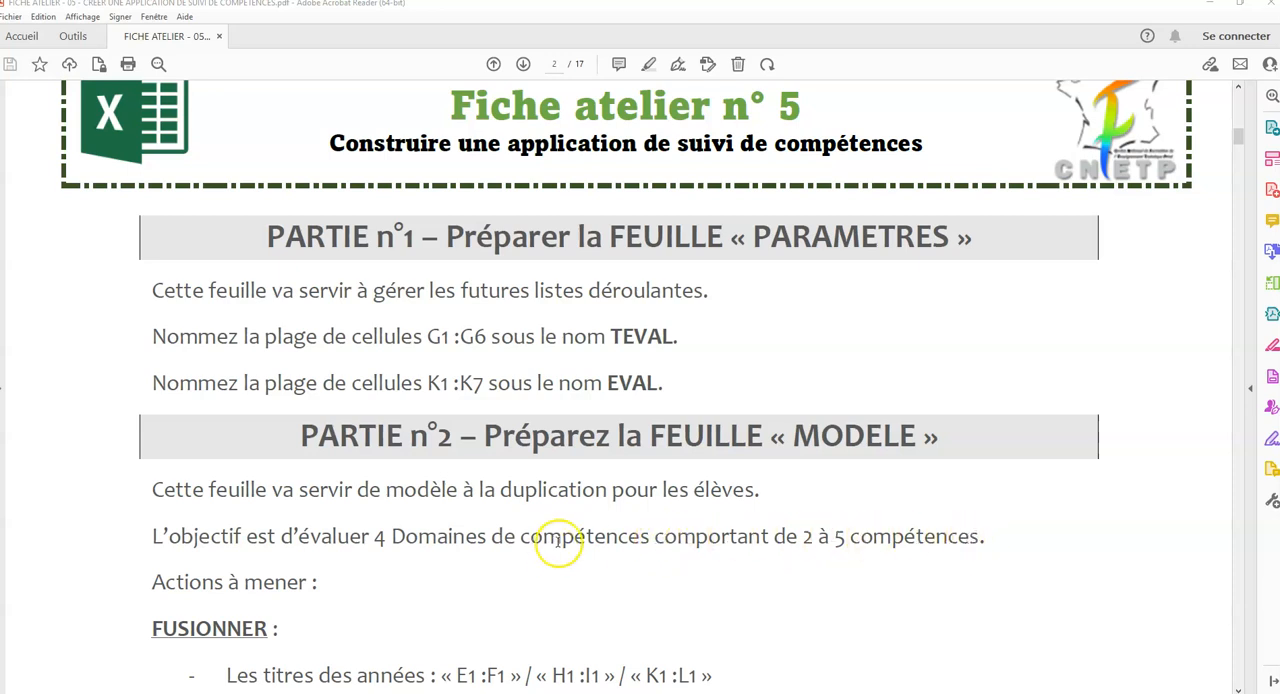
Read the MODELE sheet instructions in the PDF, from merging cells to borders, and switch to the Excel workbook.
scroll(588, 520, down, 1)
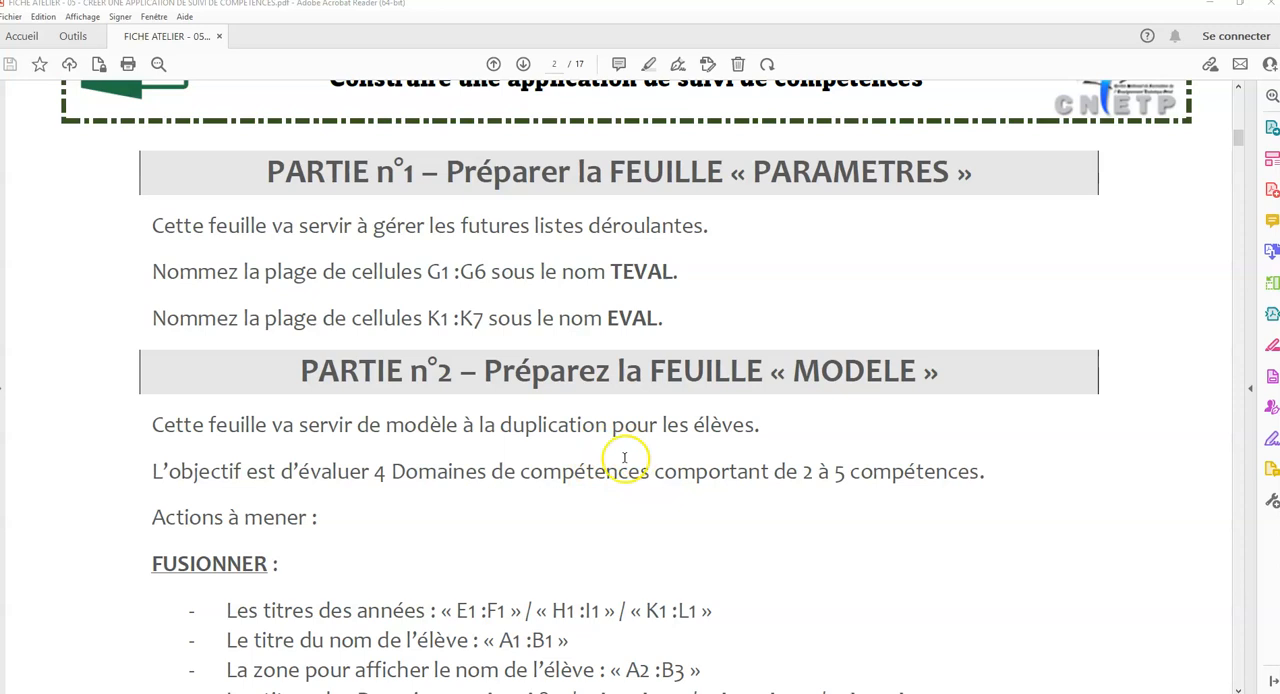
scroll(640, 446, down, 1)
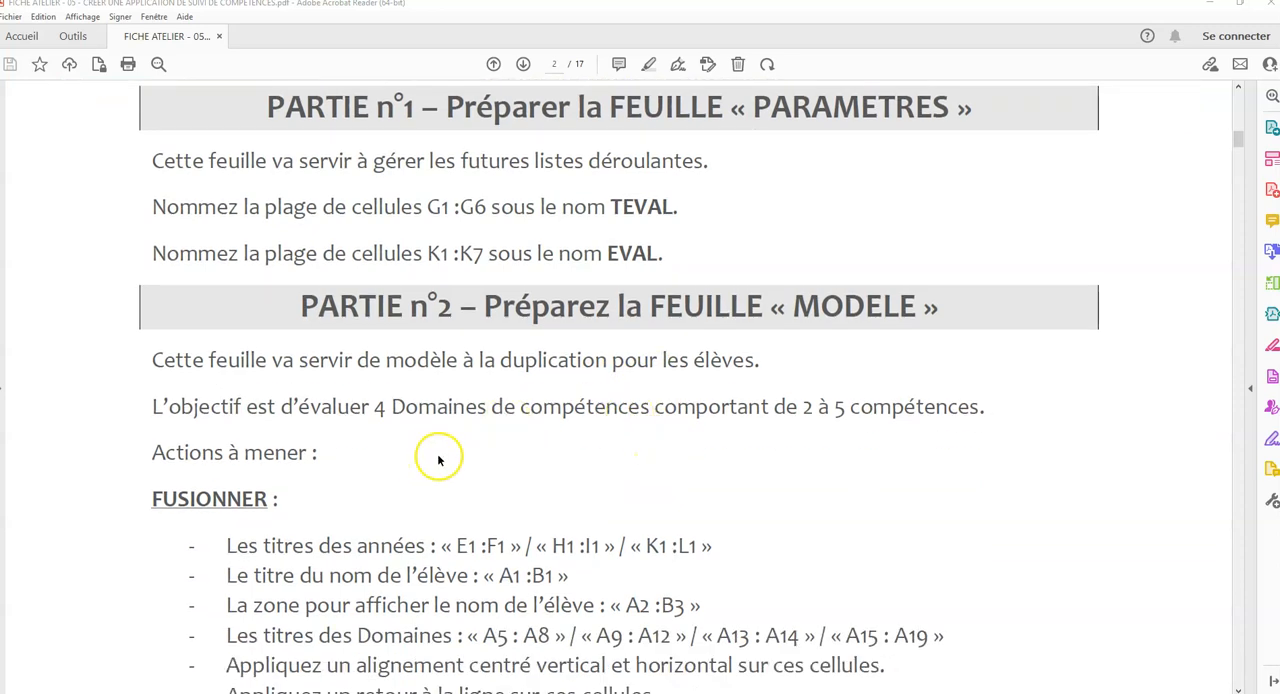
scroll(438, 460, down, 1)
scroll(263, 404, down, 1)
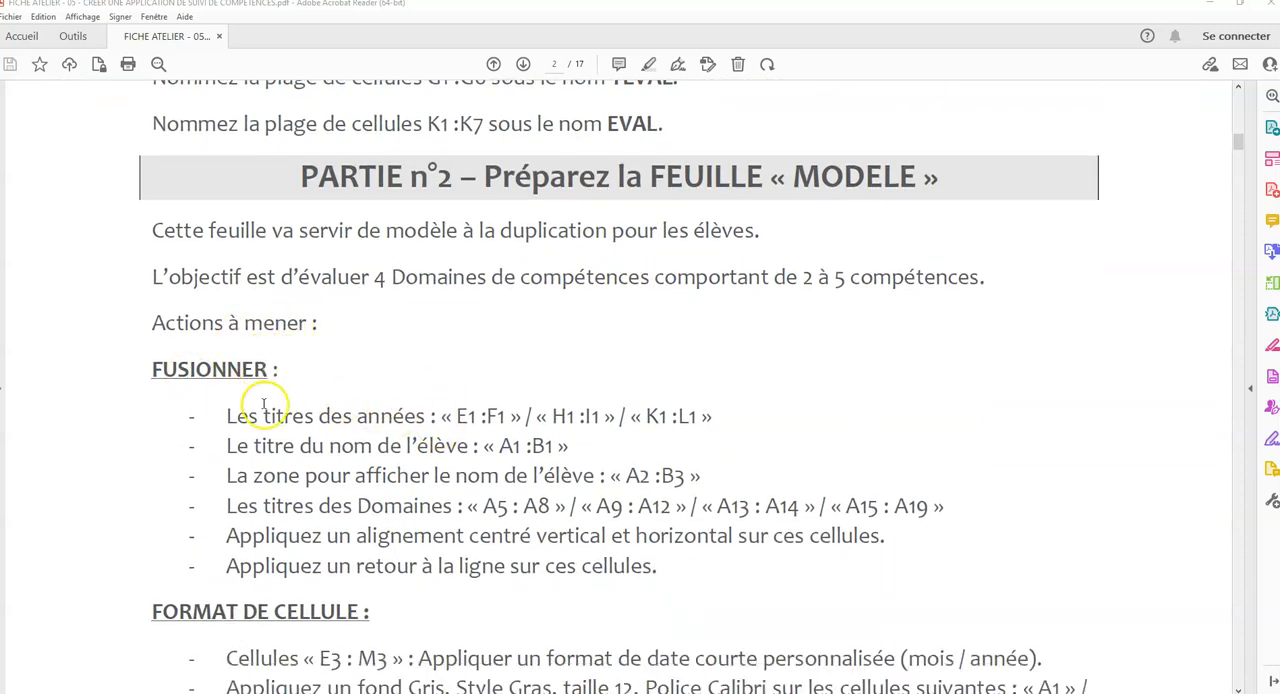
scroll(263, 404, down, 7)
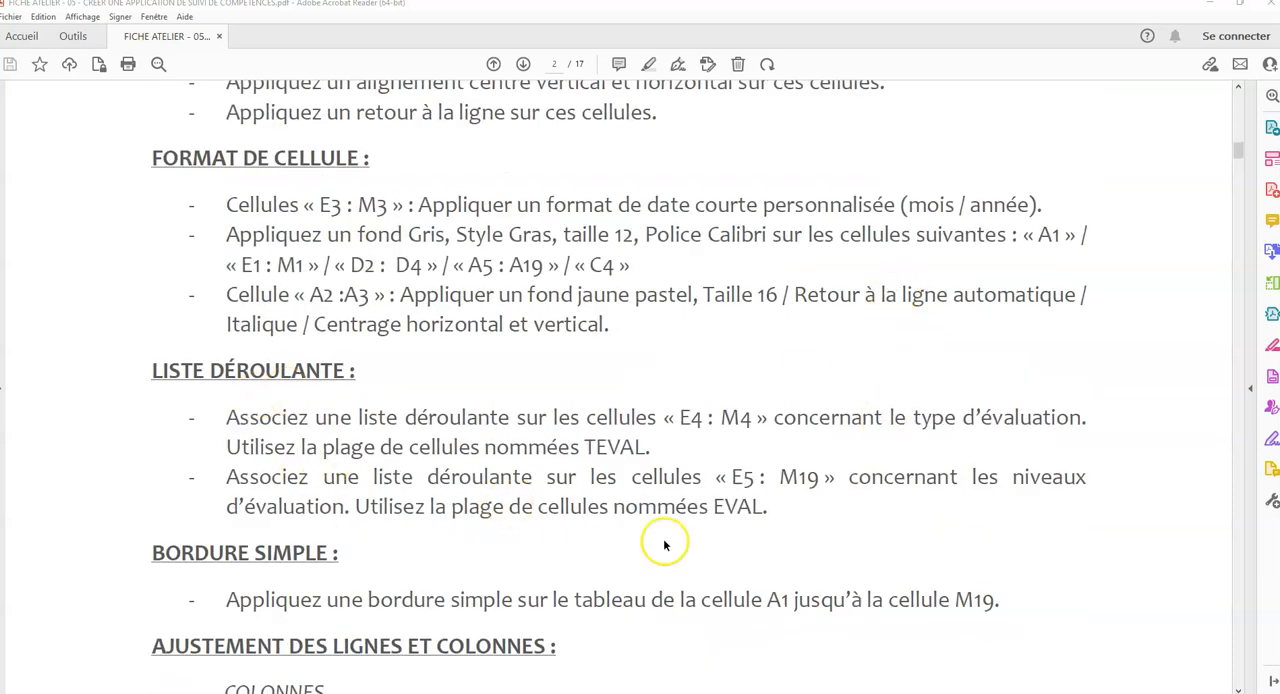
click(424, 692)
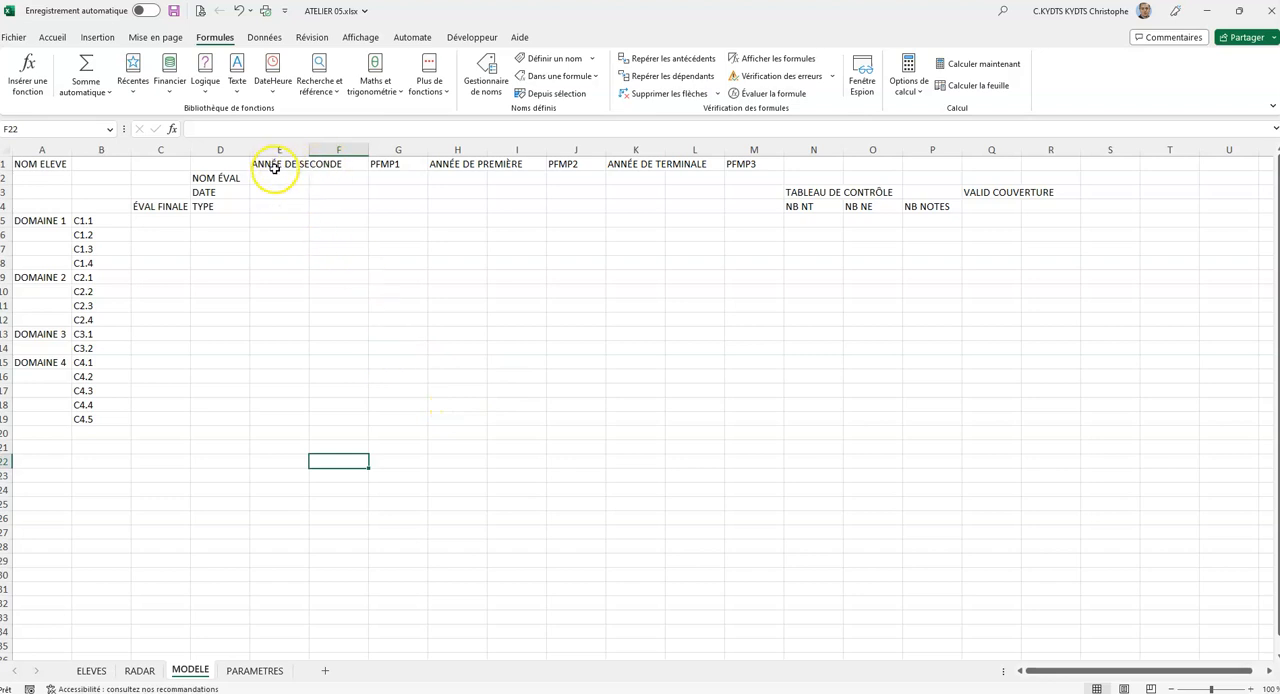
Merge and centre the three school-year titles across E1:F1, H1:I1 and K1:L1 on the MODELE sheet.
drag(274, 165, 330, 164)
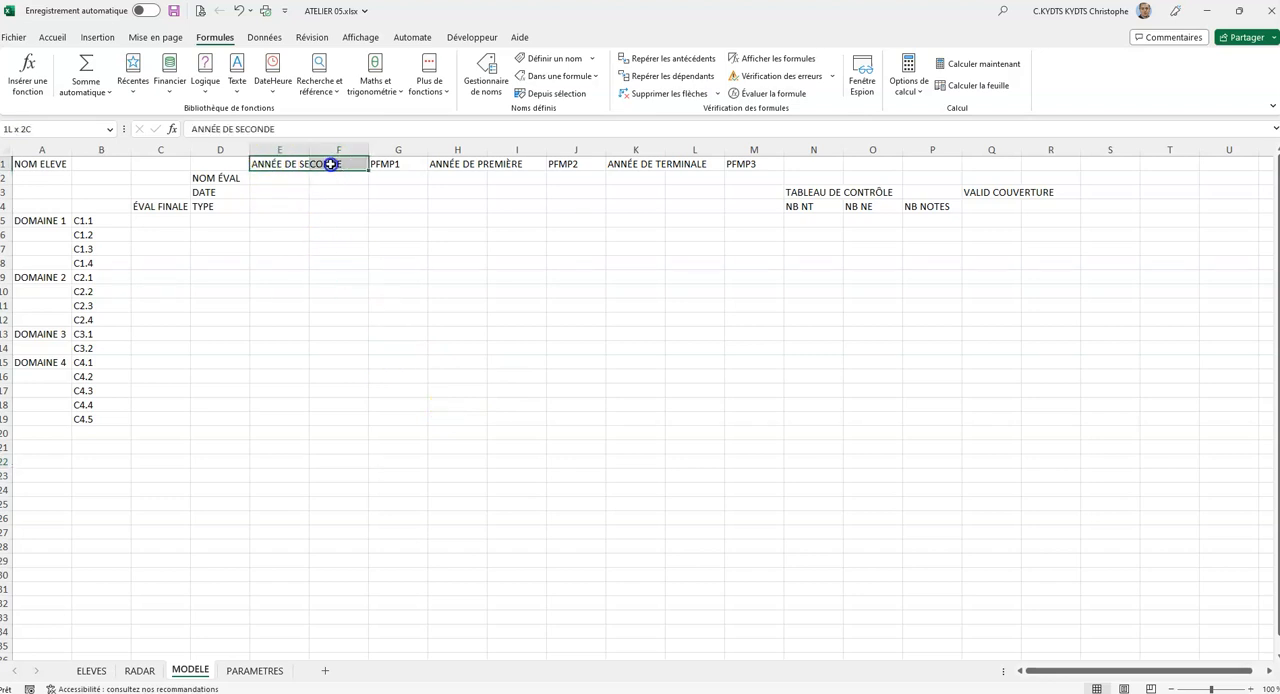
click(52, 37)
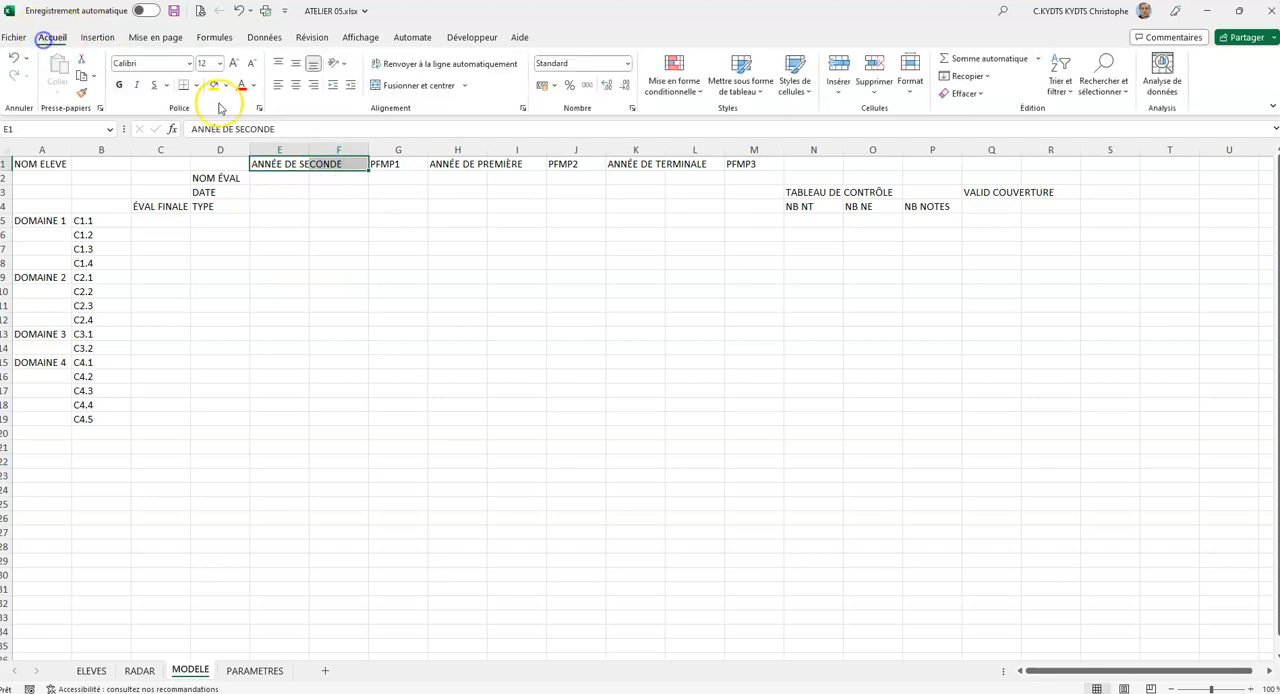
click(400, 85)
drag(445, 165, 517, 166)
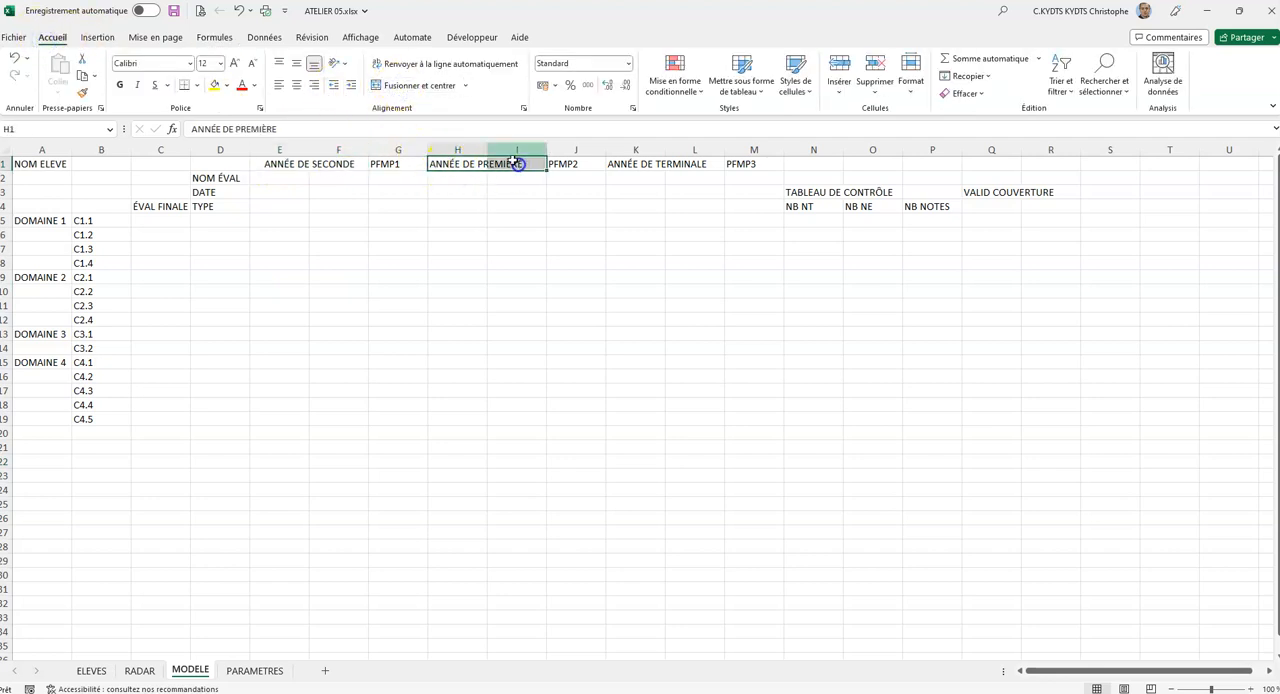
click(416, 90)
drag(626, 164, 700, 164)
click(405, 86)
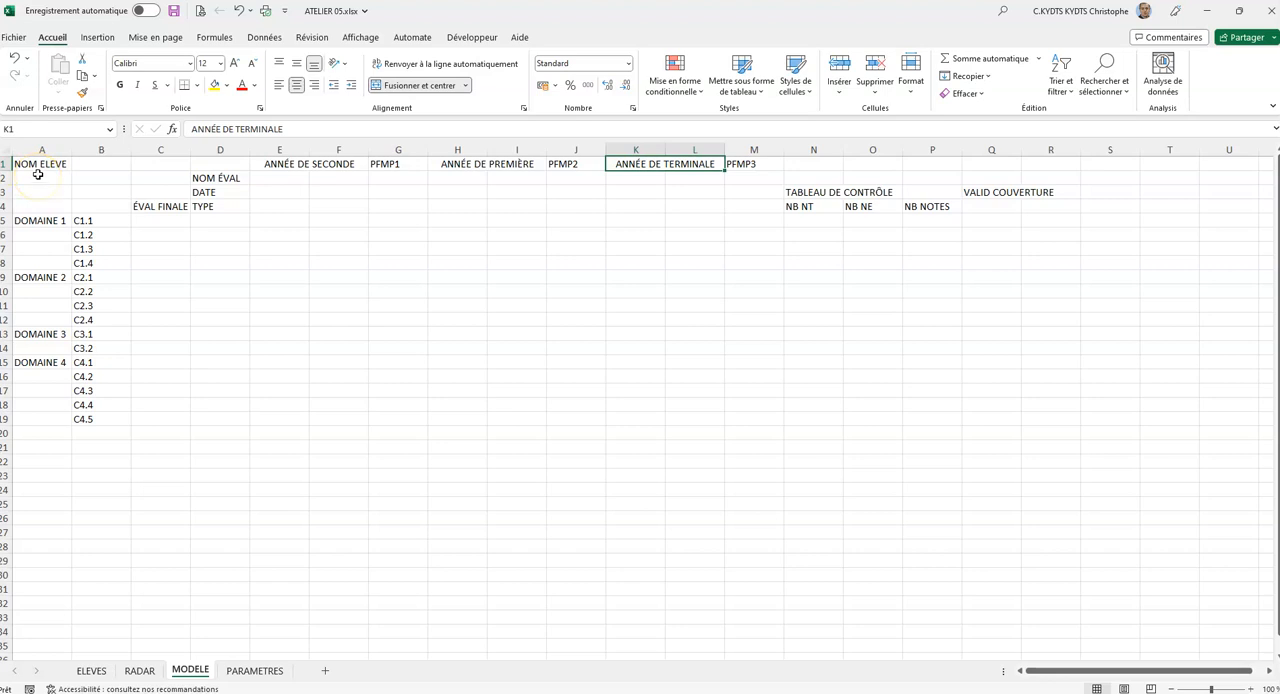
Merge A1:B1 for the NOM ELEVE title and A2:B3 for the student's name, centring both horizontally and vertically.
drag(38, 160, 96, 162)
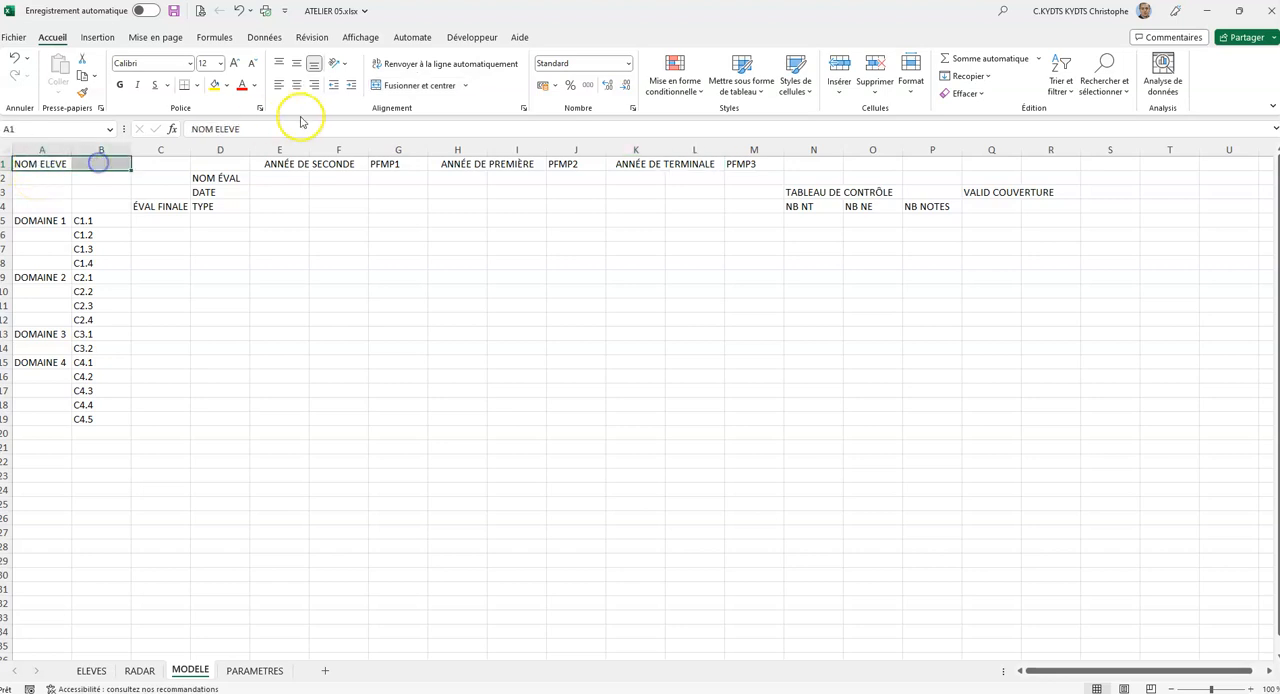
click(424, 86)
click(296, 63)
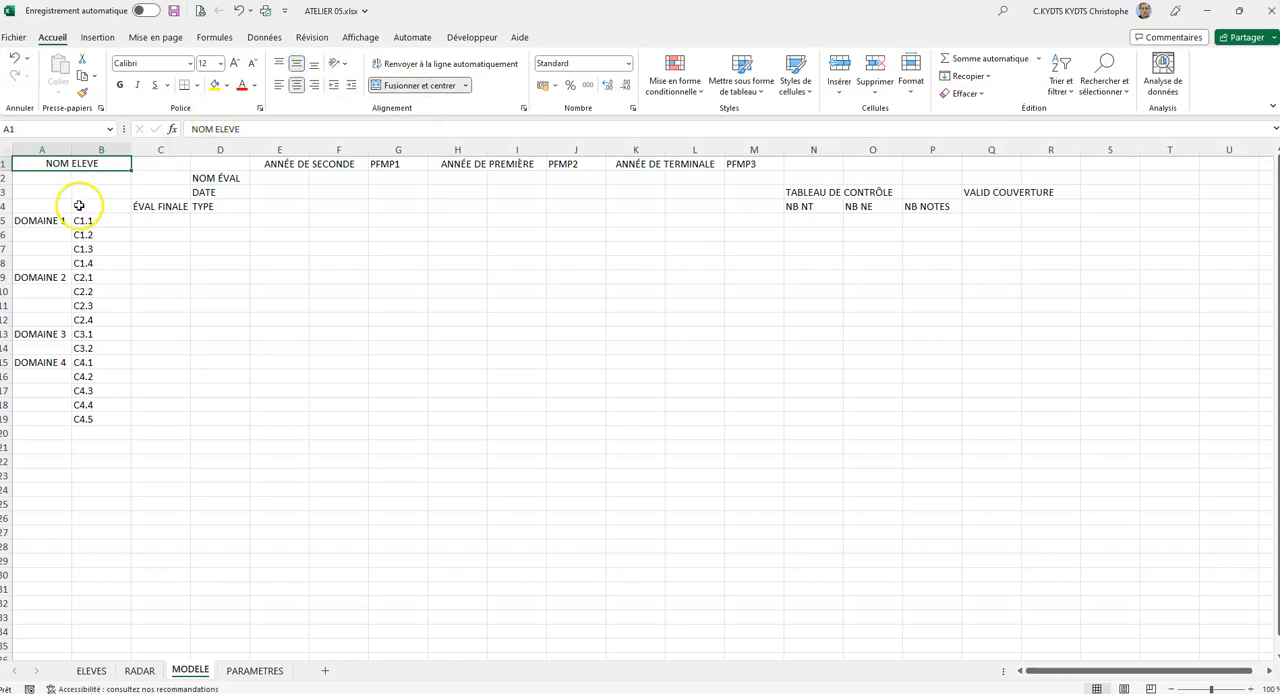
drag(30, 180, 104, 194)
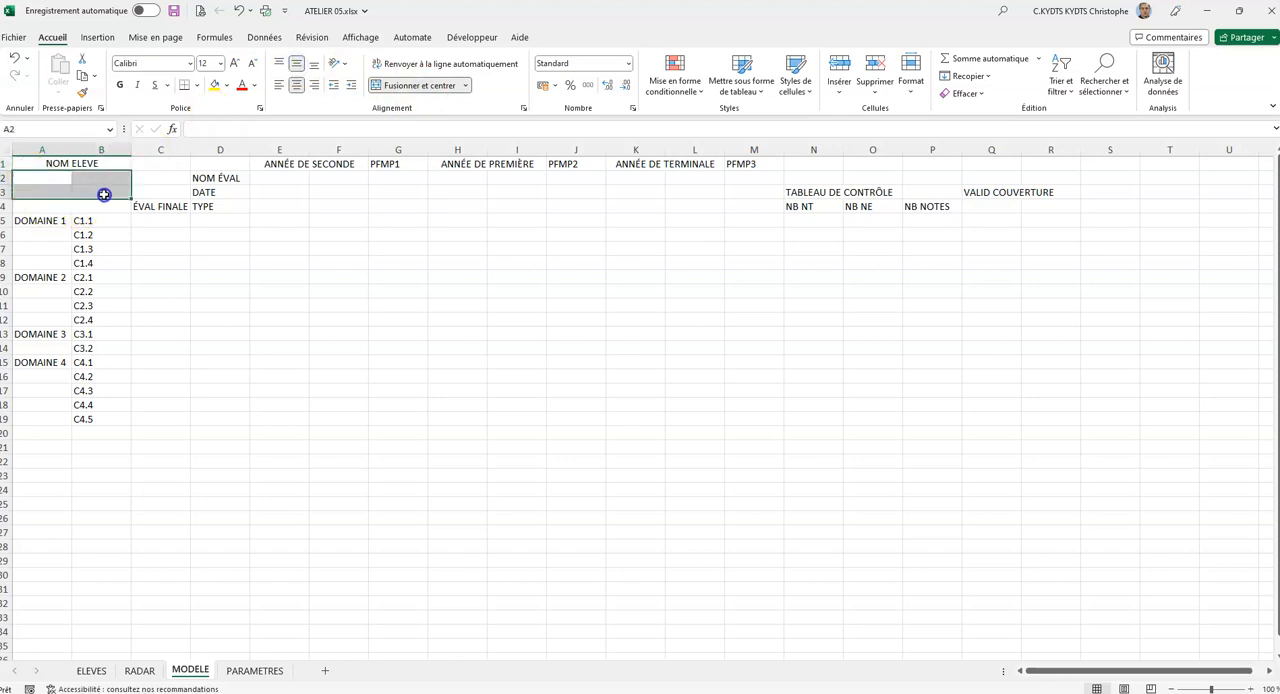
click(420, 85)
click(299, 64)
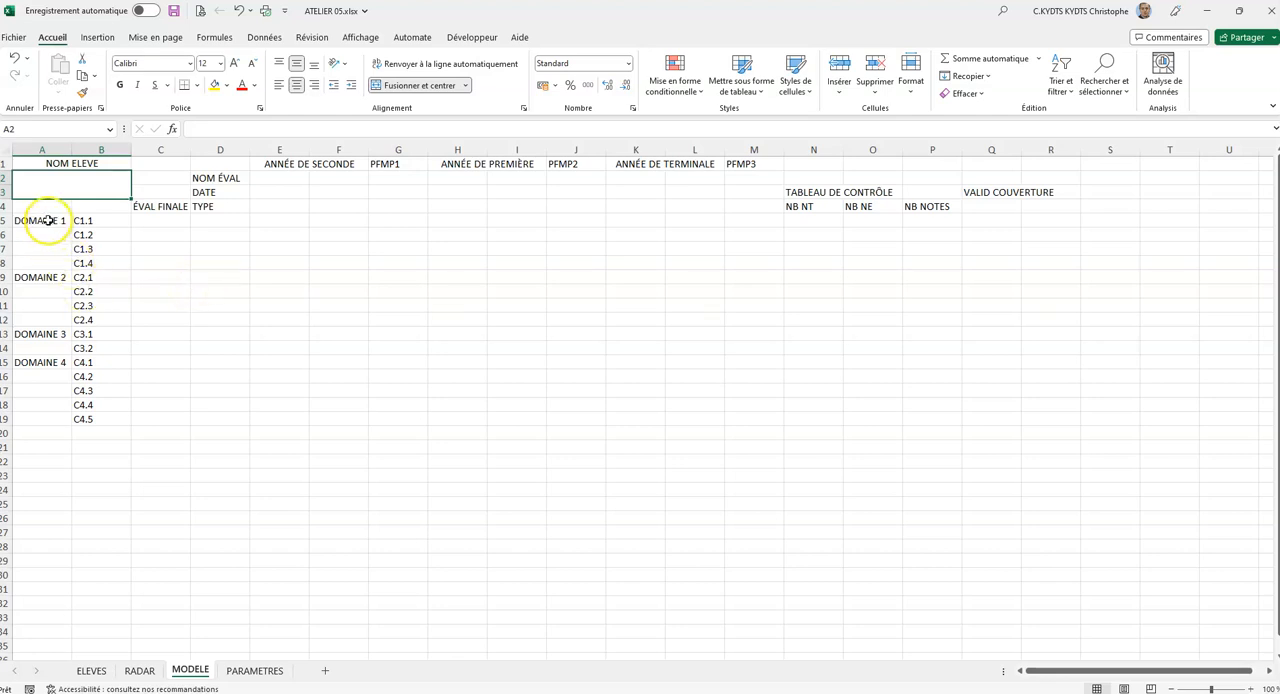
Merge A5:A8 for DOMAINE 1 and A9:A12 for DOMAINE 2, centring both horizontally and vertically.
drag(36, 220, 37, 262)
click(431, 85)
click(296, 62)
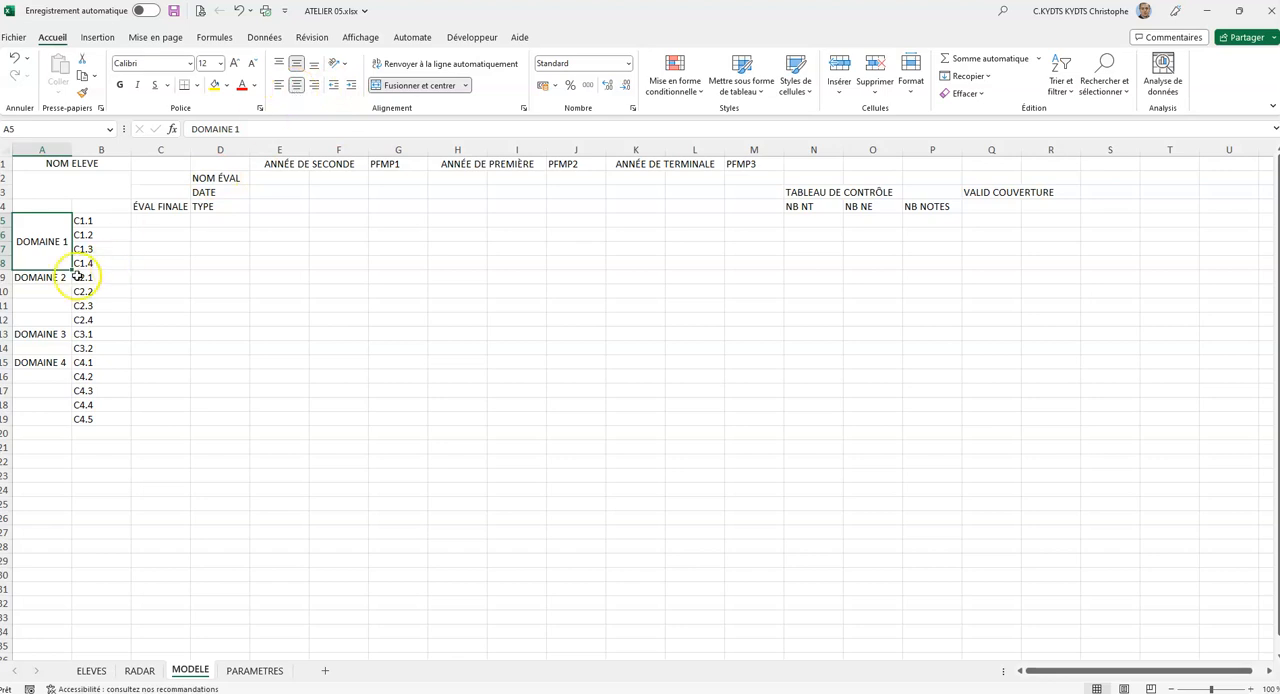
drag(42, 277, 43, 318)
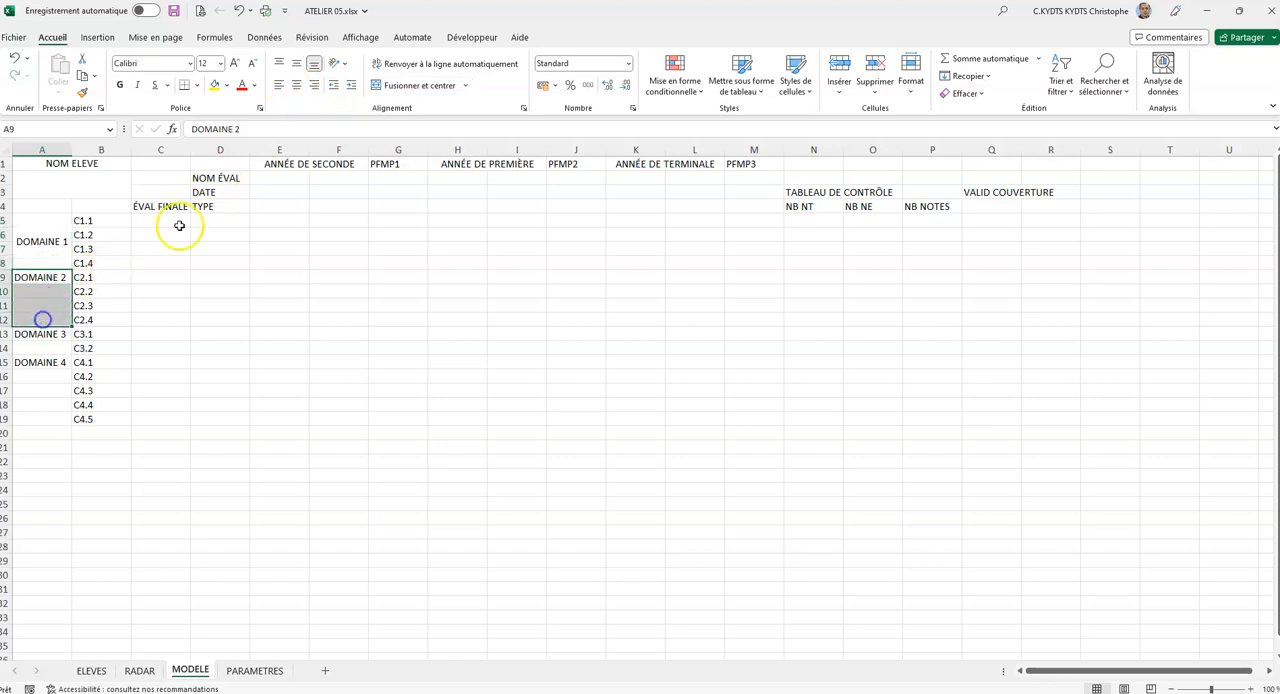
click(412, 85)
click(296, 63)
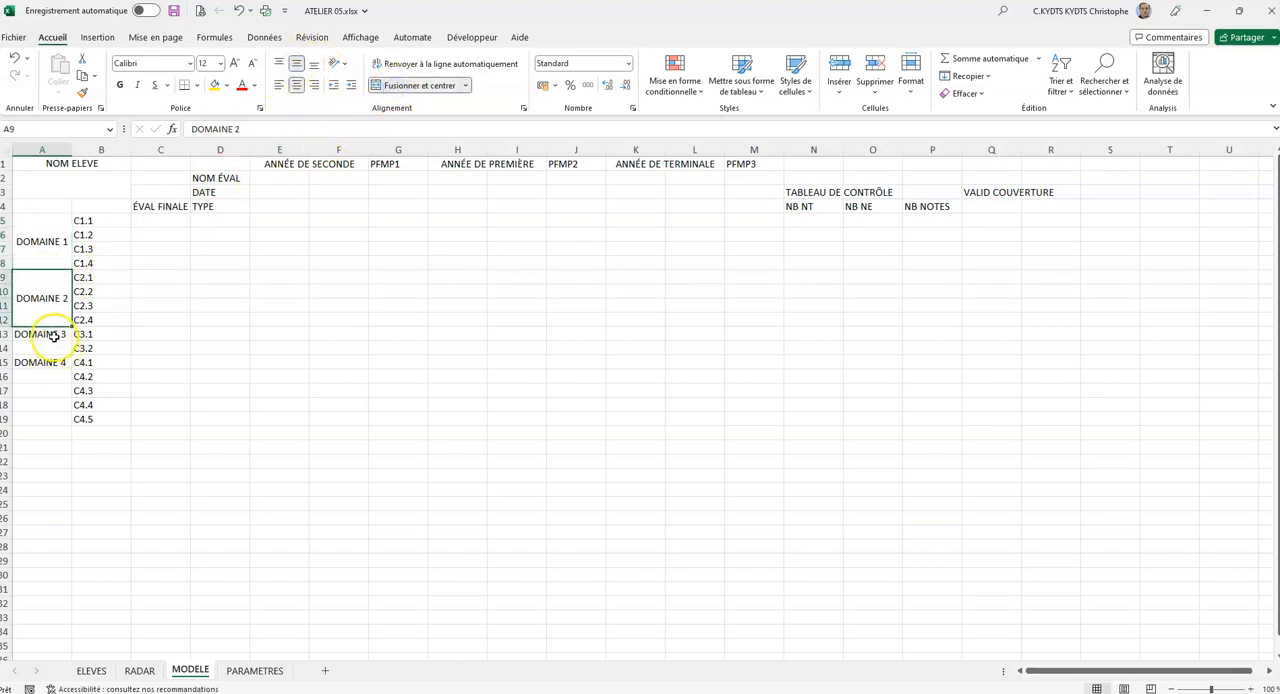
Merge A13:A14 for DOMAINE 3 and A15:A19 for DOMAINE 4, centring both horizontally and vertically.
drag(54, 337, 40, 348)
click(389, 85)
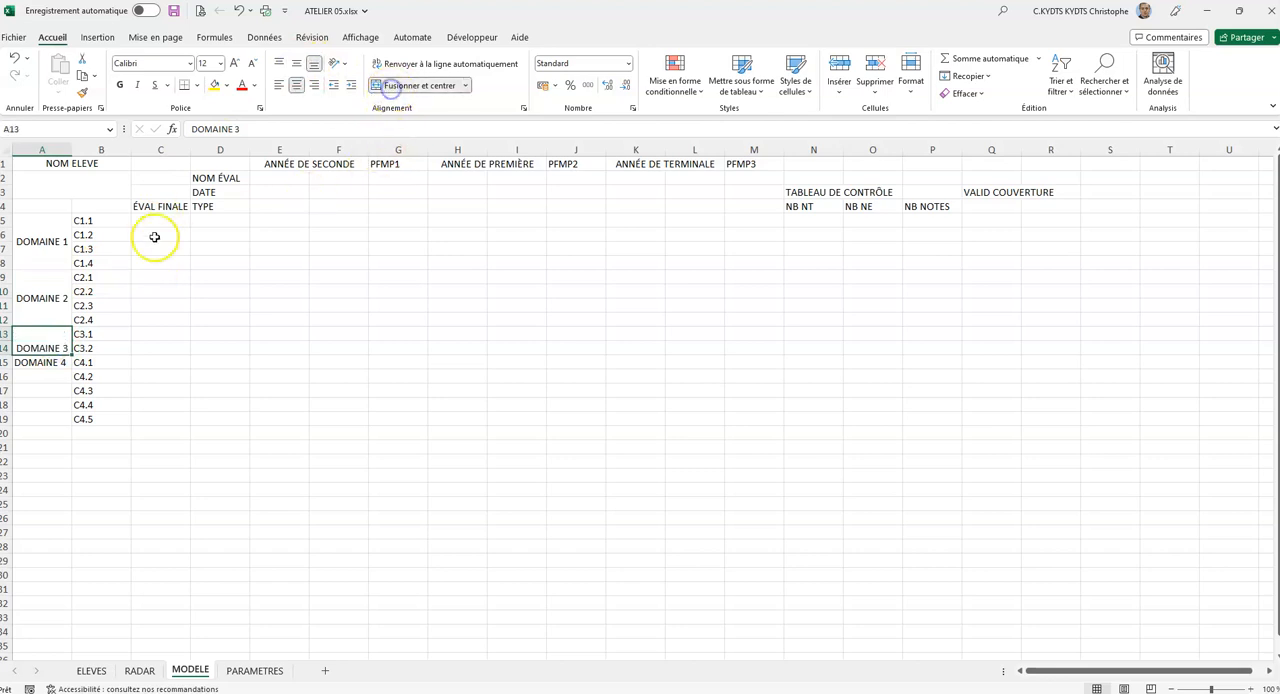
click(296, 63)
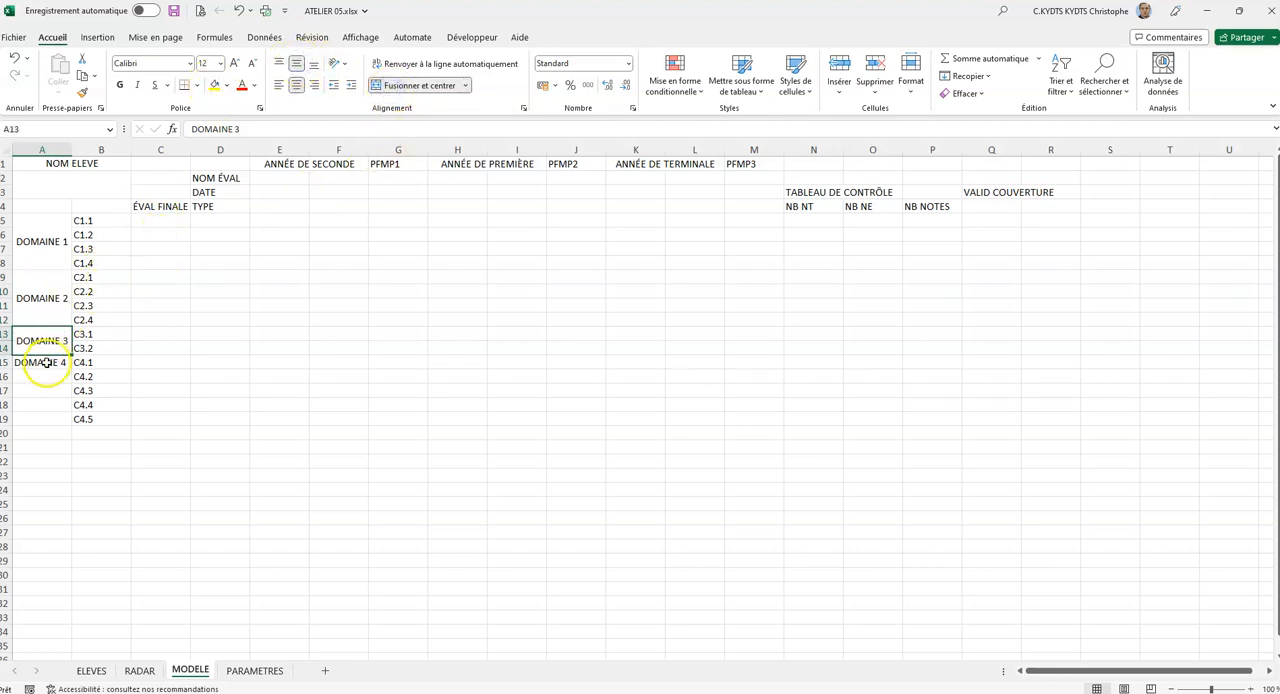
drag(46, 362, 57, 426)
click(408, 88)
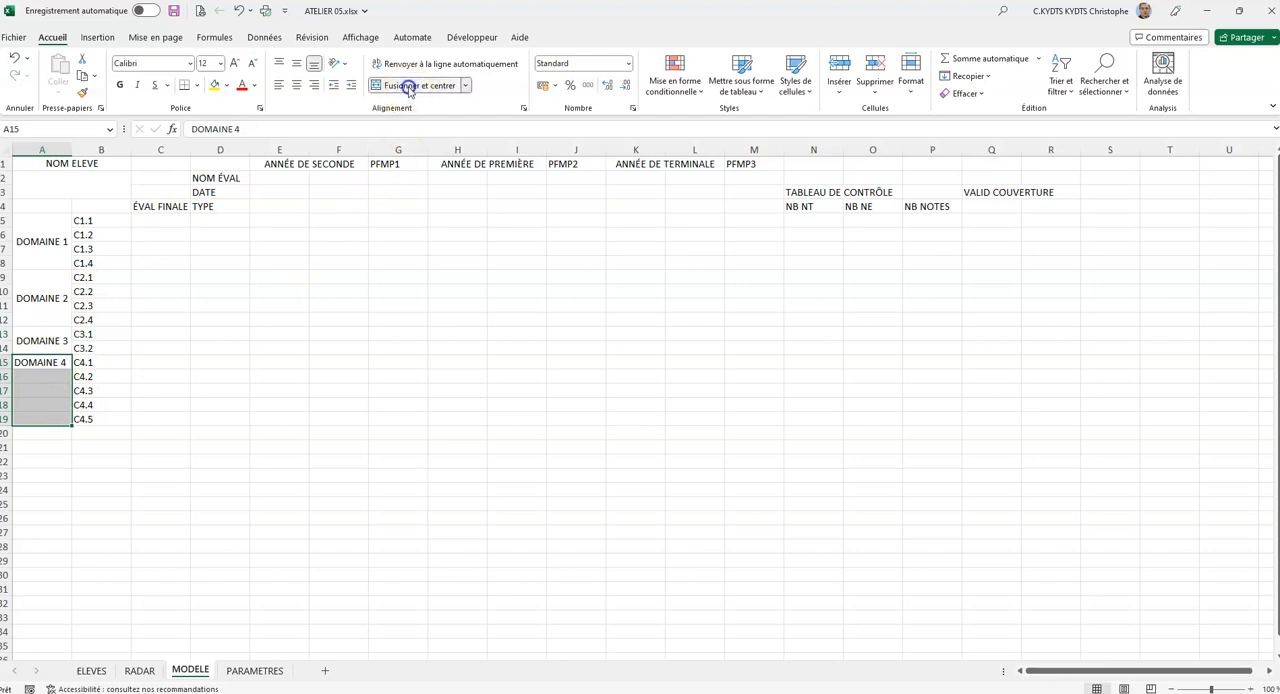
click(296, 63)
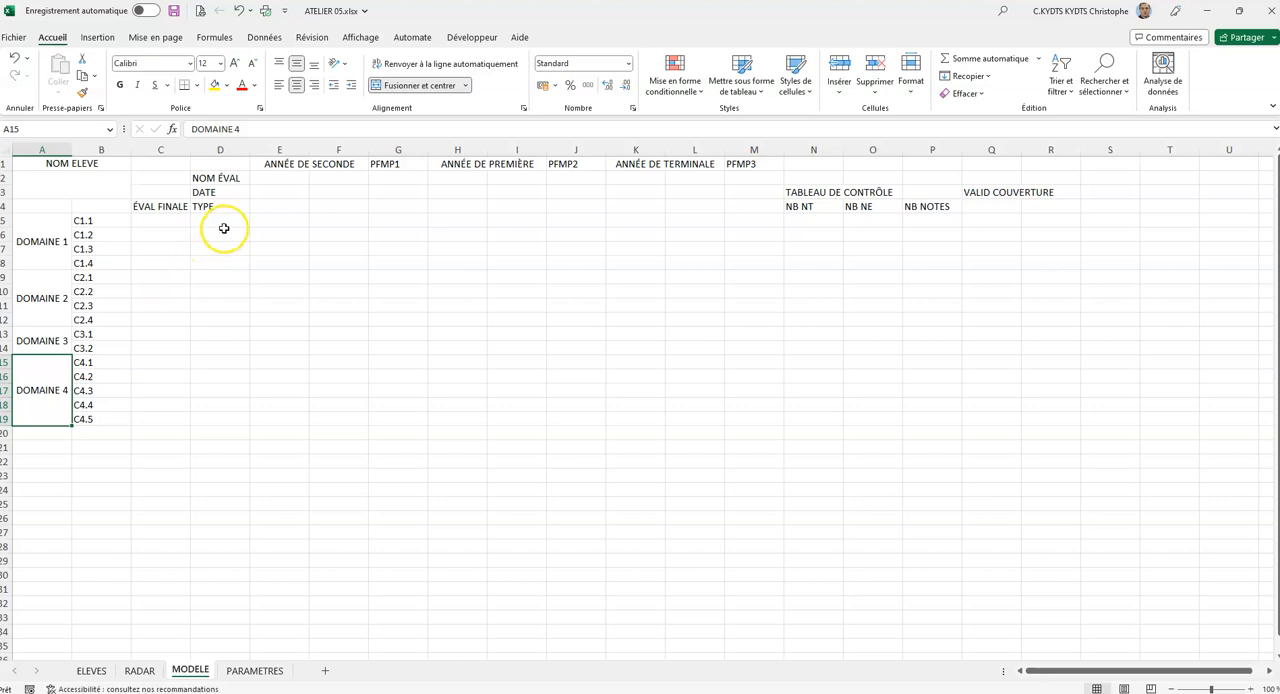
Turn on automatic text wrapping for all cells of the MODELE sheet.
click(7, 149)
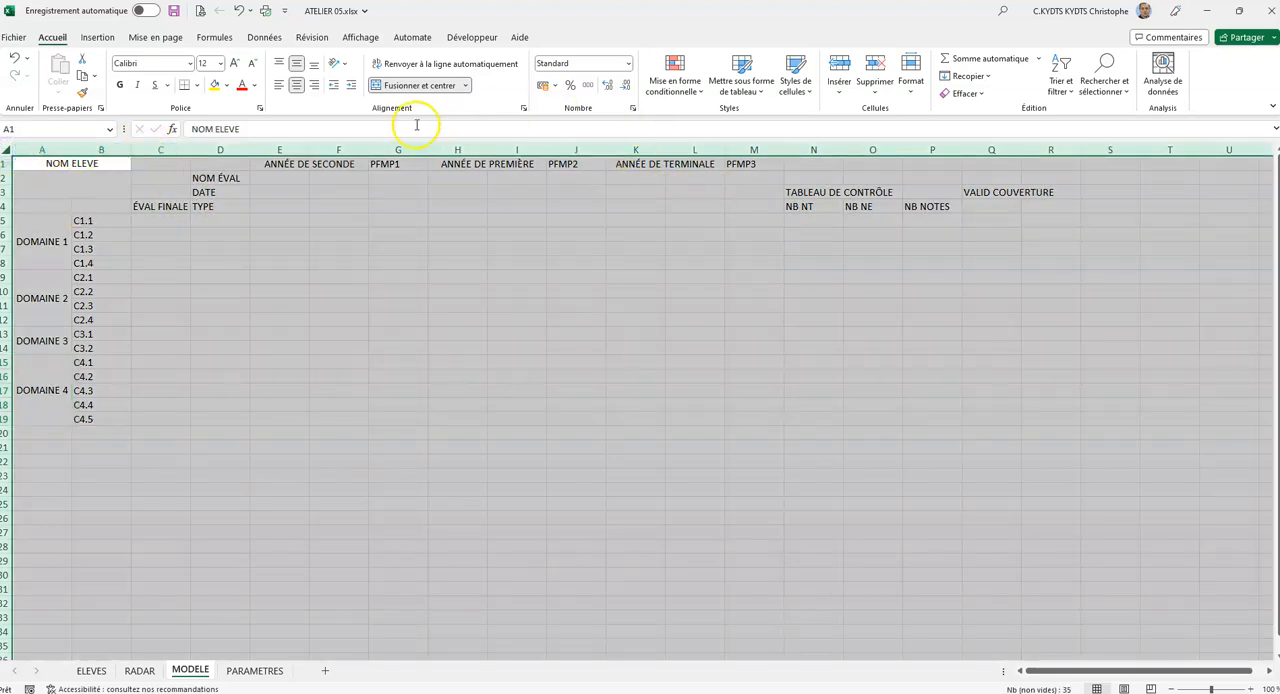
click(434, 64)
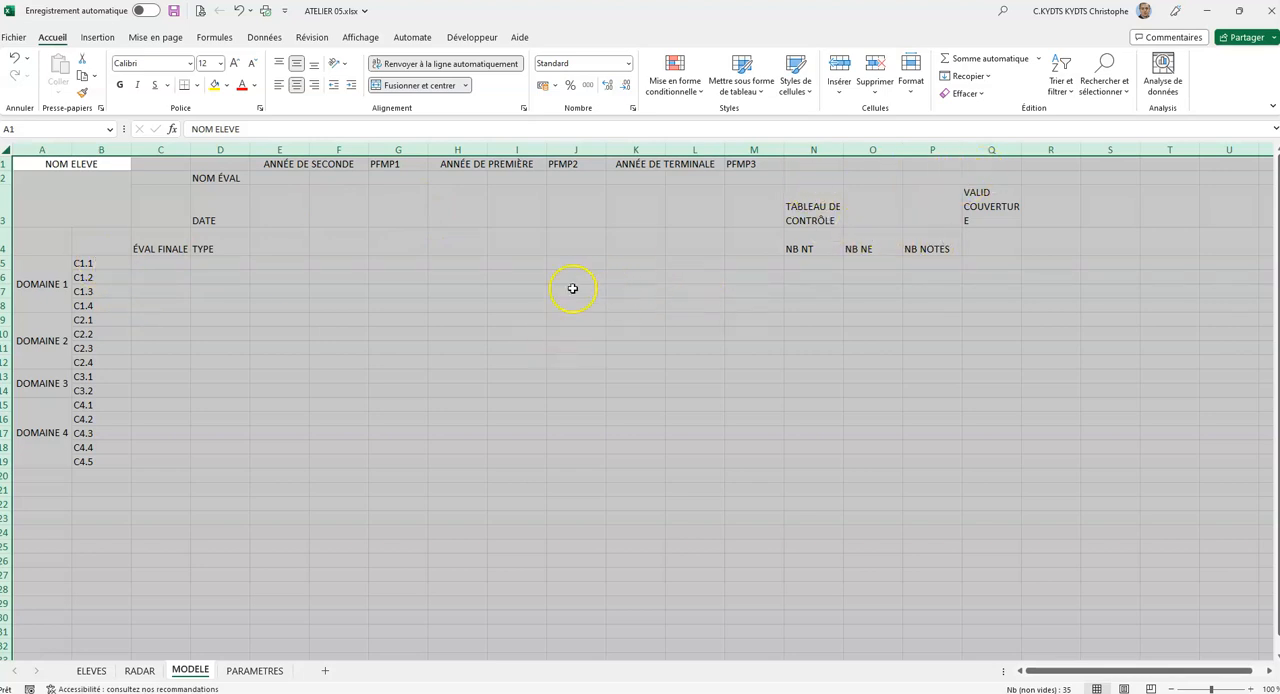
click(424, 304)
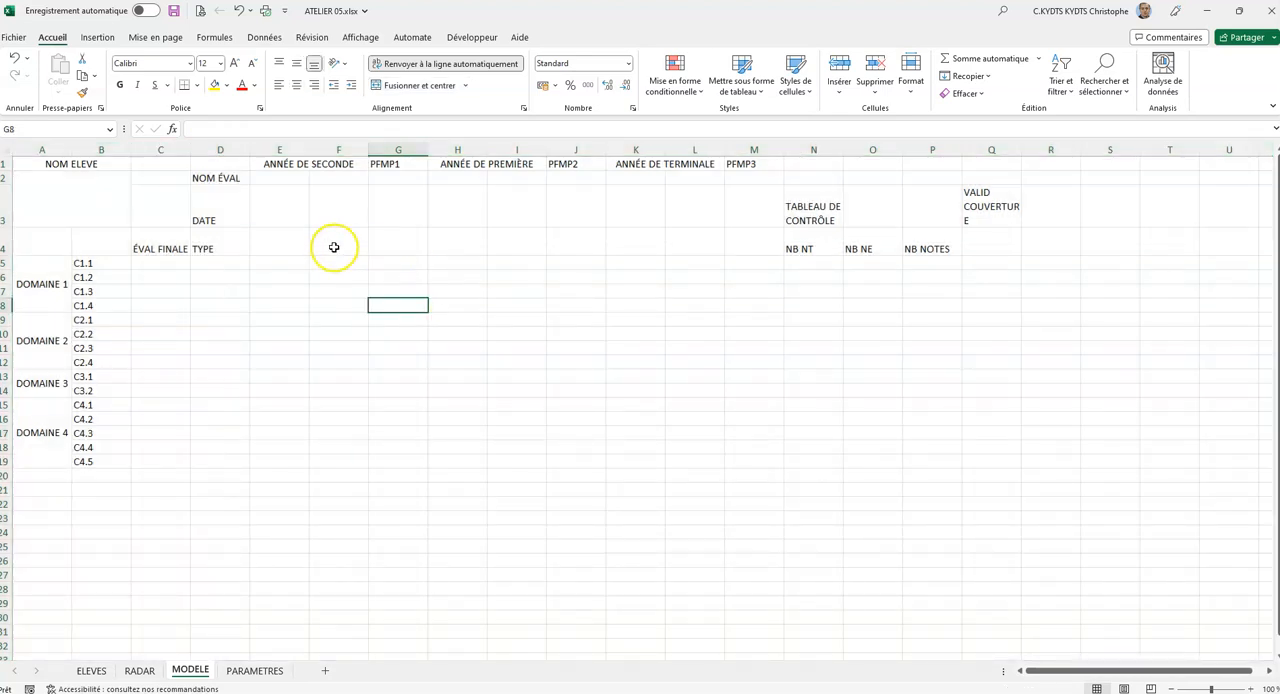
Apply the short date format to E3:M3 and centre the cells horizontally and vertically.
click(277, 208)
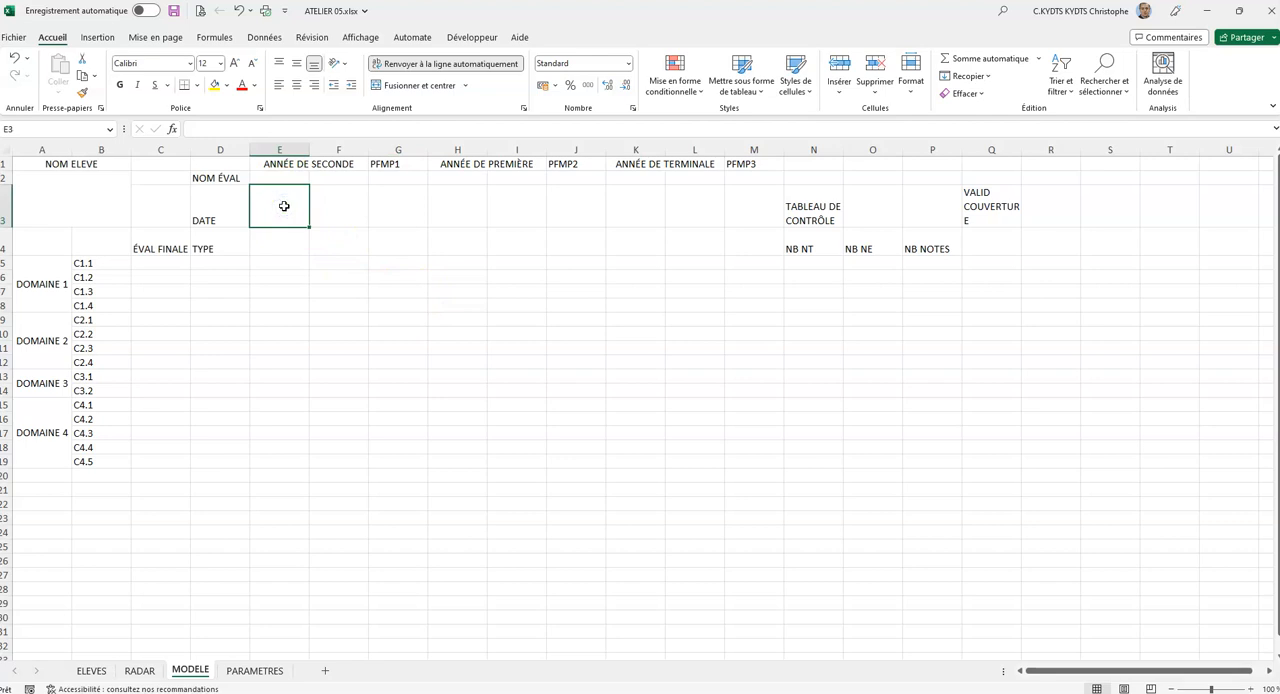
drag(284, 206, 745, 197)
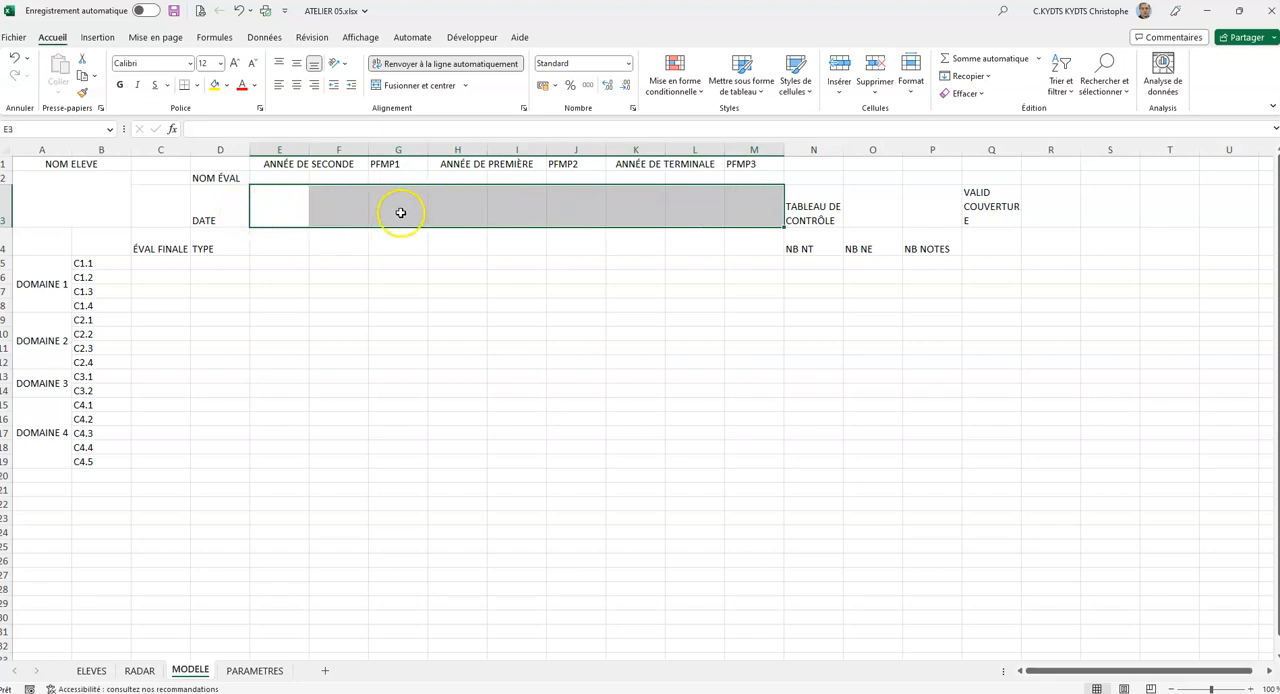
click(627, 63)
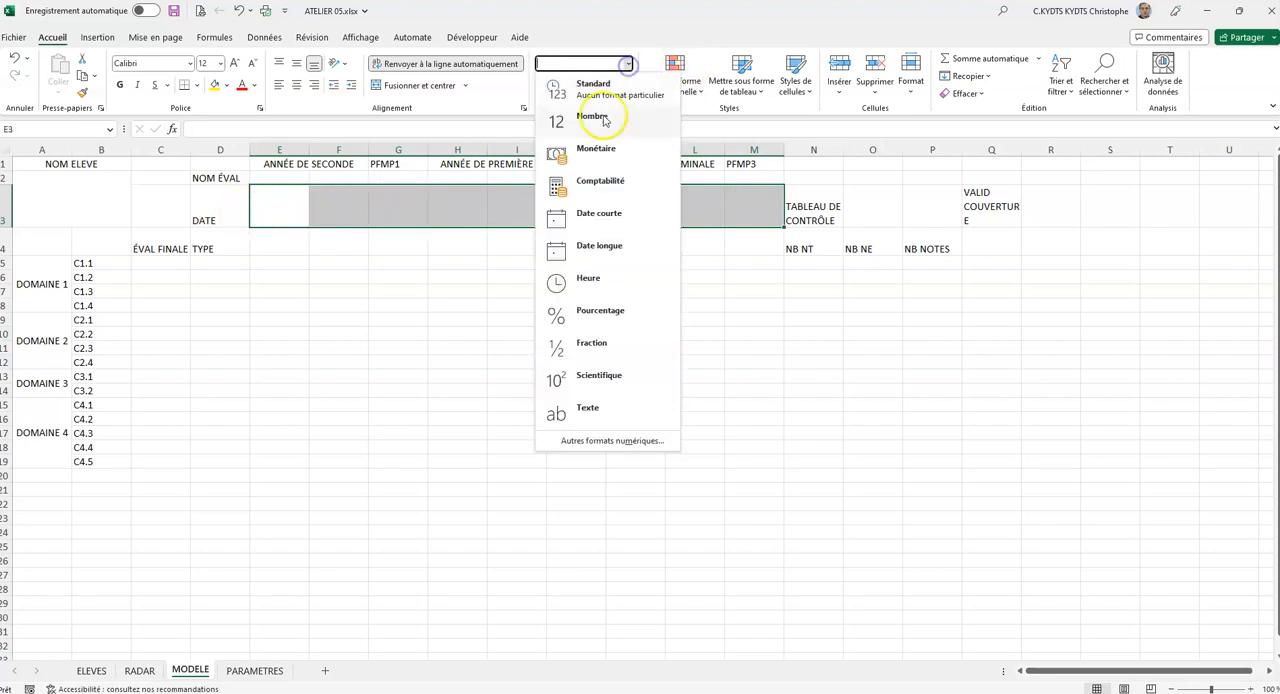
click(603, 216)
click(299, 86)
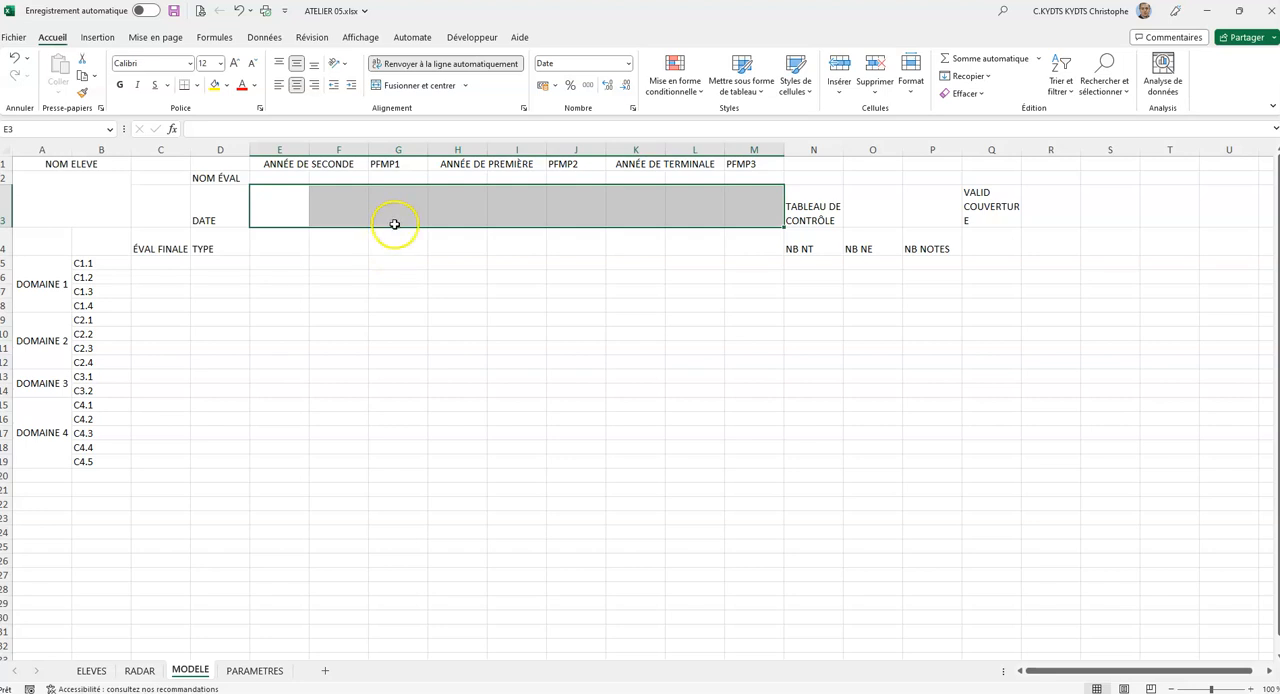
Format the merged NOM ELEVE title with a light grey fill and bold text, keeping the Calibri font at size 12.
click(88, 166)
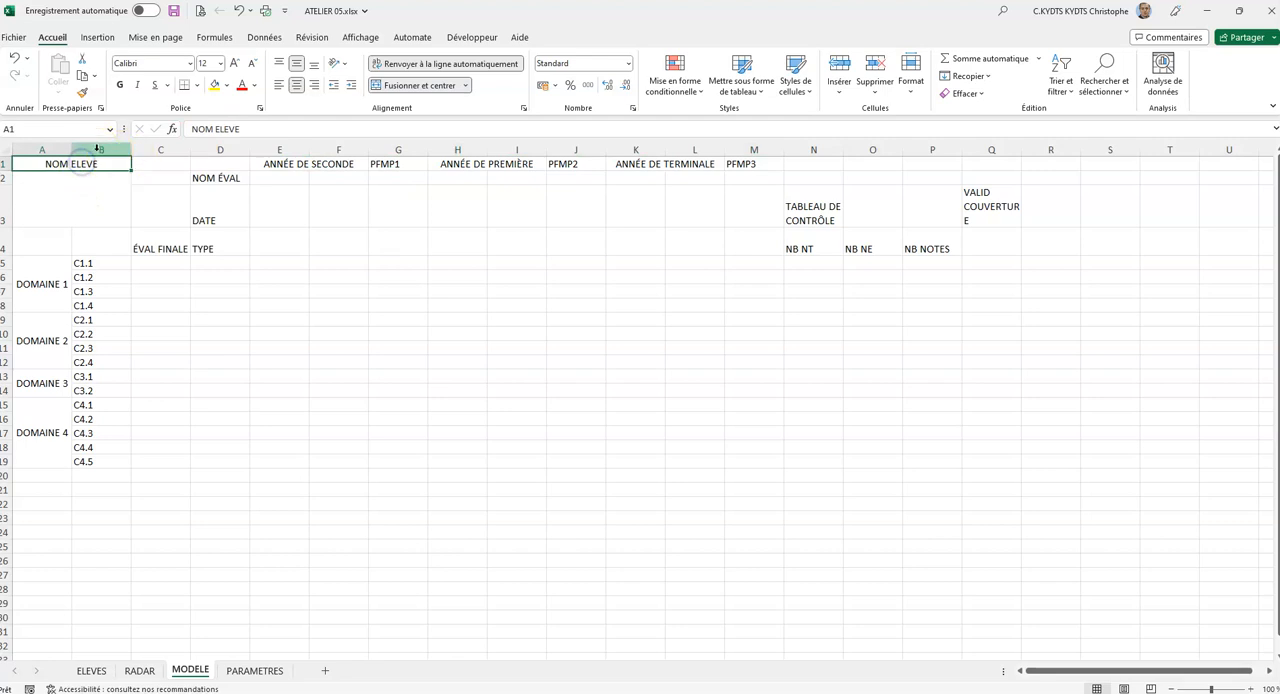
click(227, 85)
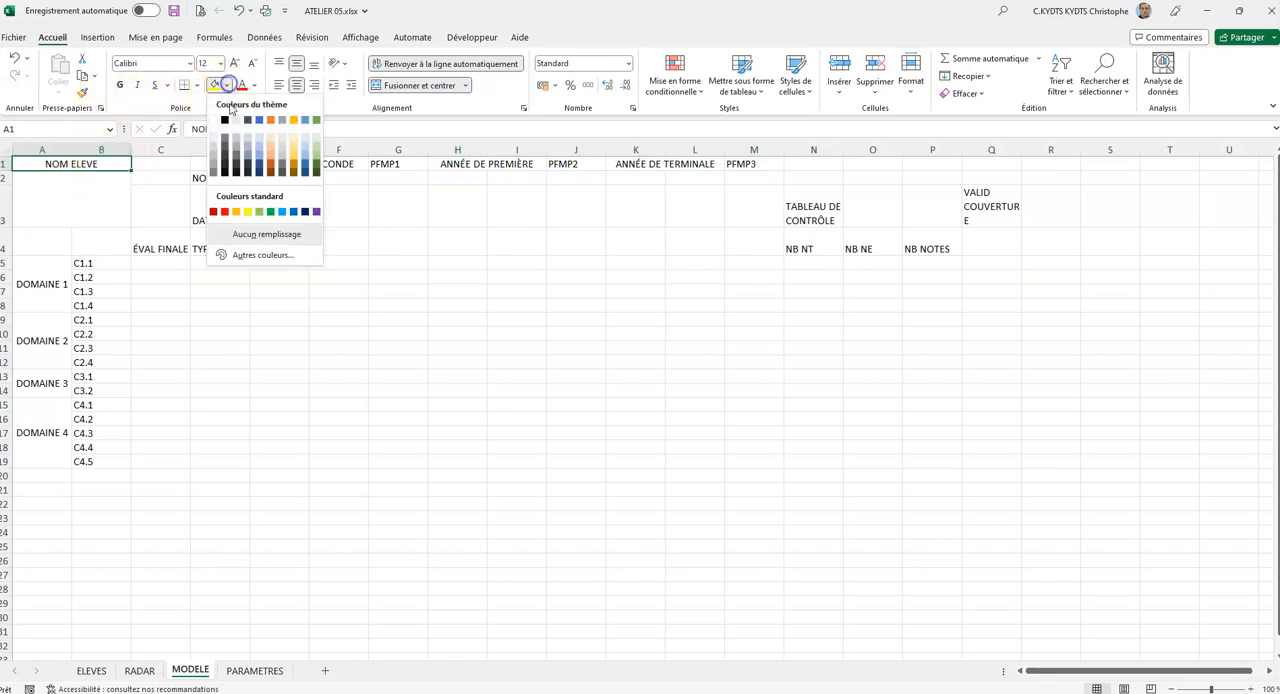
click(236, 119)
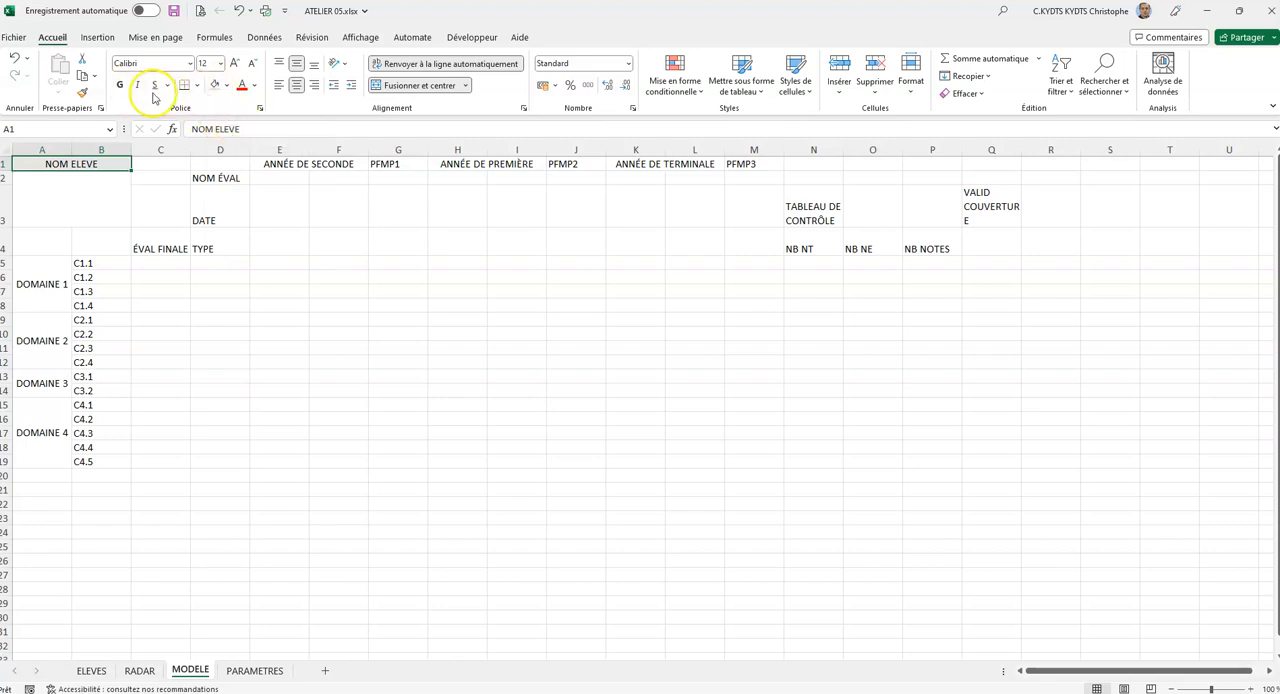
click(119, 85)
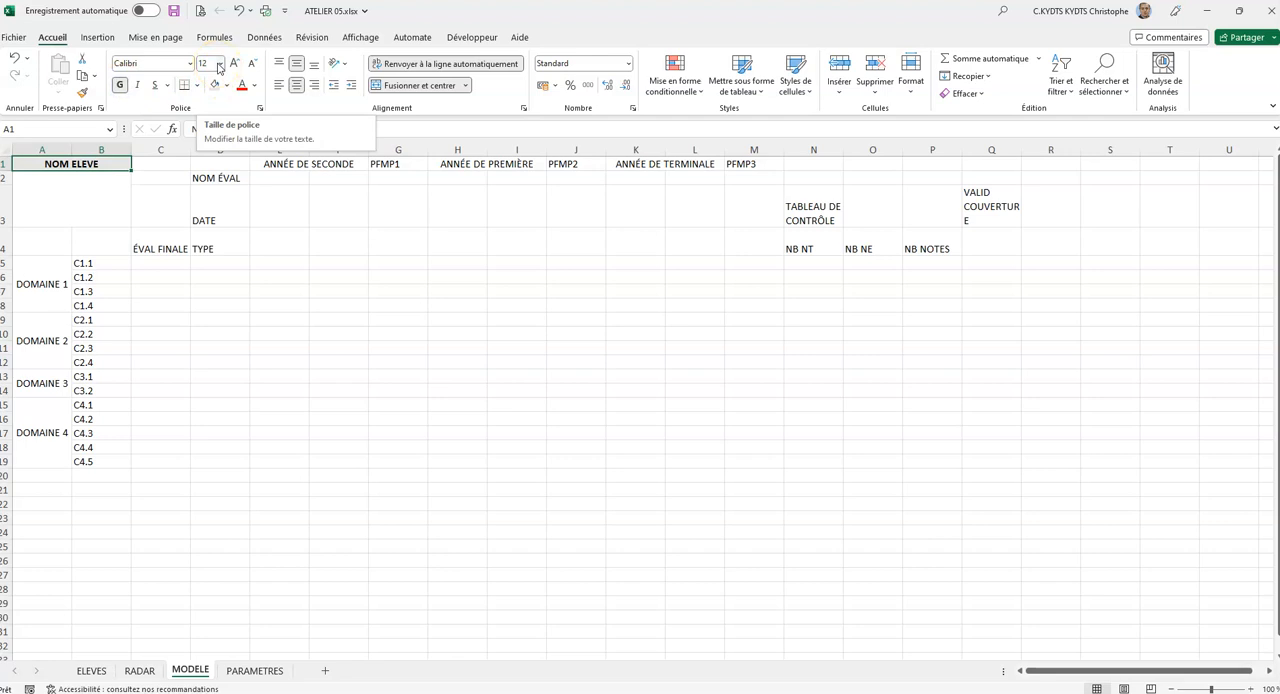
click(98, 163)
click(188, 64)
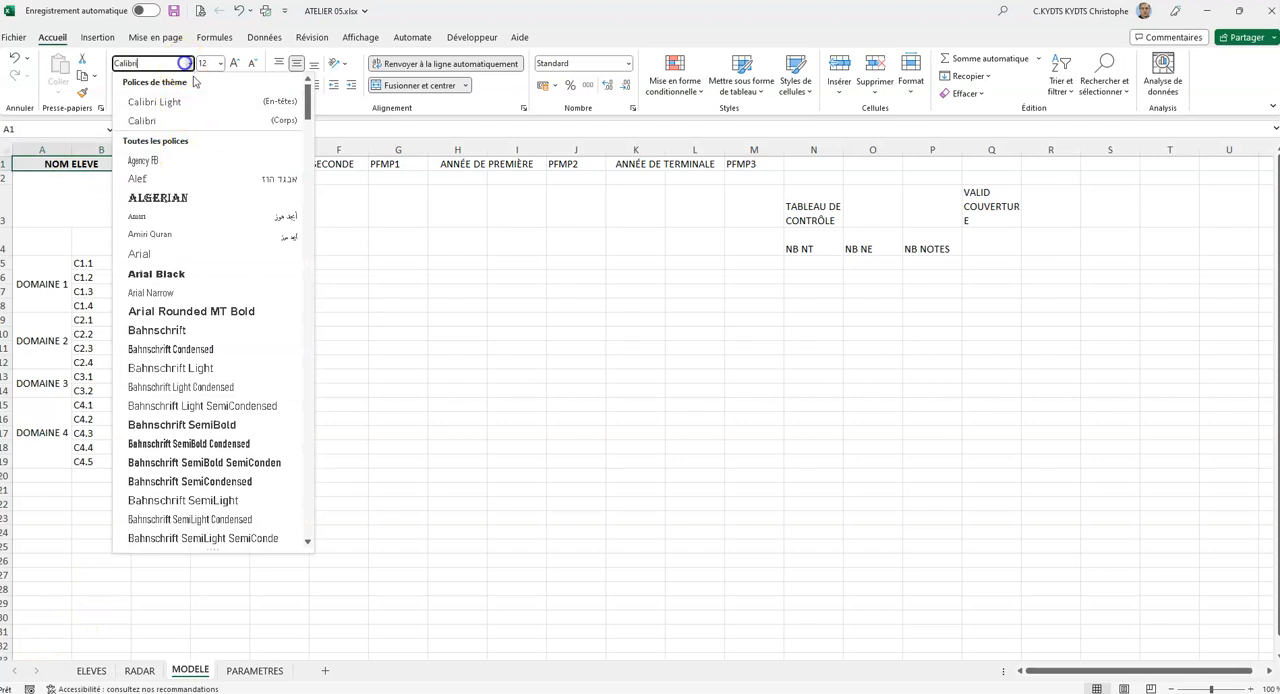
click(188, 64)
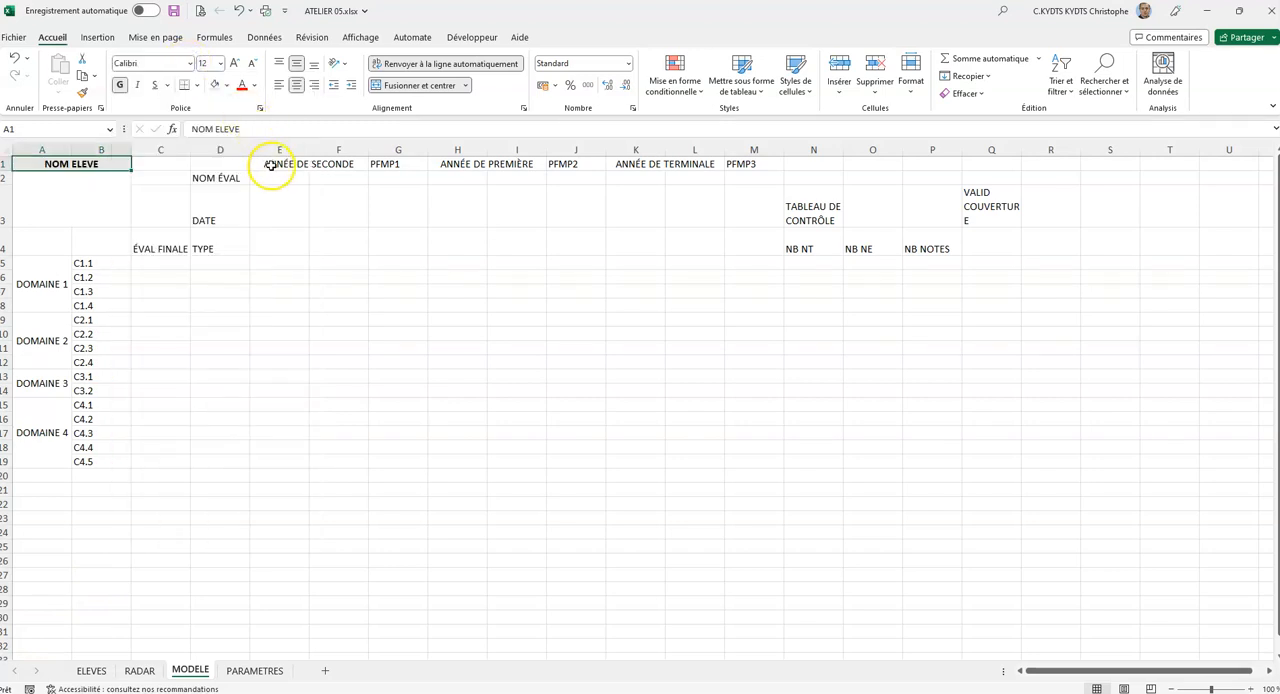
Make the school-year and PFMP headings in E1:M1 bold.
drag(264, 166, 750, 160)
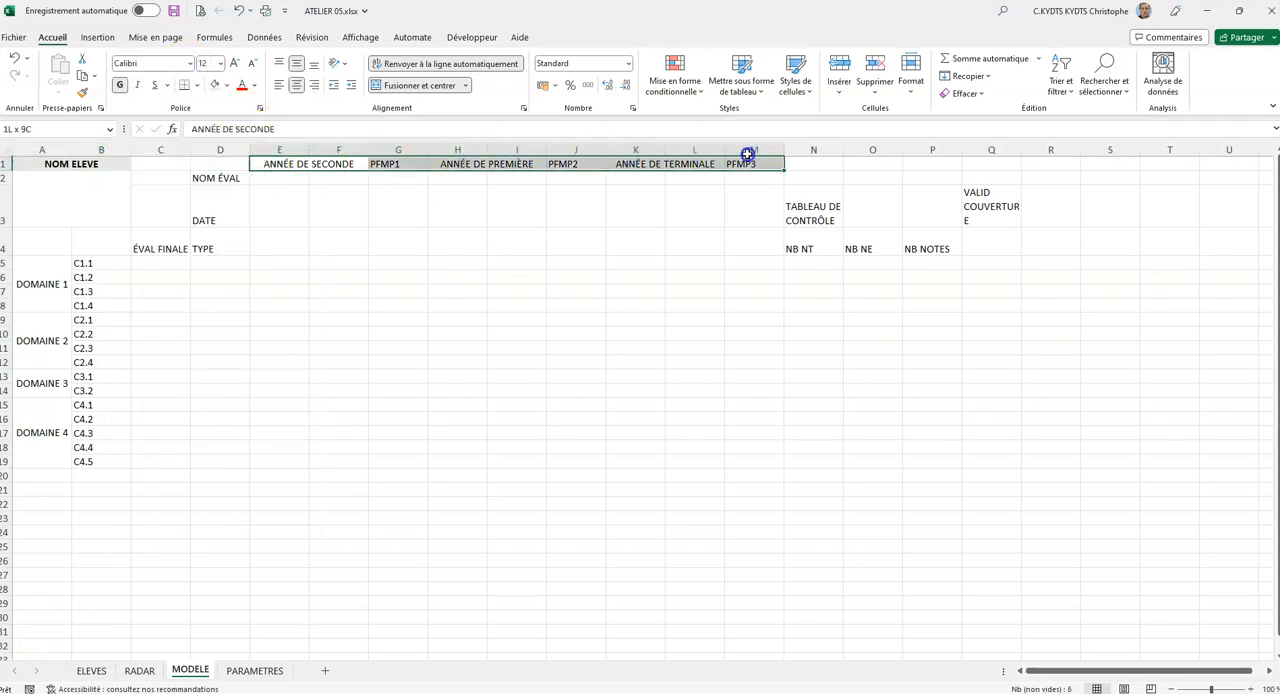
click(120, 84)
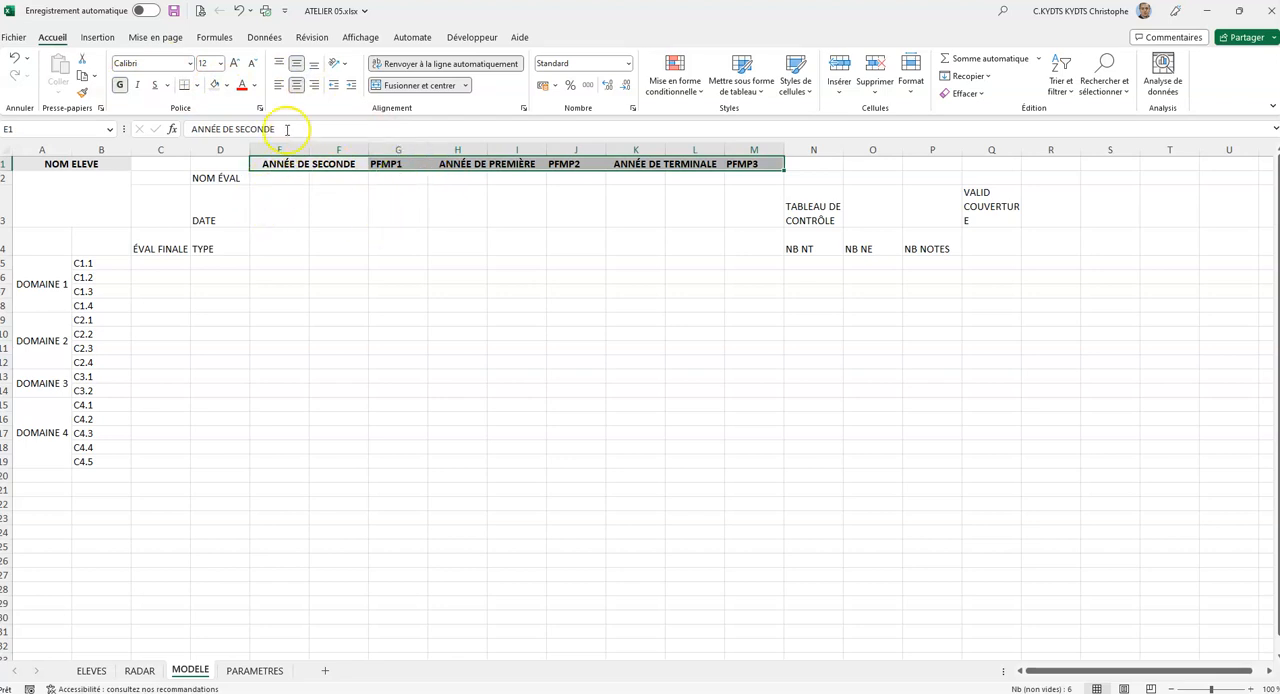
Centre the NOM ÉVAL, DATE and TYPE labels in D2:D4 both ways and format them with bold text and a light grey fill.
click(220, 177)
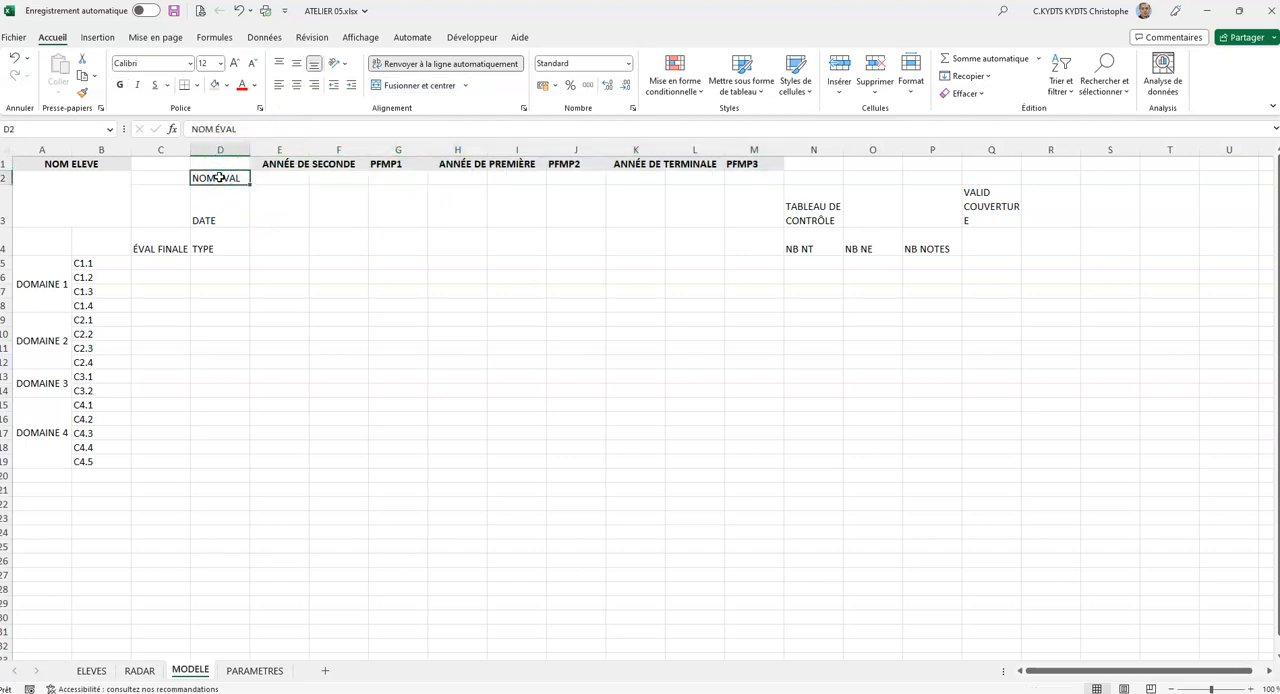
drag(220, 177, 222, 248)
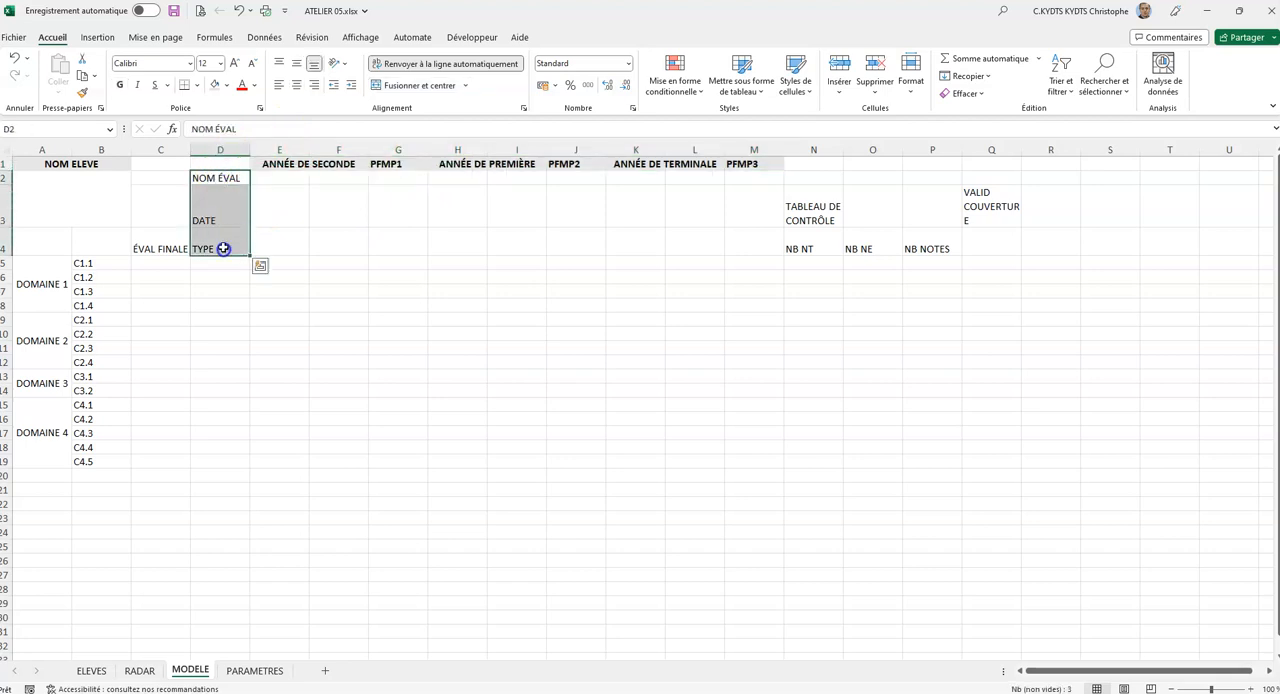
click(297, 65)
click(296, 85)
click(120, 85)
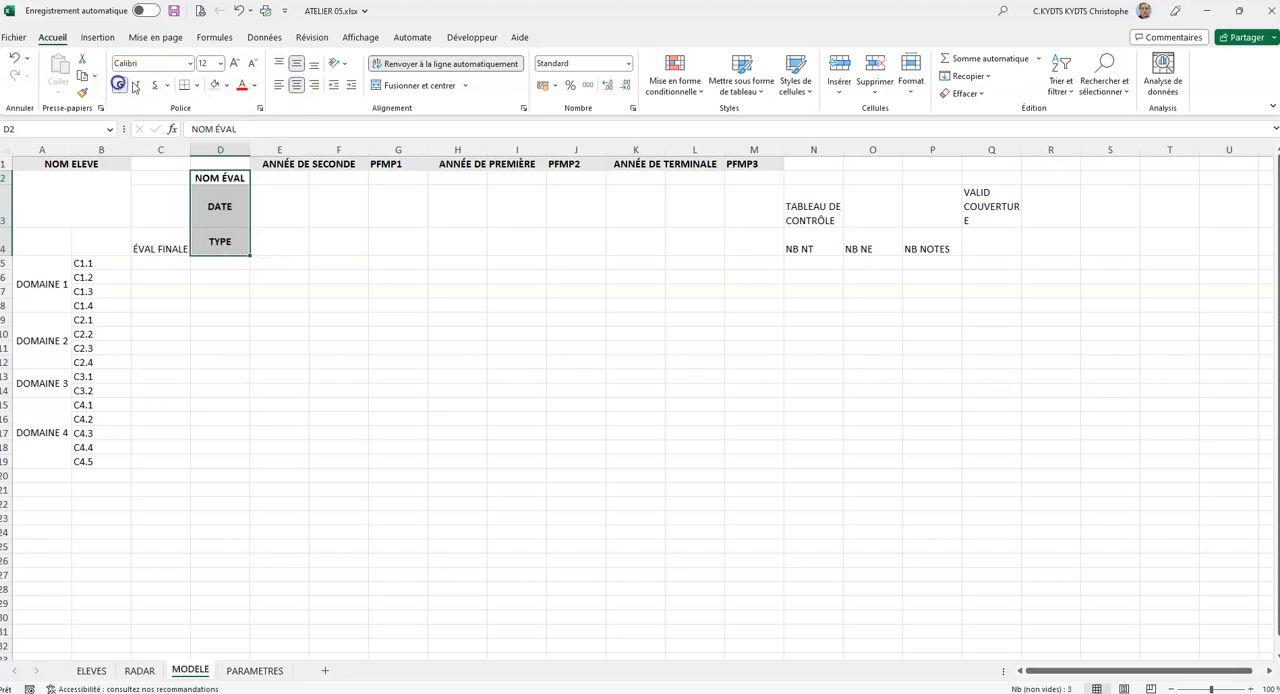
click(217, 86)
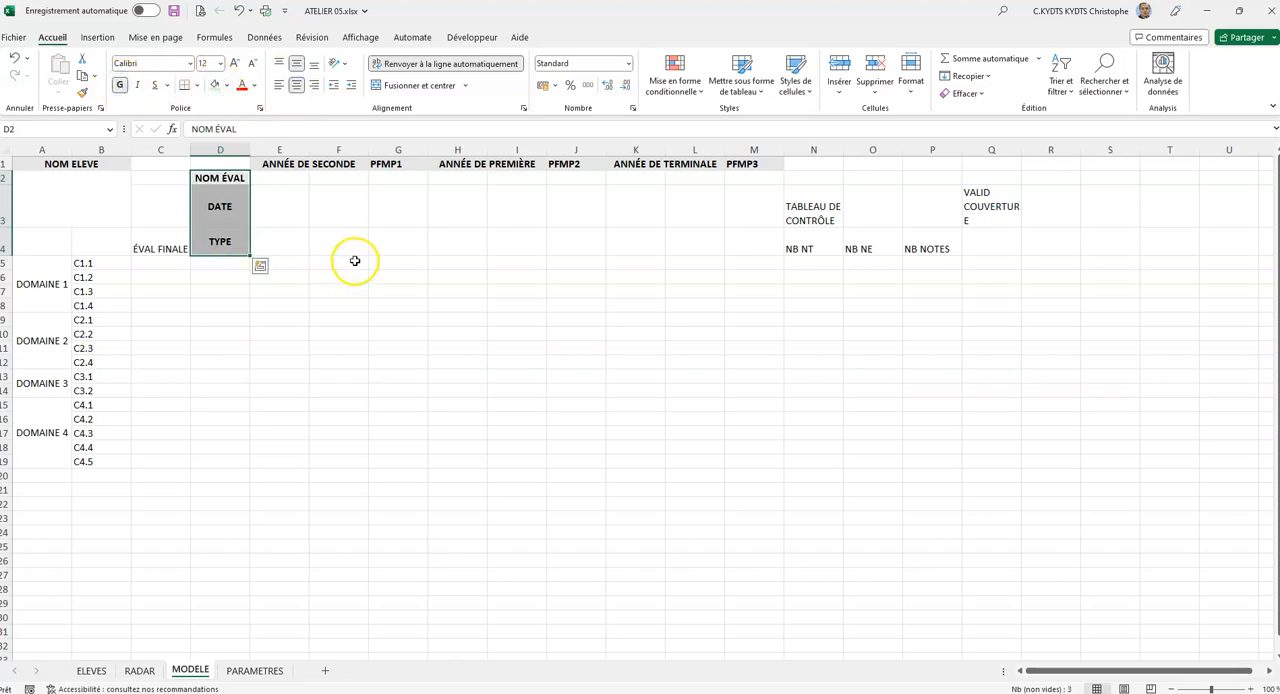
Format the merged DOMAINE 1 to DOMAINE 4 labels in A5:A19 with bold text and a light grey fill.
click(46, 263)
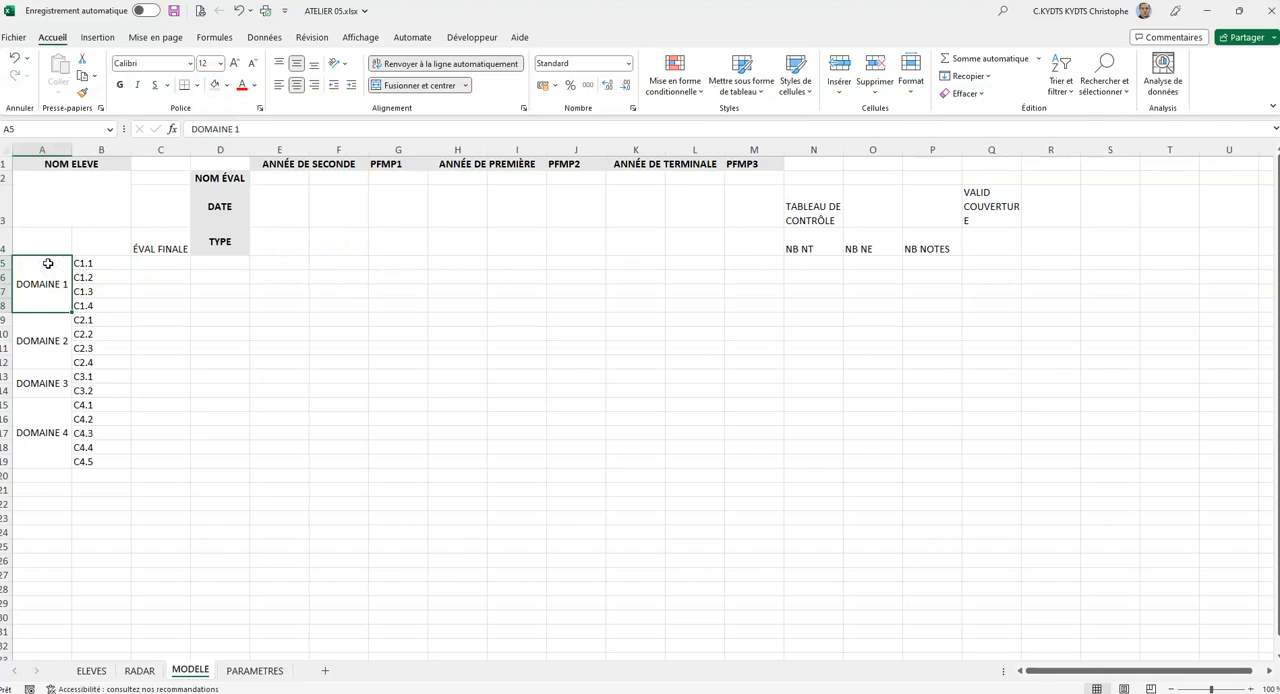
drag(48, 265, 46, 429)
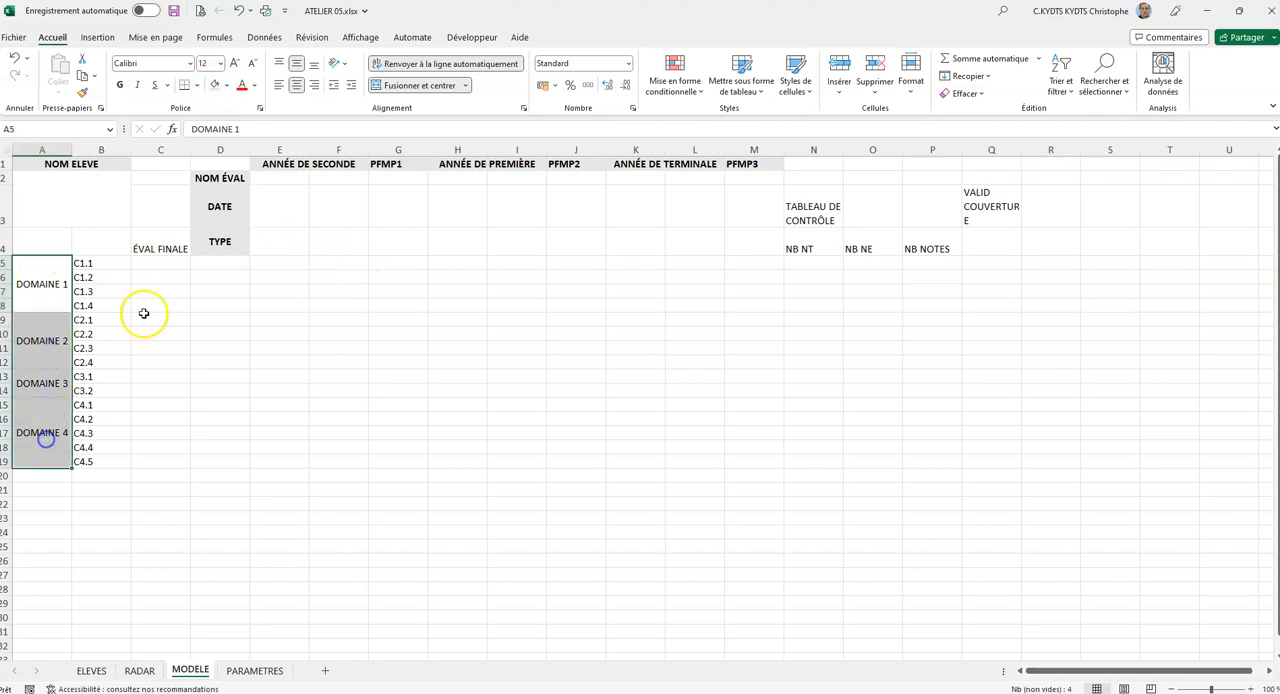
click(121, 84)
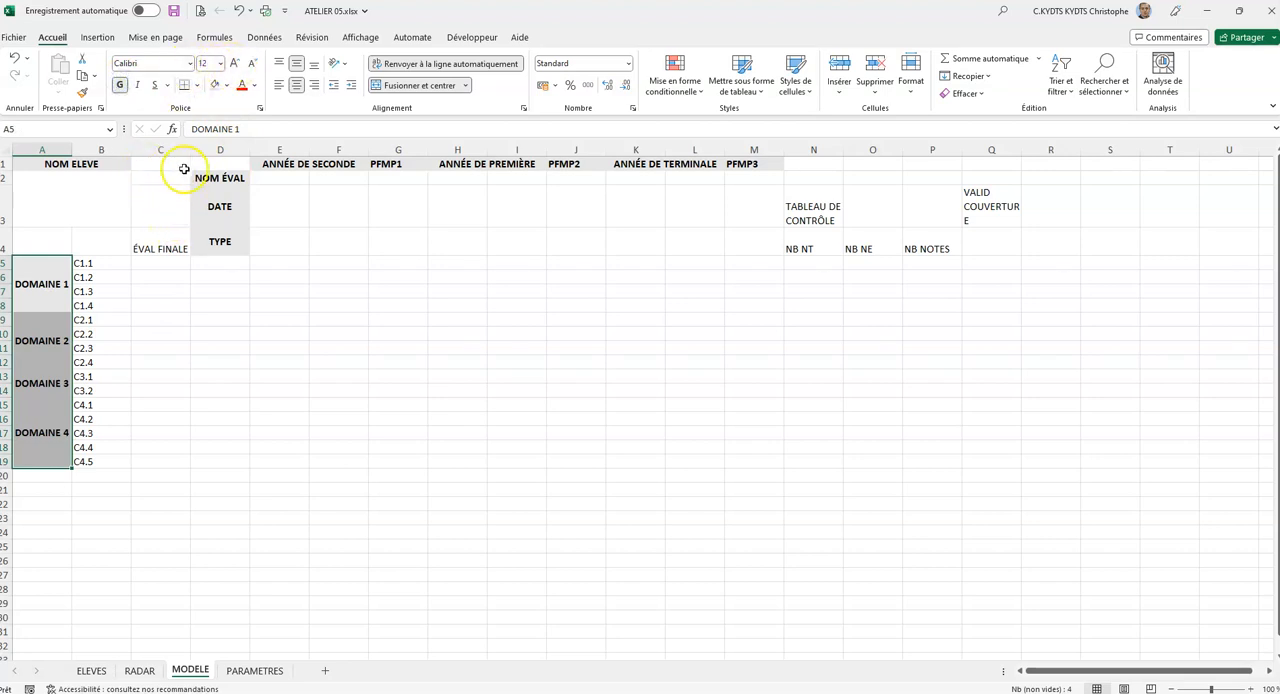
Format the ÉVAL FINALE cell C4 with a light grey fill and bold text, centred horizontally and vertically.
click(168, 247)
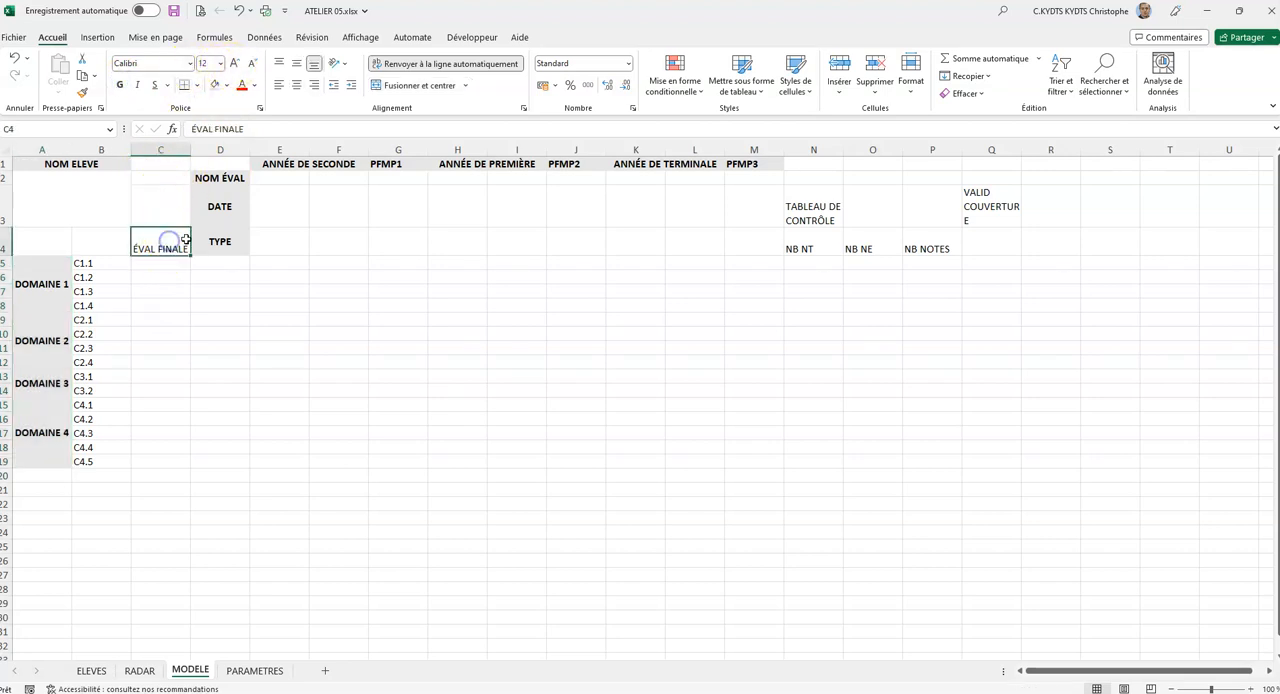
click(215, 85)
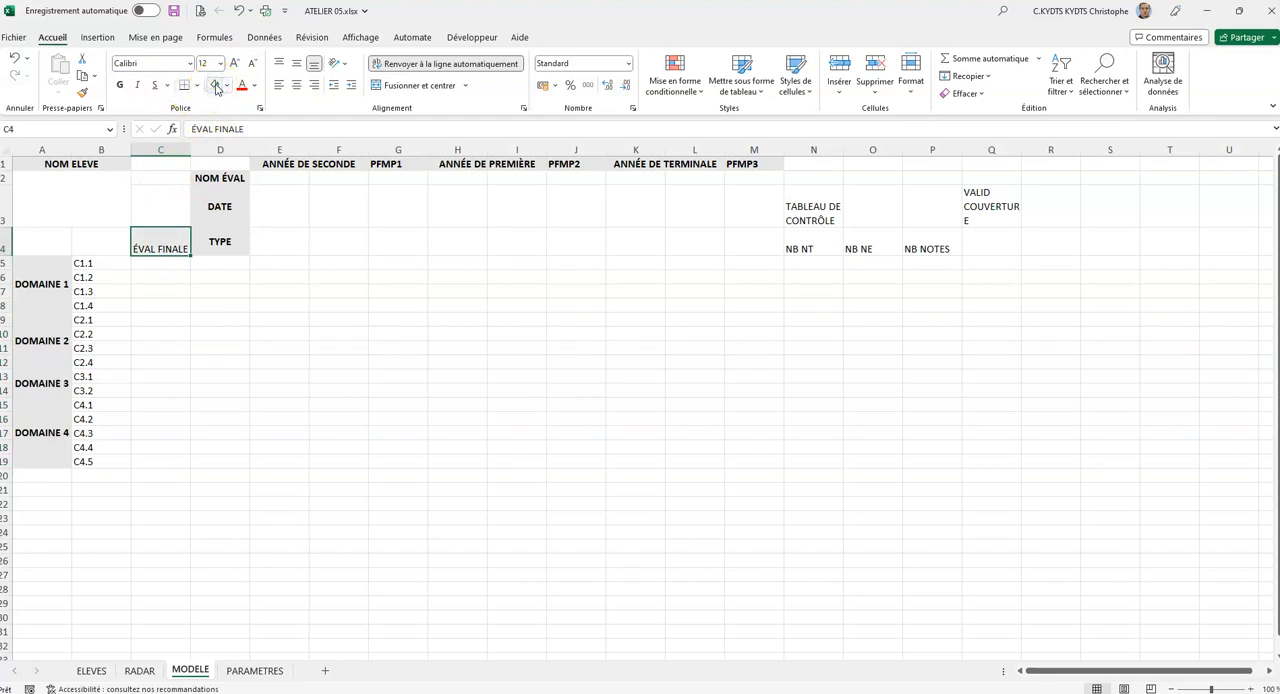
click(119, 85)
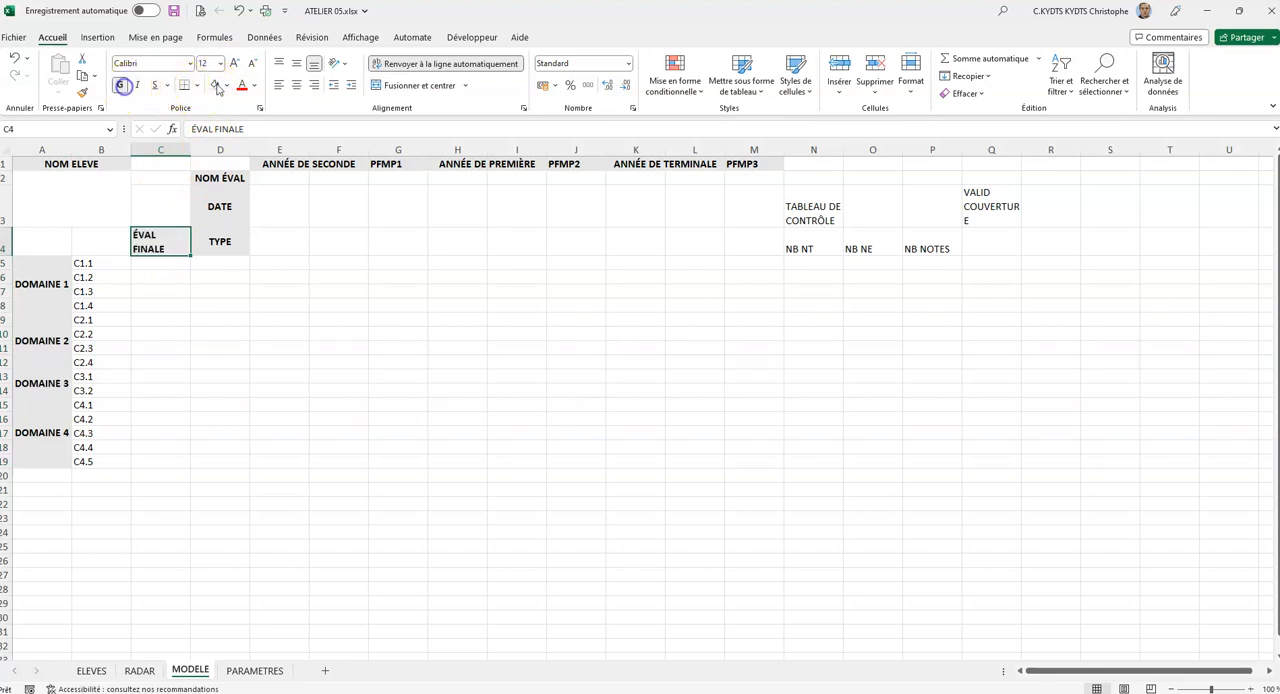
click(296, 63)
click(295, 85)
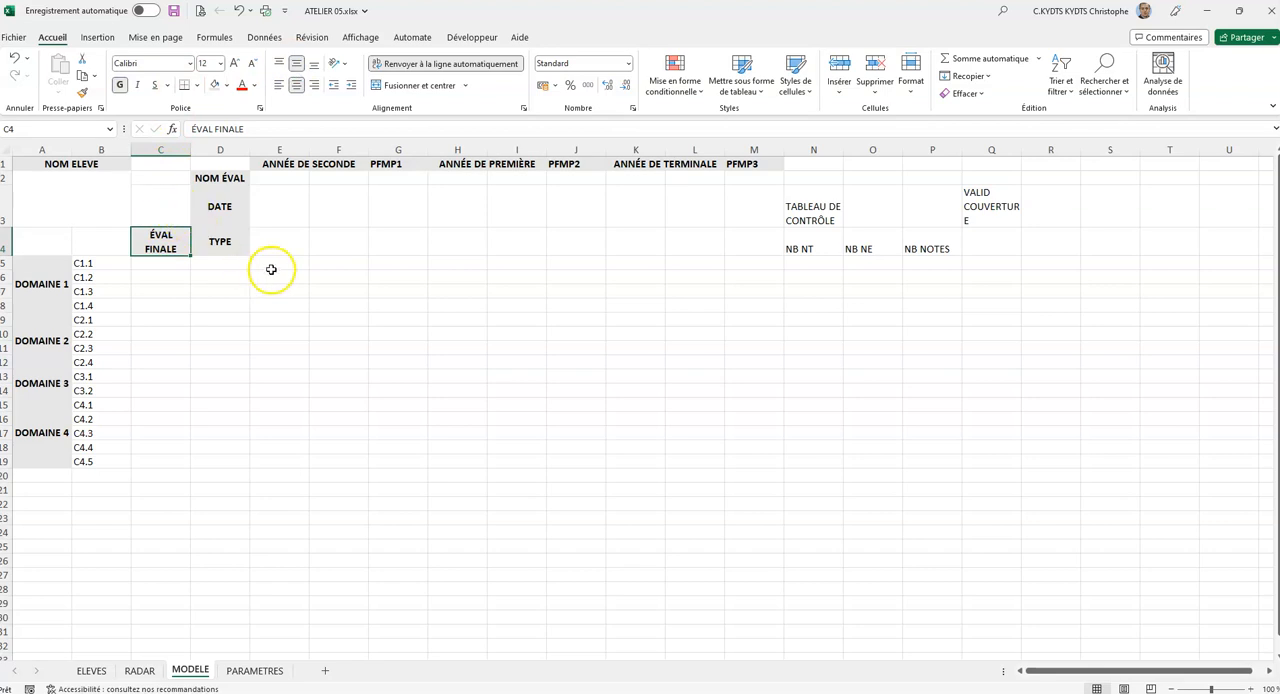
Fill the evaluation entry cells E2:M4 with the lightest gold theme colour and centre them horizontally and vertically.
drag(277, 177, 735, 243)
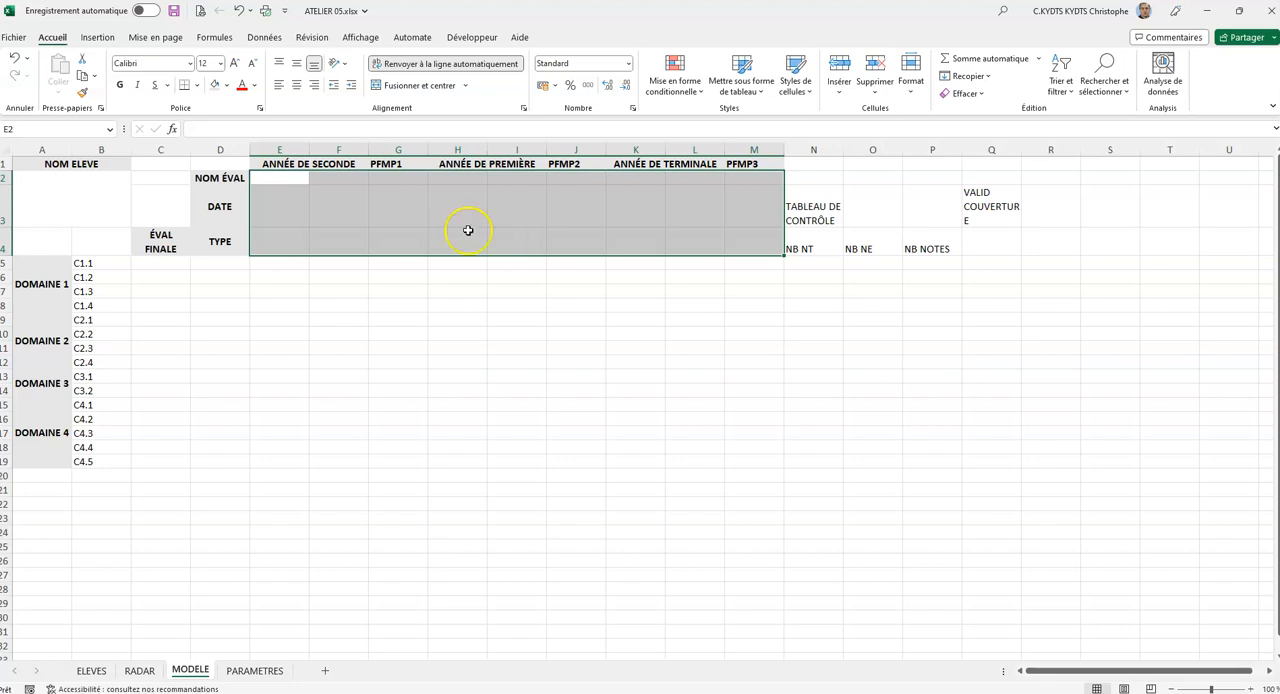
click(227, 85)
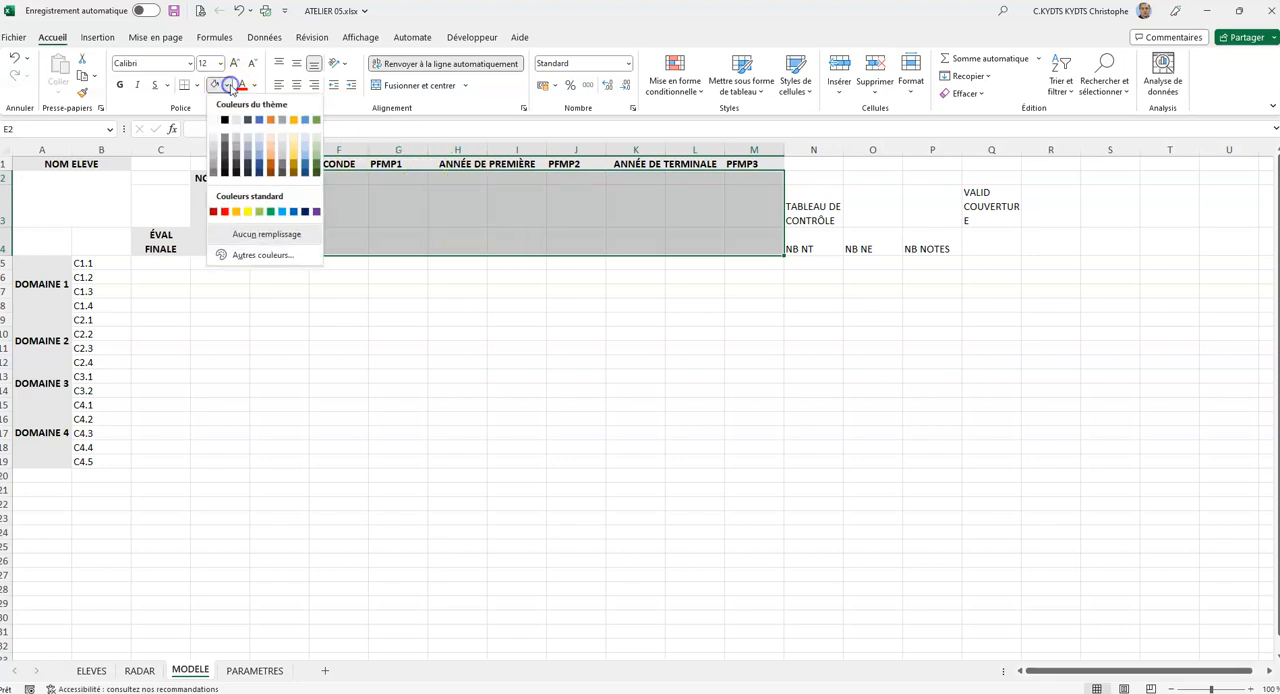
click(295, 139)
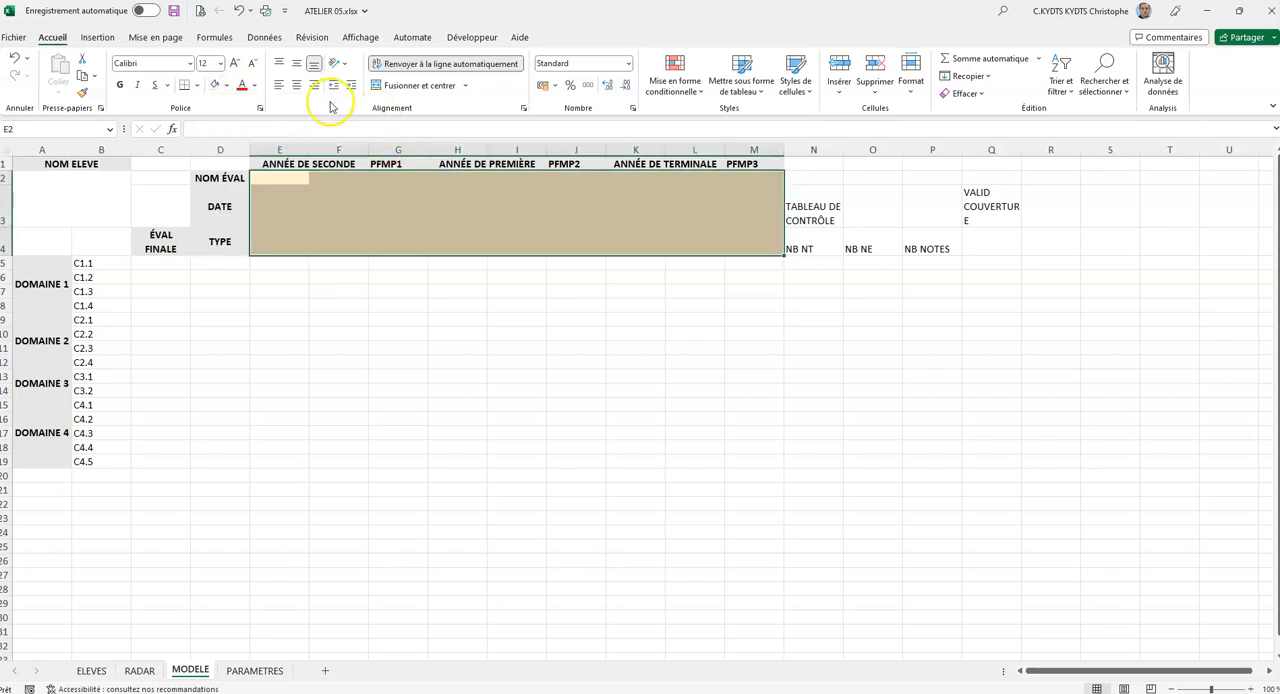
click(296, 63)
click(296, 85)
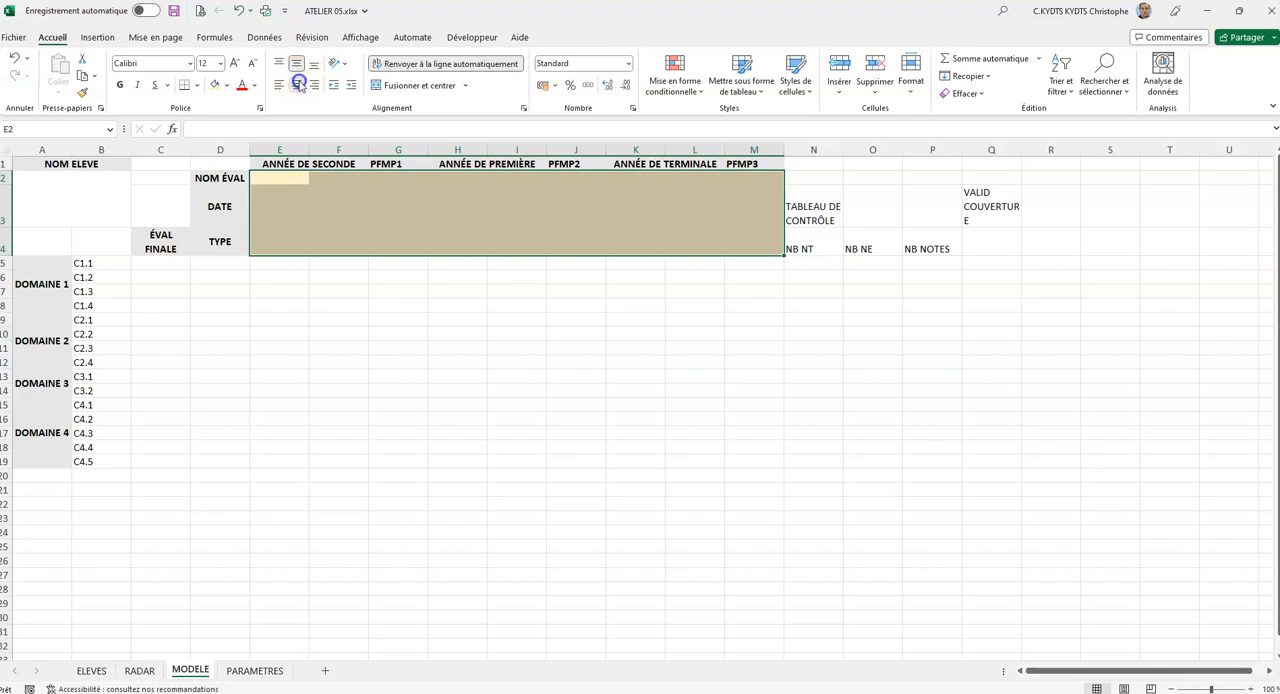
Set the font of the evaluation entry cells E2:M4 to size 16 italic.
click(238, 62)
click(239, 63)
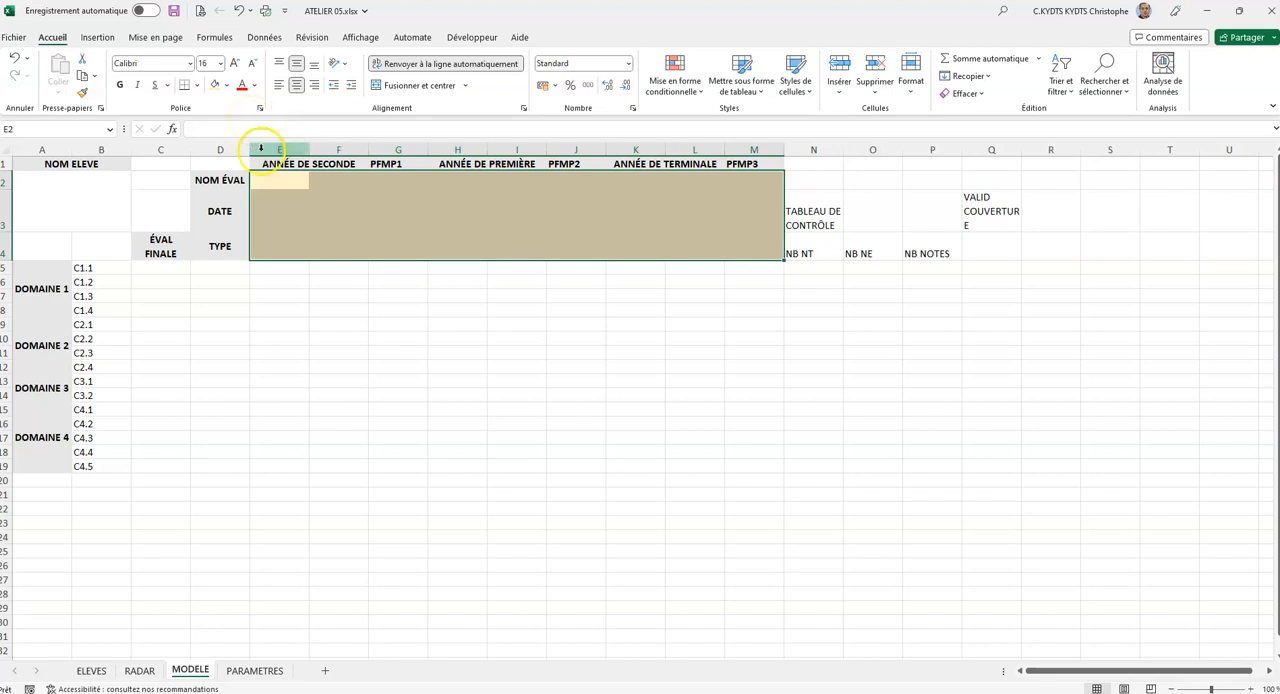
click(137, 85)
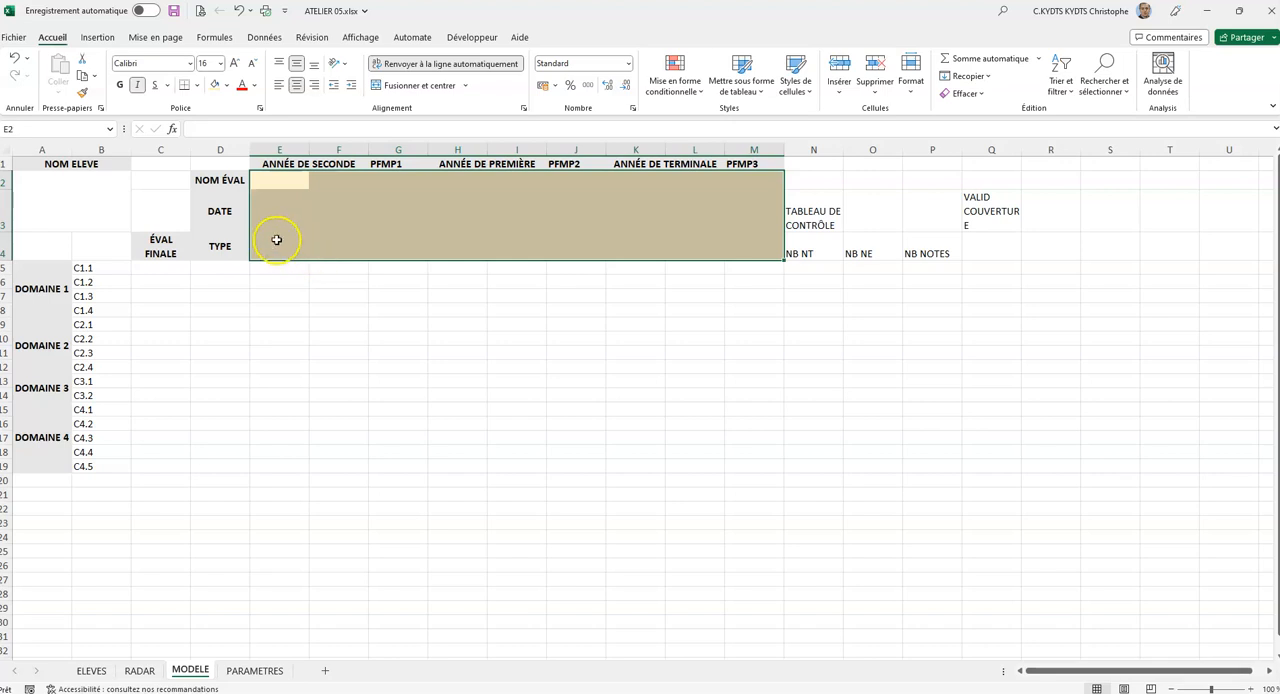
Apply all borders to the whole table range A1:M19.
drag(46, 165, 737, 428)
click(197, 85)
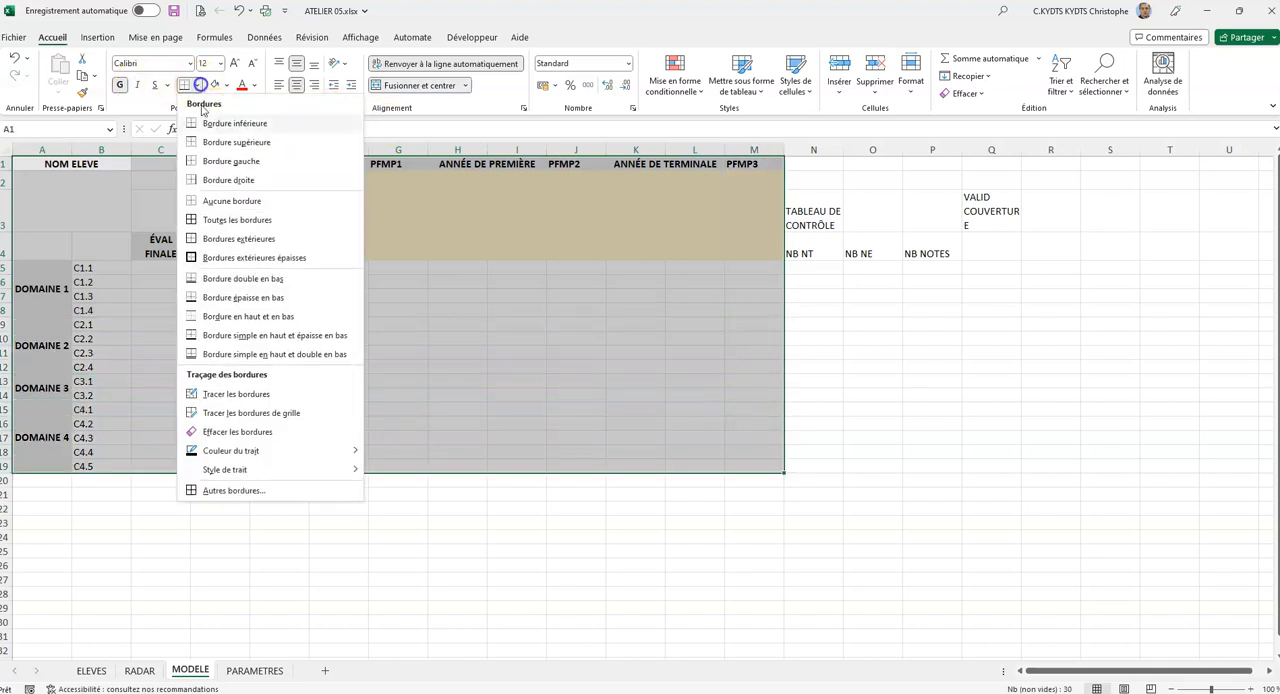
click(219, 224)
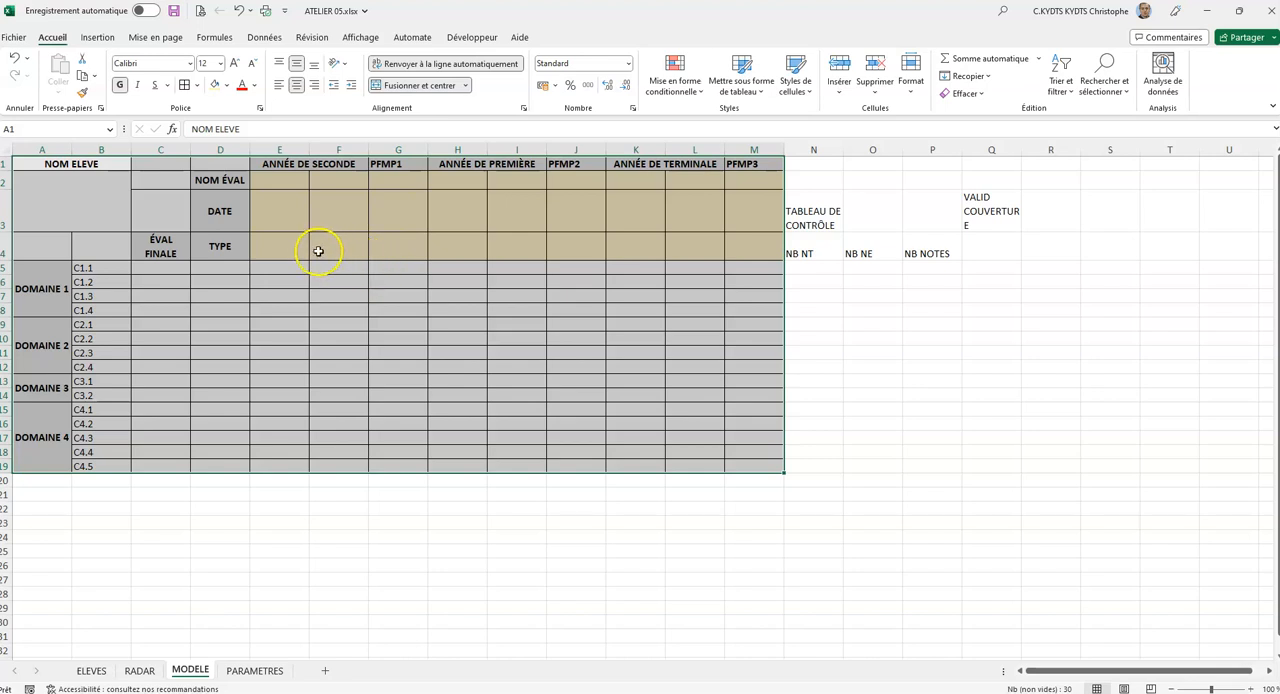
Widen column A for the domain labels and narrow column B to fit the competency codes.
click(40, 149)
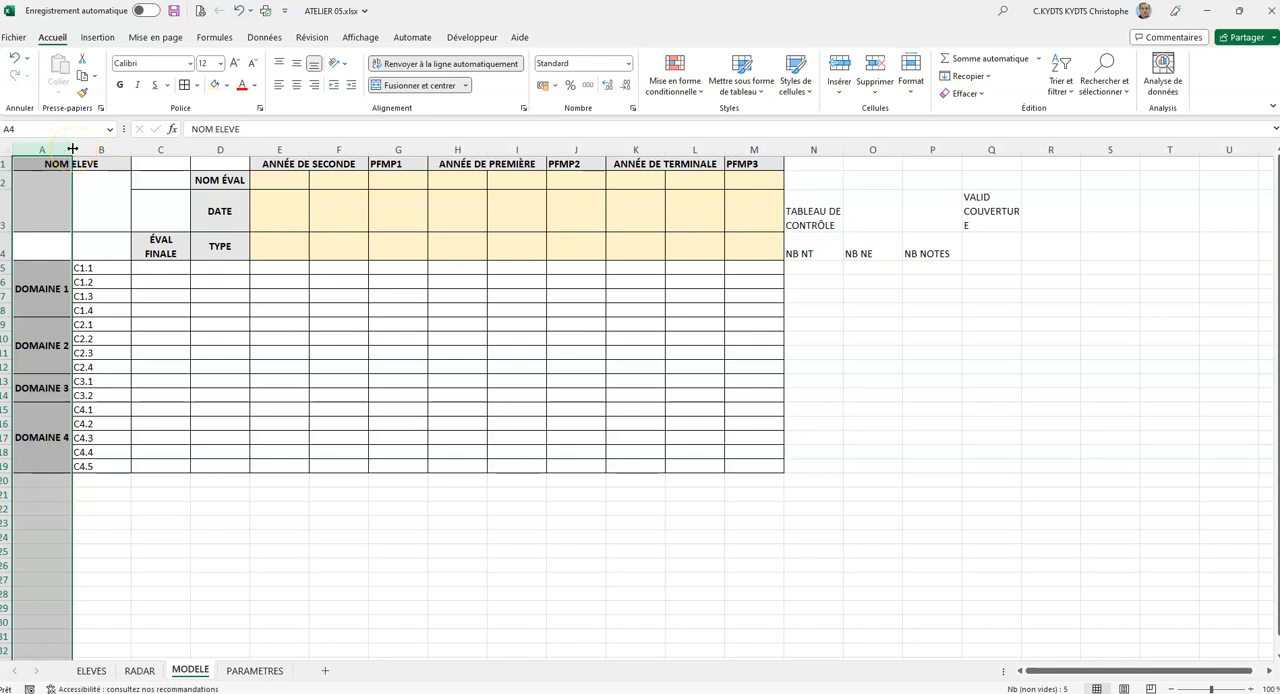
drag(72, 149, 114, 149)
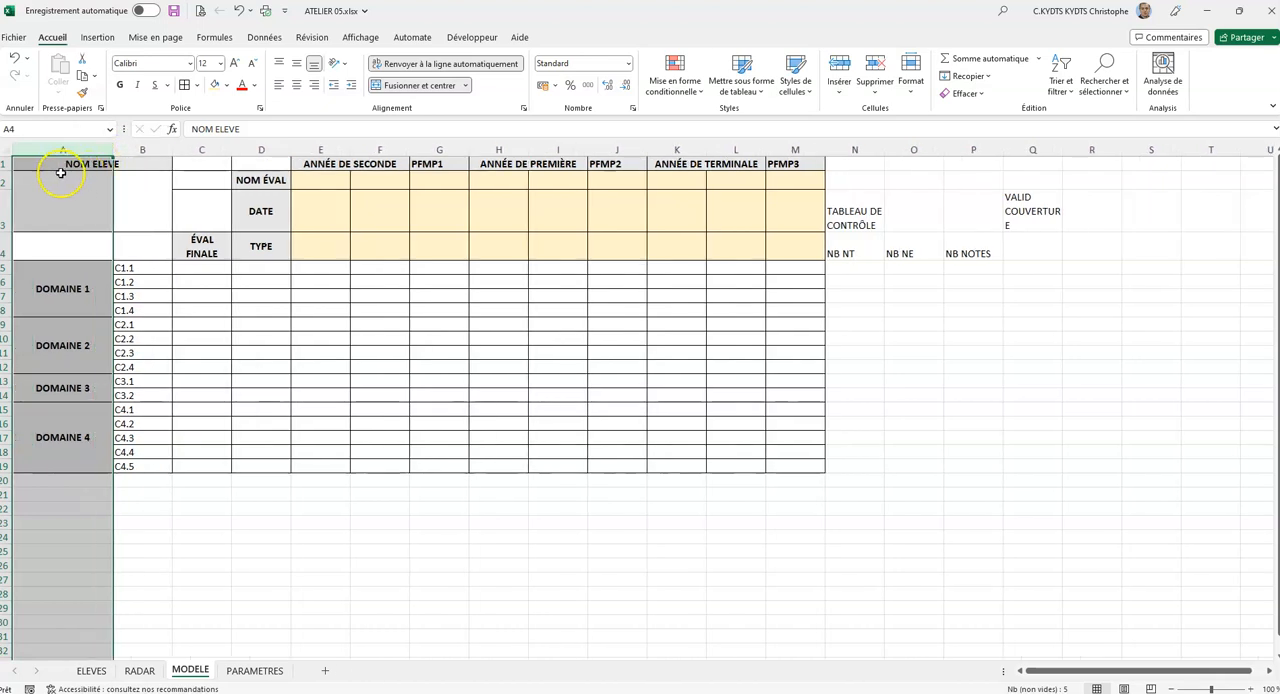
click(129, 149)
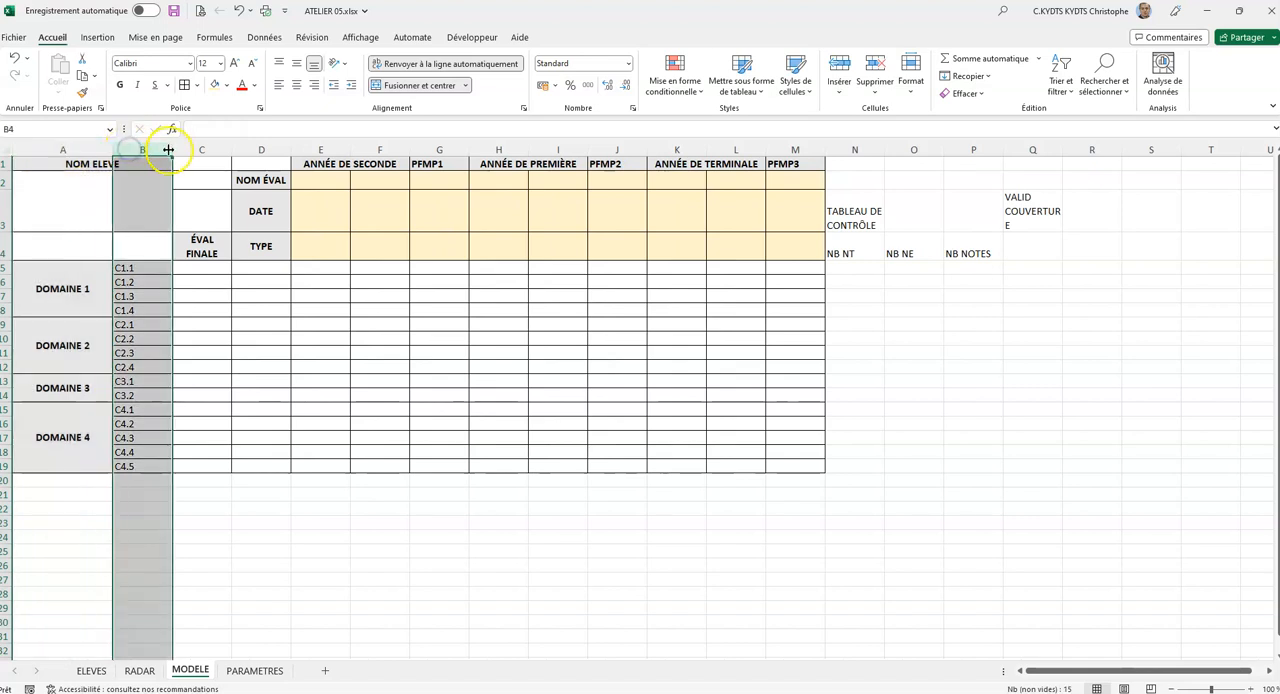
drag(172, 150, 140, 151)
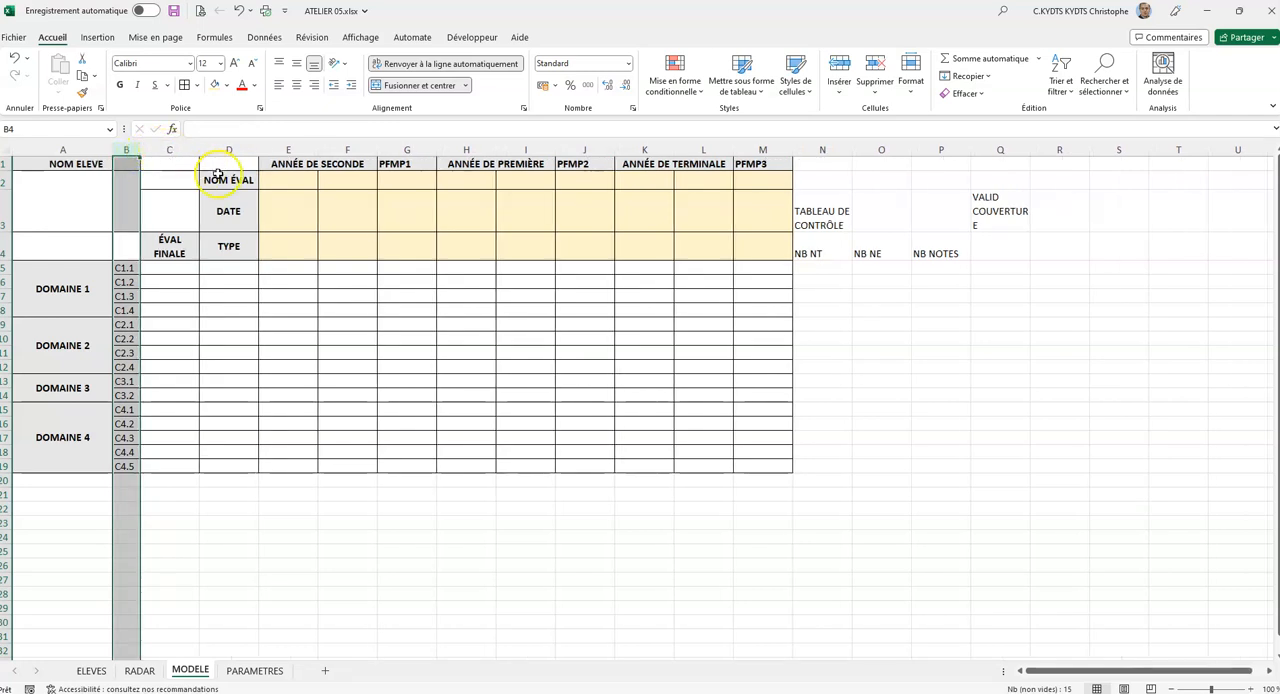
Set columns C to M to an equal width of 14,38 (120 pixels).
drag(180, 150, 815, 151)
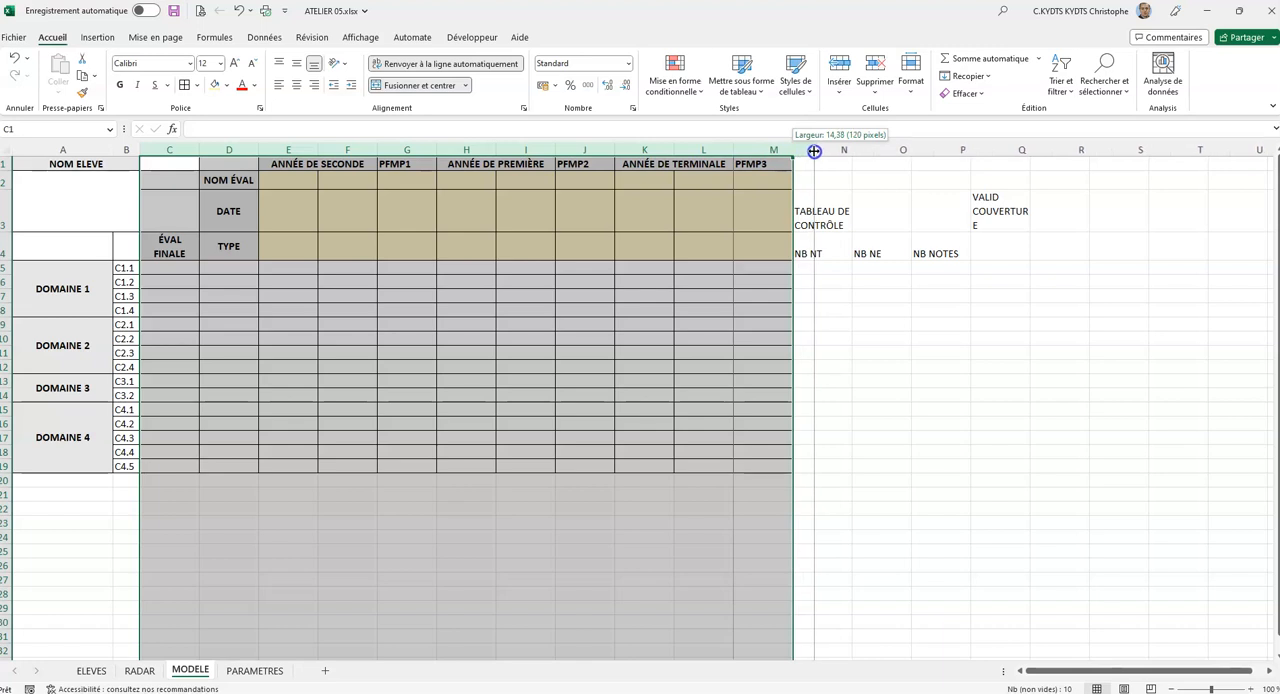
drag(815, 151, 815, 151)
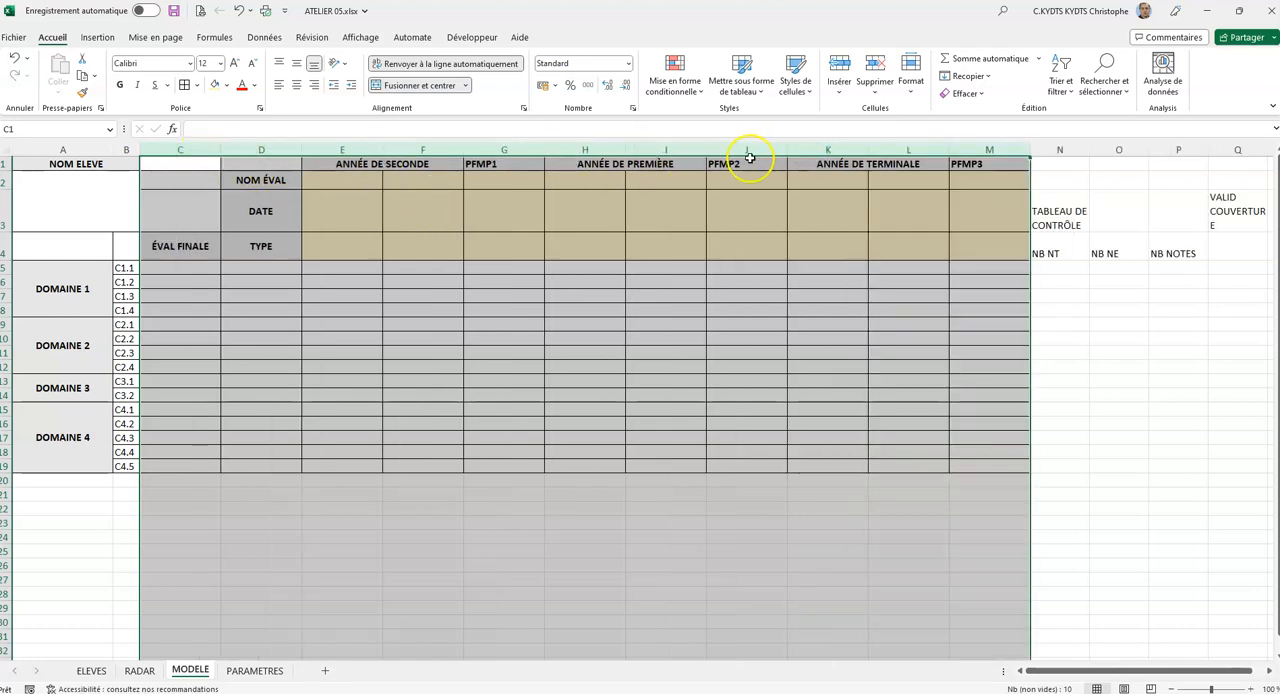
click(204, 149)
drag(199, 147, 991, 146)
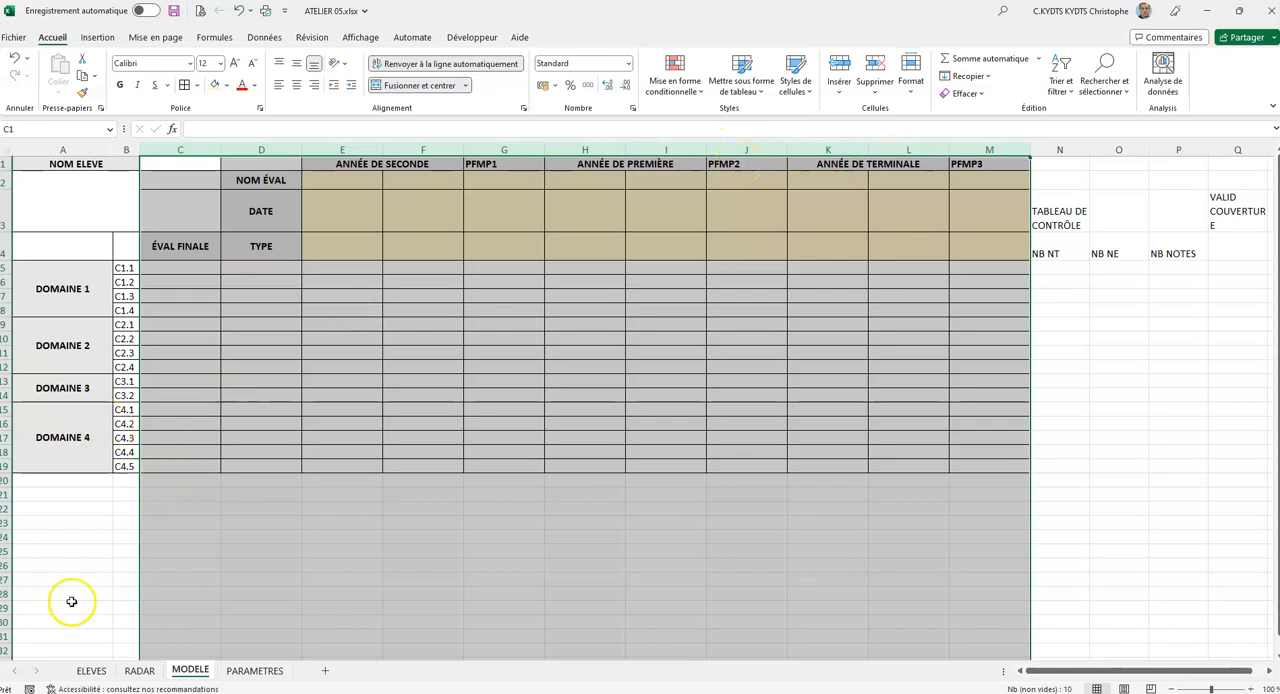
Give rows 1 to 3 one equal, roomier height and make row 4 slightly taller.
click(62, 692)
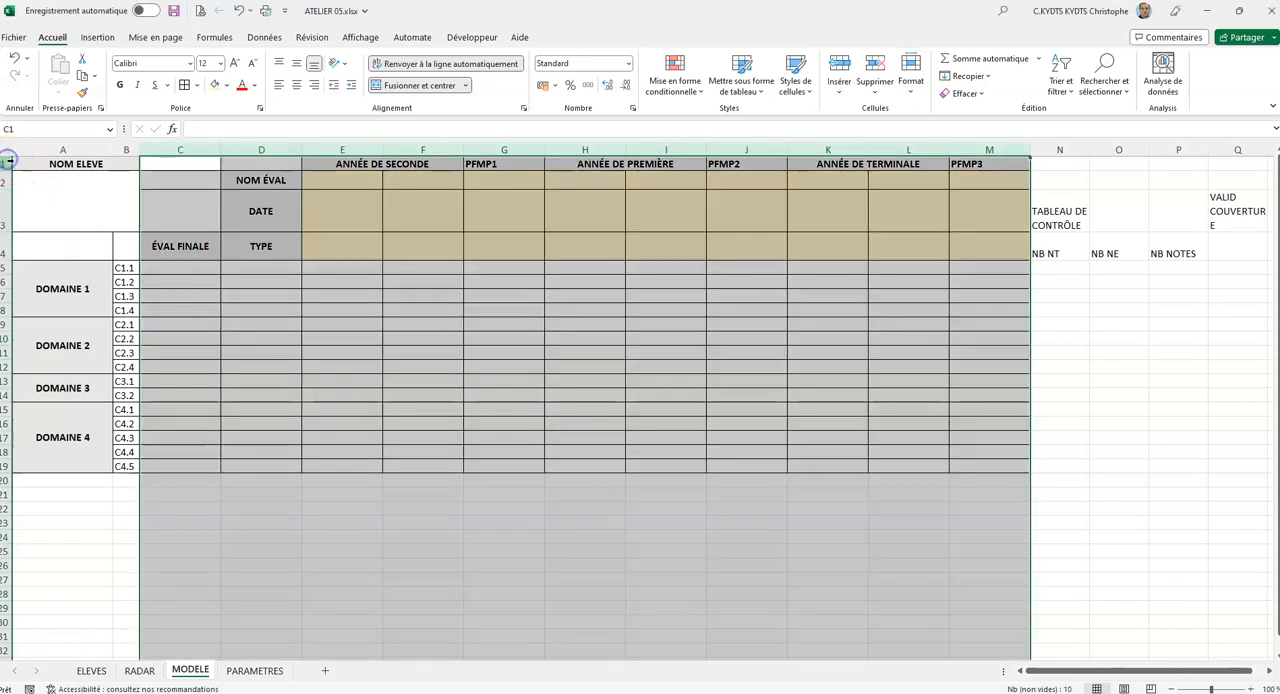
drag(8, 163, 8, 214)
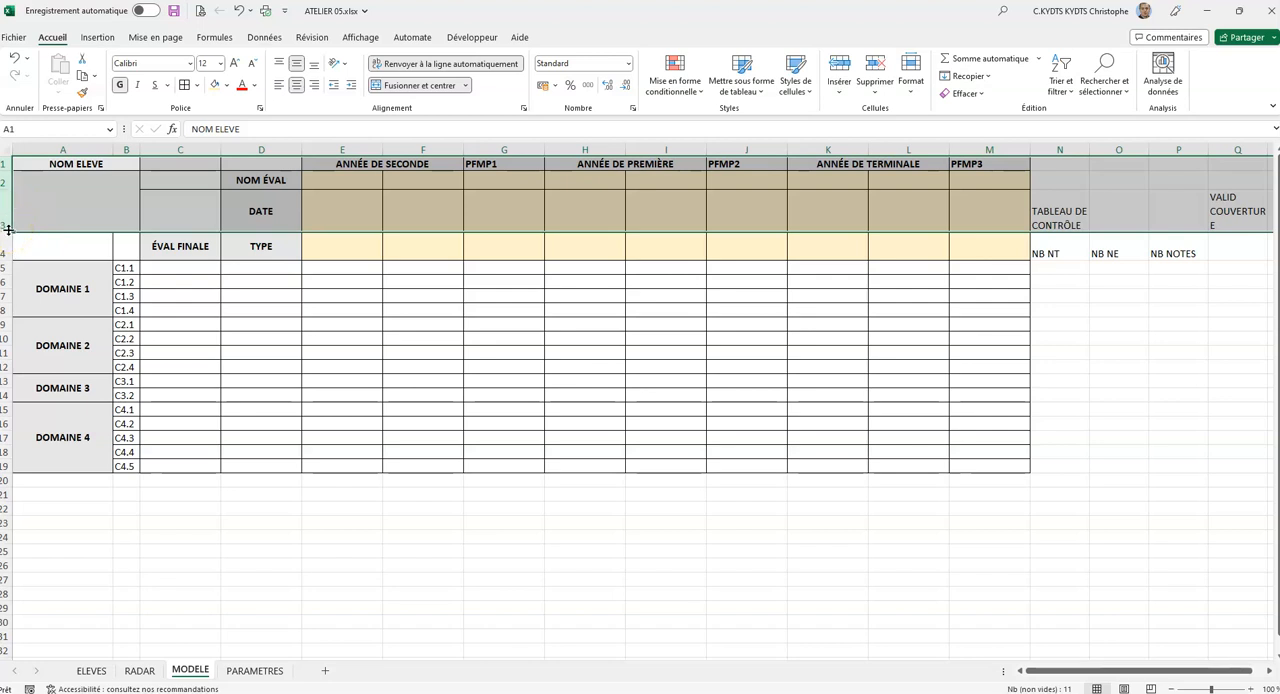
click(8, 212)
drag(8, 163, 7, 218)
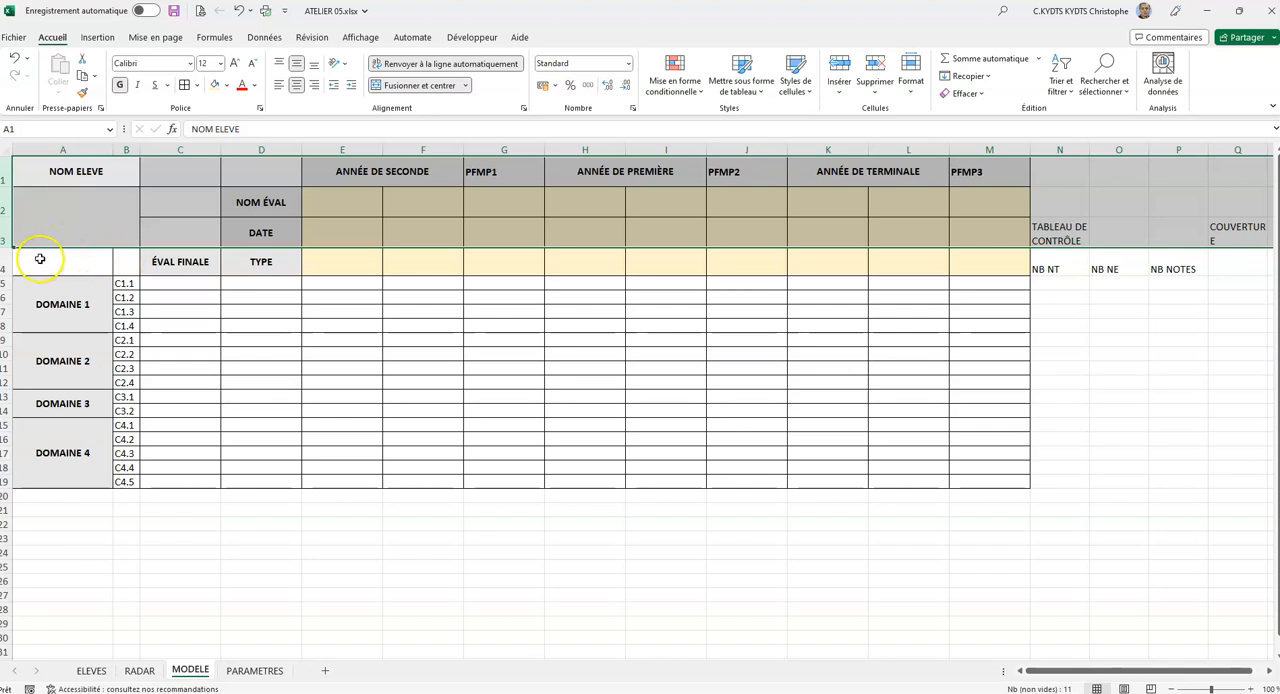
click(7, 258)
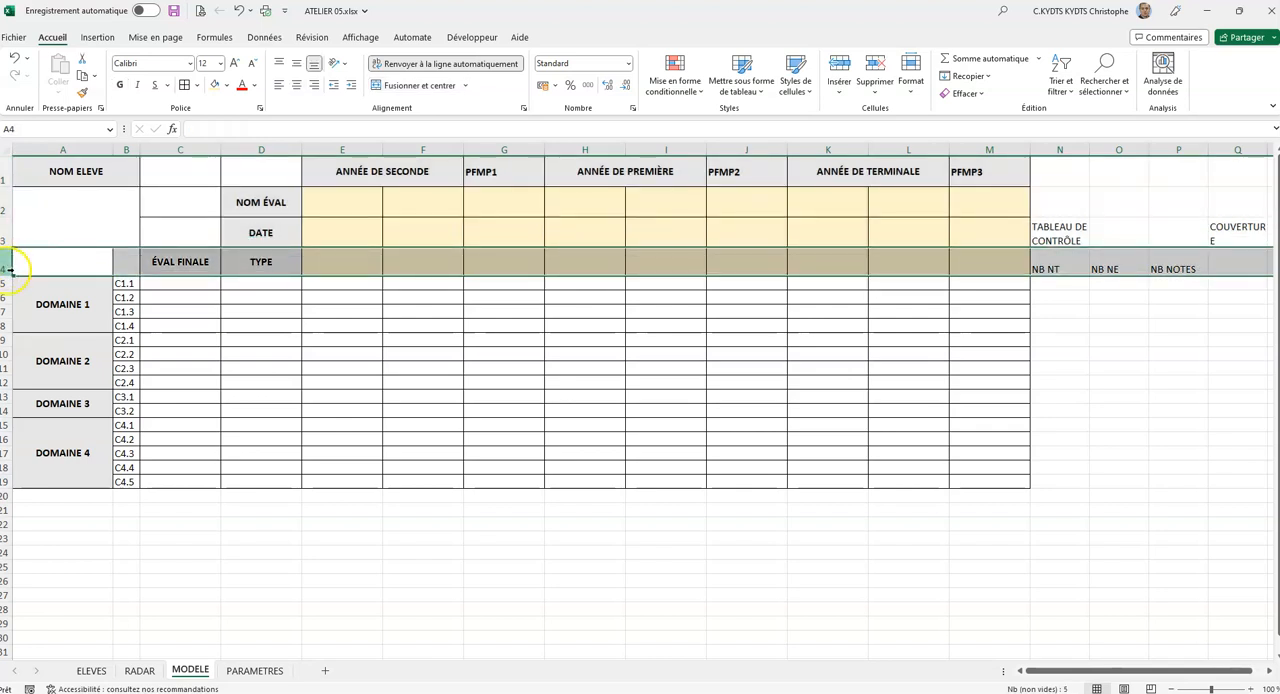
drag(8, 274, 7, 283)
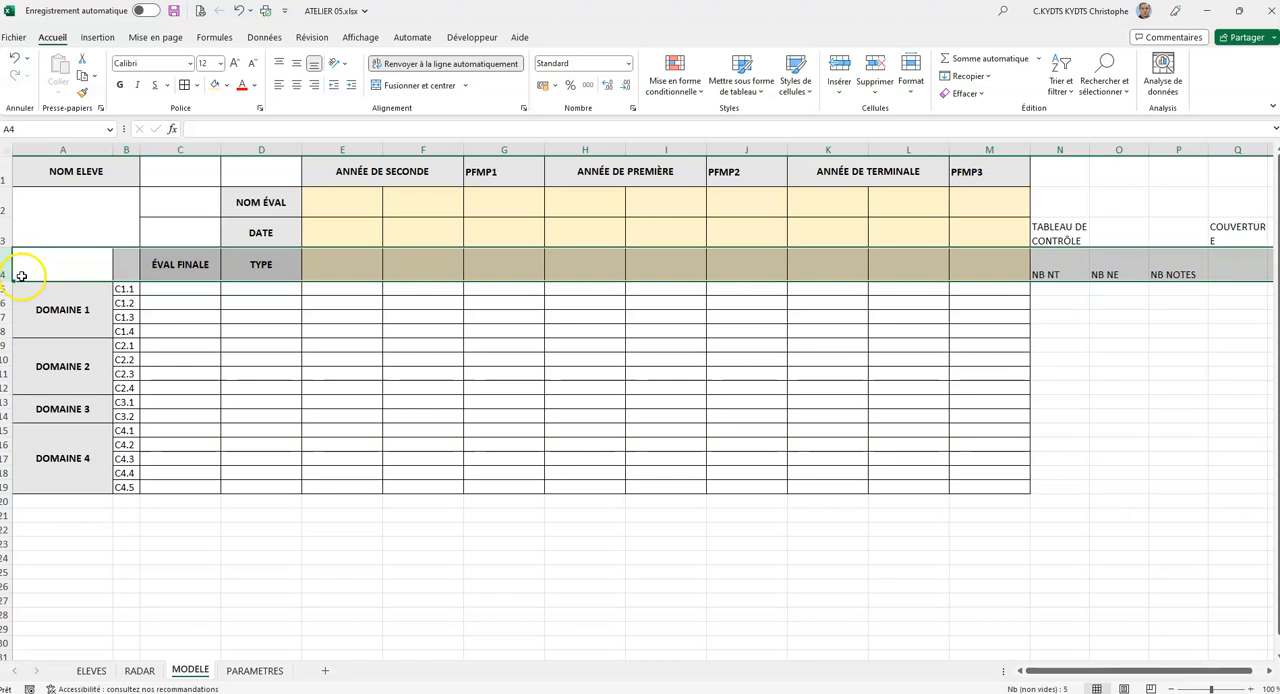
Increase the height of competency rows 5 to 19 equally to more than double.
drag(10, 293, 10, 478)
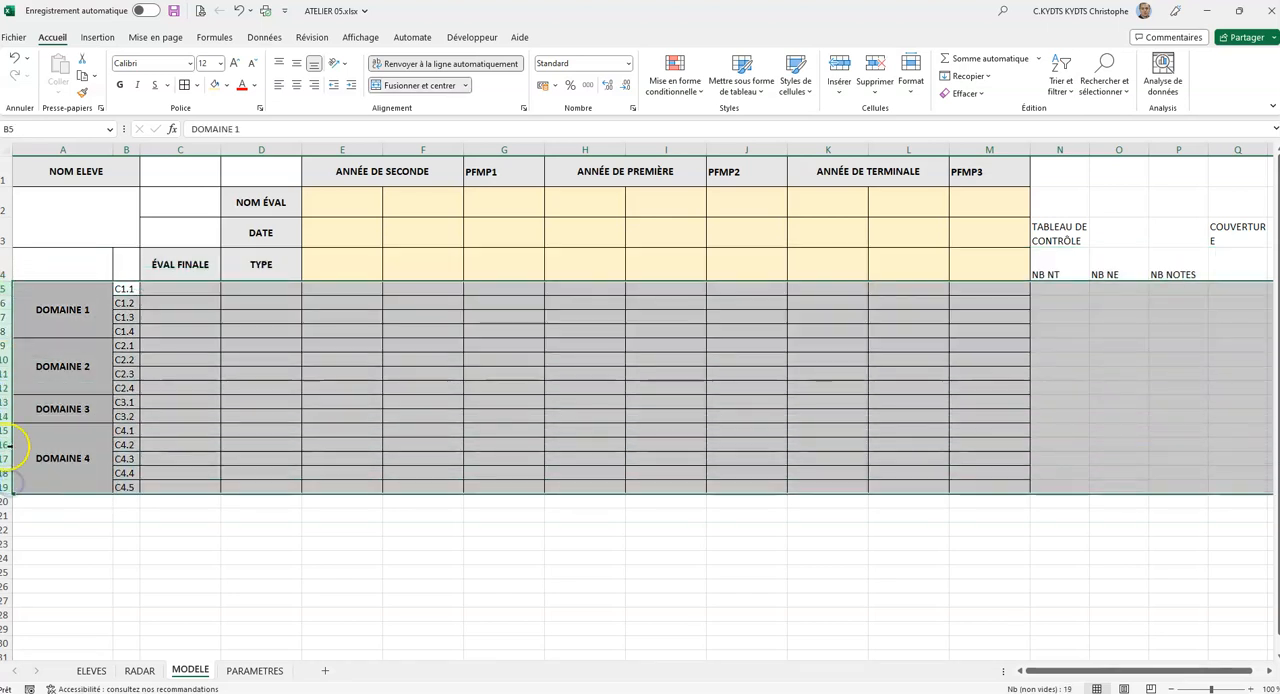
drag(10, 493, 9, 515)
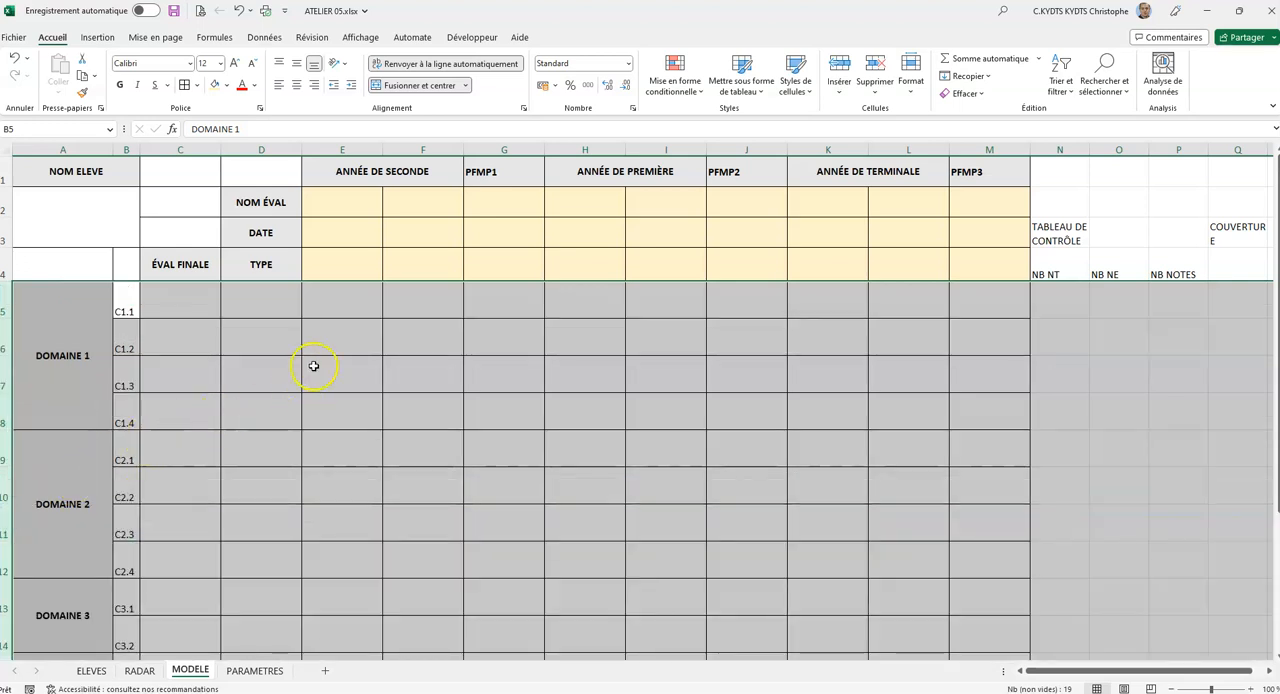
scroll(272, 366, down, 5)
scroll(272, 366, up, 4)
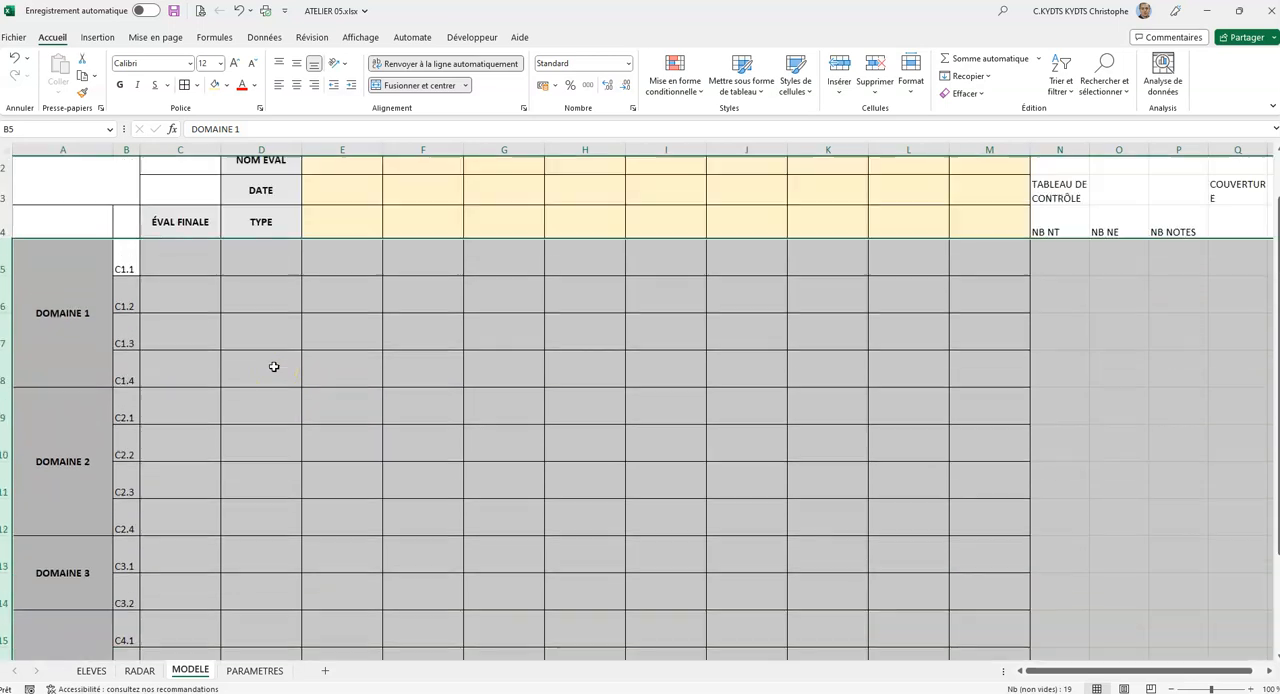
scroll(273, 367, up, 1)
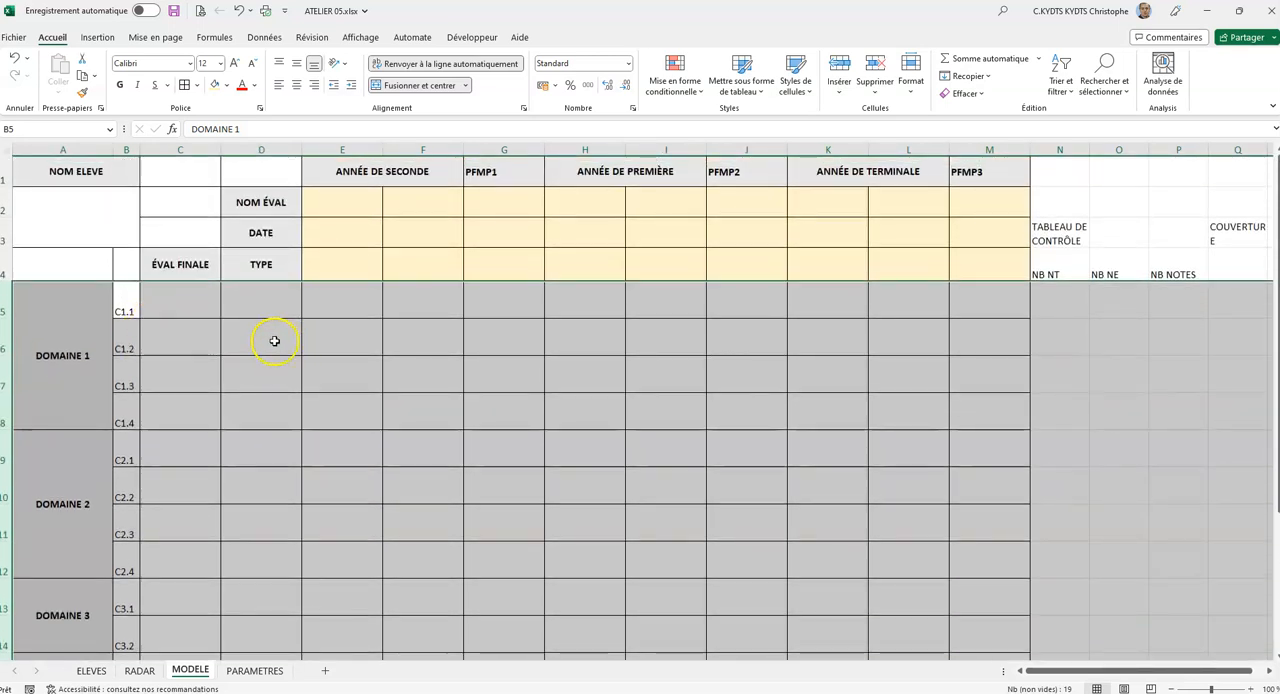
scroll(274, 341, down, 4)
scroll(274, 338, up, 4)
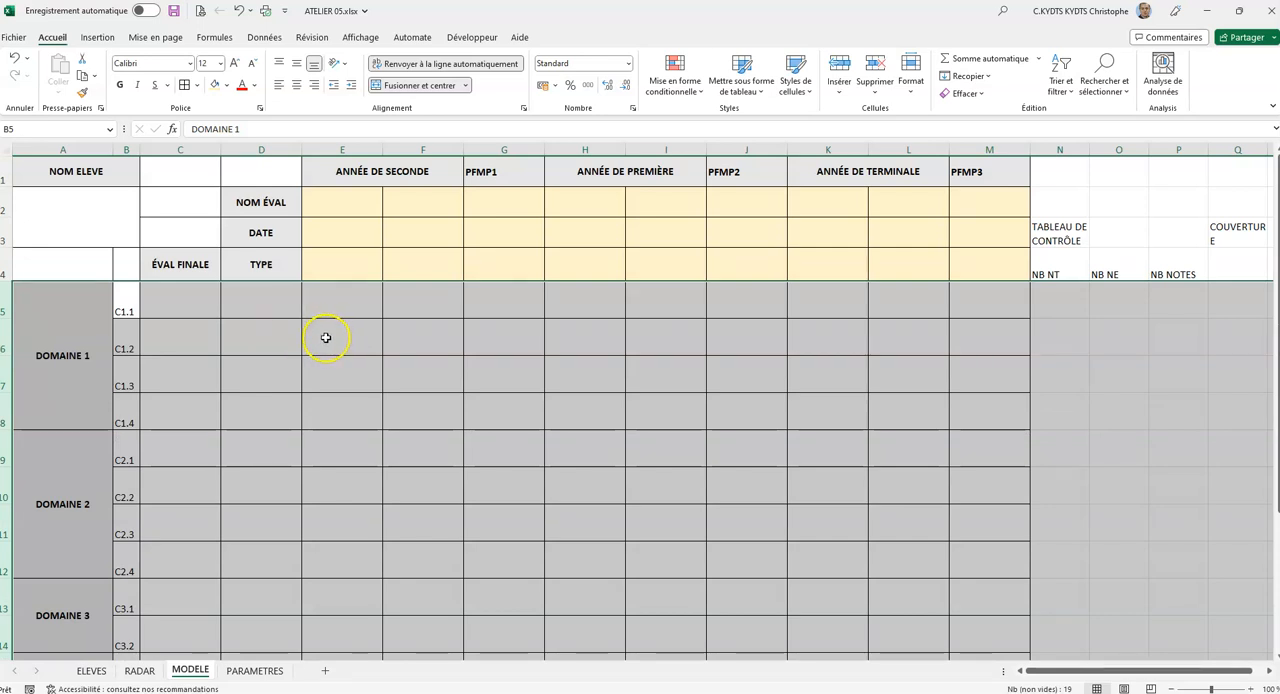
click(277, 338)
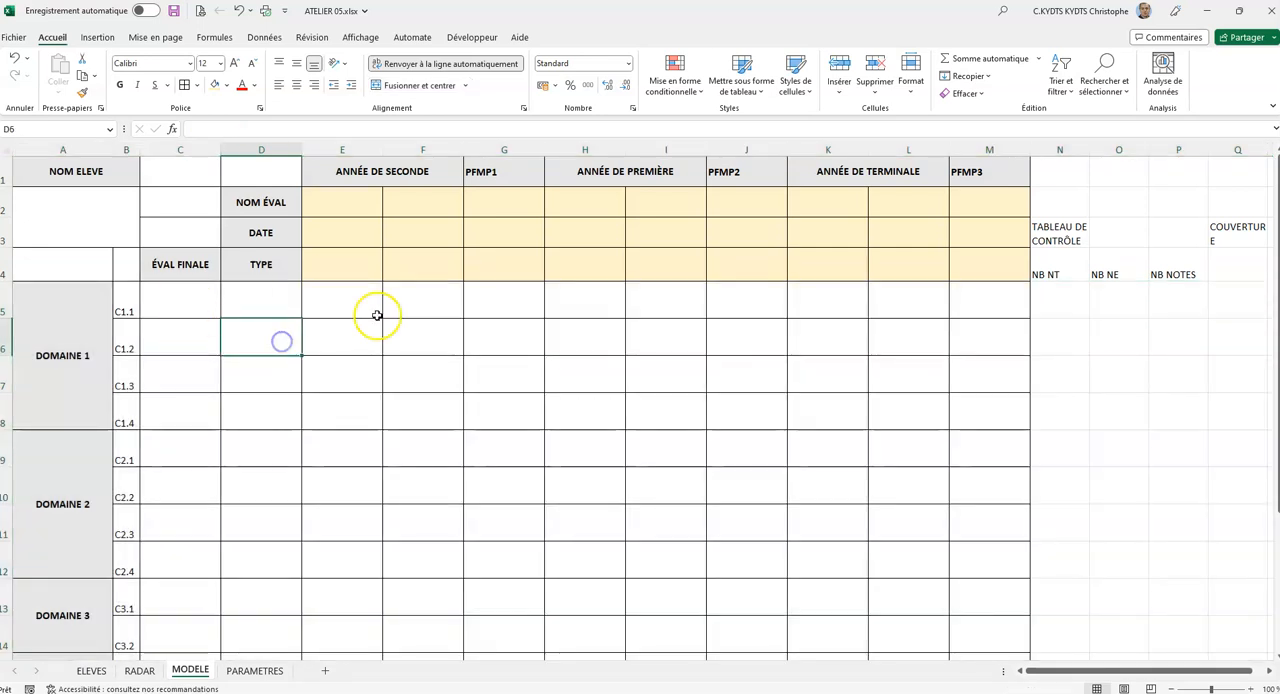
scroll(360, 300, down, 5)
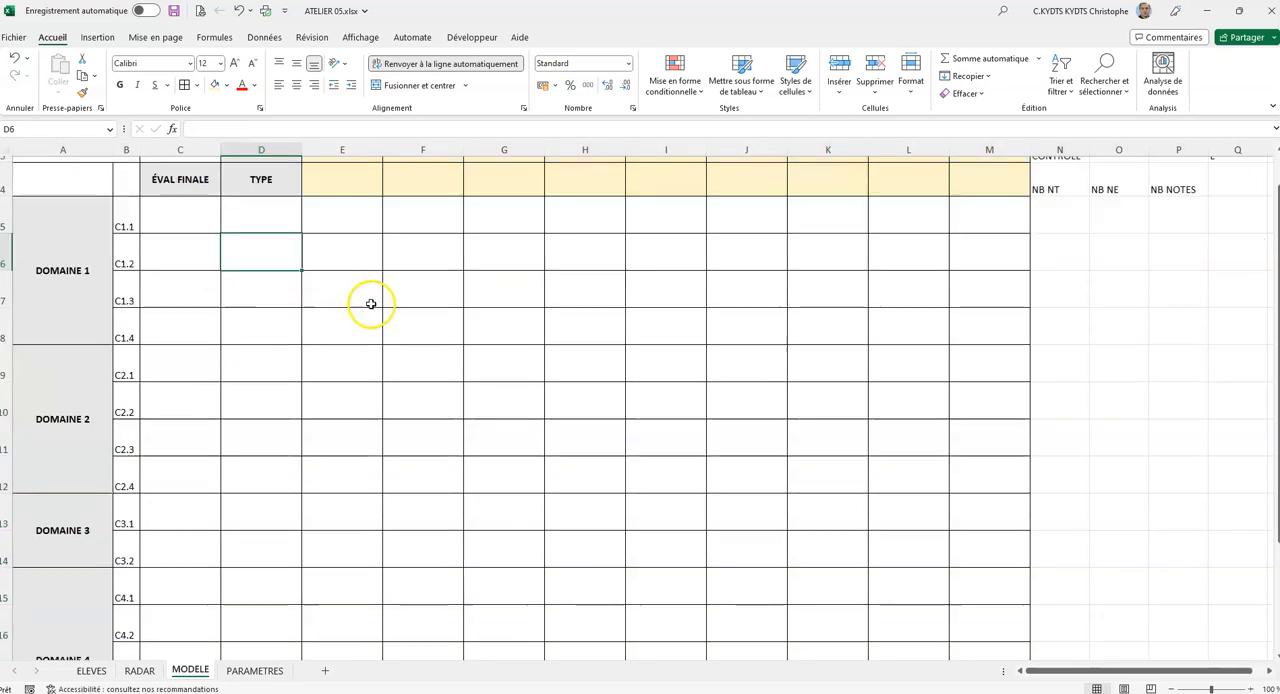
scroll(377, 302, up, 3)
scroll(377, 302, up, 2)
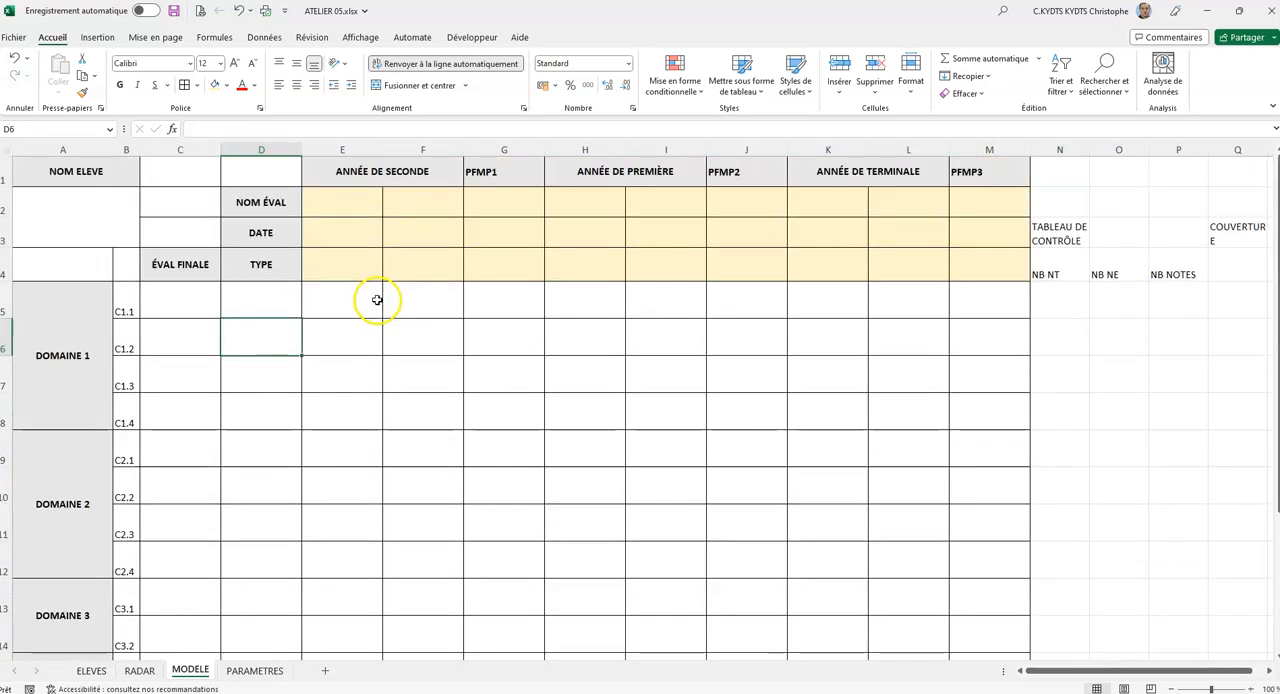
click(6, 265)
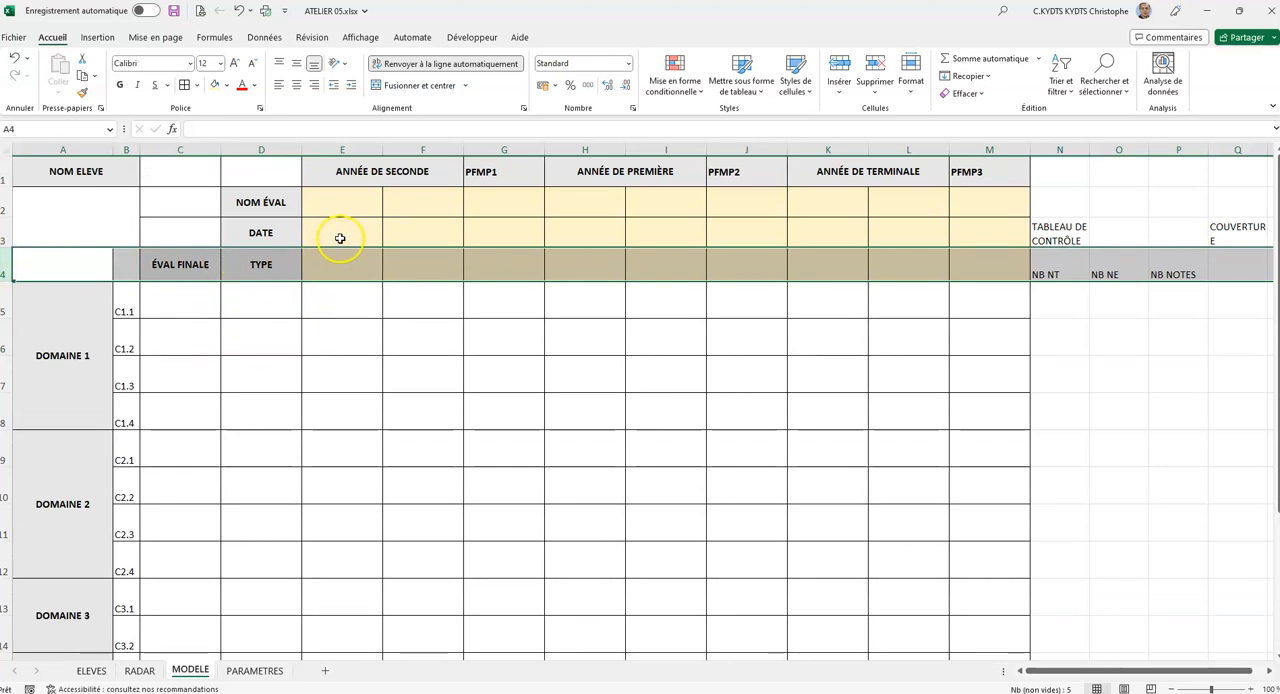
click(346, 293)
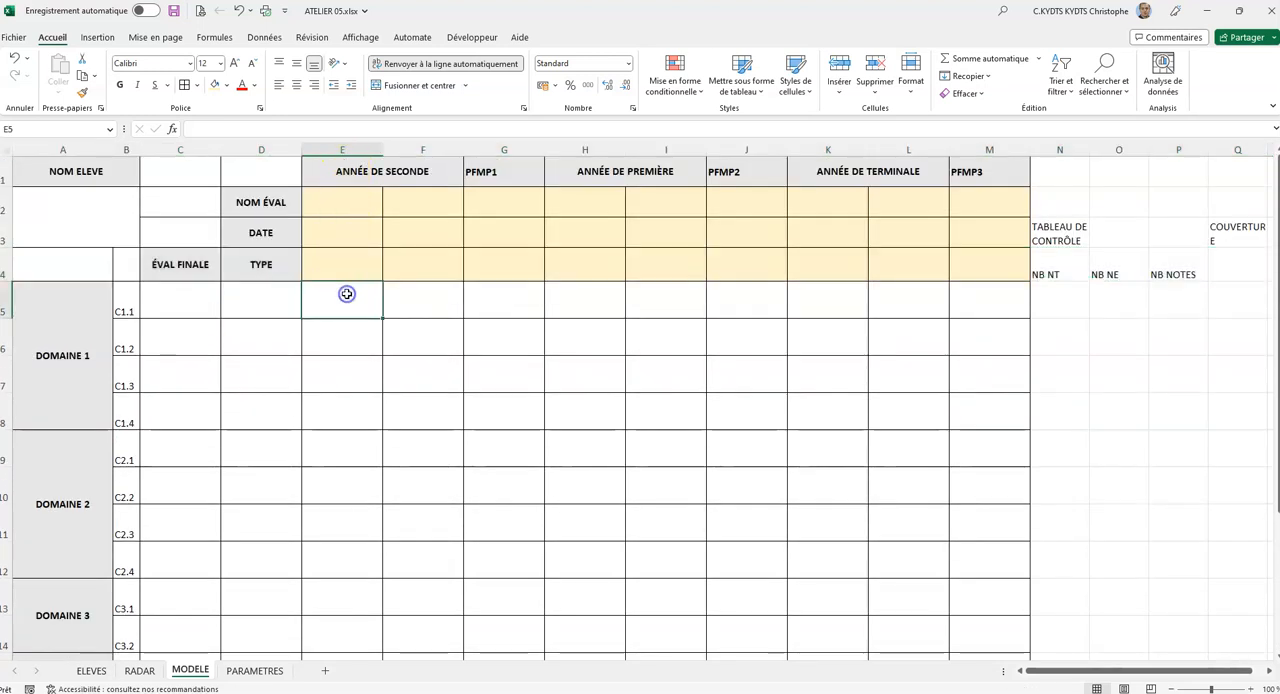
click(355, 156)
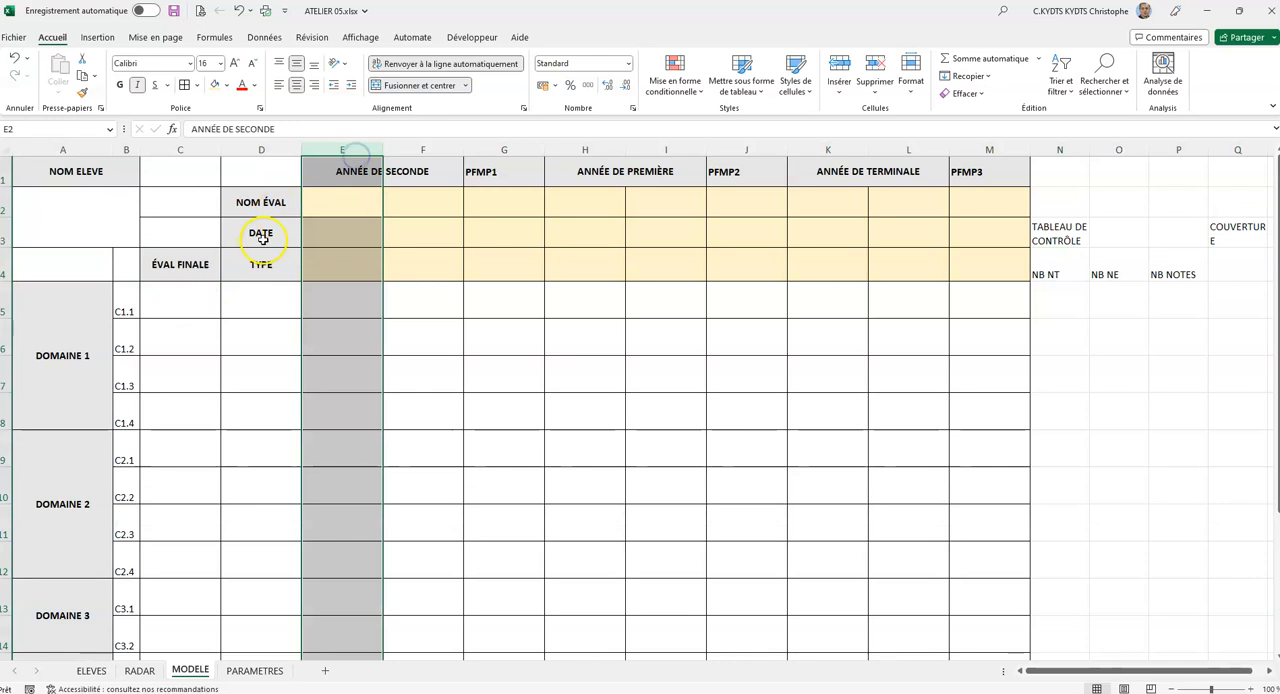
click(10, 295)
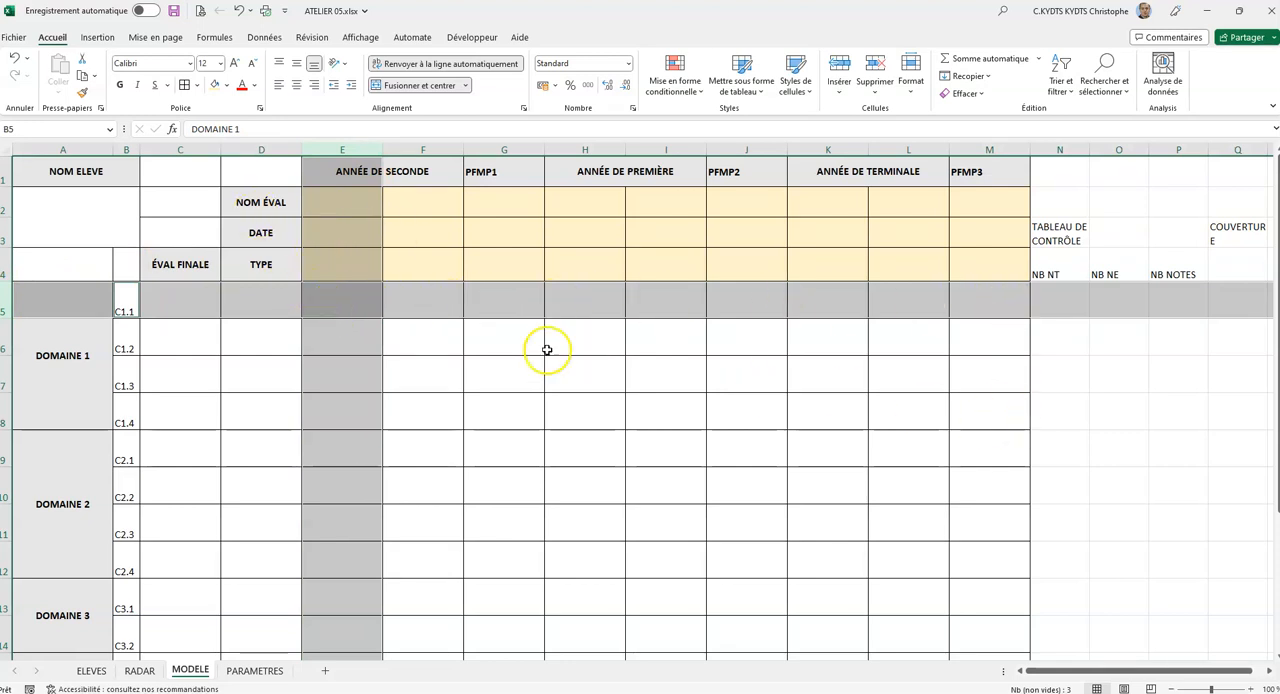
Freeze the panes at cell E5 so rows 1 to 4 and columns A to D stay fixed.
click(343, 303)
click(332, 297)
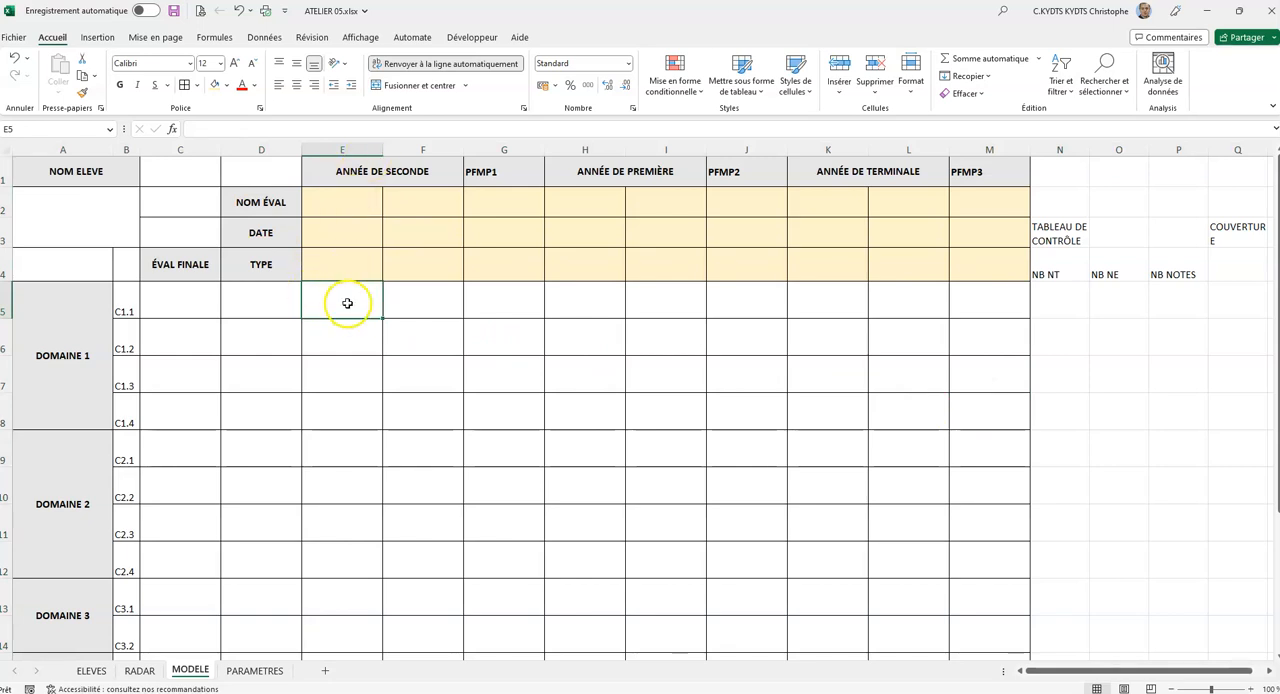
click(368, 39)
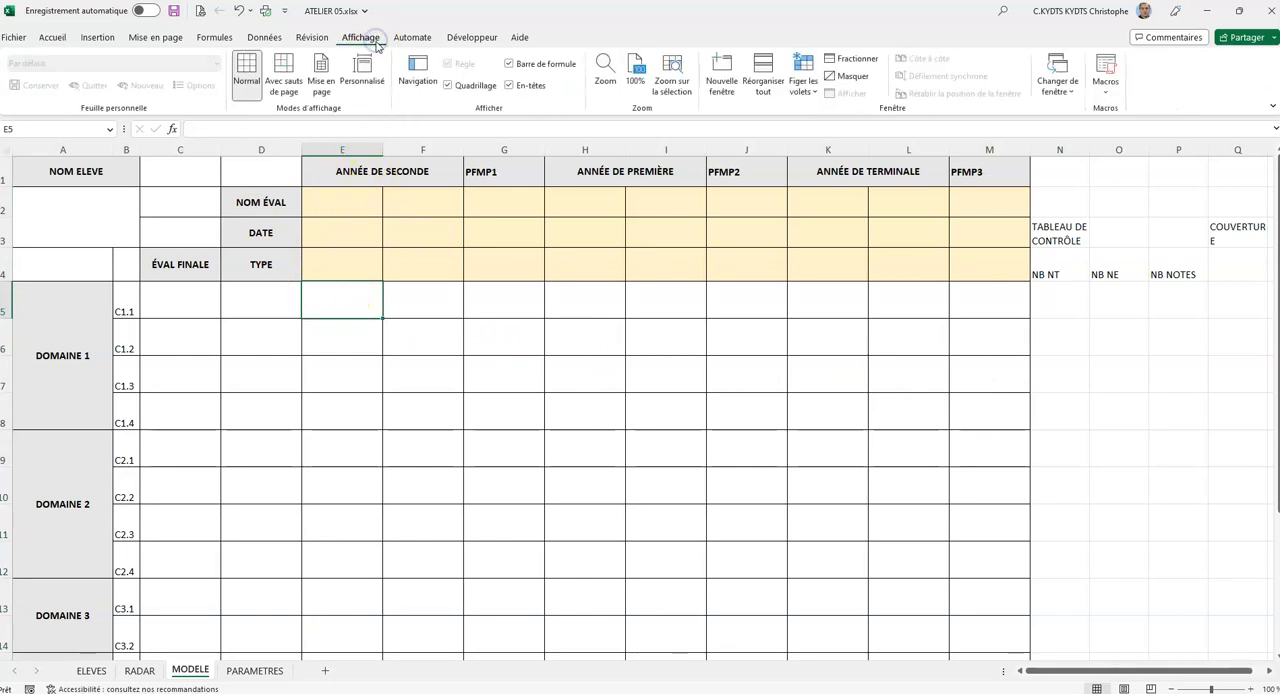
click(801, 85)
click(838, 125)
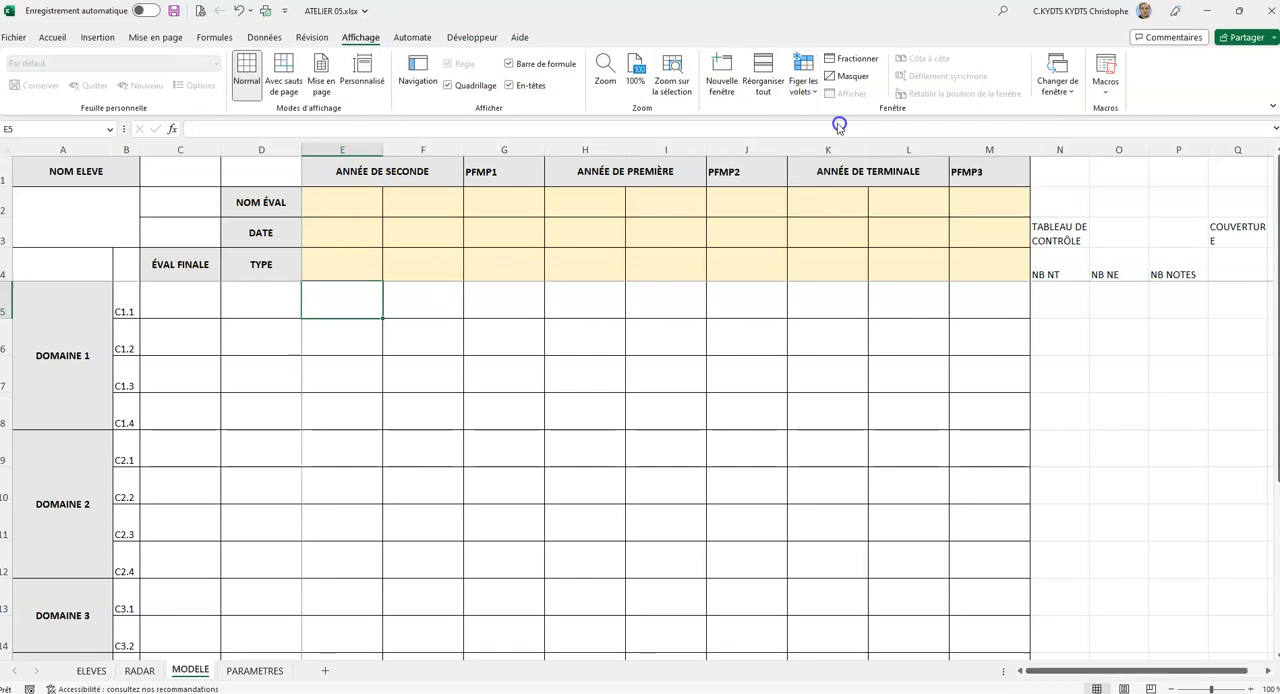
scroll(410, 305, down, 4)
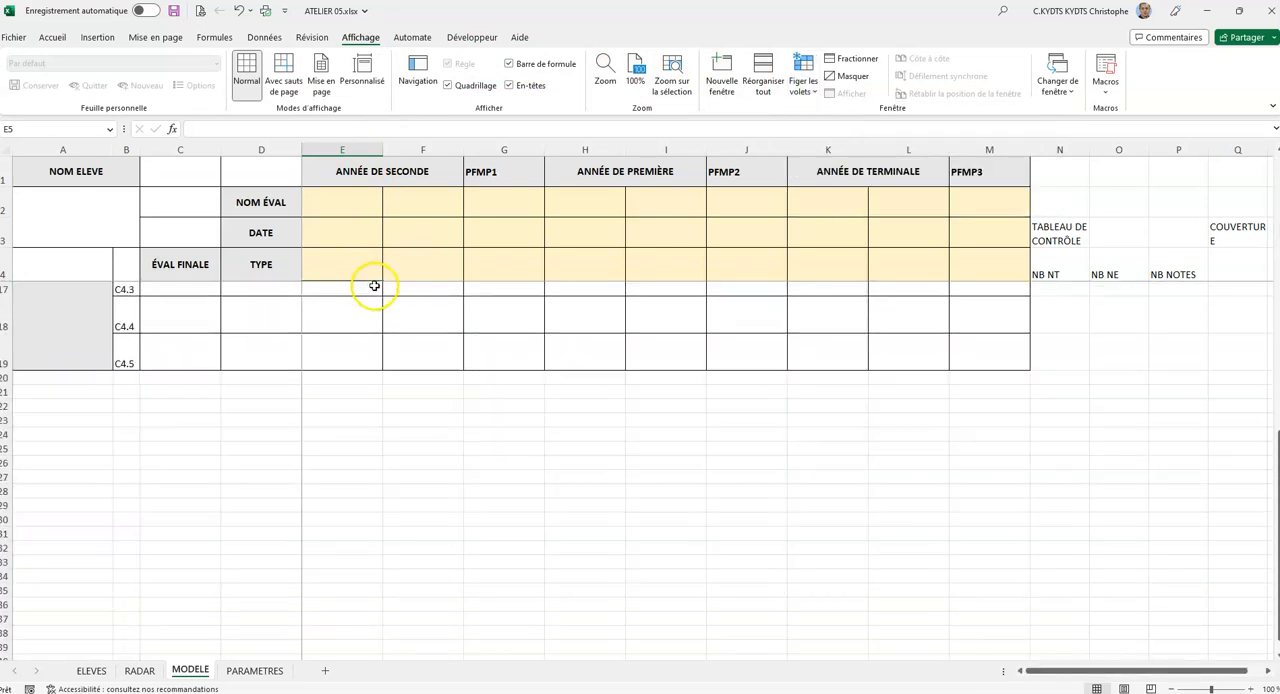
scroll(390, 283, down, 4)
scroll(405, 280, up, 8)
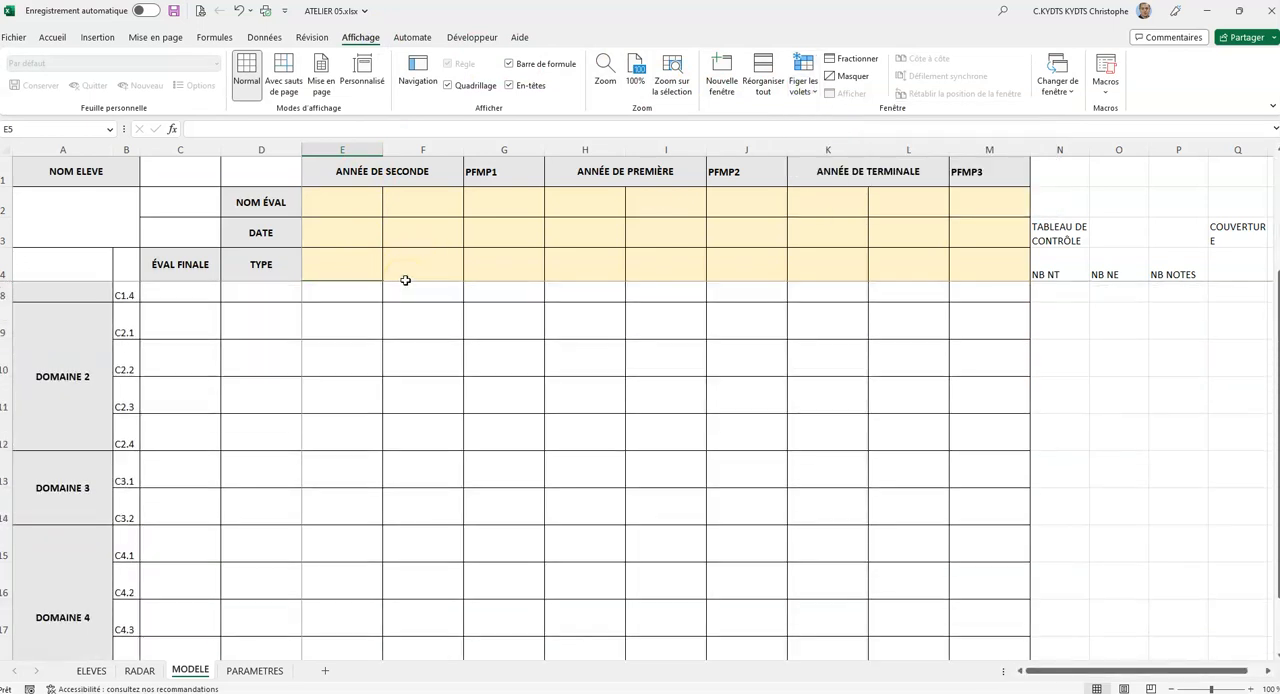
drag(1030, 670, 1160, 671)
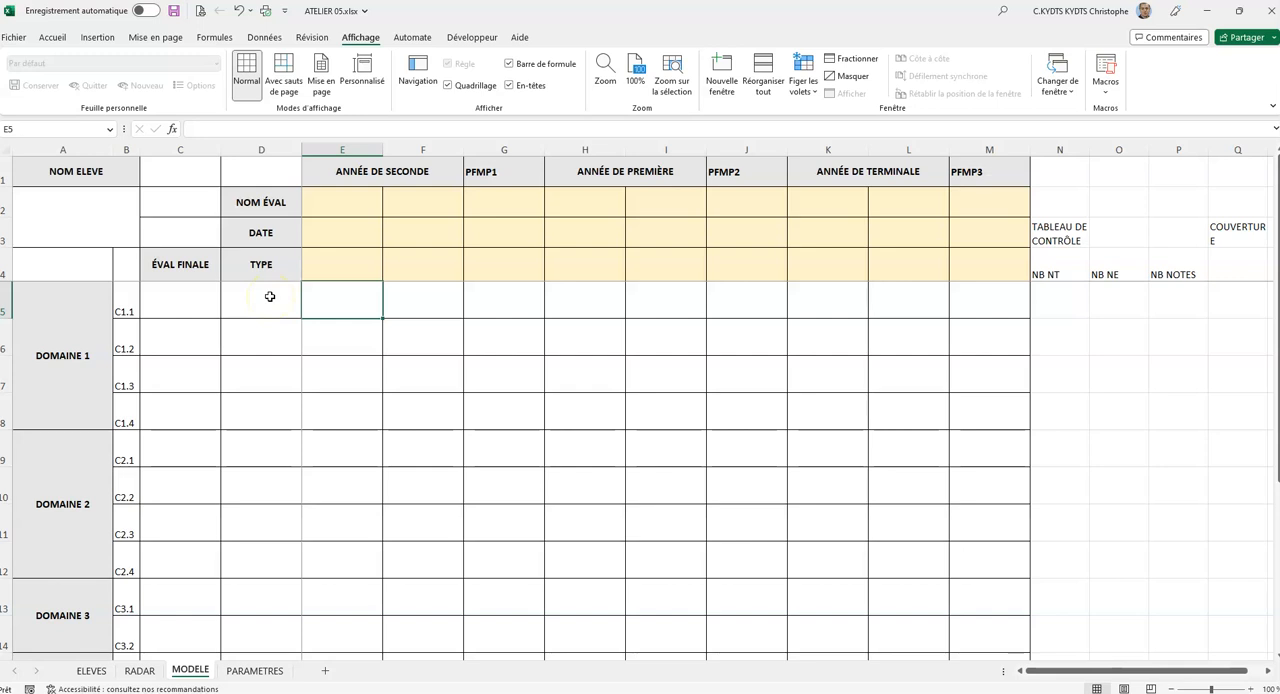
Insert a column sparkline in D5 using E5:M5 as its data range.
click(269, 296)
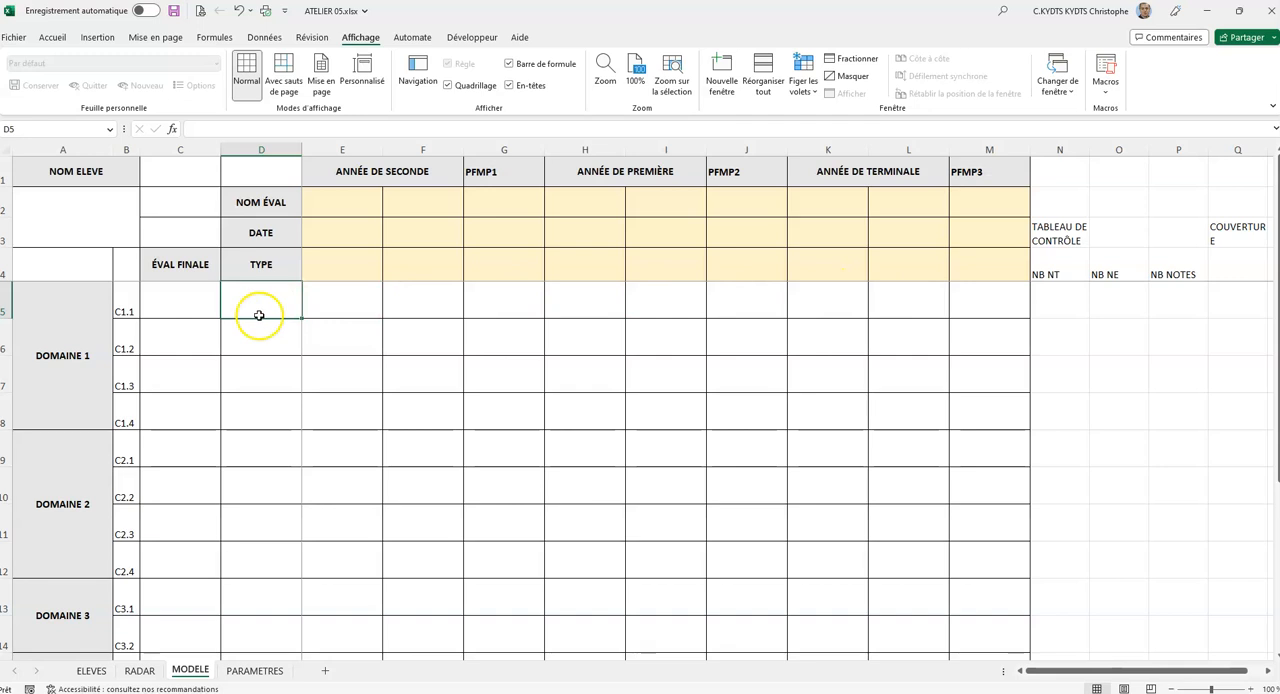
click(98, 38)
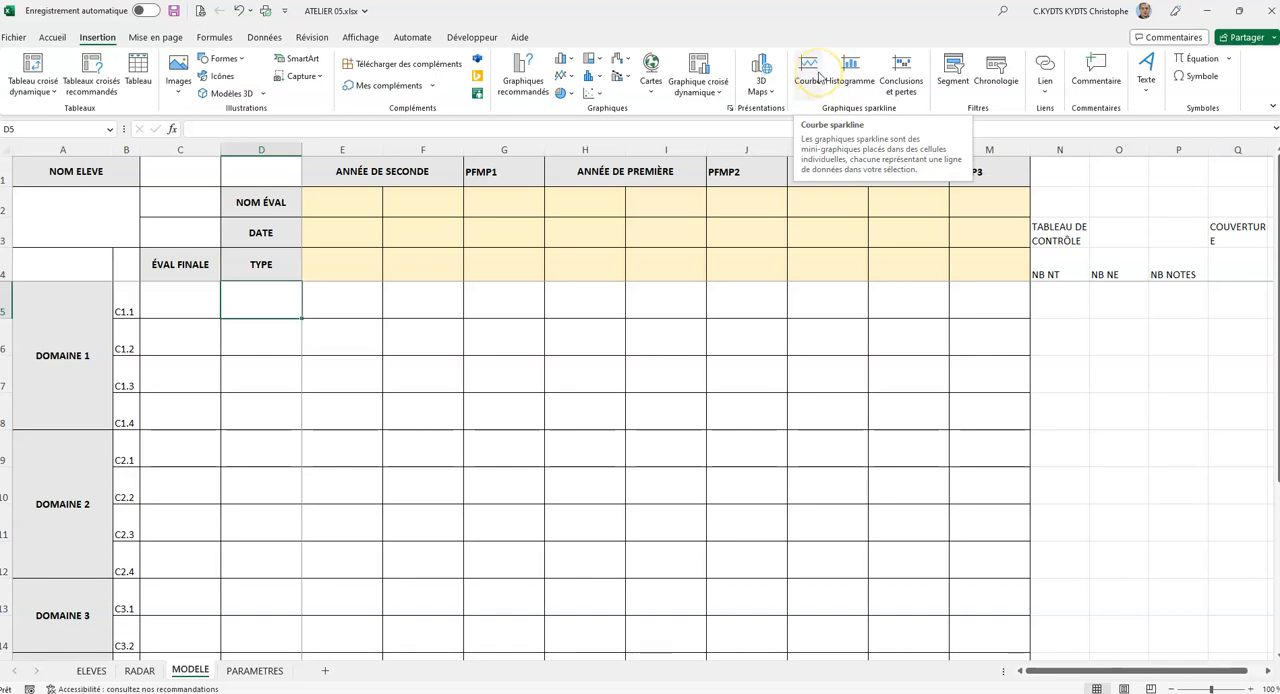
click(848, 78)
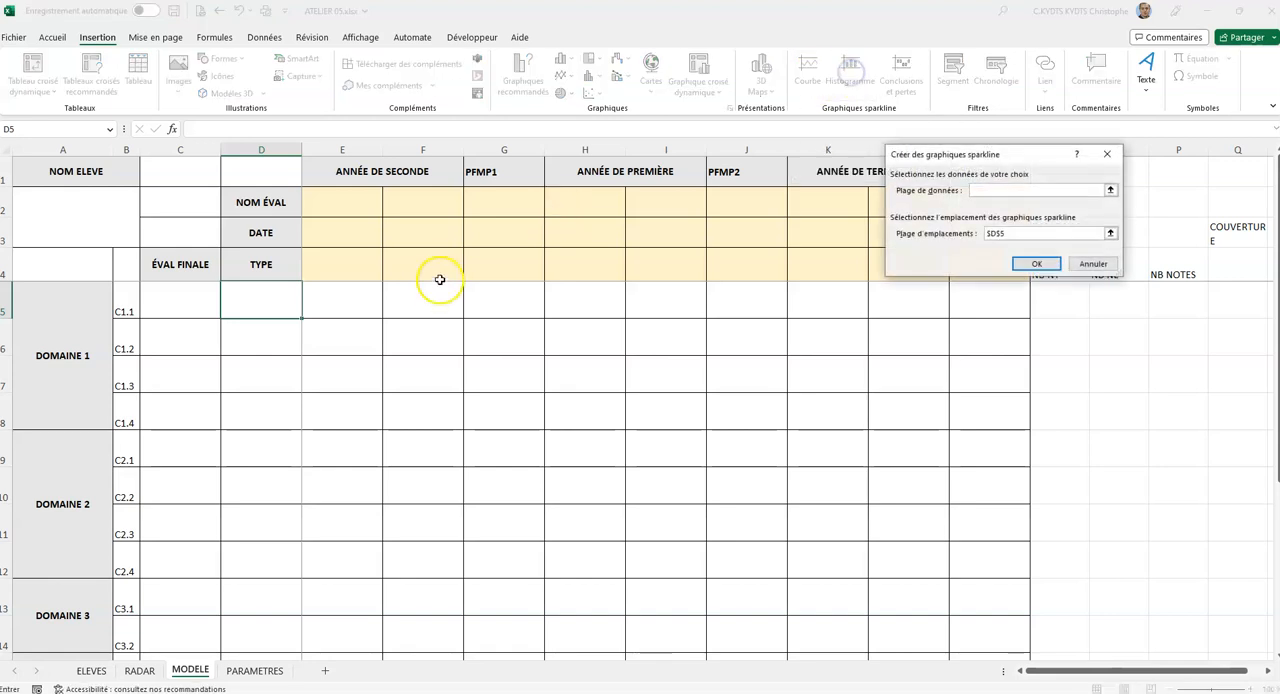
drag(947, 160, 377, 452)
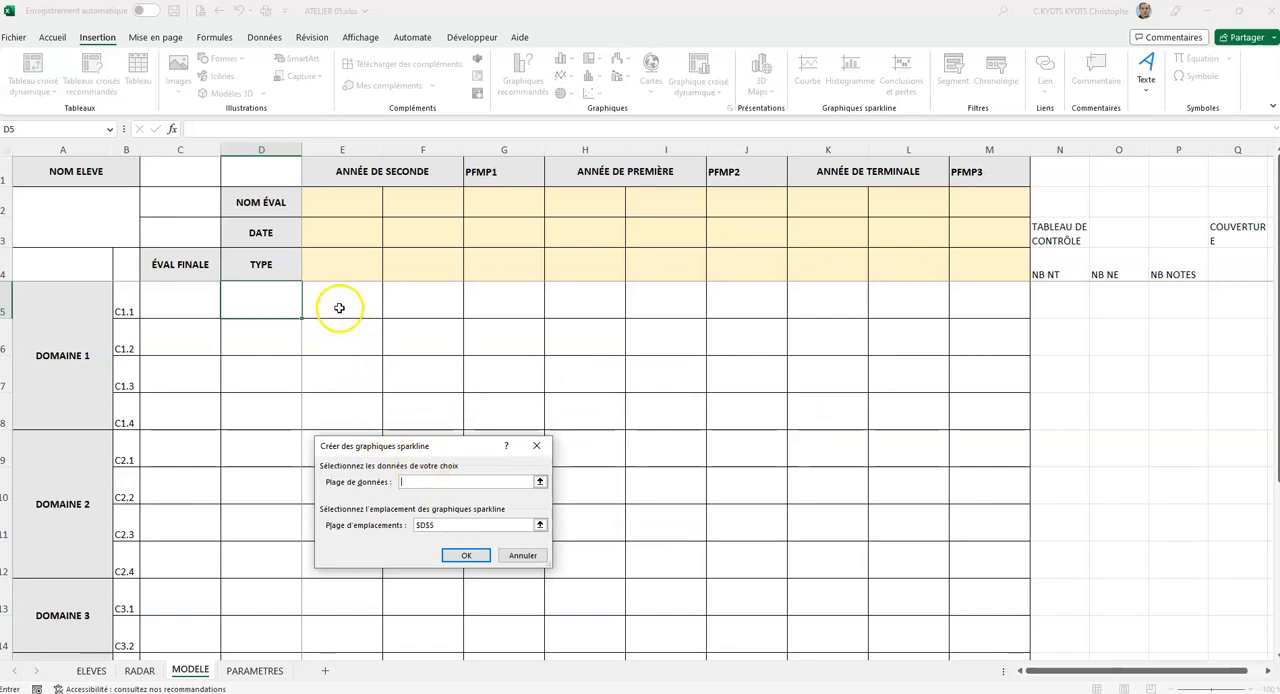
drag(335, 306, 952, 296)
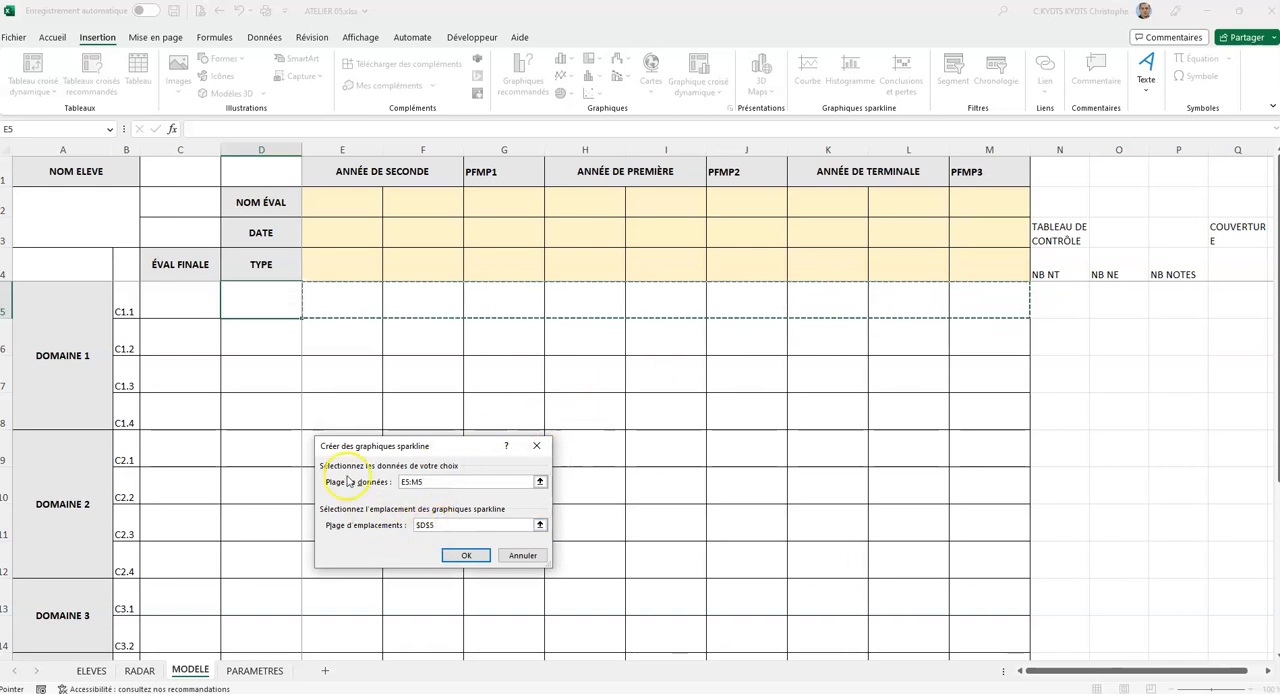
click(466, 555)
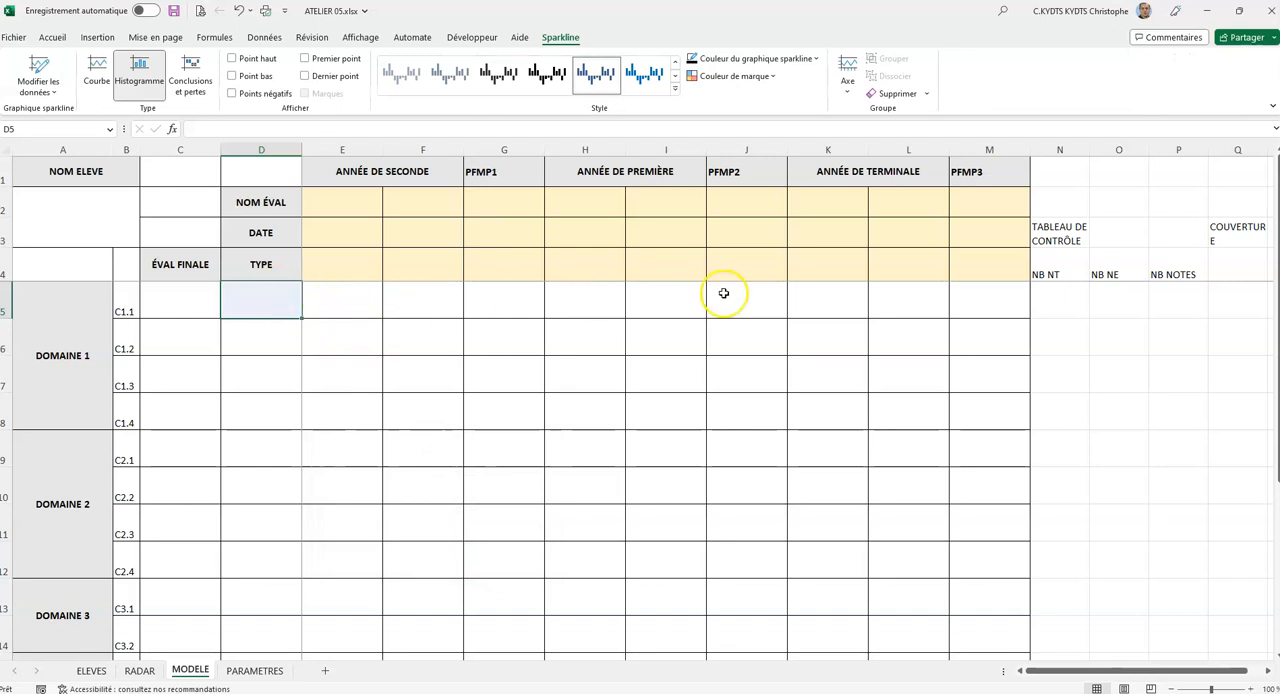
Test the sparkline with sample scores 1, 2, 3, 4, 5, 3, 1 and 4 across E5:M5, skipping H5, and clear them.
click(362, 292)
text(1)
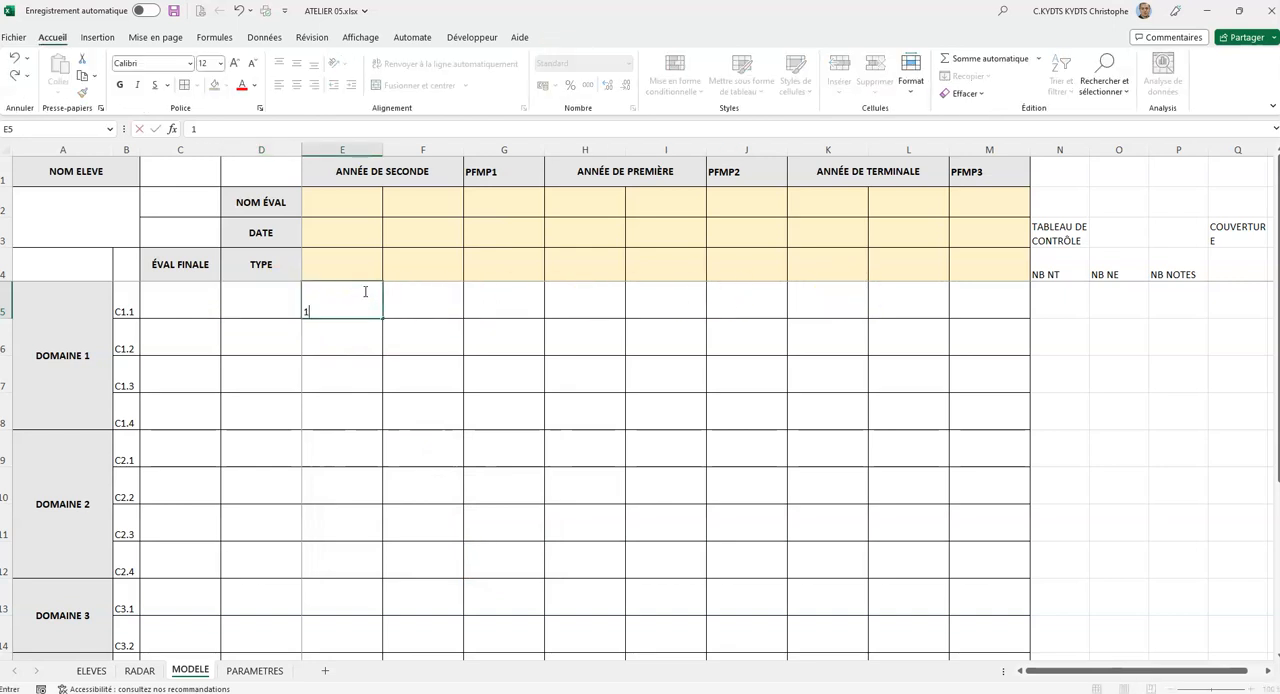
key(Tab)
text(2)
key(Tab)
text(3)
key(Tab)
key(Tab)
text(4)
key(Tab)
text(5)
key(Tab)
text(3)
key(Tab)
text(1)
key(Tab)
text(4)
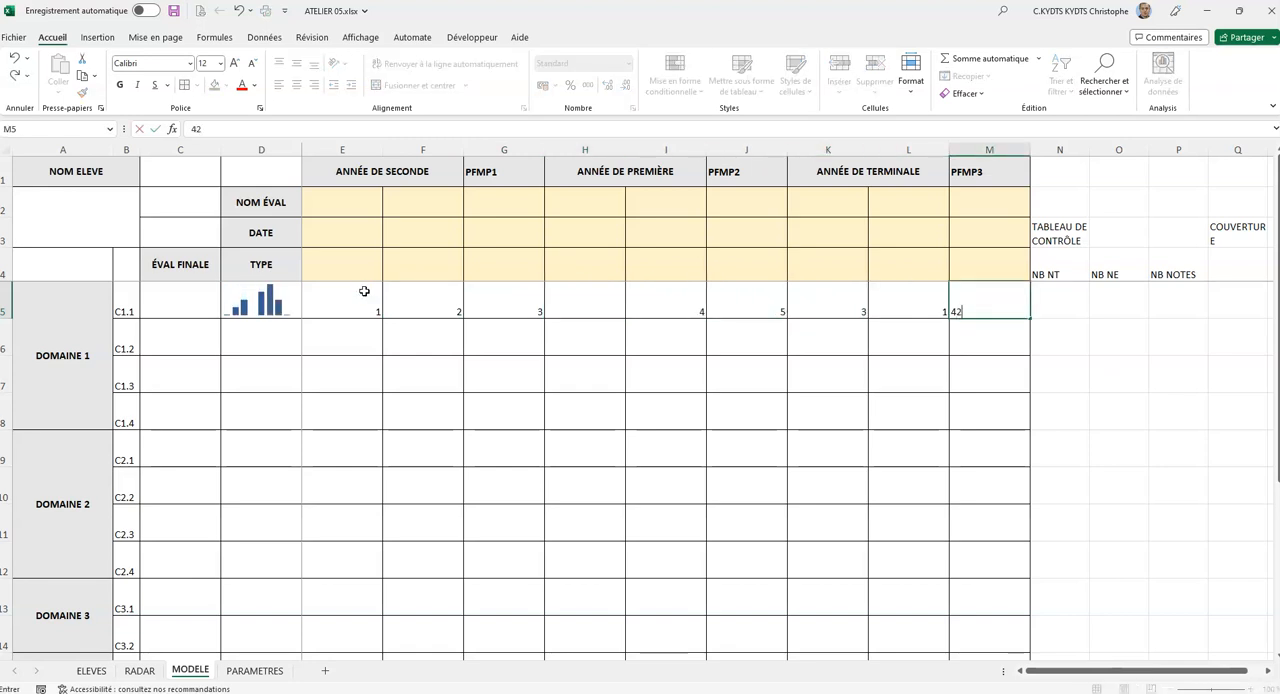
text(2)
key(BackSpace)
key(Tab)
drag(364, 291, 965, 301)
key(Delete)
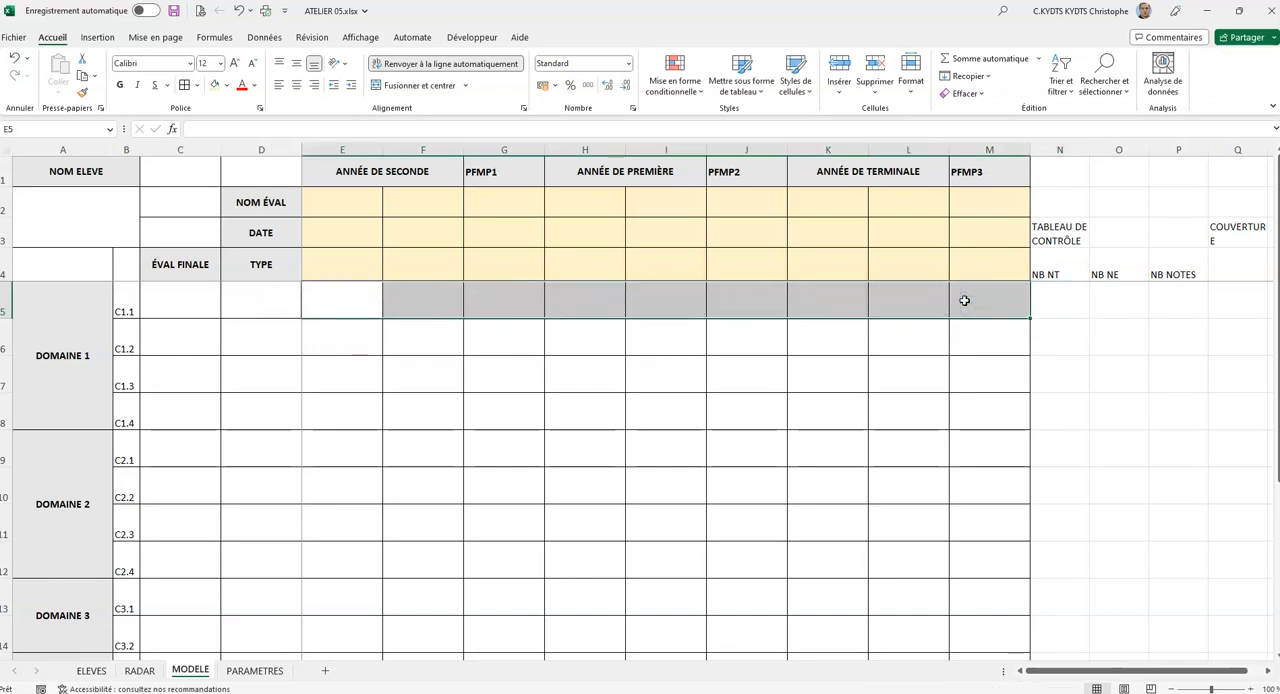
Set the D5 sparkline's vertical axis to a custom minimum of 0 and a custom maximum of 4.
click(296, 306)
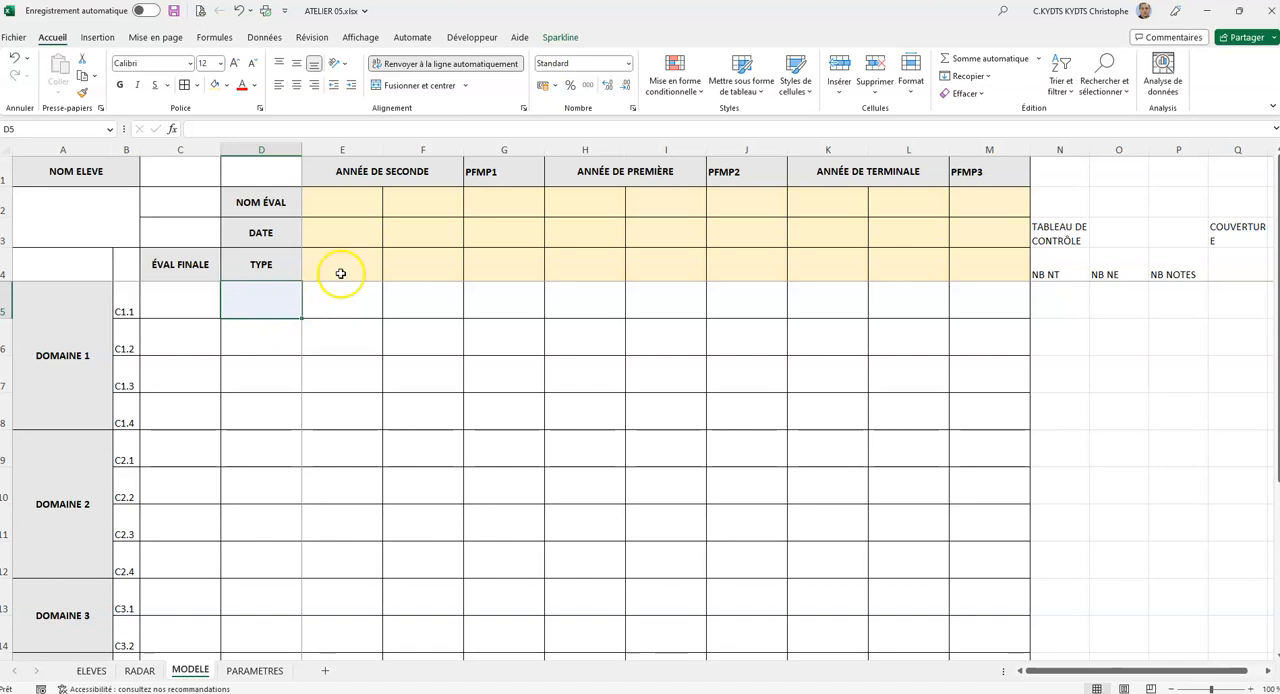
click(562, 38)
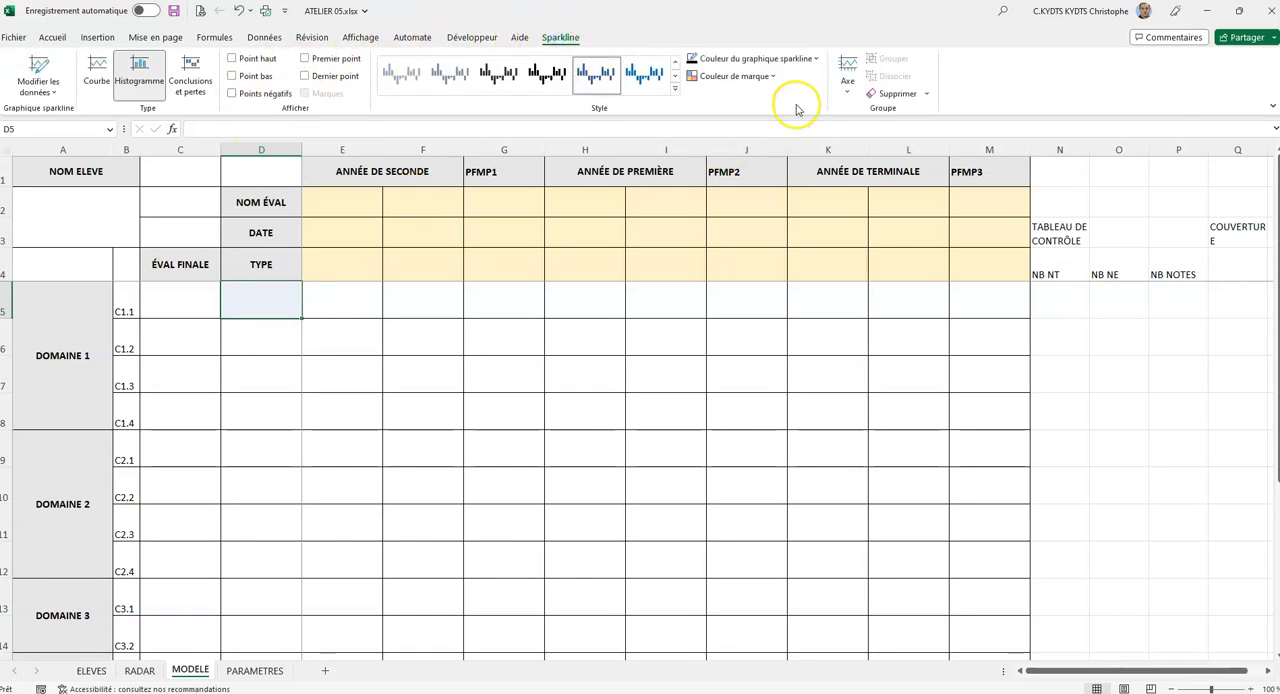
click(848, 88)
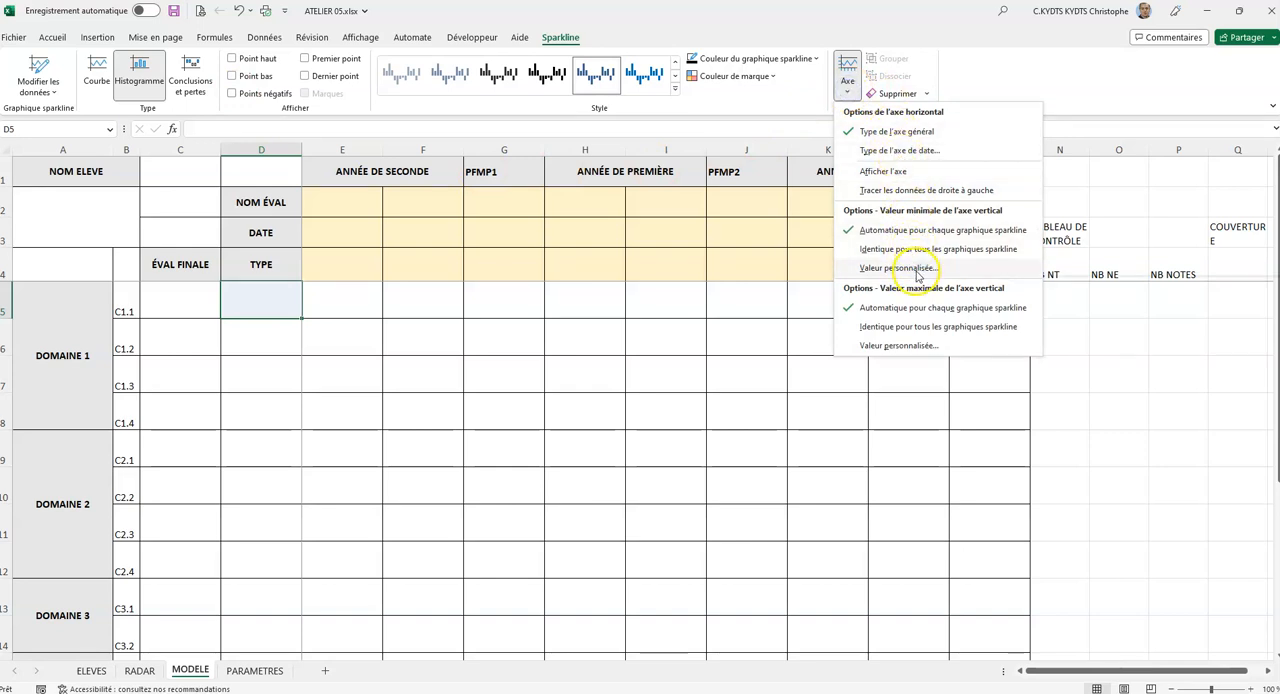
click(918, 269)
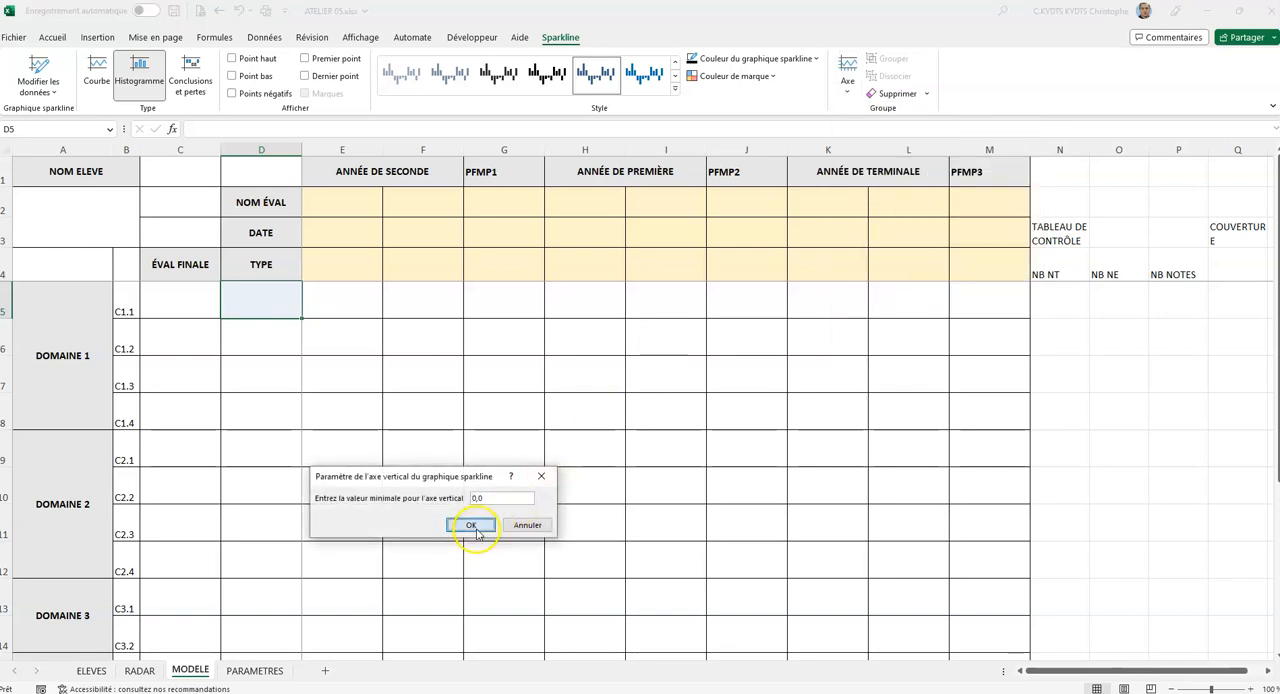
click(476, 530)
click(848, 82)
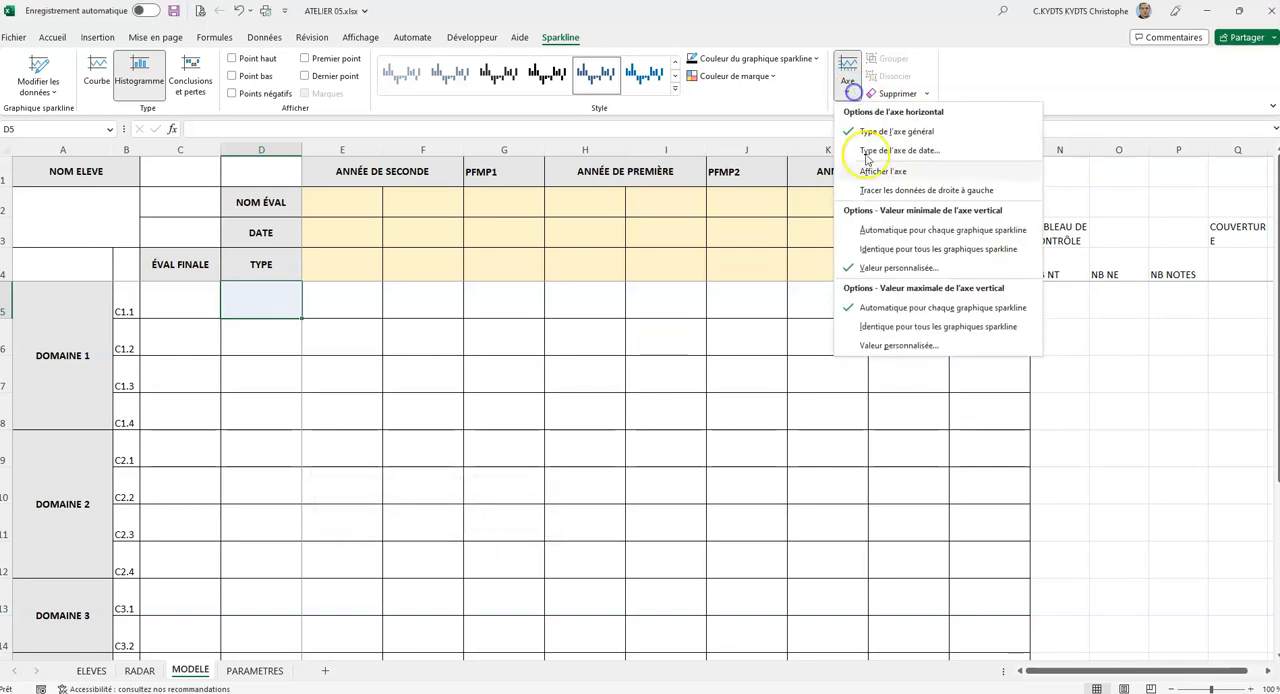
click(911, 350)
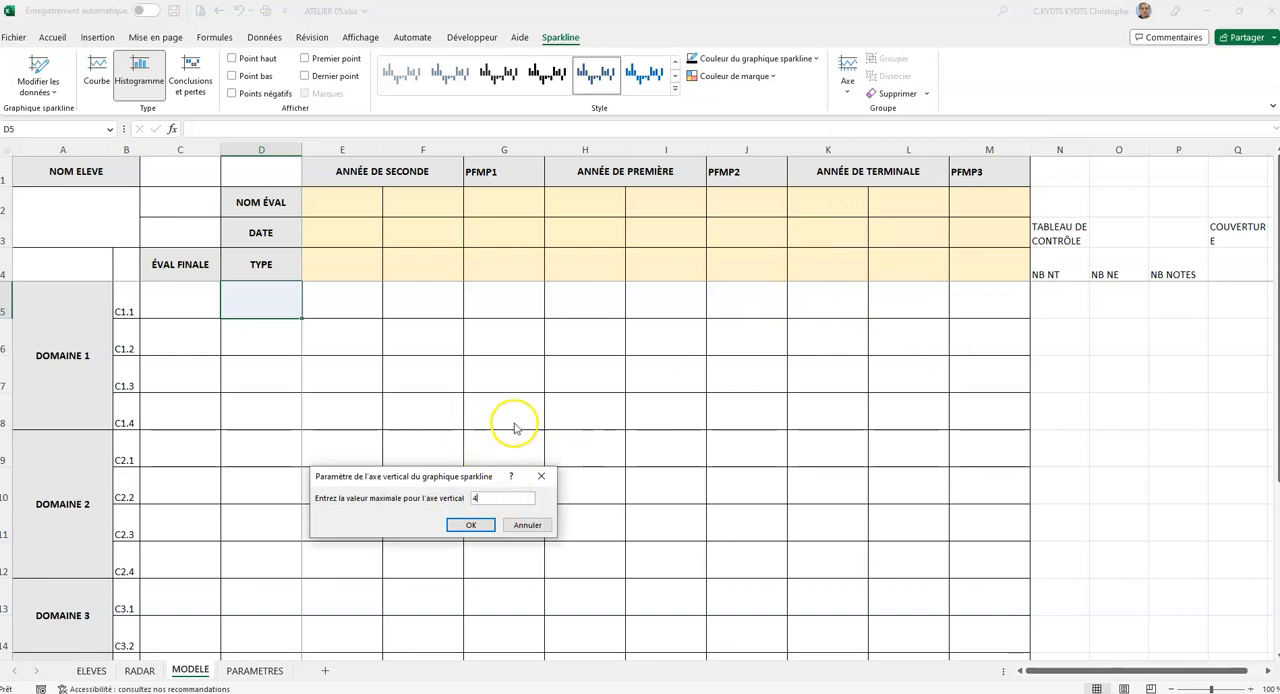
click(475, 526)
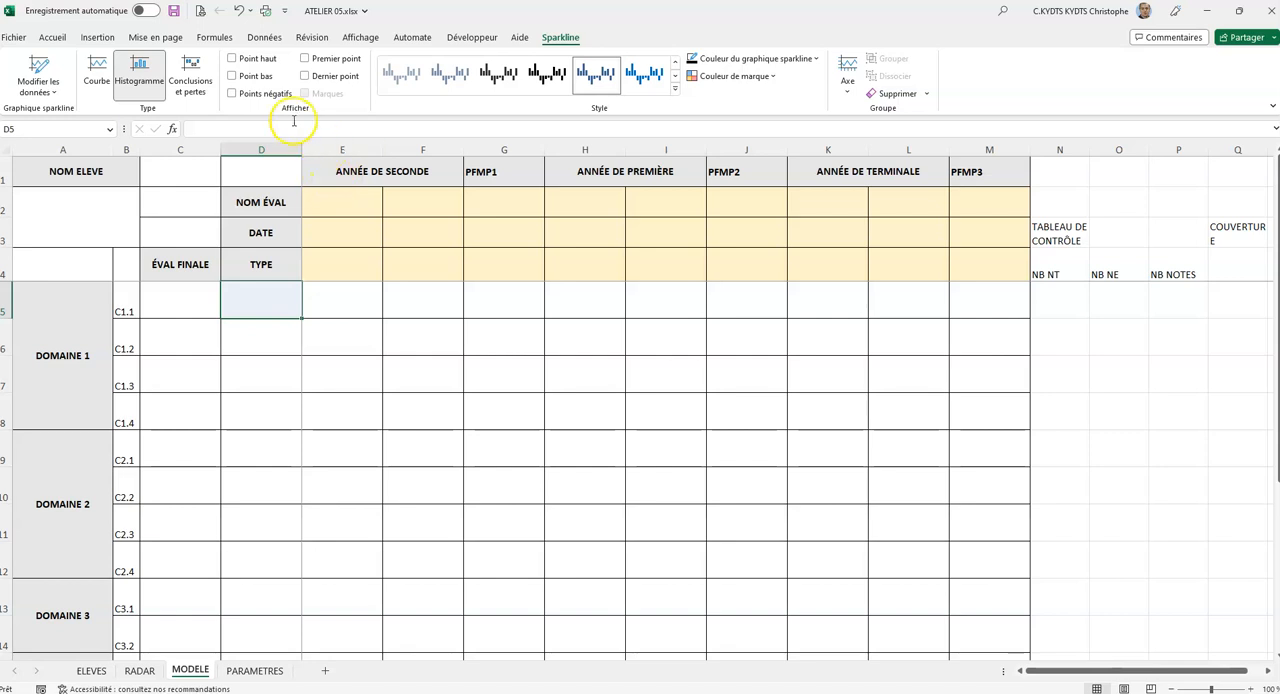
Highlight the high and low points of the D5 sparkline and colour the high point green.
click(233, 60)
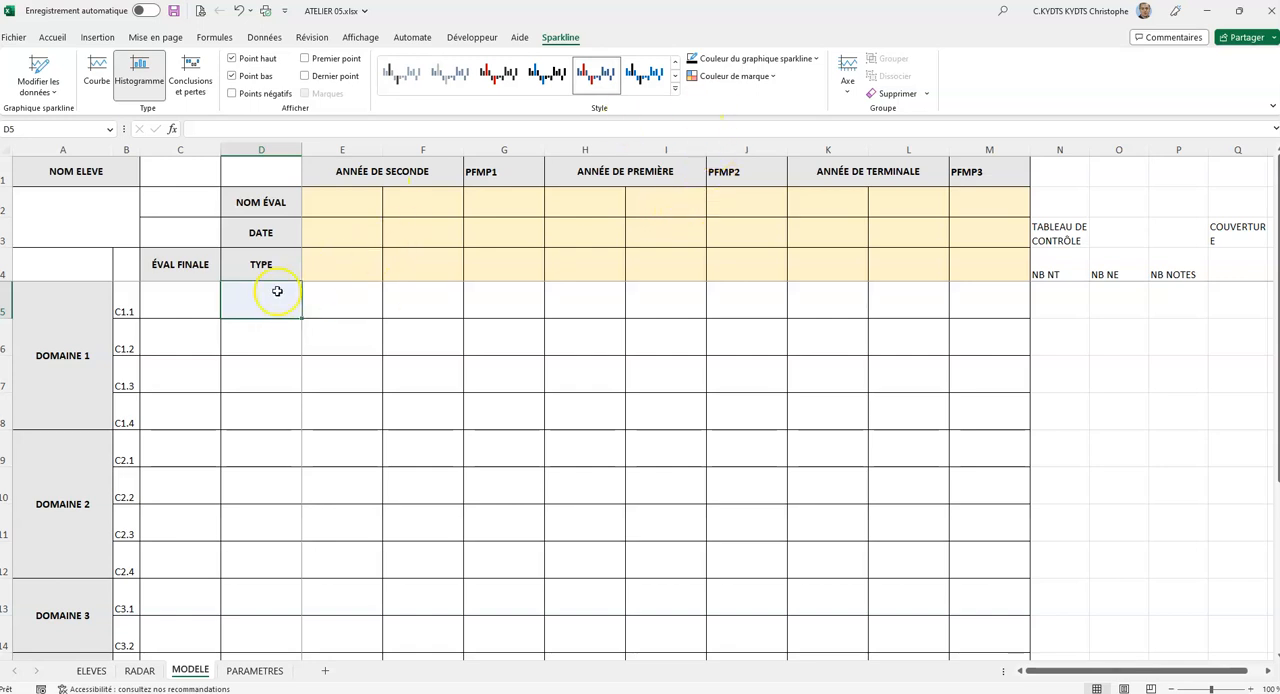
click(773, 76)
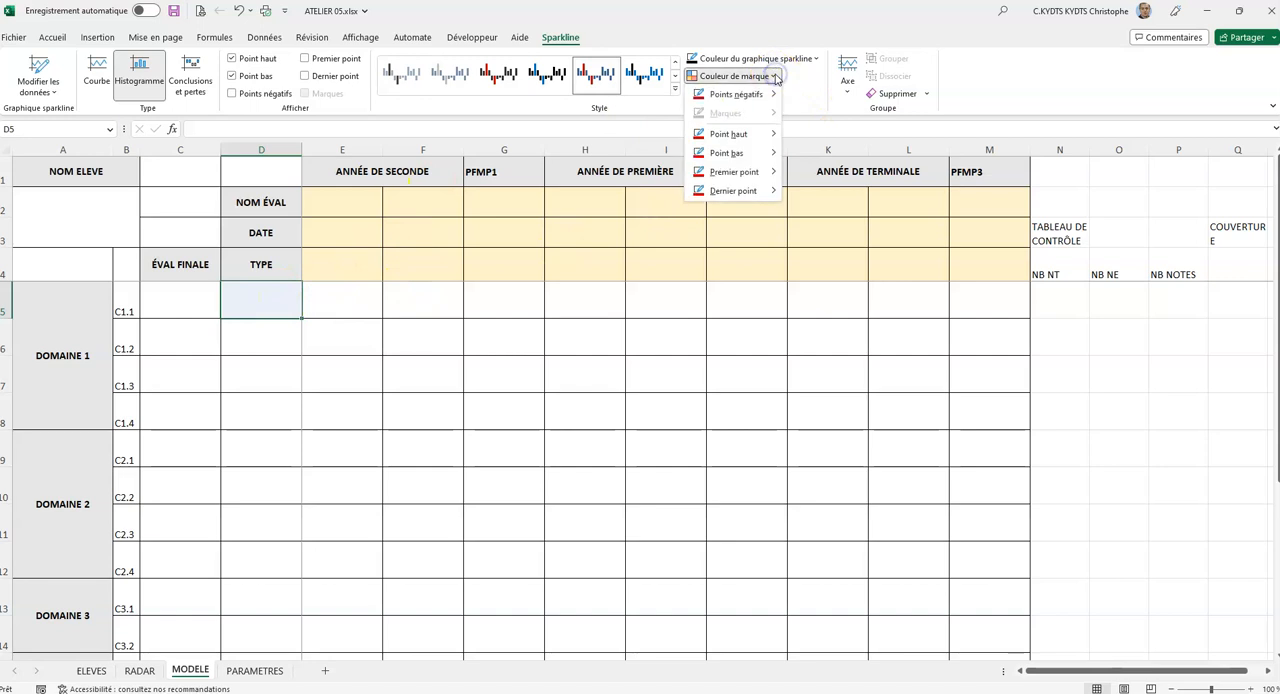
click(773, 136)
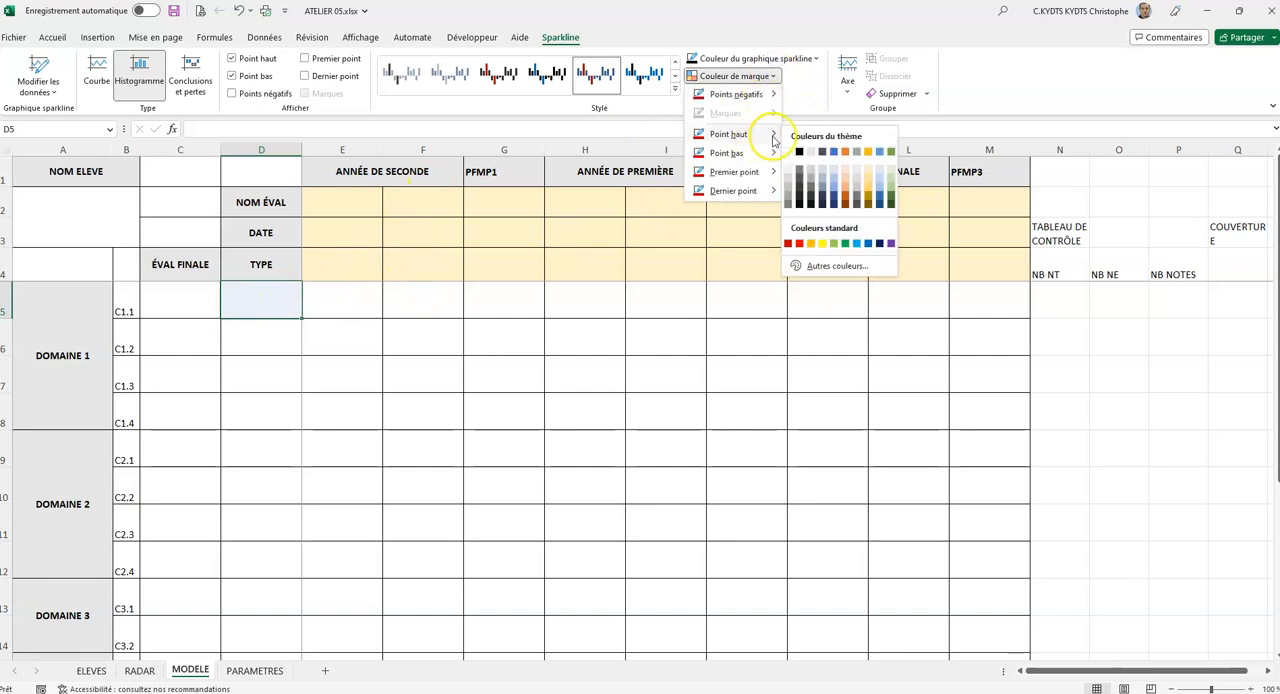
click(890, 151)
click(756, 80)
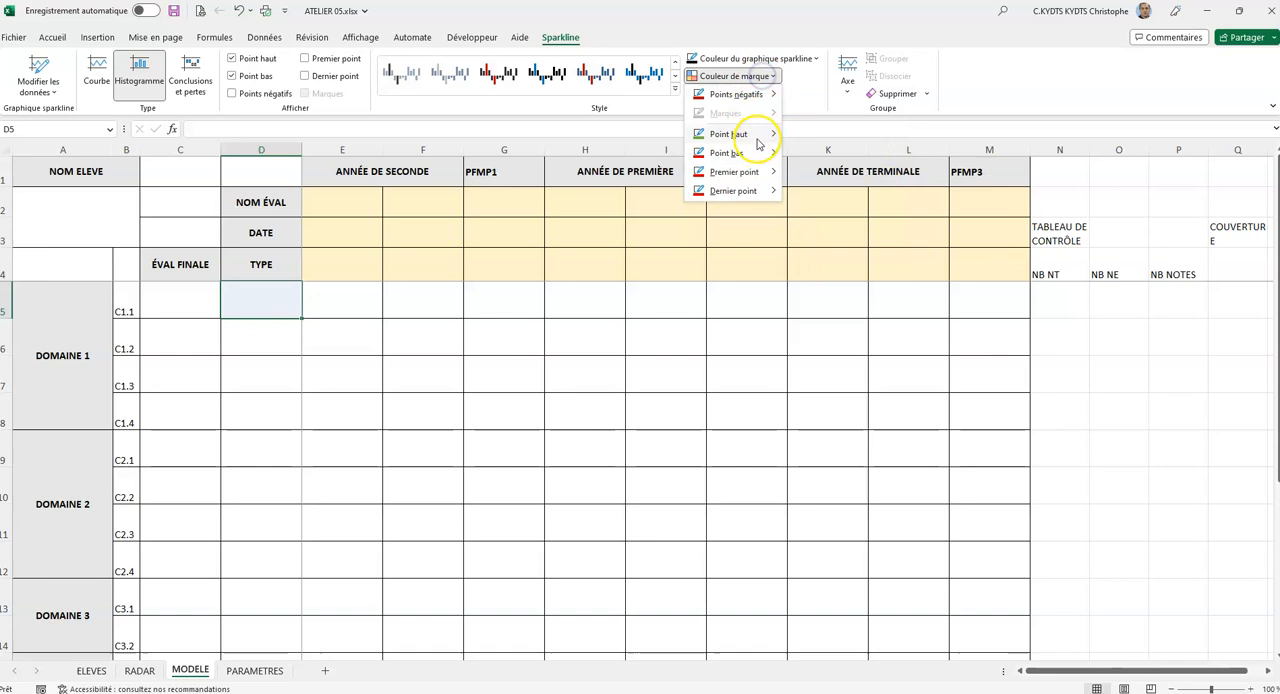
mouse_move(760, 153)
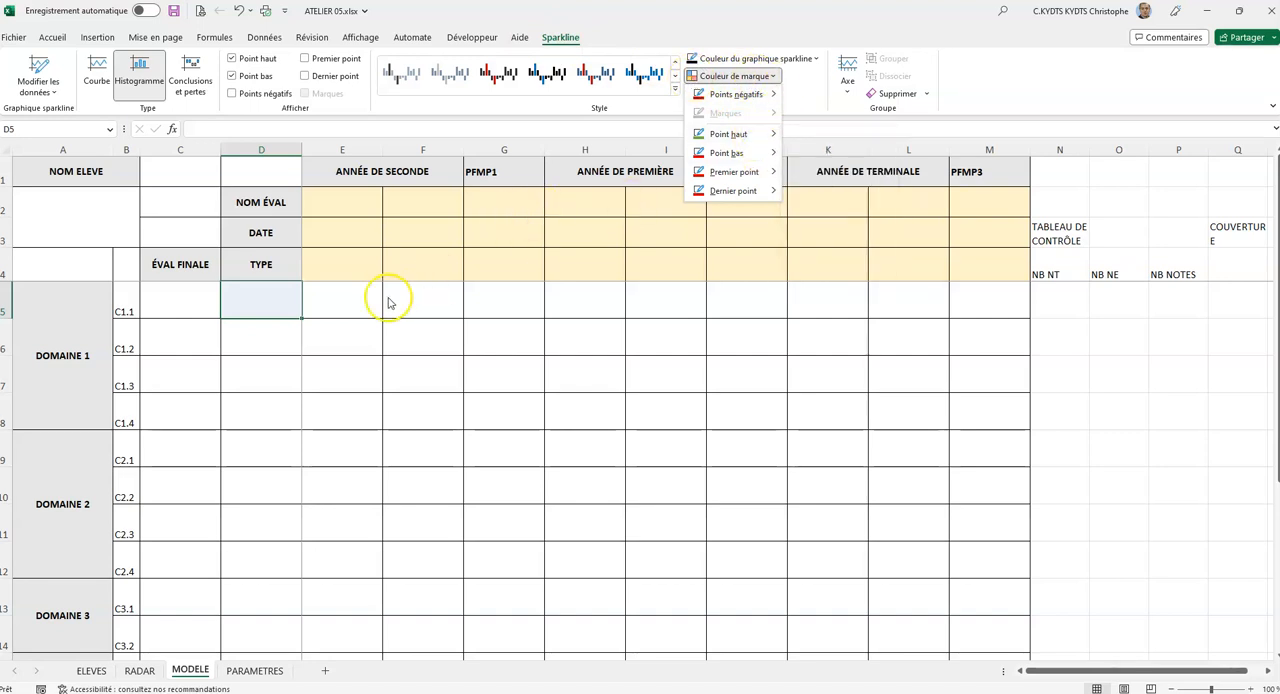
Test the D5 sparkline with sample scores 1, 2, 3 and 4 across E5:H5, and clear them.
click(355, 297)
text(1)
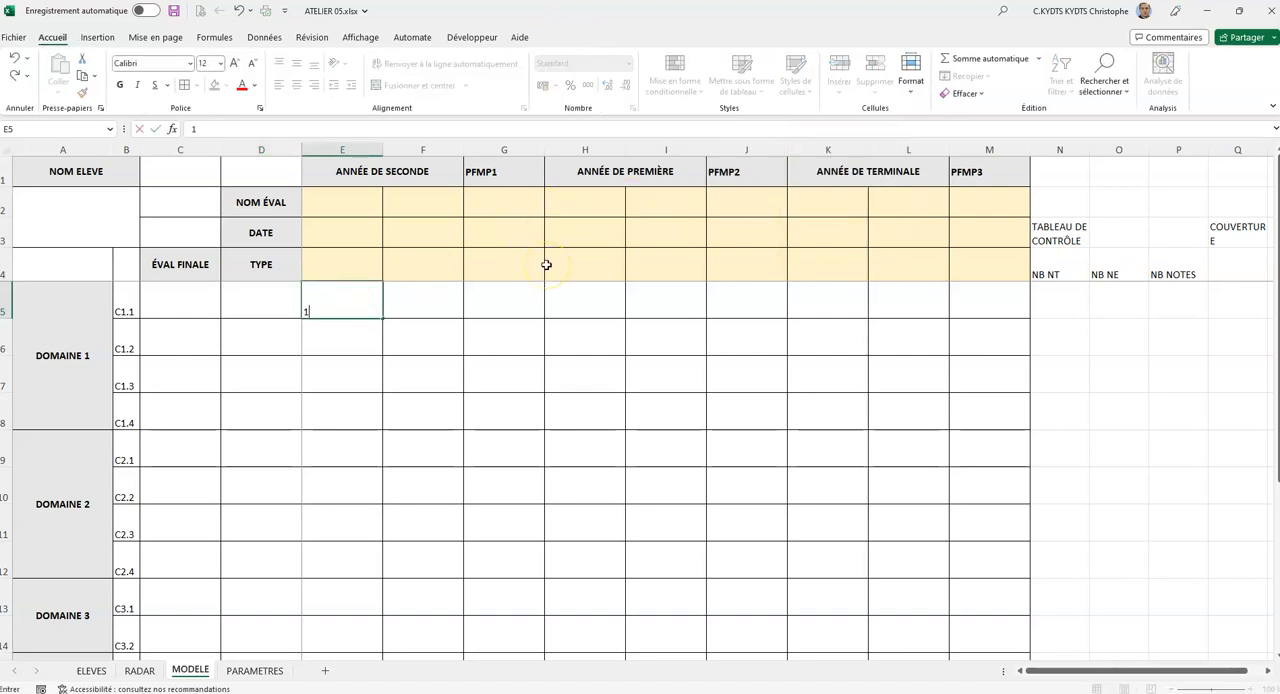
key(Tab)
text(23)
key(Tab)
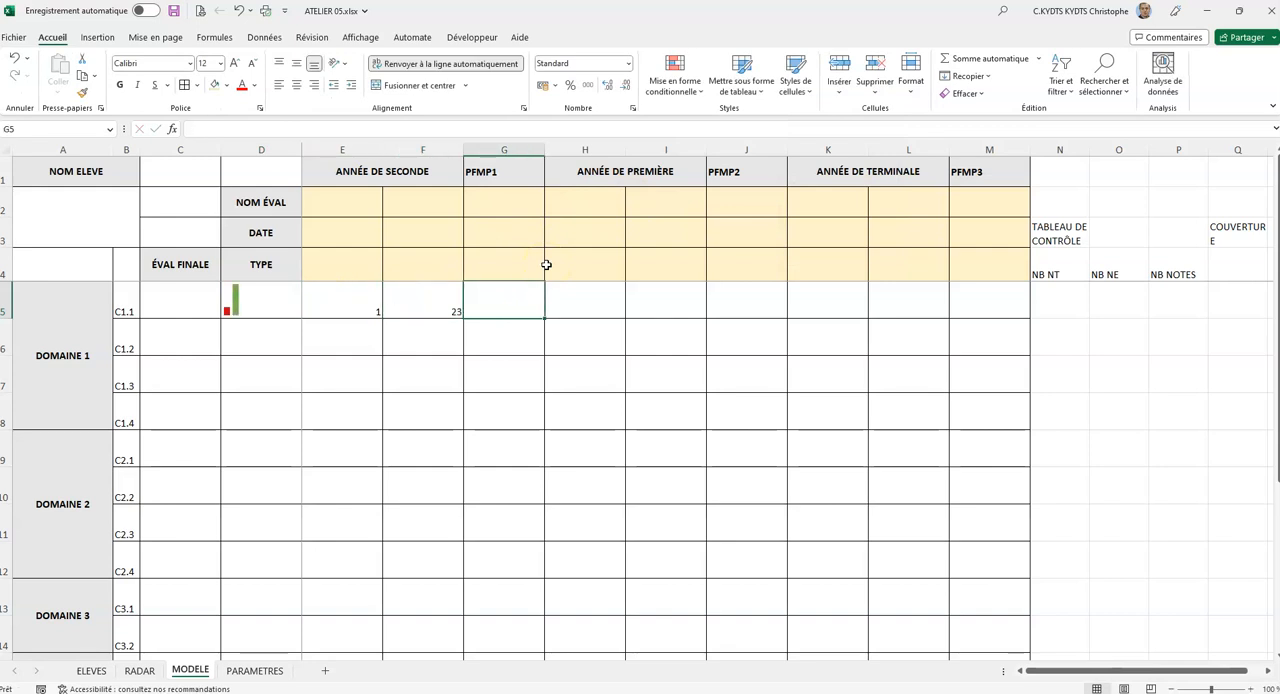
key(Left)
text(2)
key(Tab)
text(3)
key(Tab)
text(4)
key(Tab)
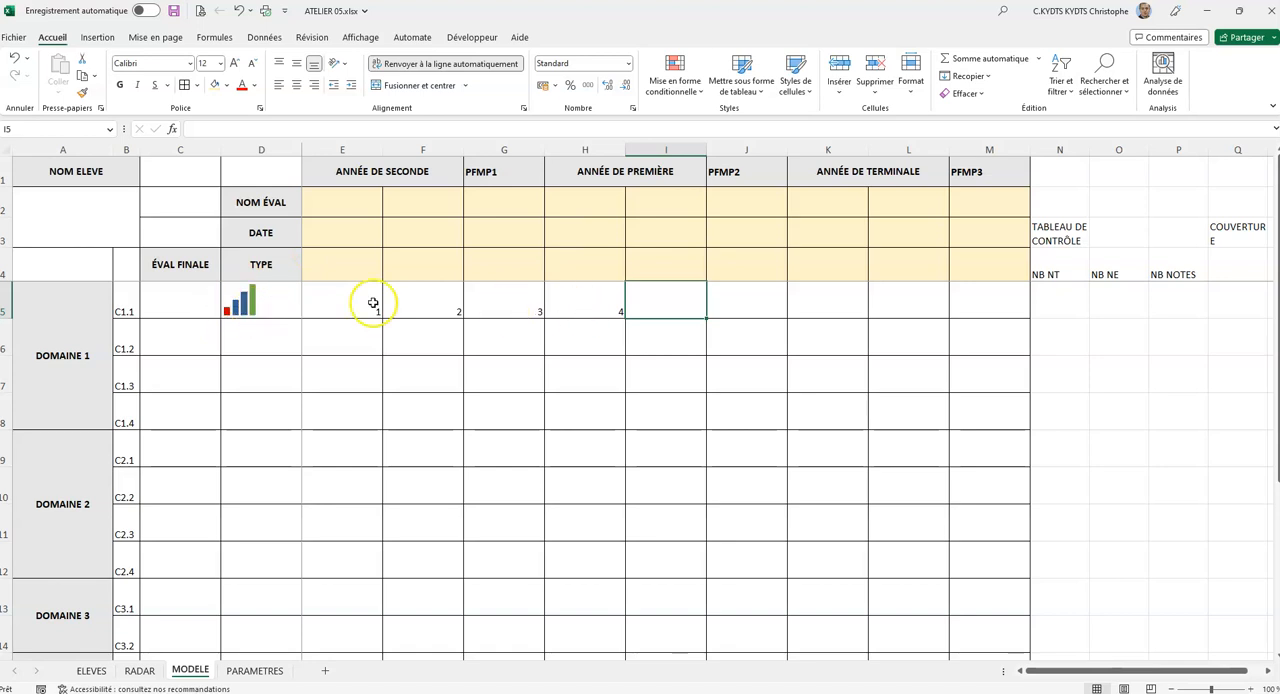
drag(343, 309, 624, 304)
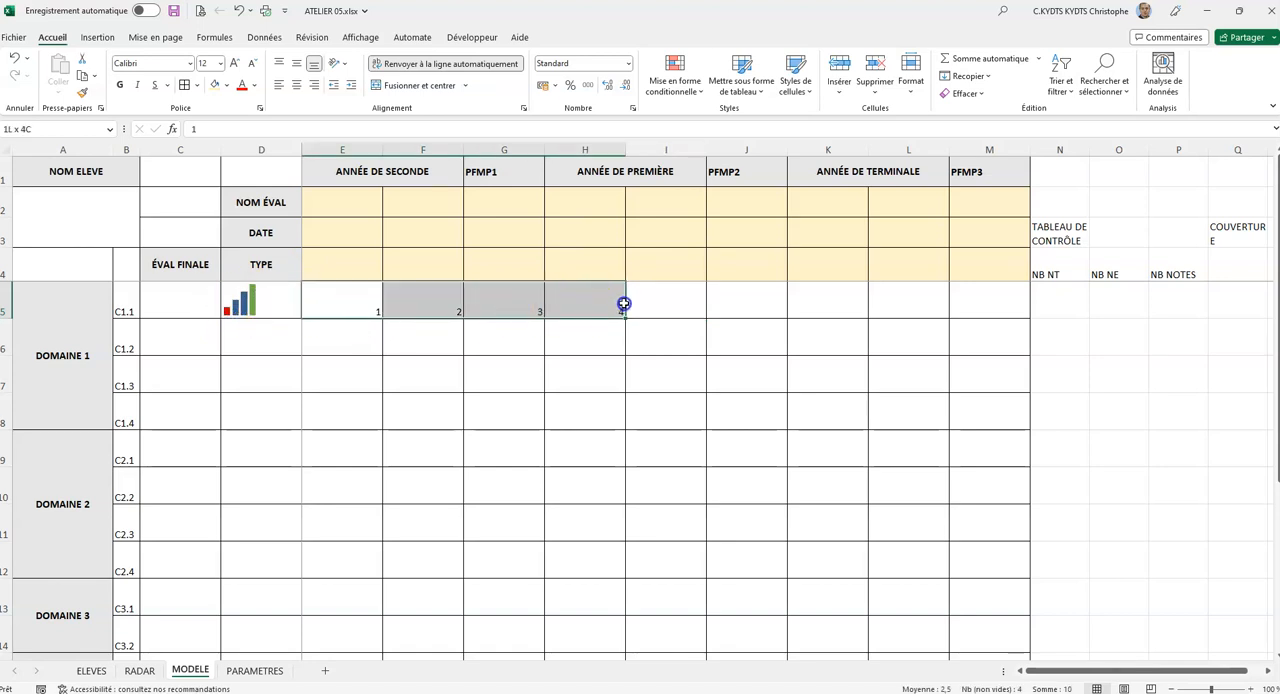
key(Delete)
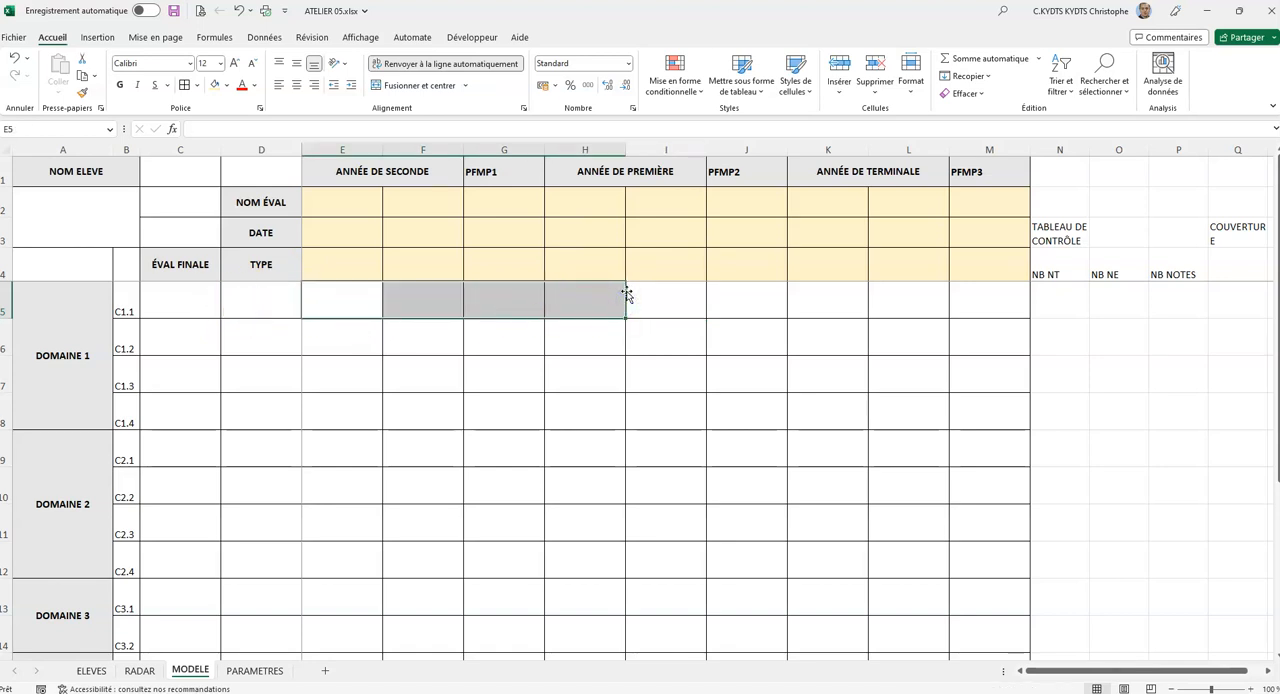
Copy the D5 sparkline down column D through row 19 for all remaining competencies.
click(278, 291)
drag(303, 318, 285, 605)
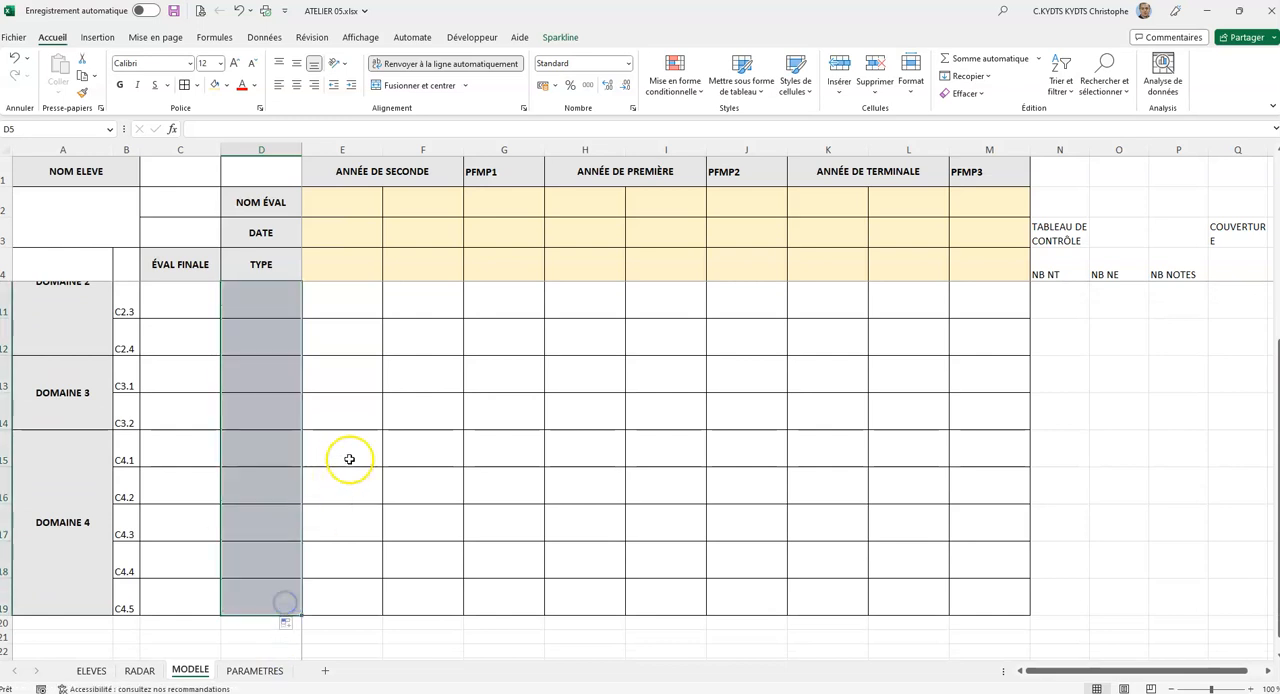
scroll(345, 450, up, 2)
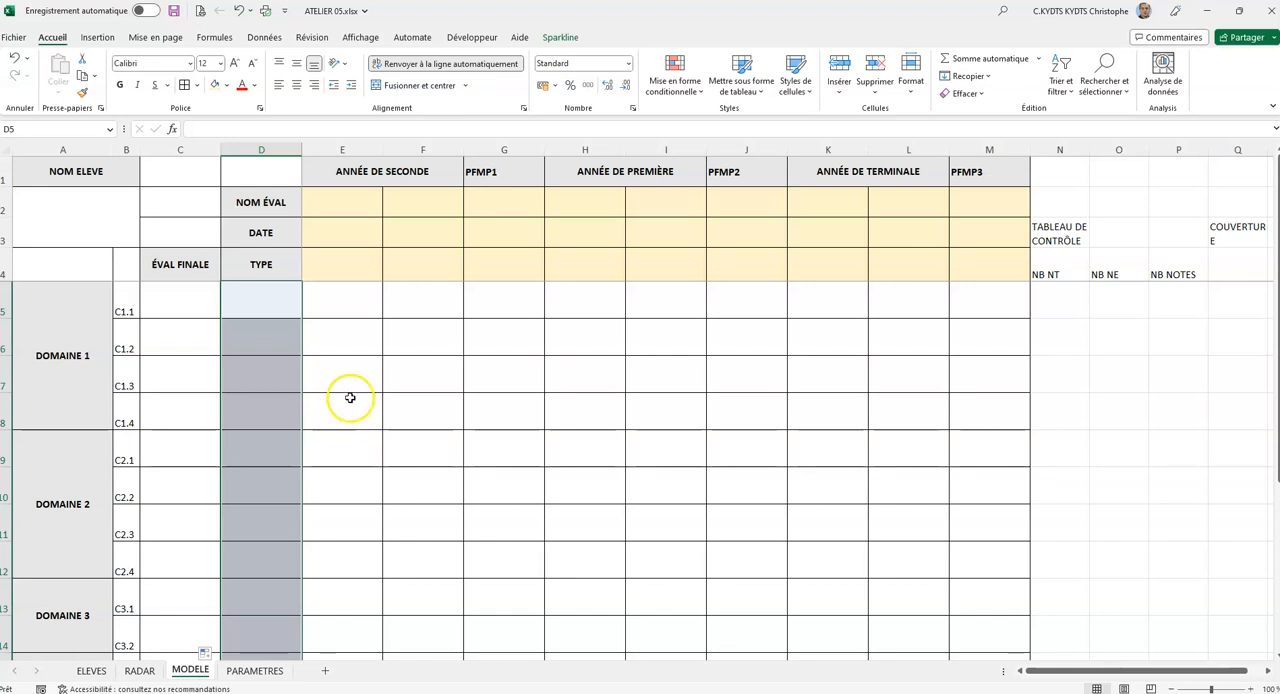
Apply the "4 Indicateurs" icon set as conditional formatting to the score cells E5:M19.
drag(337, 292, 971, 594)
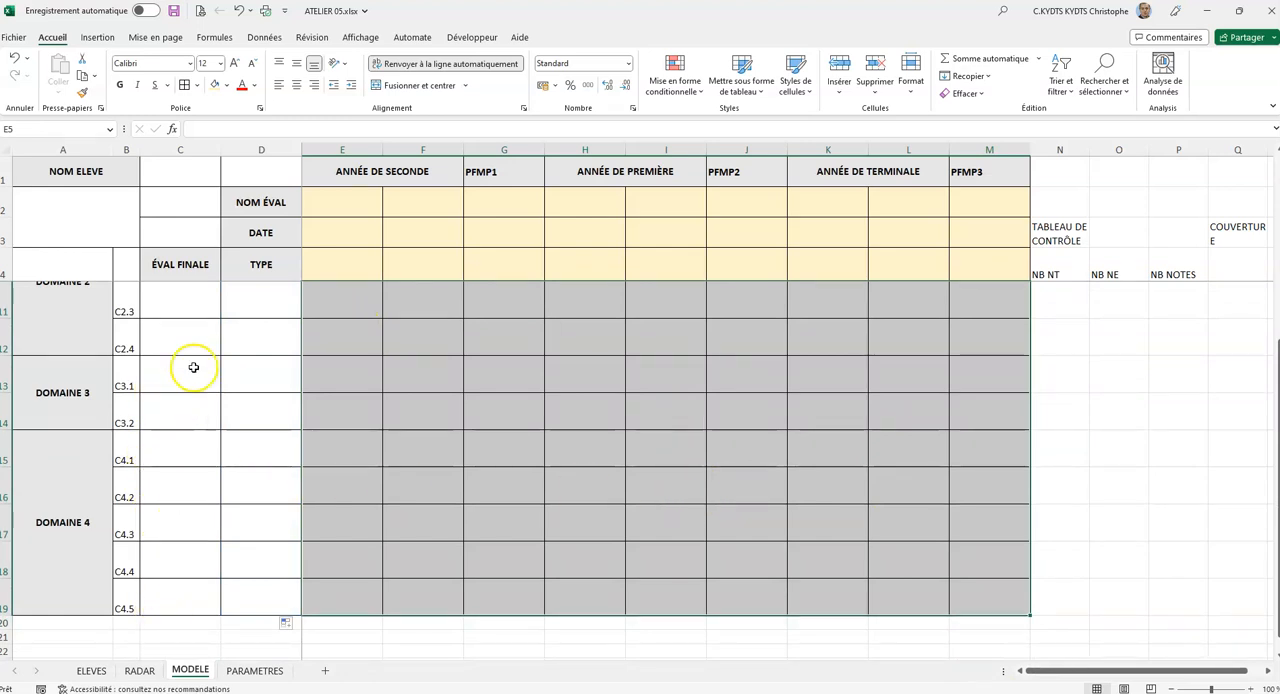
scroll(210, 350, up, 2)
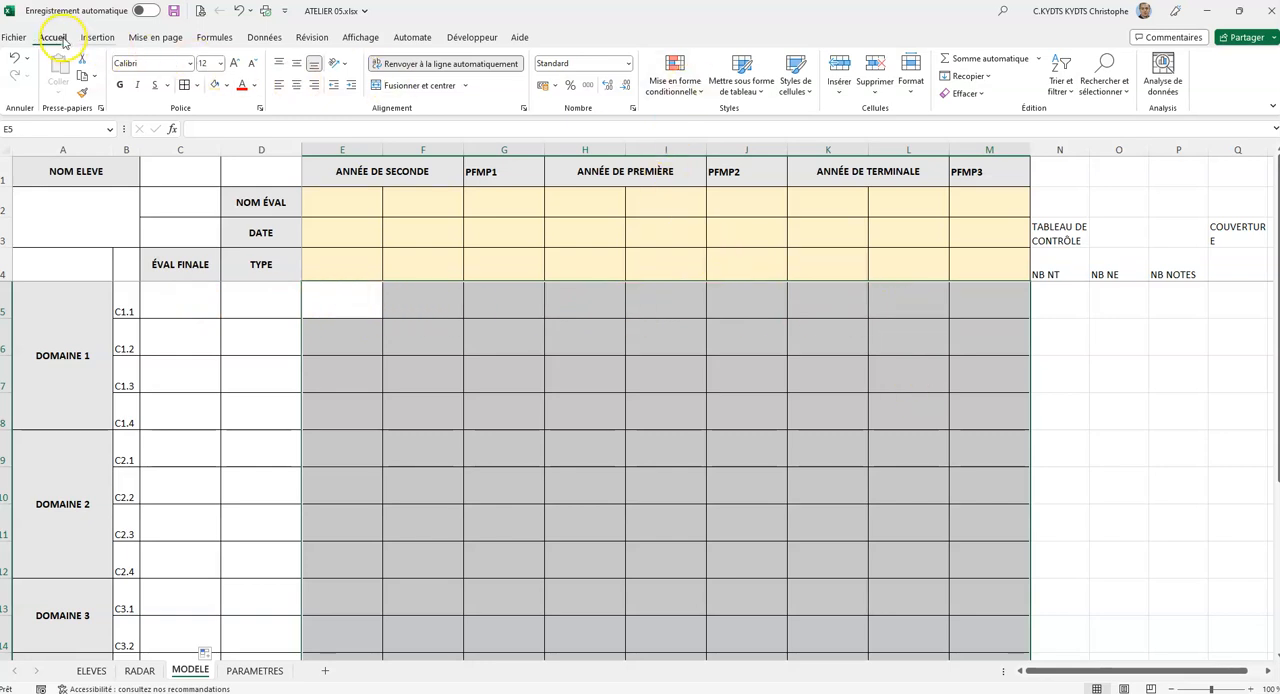
click(692, 93)
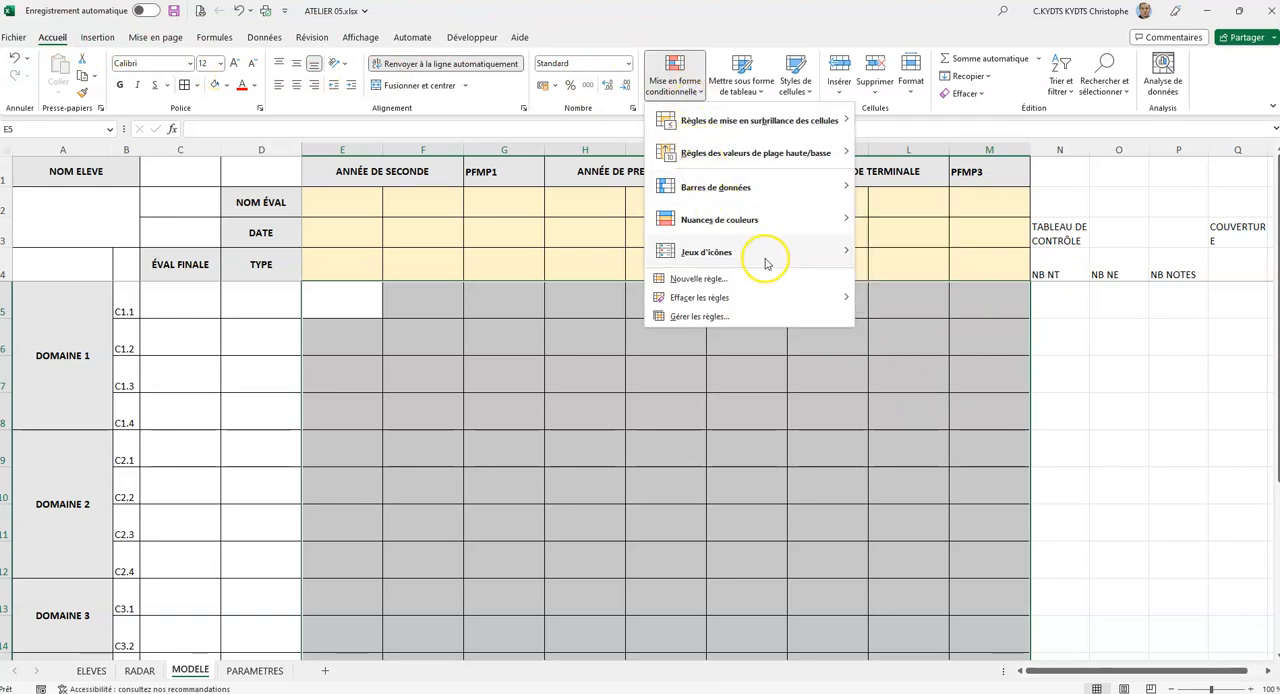
mouse_move(795, 262)
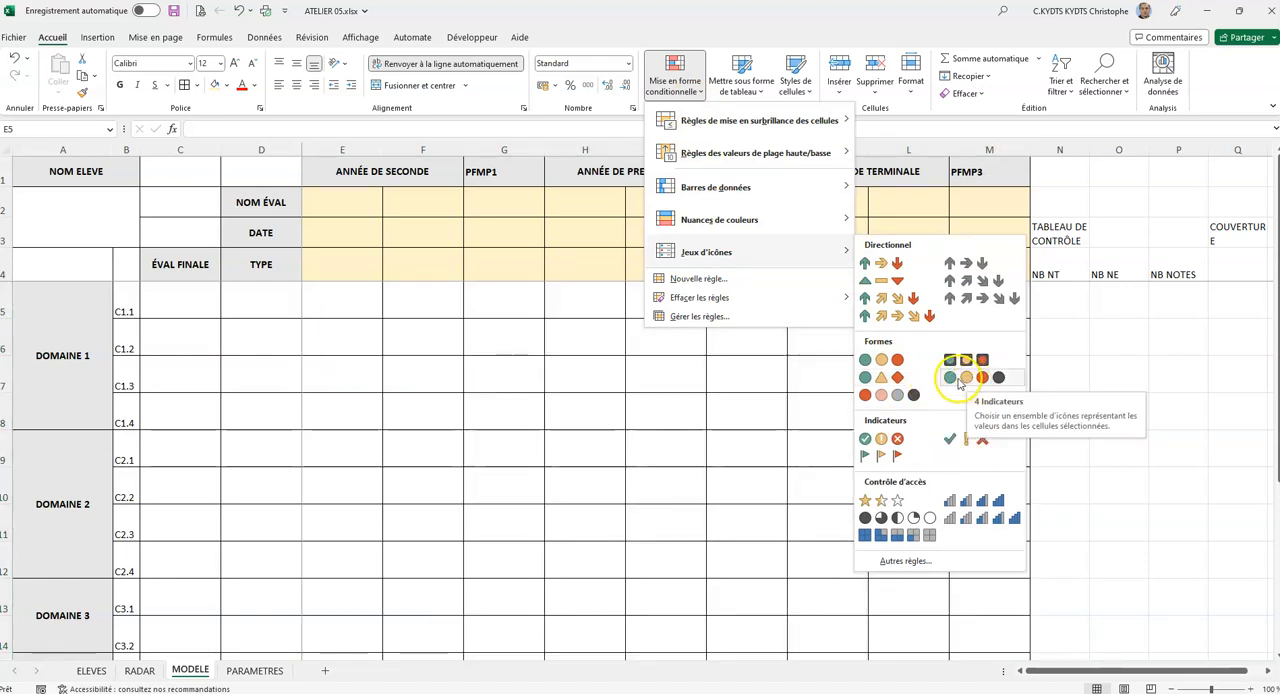
click(965, 378)
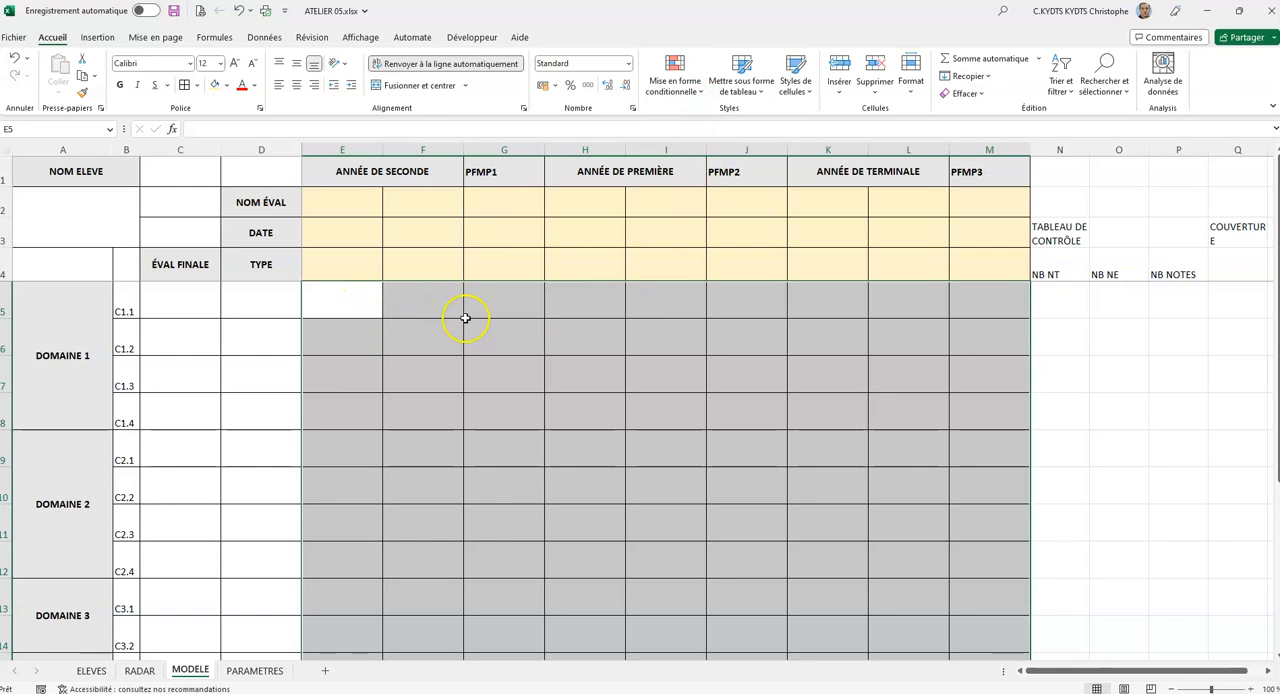
Open the icon set rule of E5:M19 for editing and change all three threshold types to Nombre.
click(690, 94)
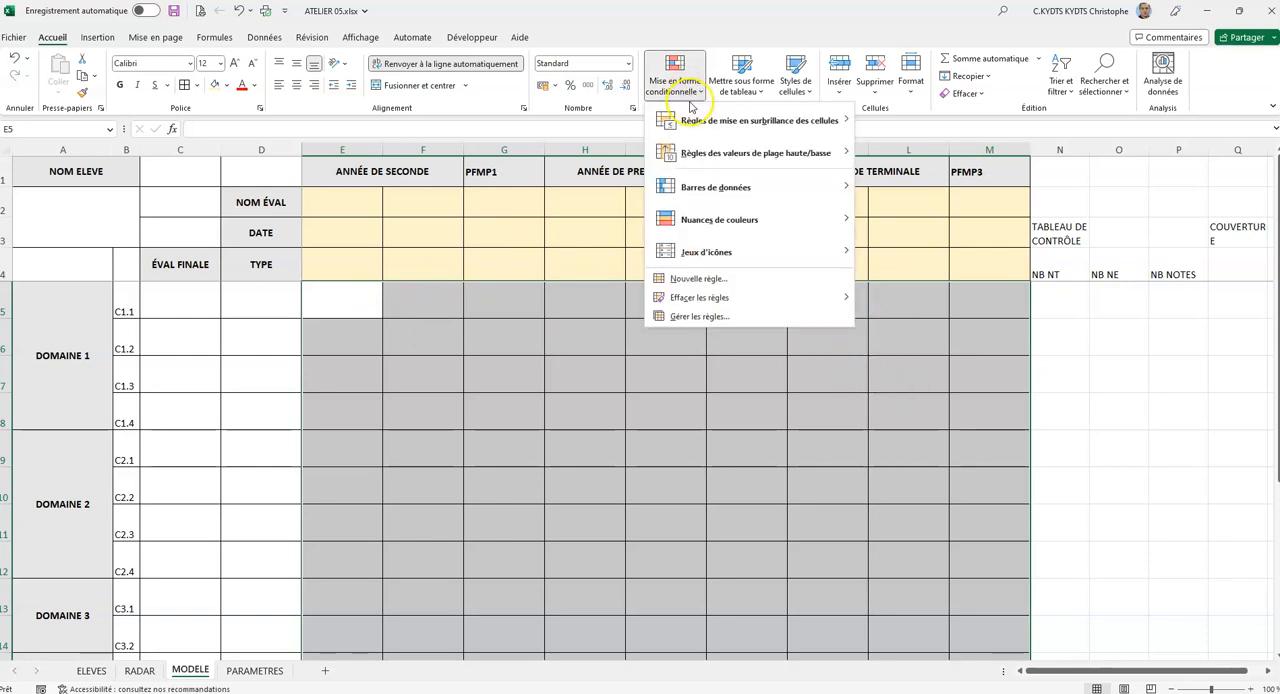
click(712, 317)
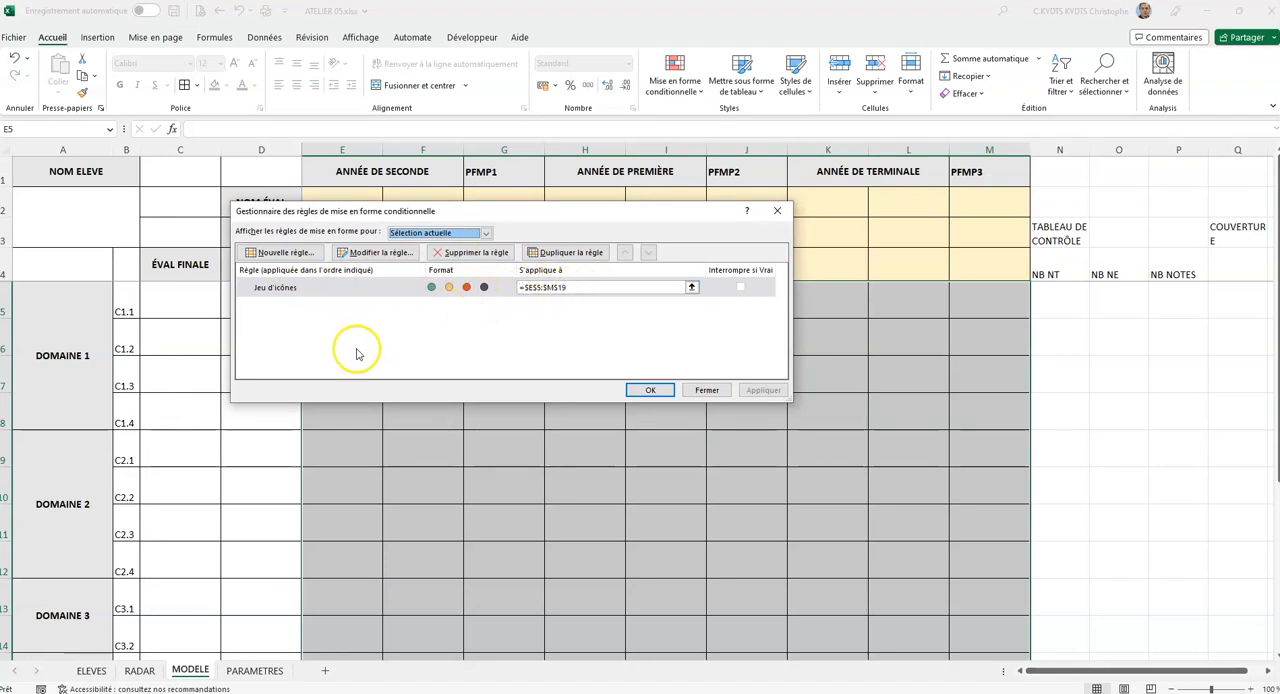
click(380, 253)
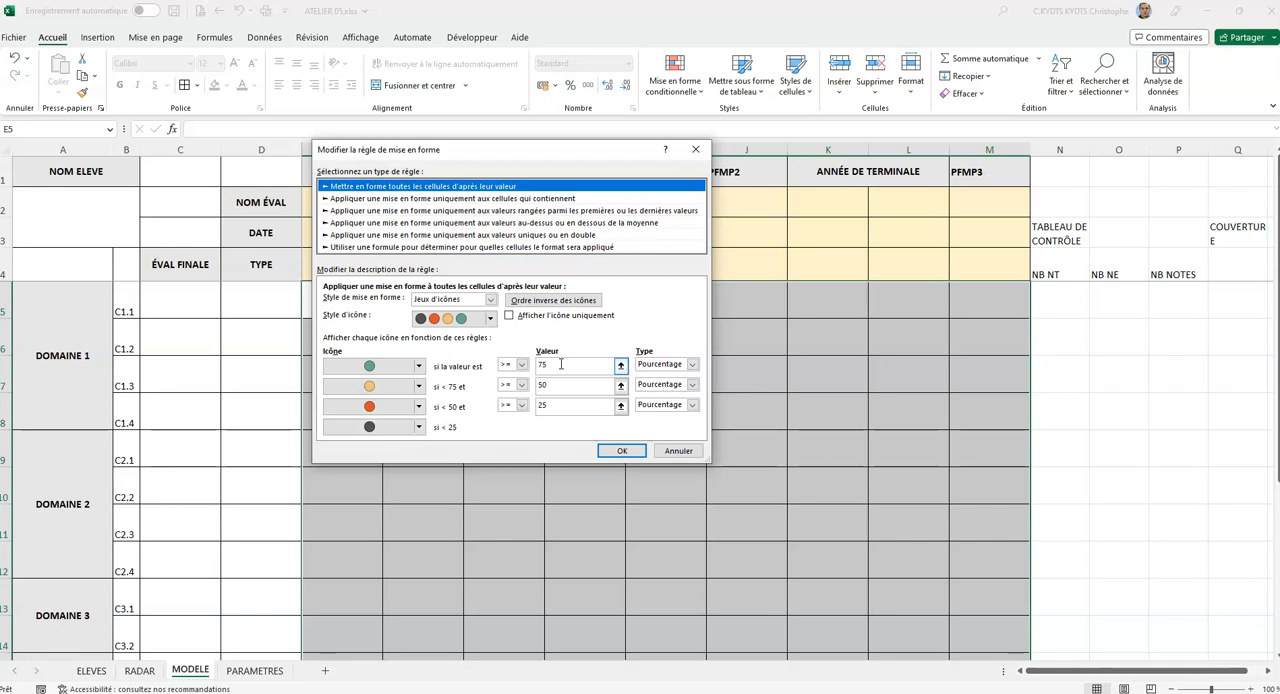
click(665, 364)
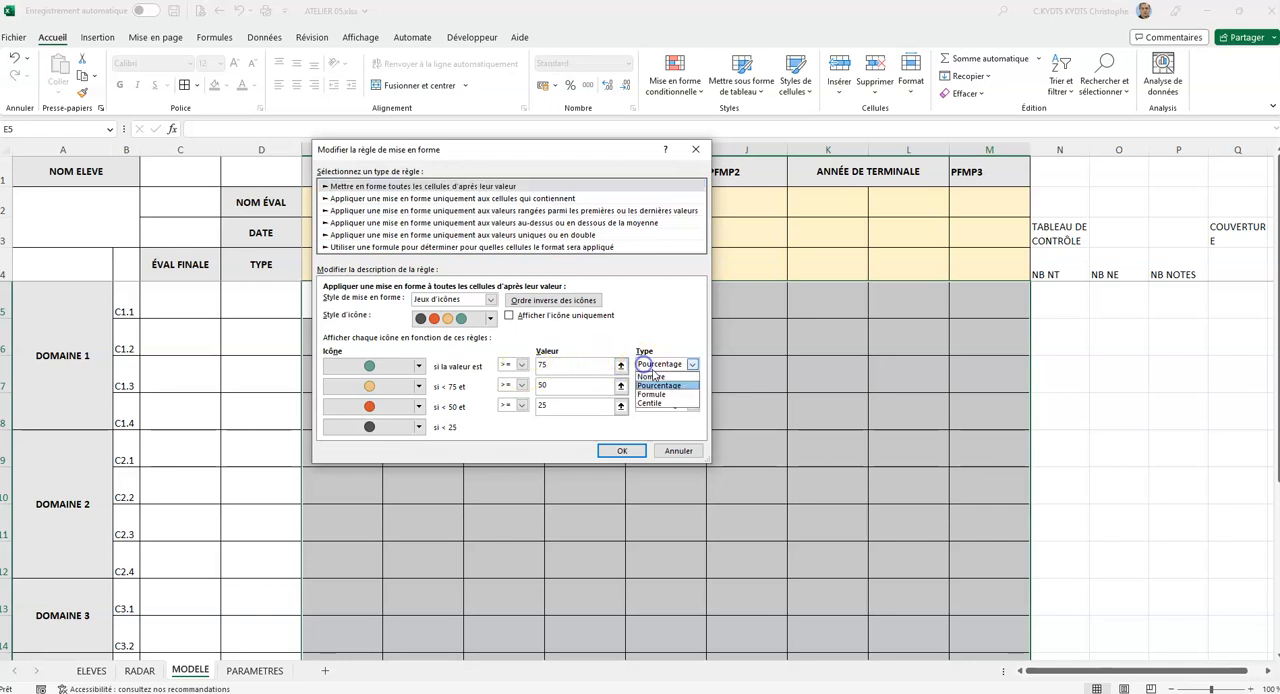
click(664, 376)
click(663, 386)
click(658, 397)
click(665, 405)
click(661, 417)
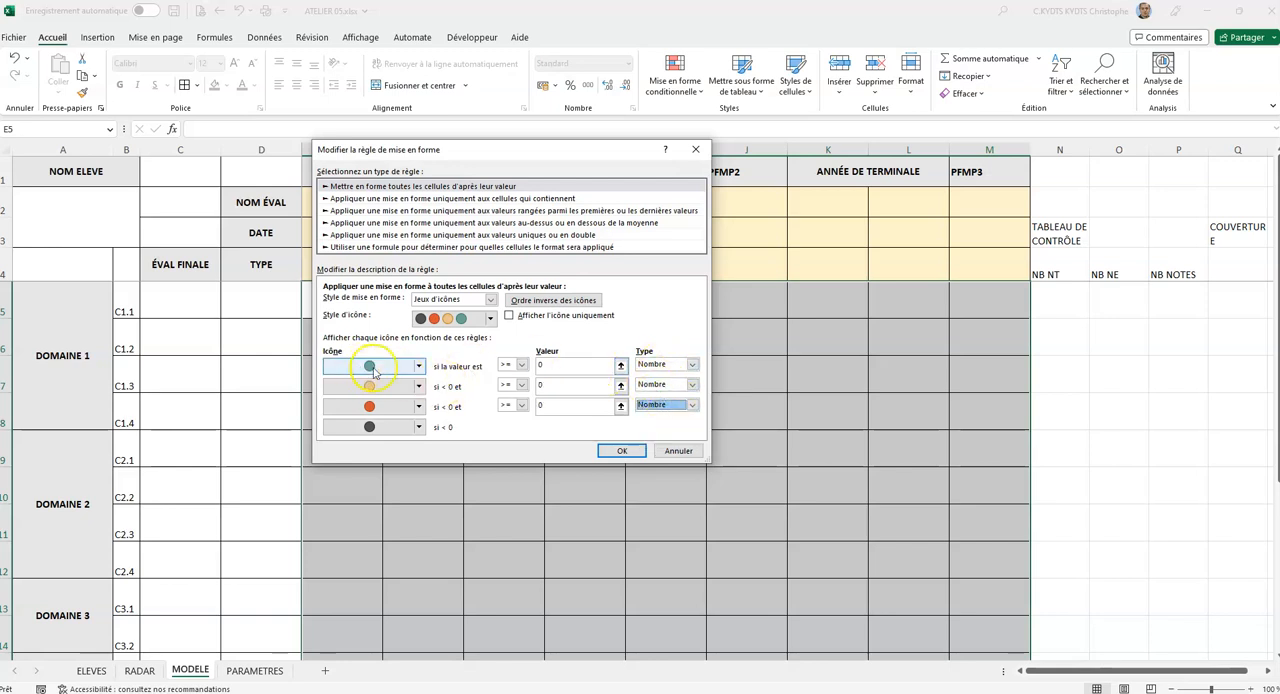
Set the icon thresholds to >= 4 for green, >= 3 for yellow and >= 2 for red, and apply the rule.
click(536, 365)
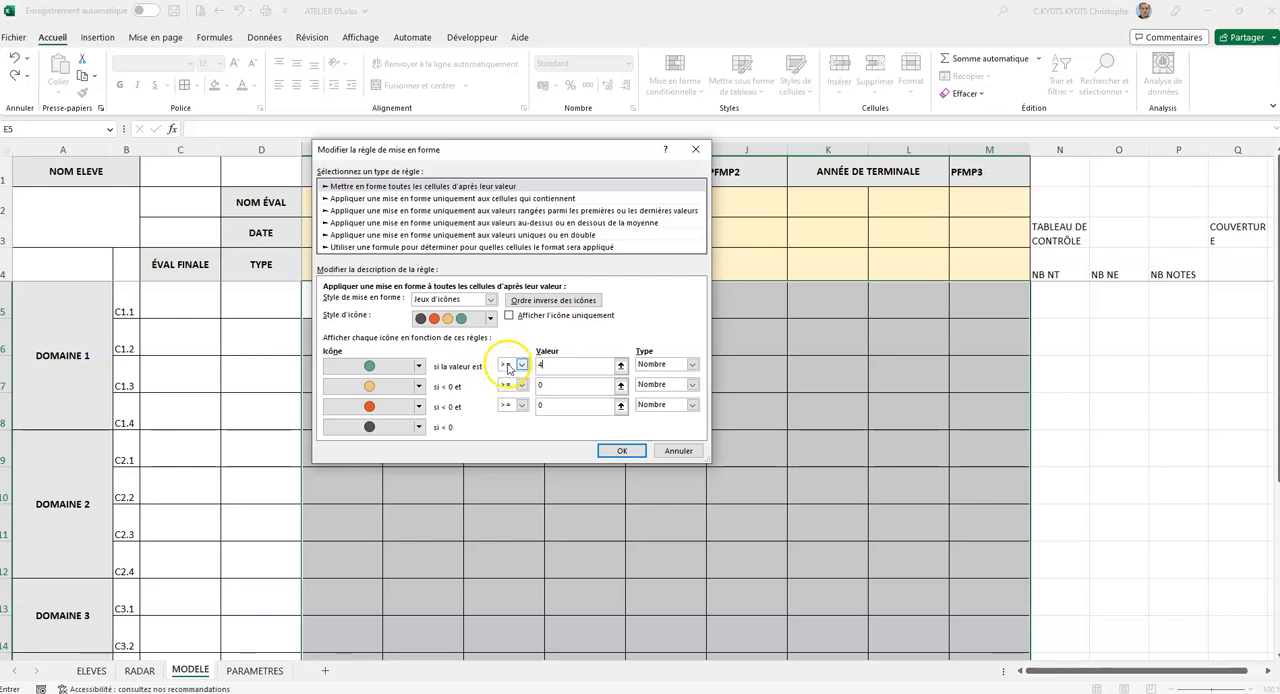
click(552, 387)
text(3)
click(563, 404)
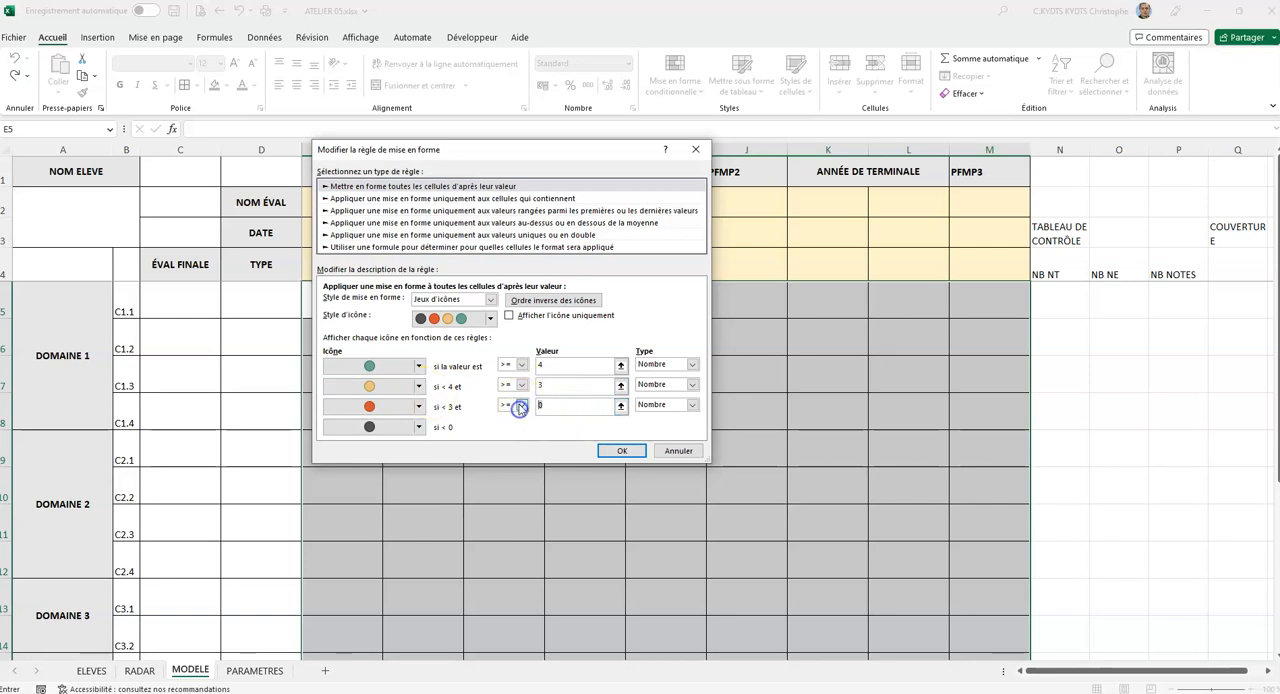
click(558, 405)
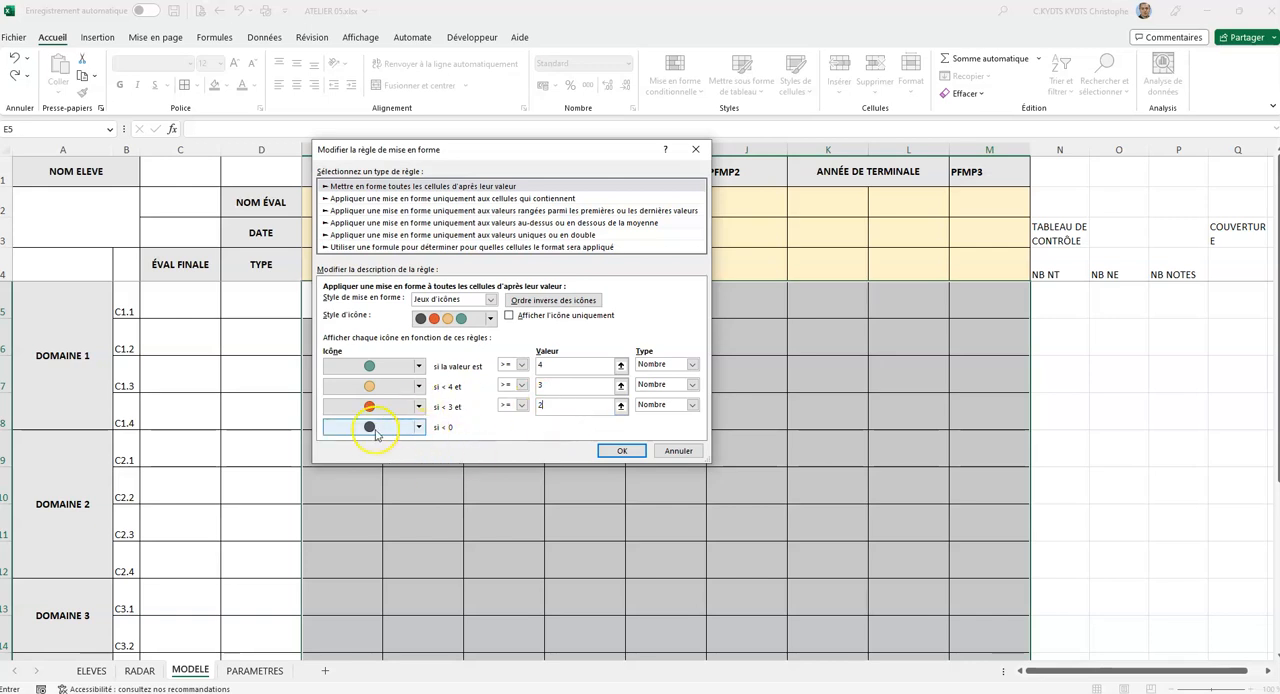
click(622, 451)
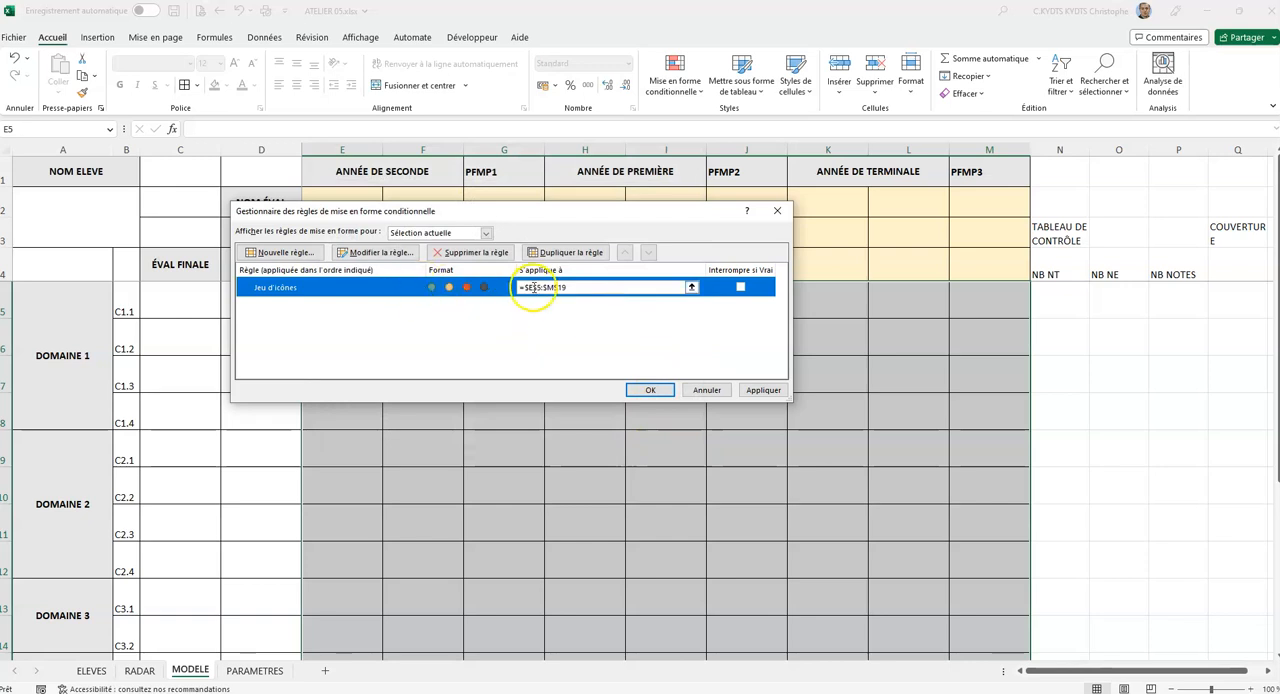
click(760, 390)
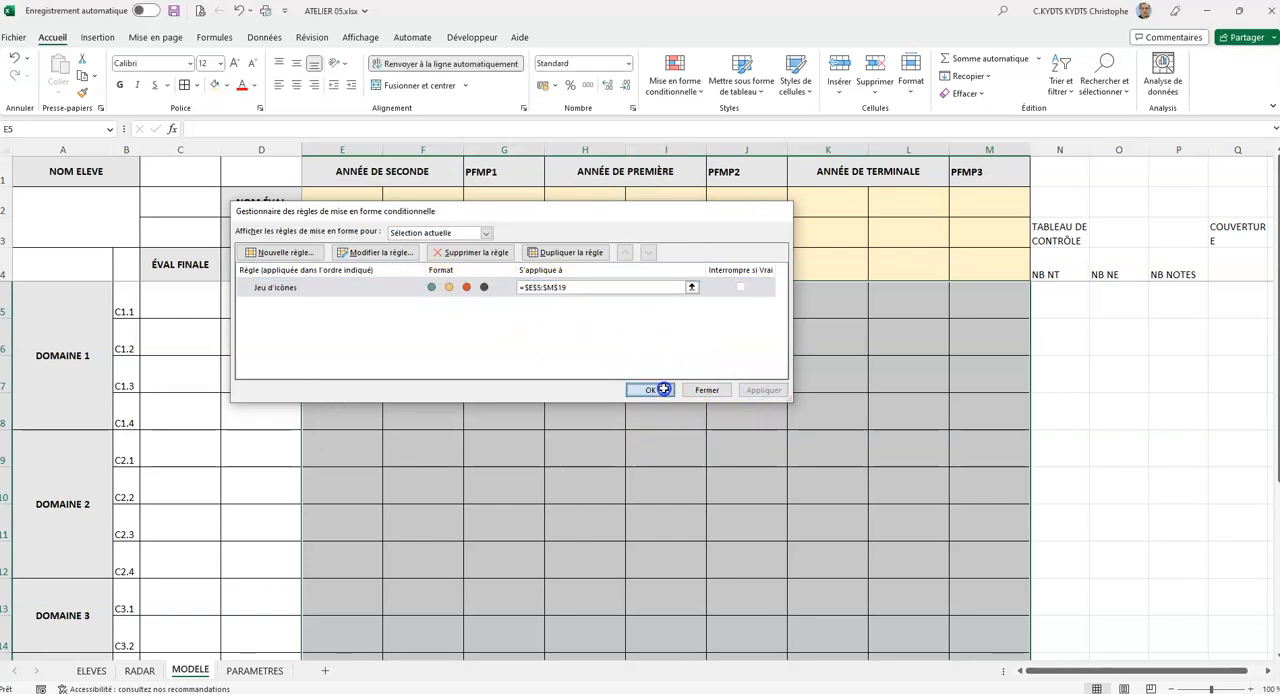
click(663, 389)
Enter the sample scores 1, 2, 3 and 4 across E5:H5 to test the icon set.
click(334, 293)
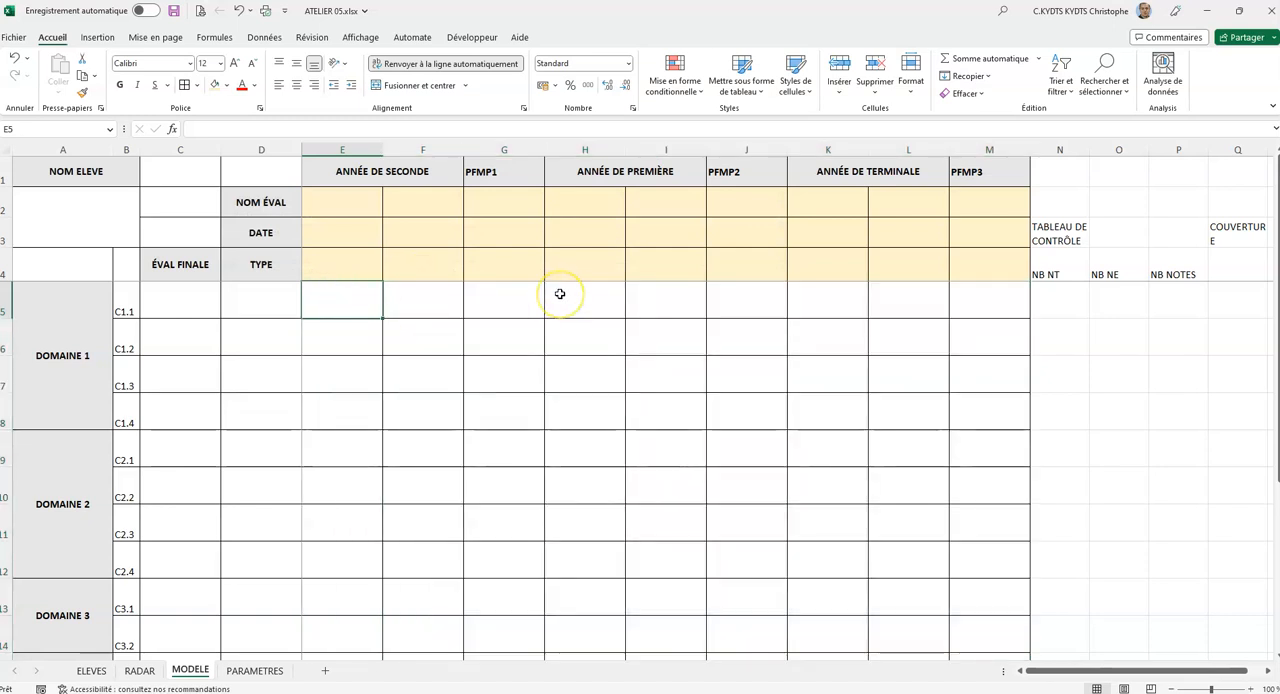
text(1)
key(Tab)
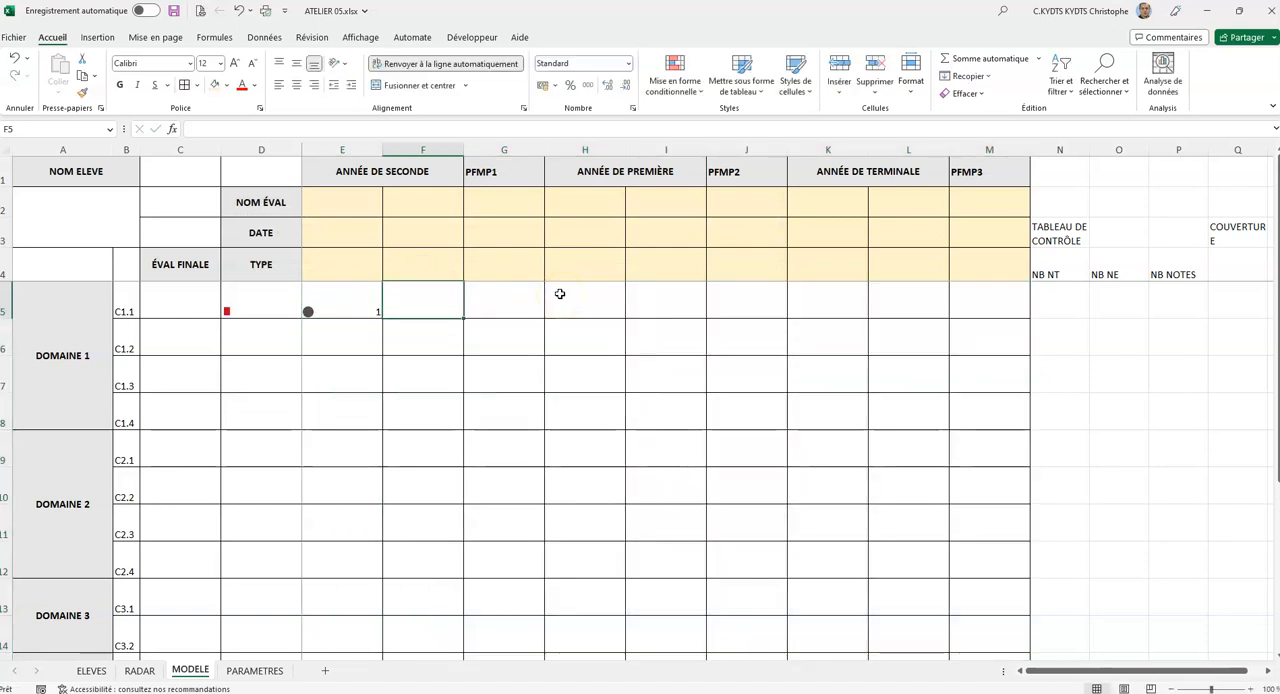
text(2)
key(Tab)
text(3)
key(Tab)
text(4)
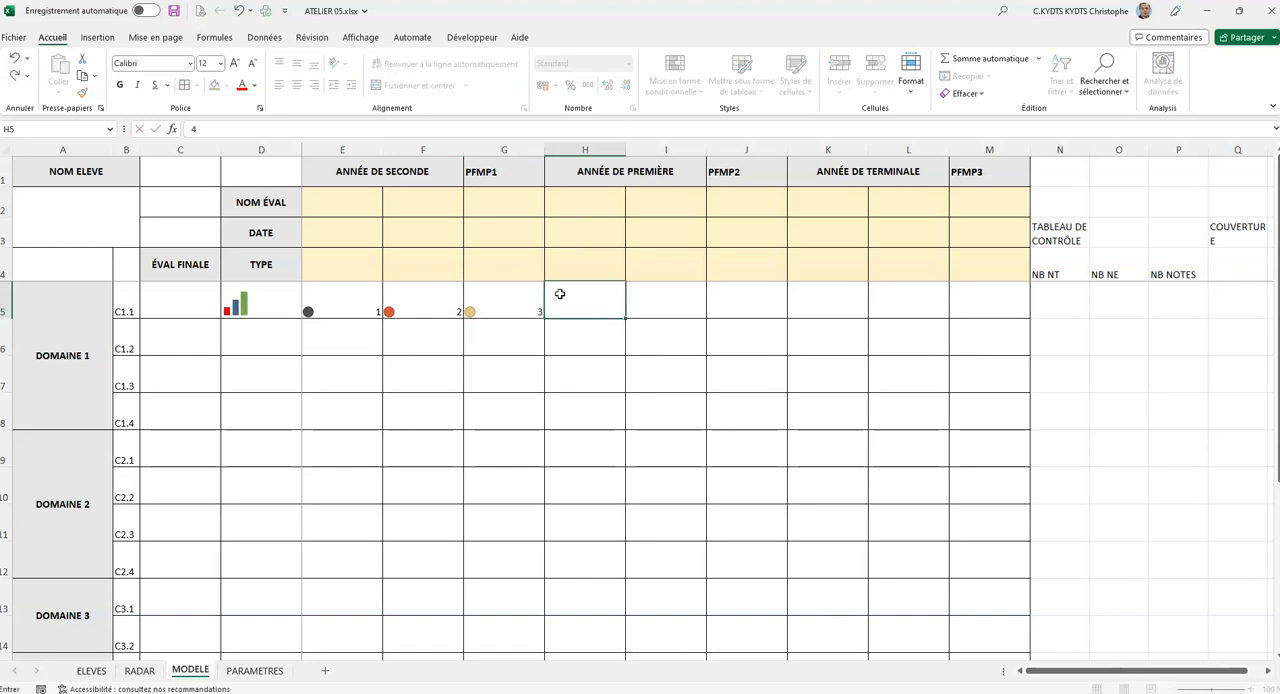
key(Tab)
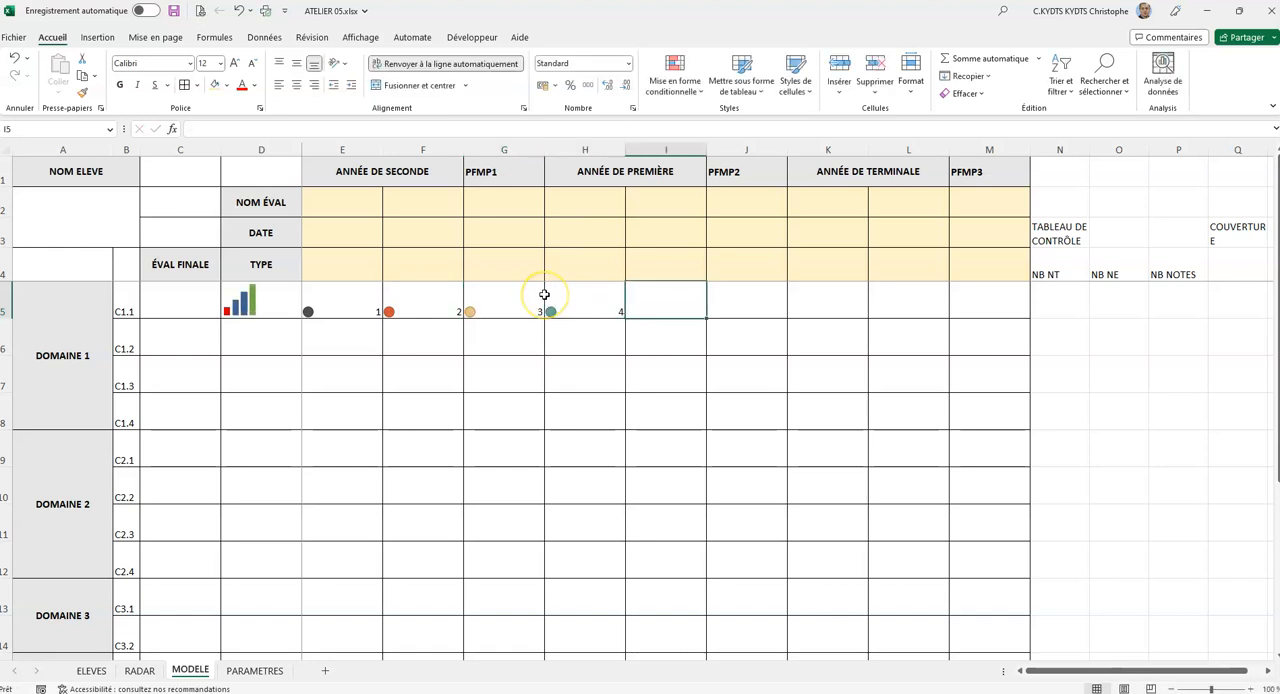
Centre the score cells E5:M19 vertically and horizontally and set their font size to 22.
drag(343, 300, 962, 599)
scroll(763, 366, up, 2)
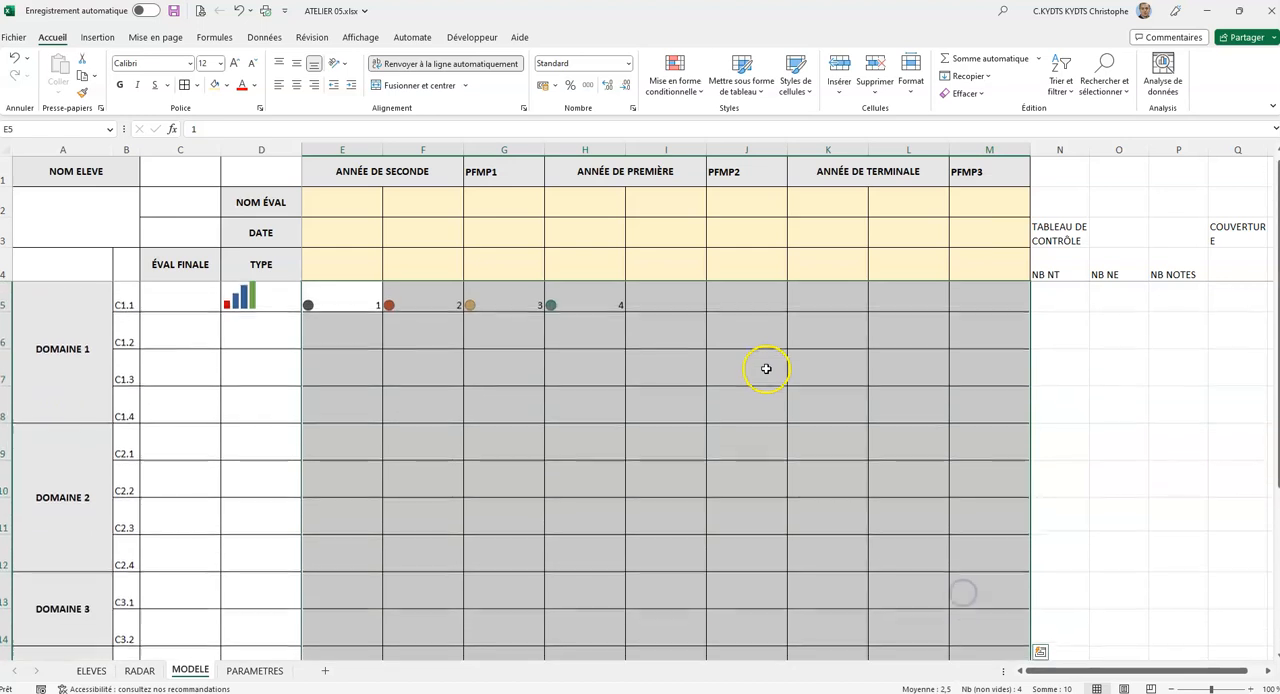
click(294, 62)
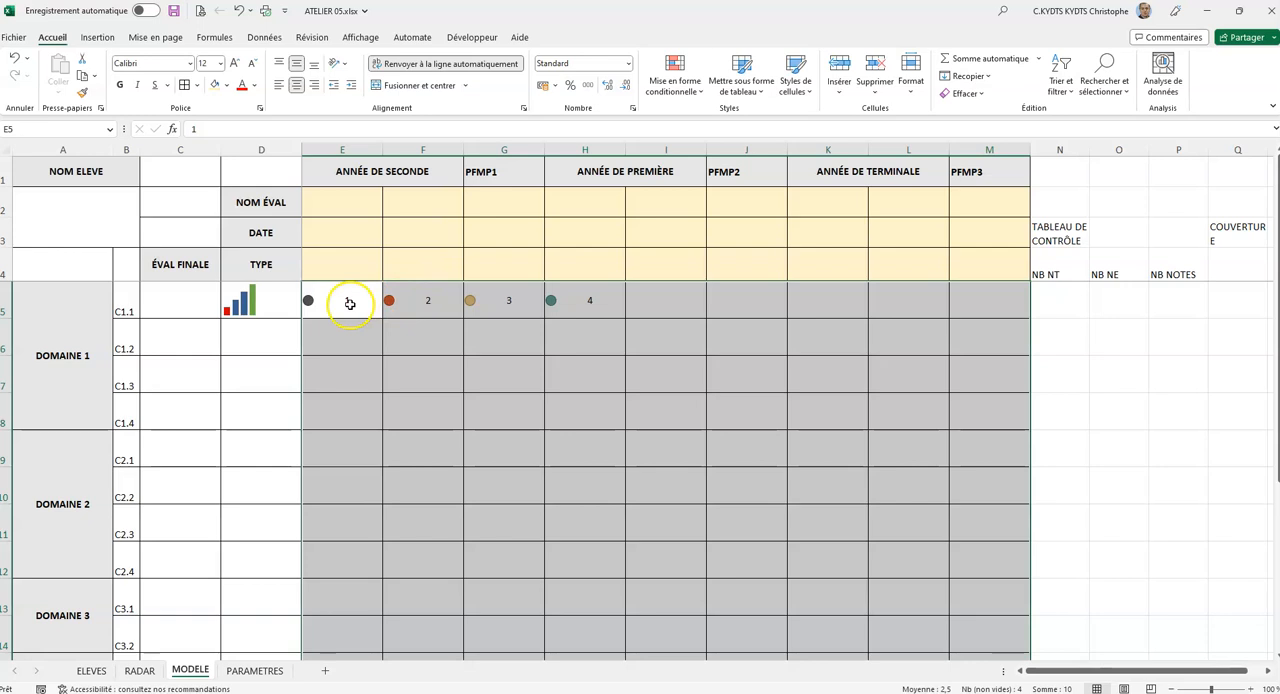
click(213, 63)
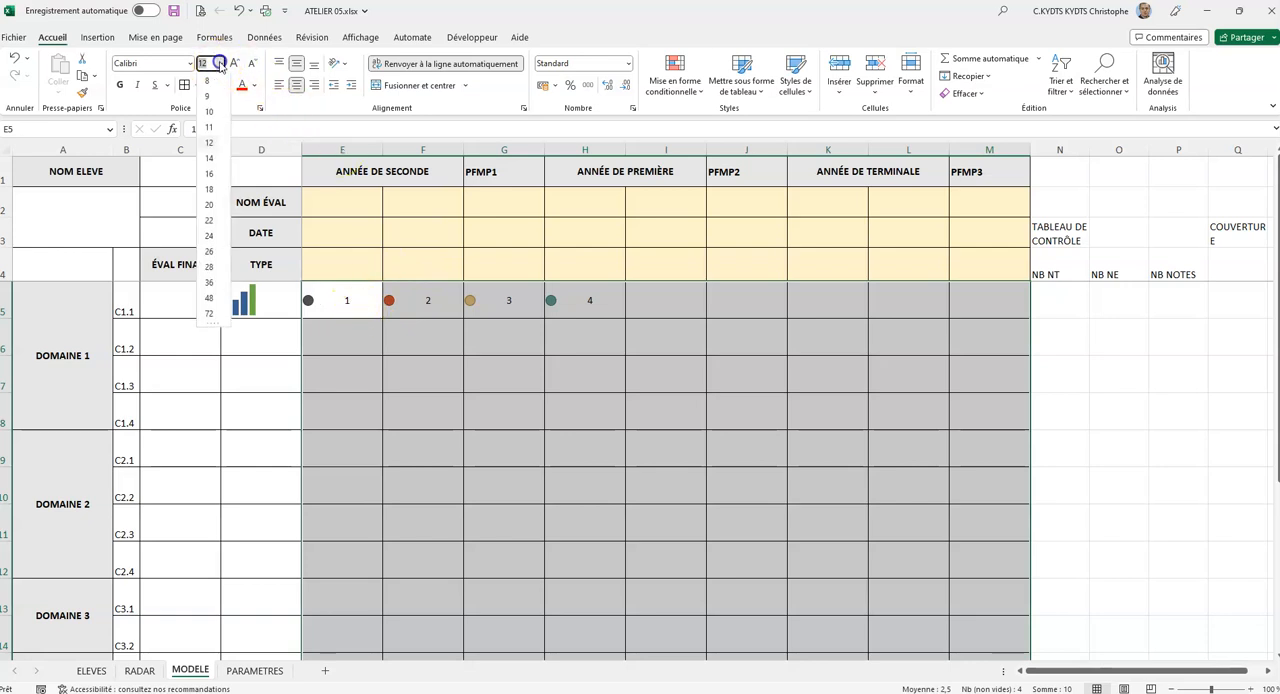
click(215, 222)
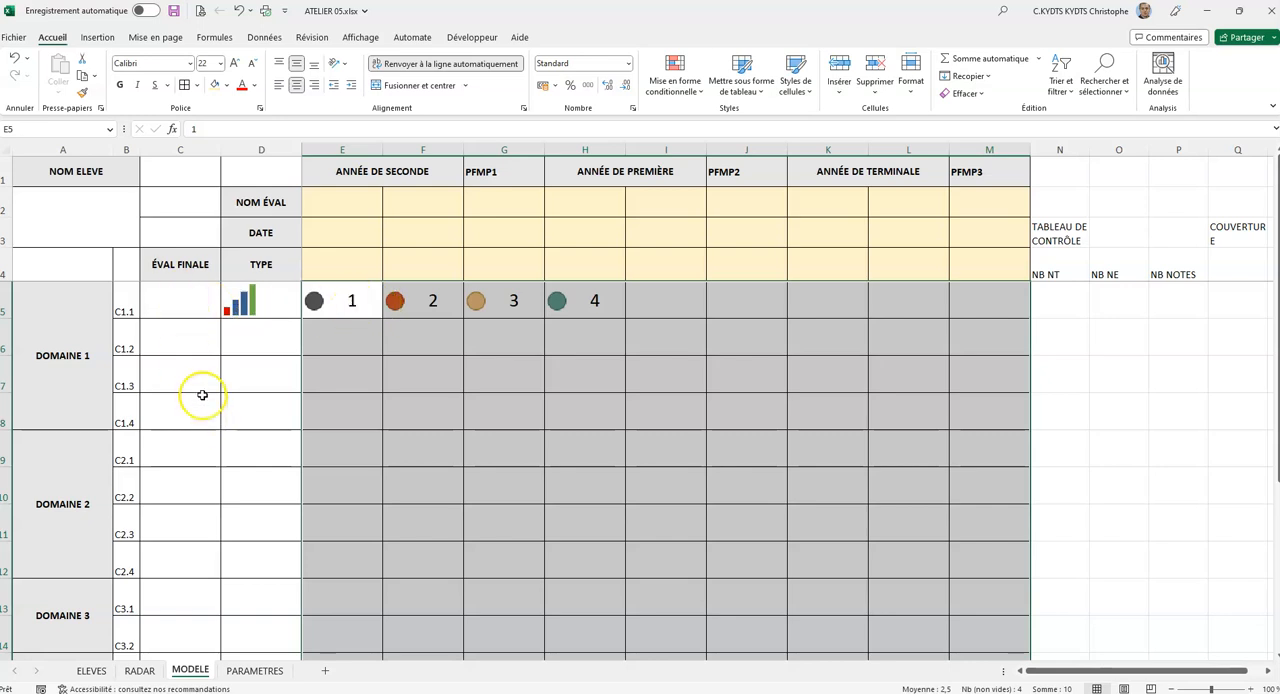
Copy the formatting of E5 onto the ÉVAL FINALE cells C5:C19.
click(337, 305)
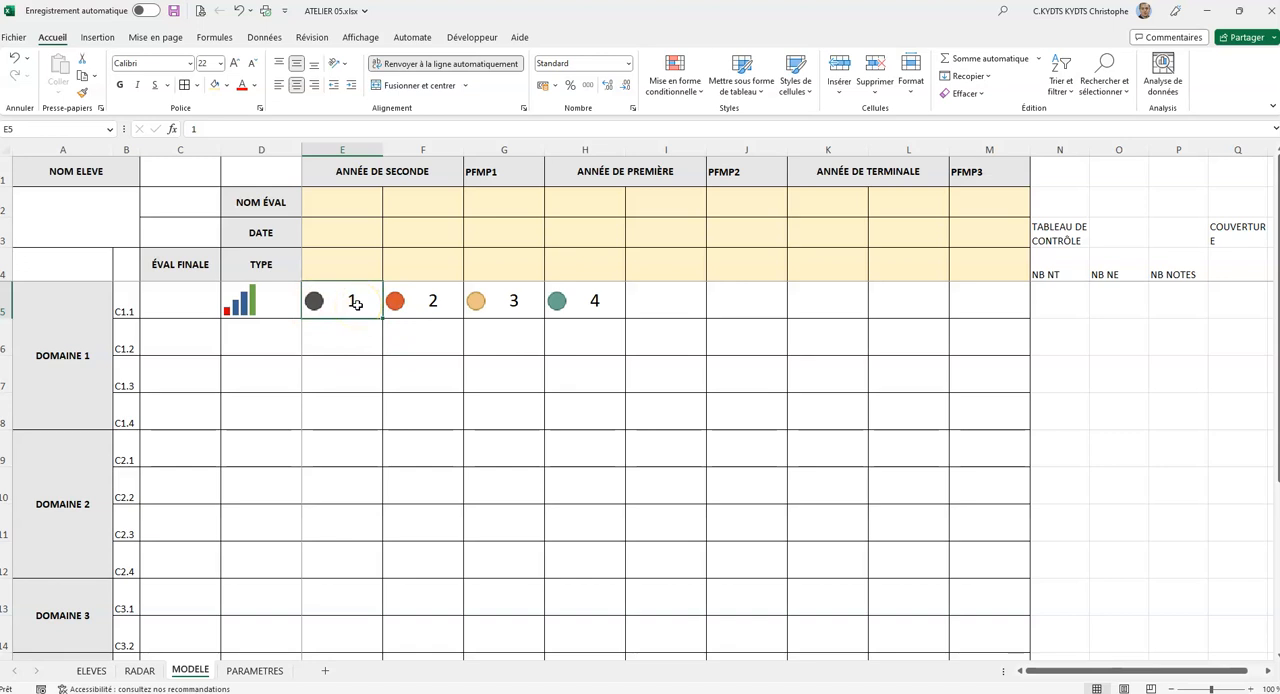
click(86, 93)
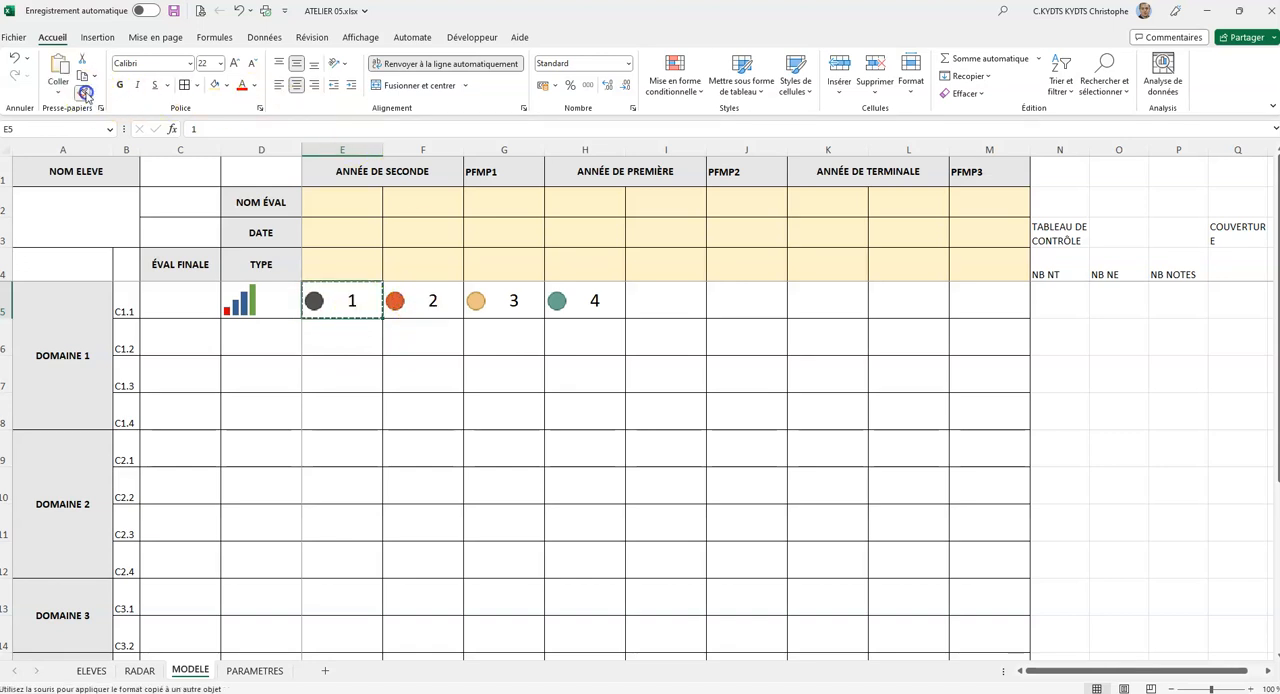
mouse_move(185, 298)
mouse_down()
mouse_move(186, 503)
mouse_move(166, 651)
mouse_move(178, 674)
mouse_move(177, 586)
mouse_up()
scroll(192, 483, up, 2)
Enter the sample final scores 1, 2, 3 and 4 down C5:C8 to test the copied icon formatting.
click(186, 295)
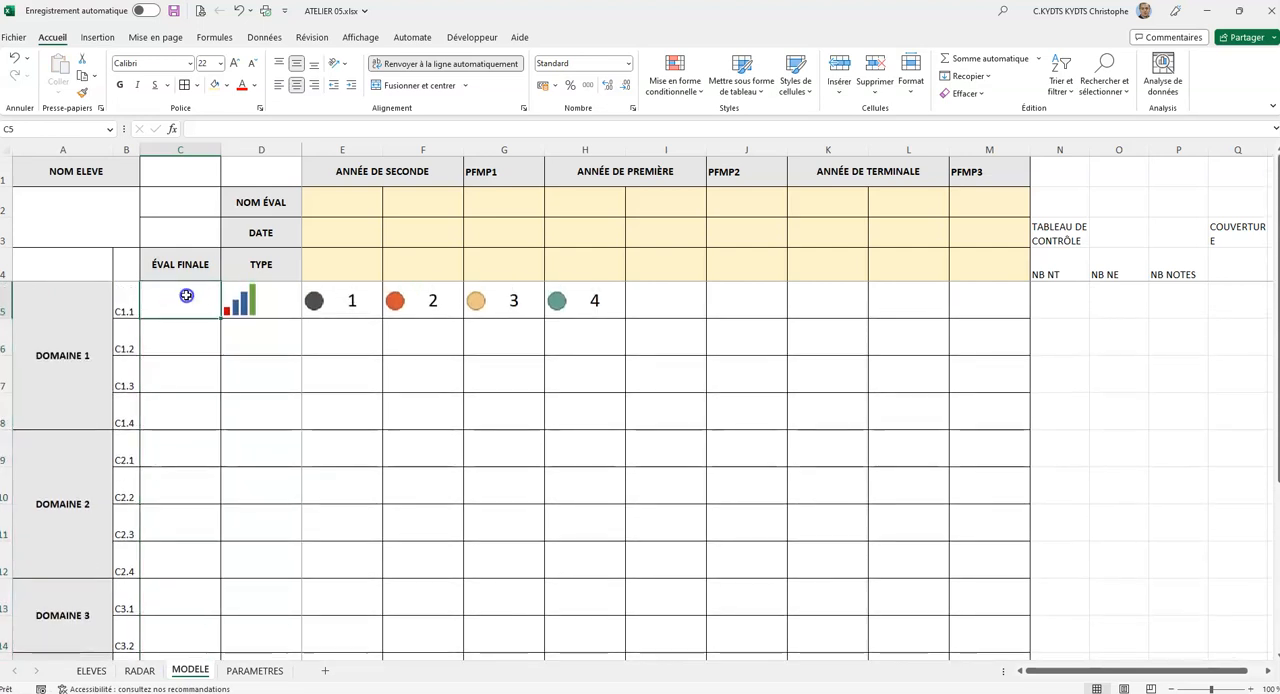
text(1)
key(Return)
text(2)
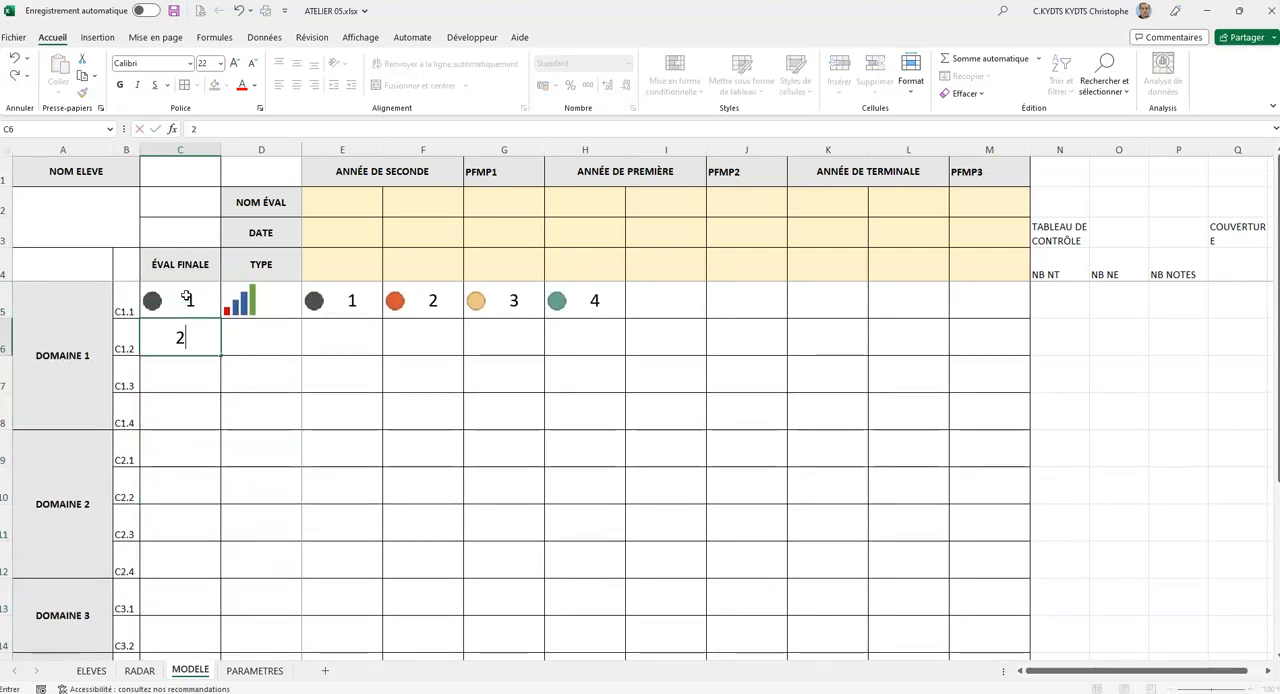
key(Return)
text(3)
key(Return)
text(4)
key(Return)
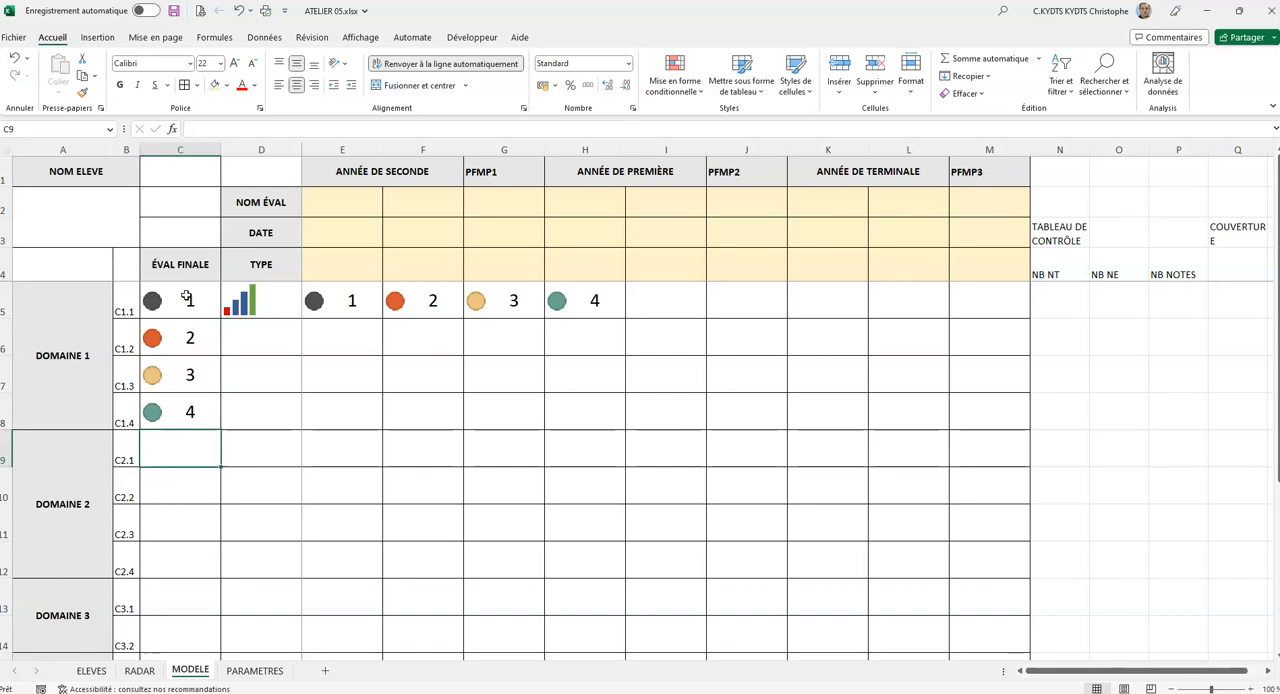
Clear the sample scores from C5:C8 and E5:H5.
drag(184, 300, 193, 427)
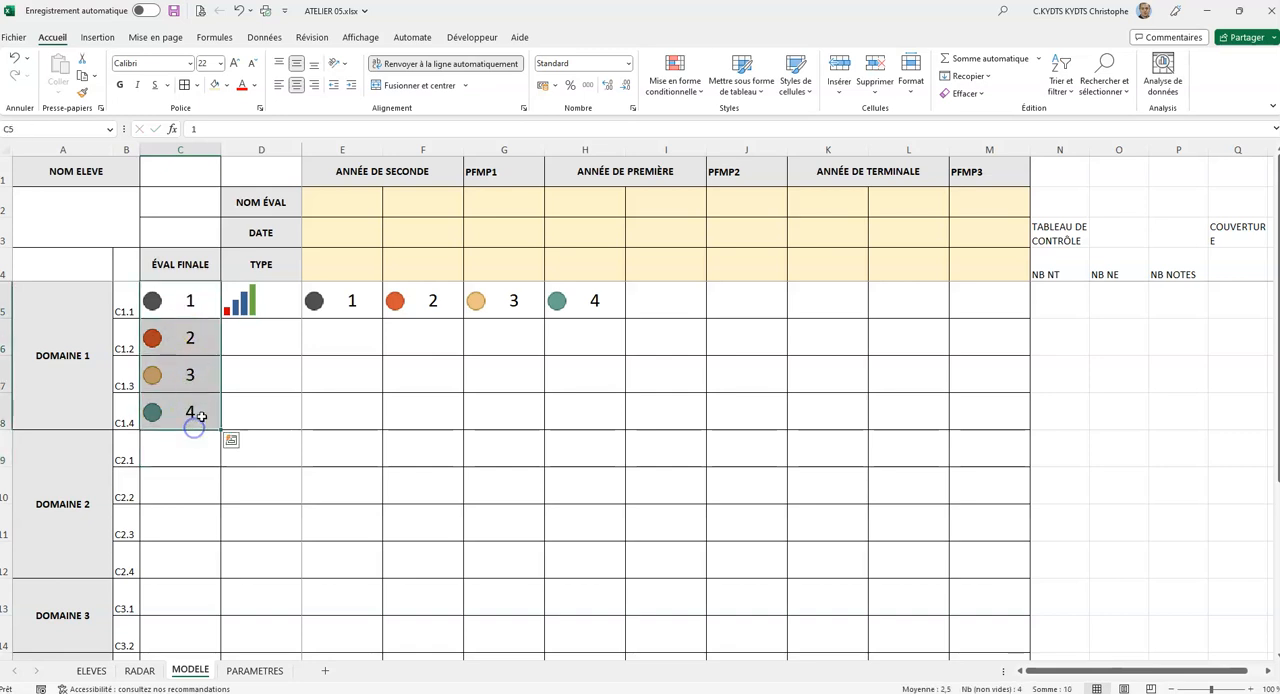
key(Delete)
drag(340, 302, 575, 297)
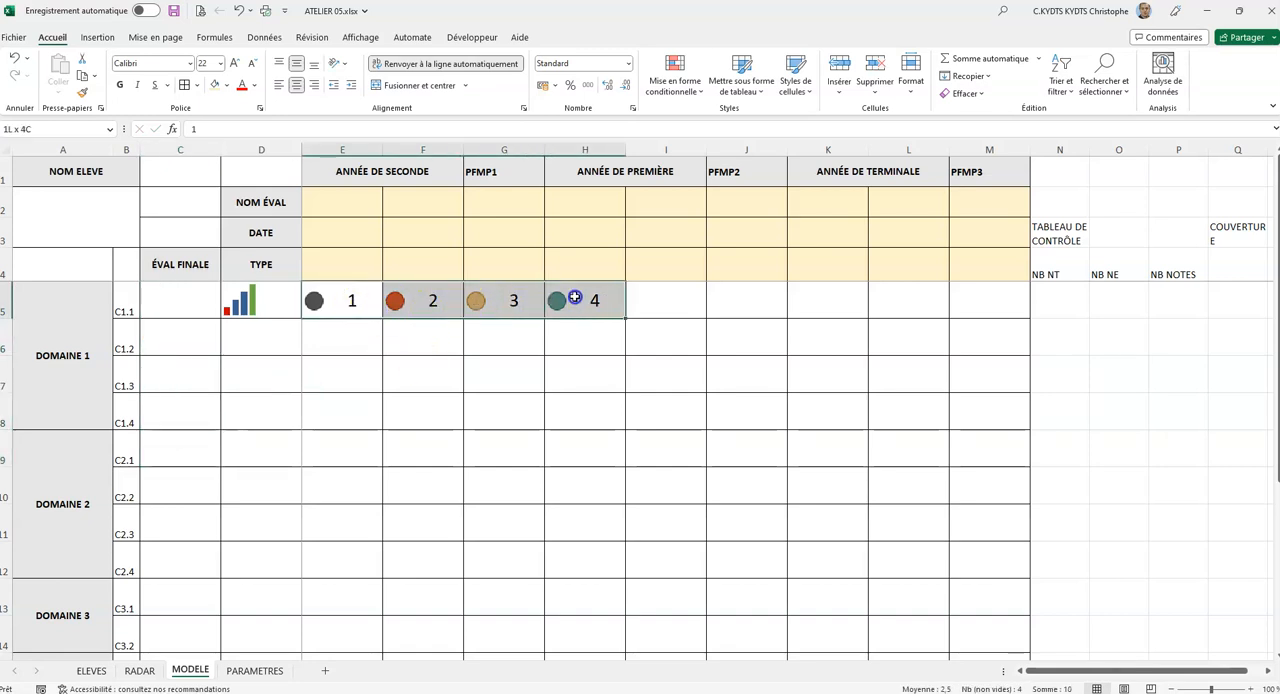
key(Delete)
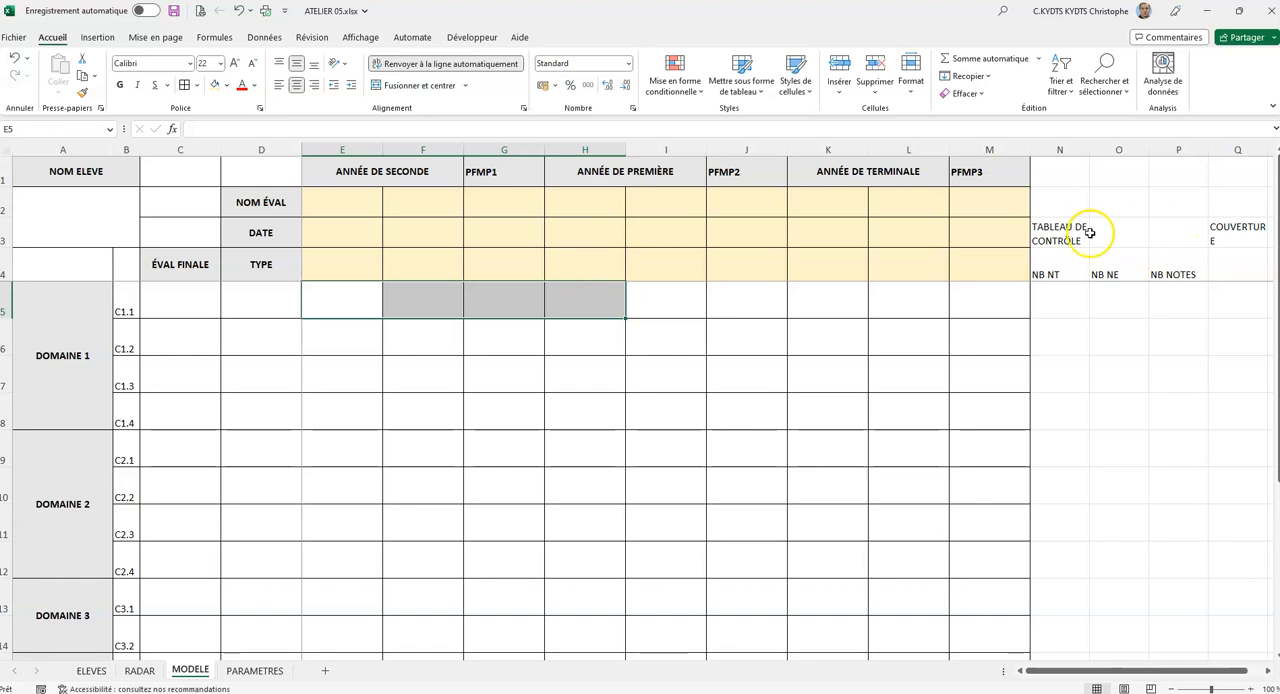
Merge and centre the TABLEAU DE CONTRÔLE title across N3:P3.
drag(1270, 673, 1271, 672)
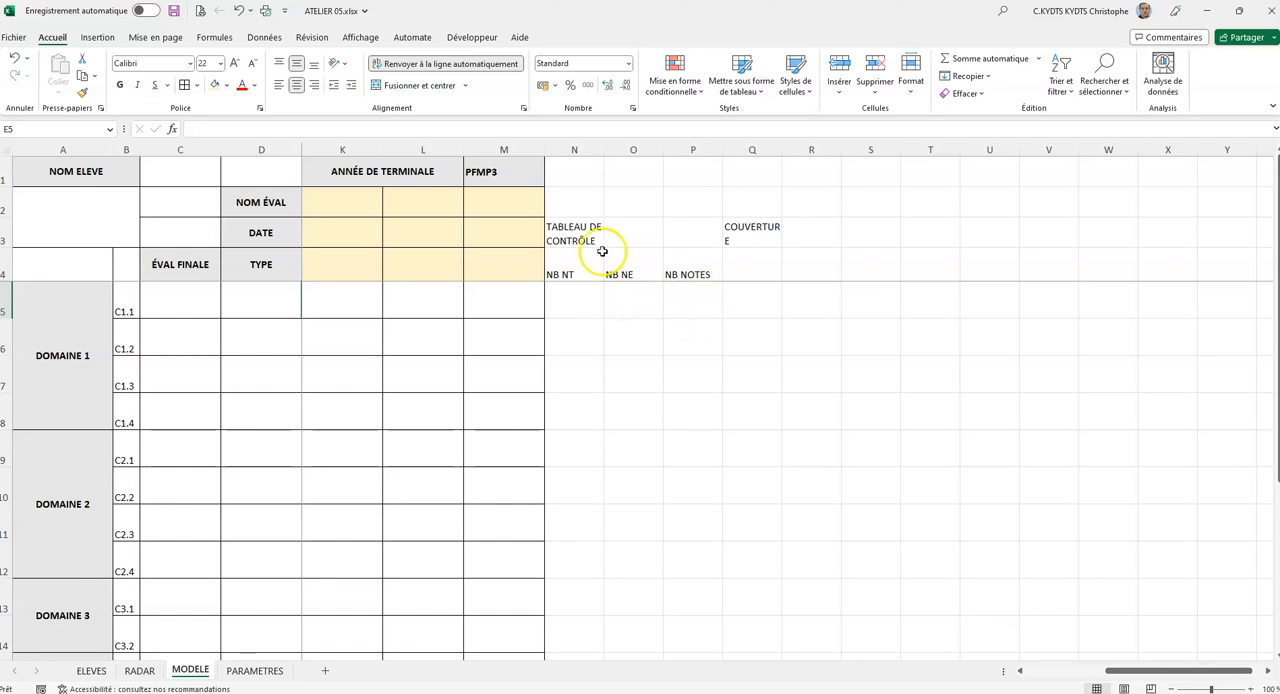
drag(586, 228, 669, 229)
click(420, 86)
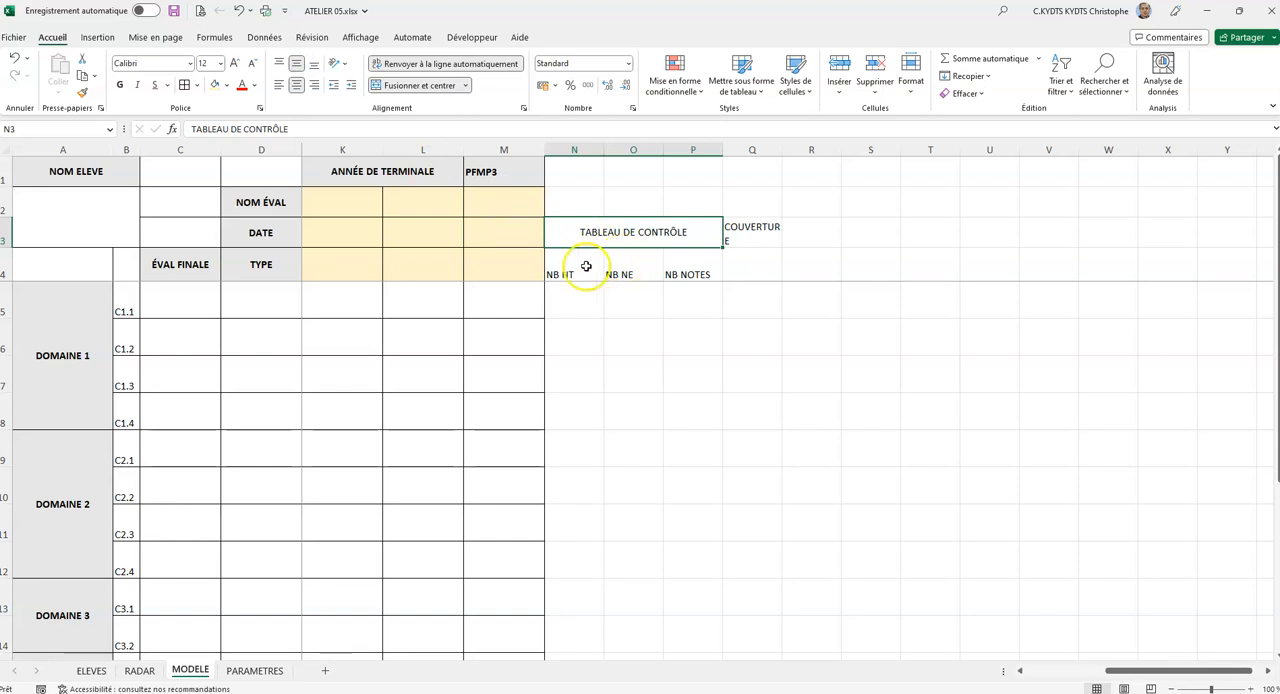
Format the NB NT, NB NE and NB NOTES headers in N4:P4 with light grey fill, centred both ways, bold, font size 14.
drag(578, 272, 682, 271)
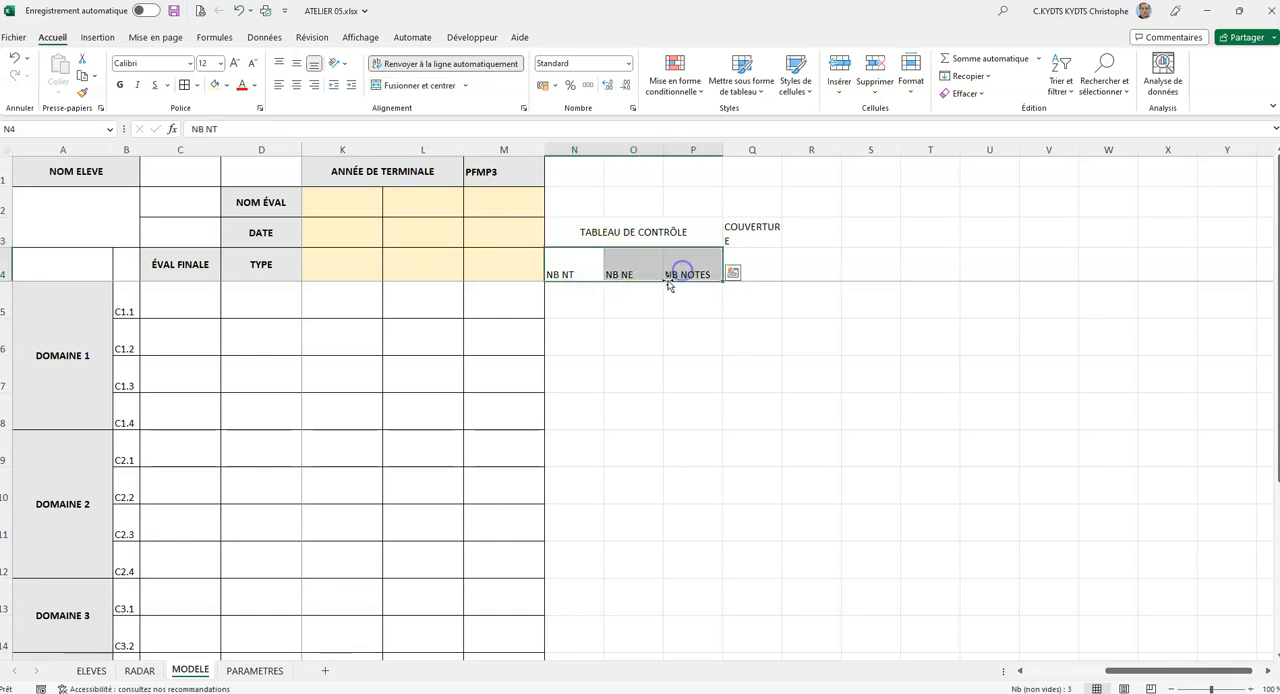
click(227, 87)
click(238, 121)
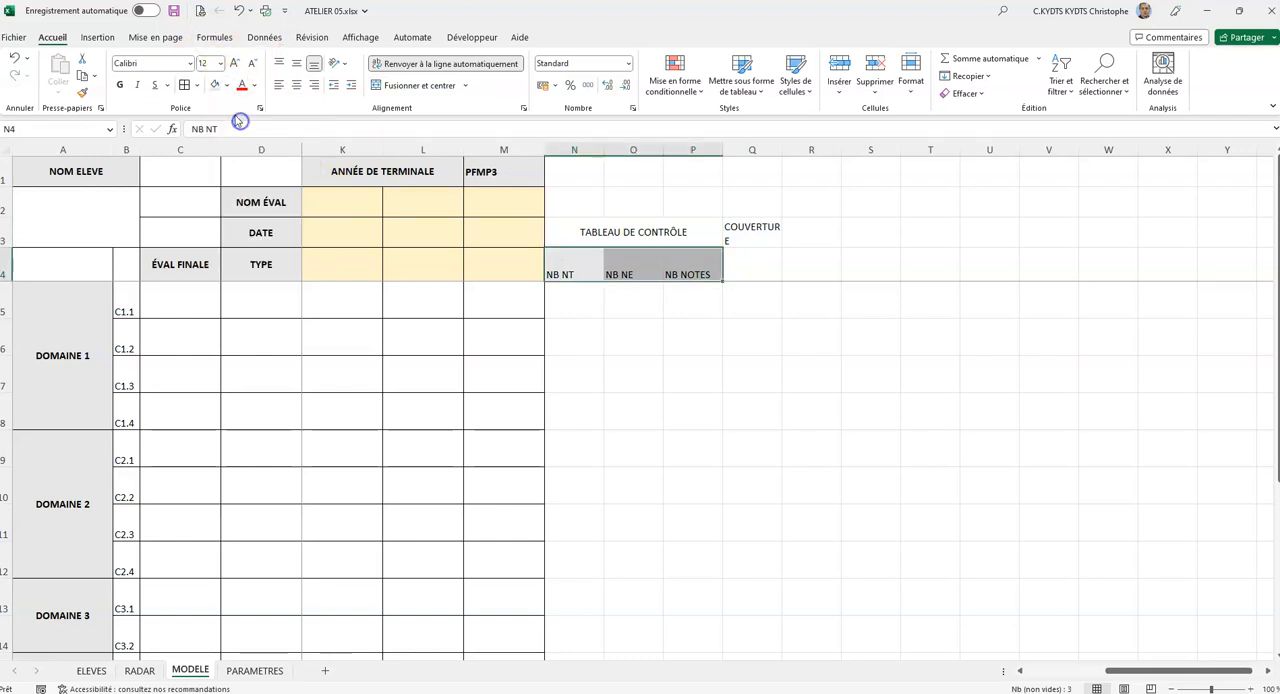
click(296, 85)
click(296, 64)
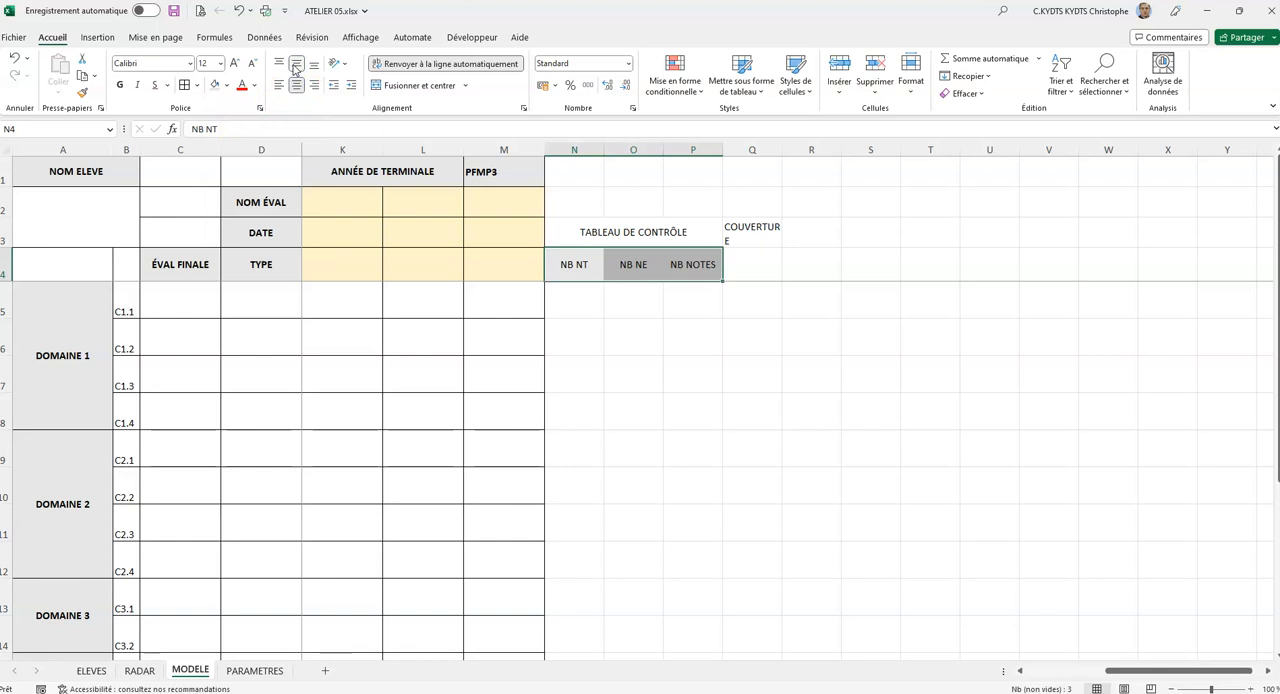
click(119, 85)
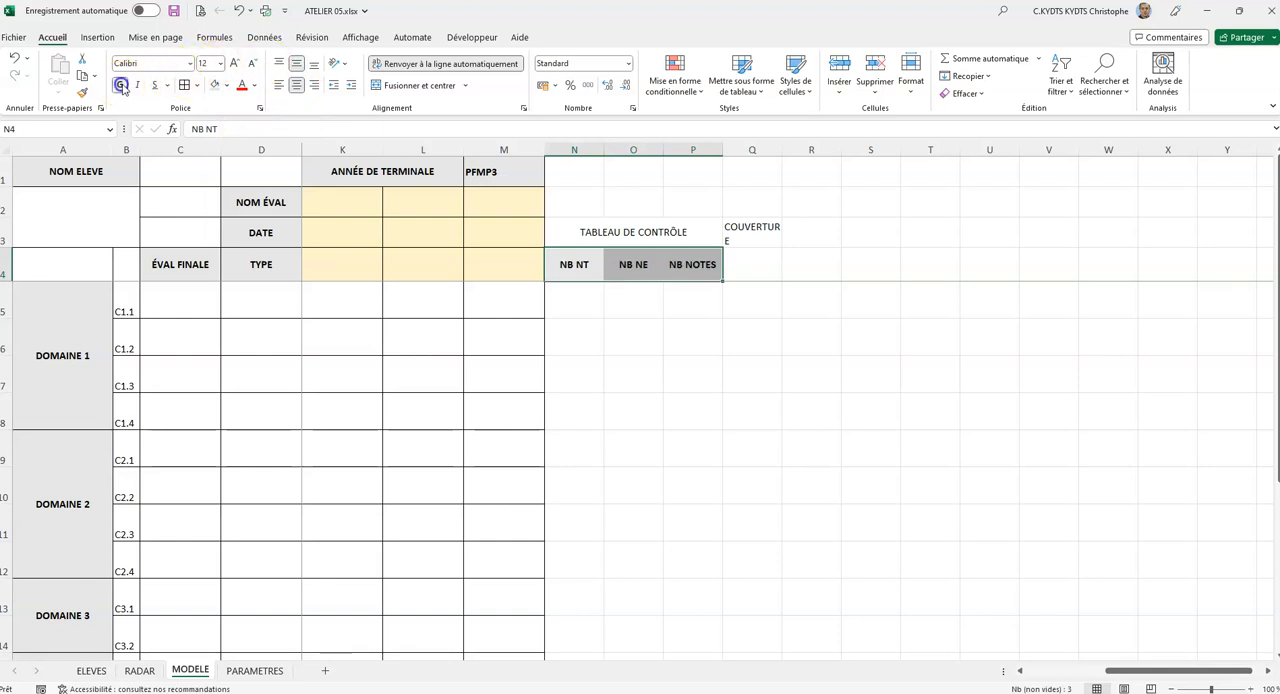
click(220, 63)
click(212, 158)
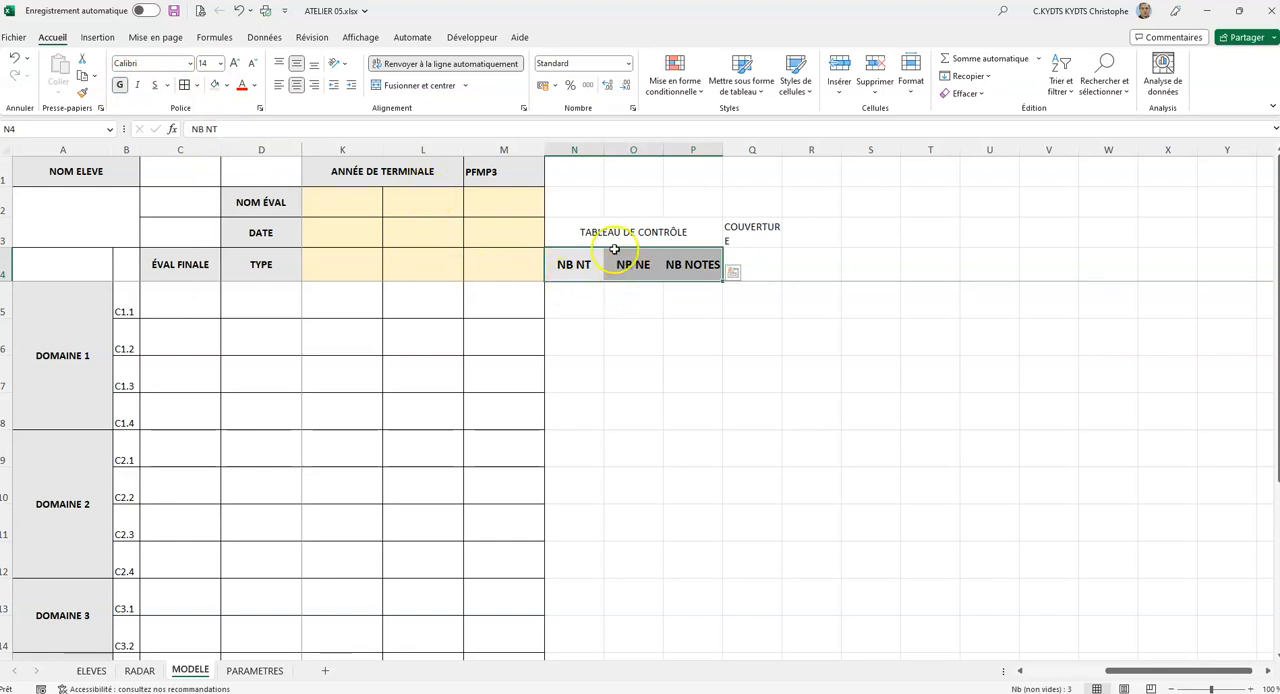
Apply all borders to the control table in columns N to P, from its title in row 3 down through the competency rows.
drag(586, 224, 638, 603)
scroll(671, 282, up, 2)
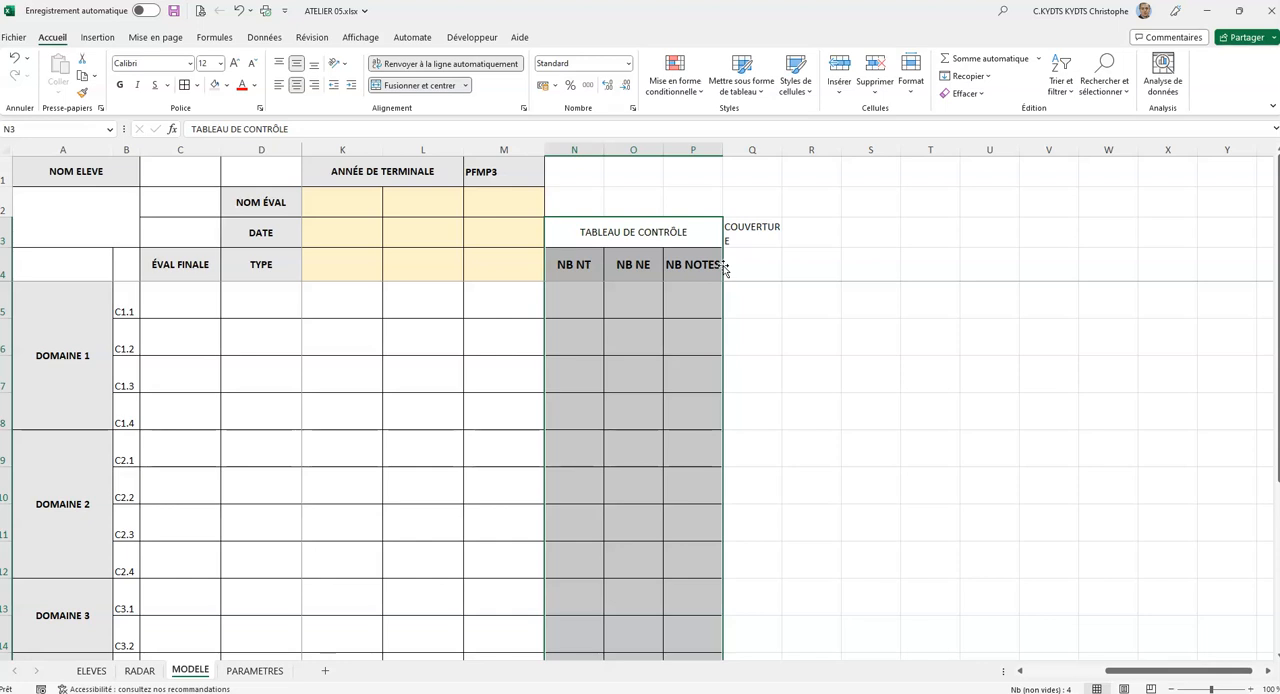
Enter the formula =NB.SI(E5:M5;"NT") in N5 to count the NT marks for competency C1.1.
click(580, 304)
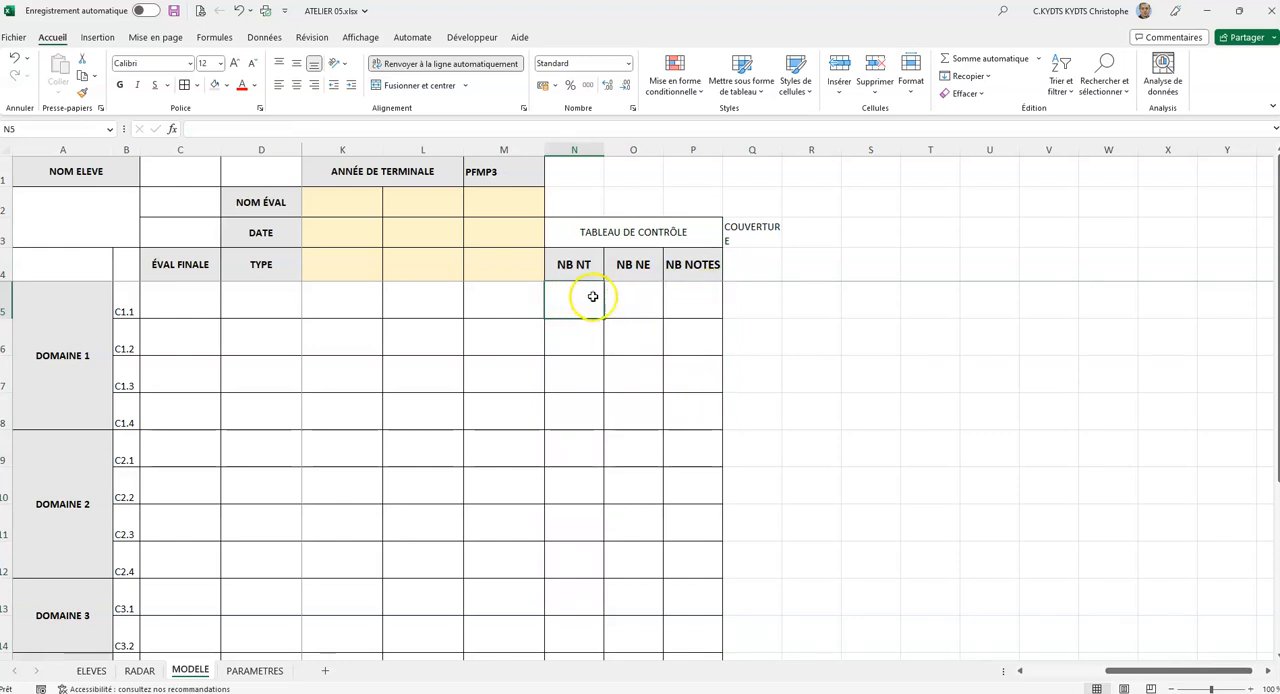
drag(1140, 676, 1100, 677)
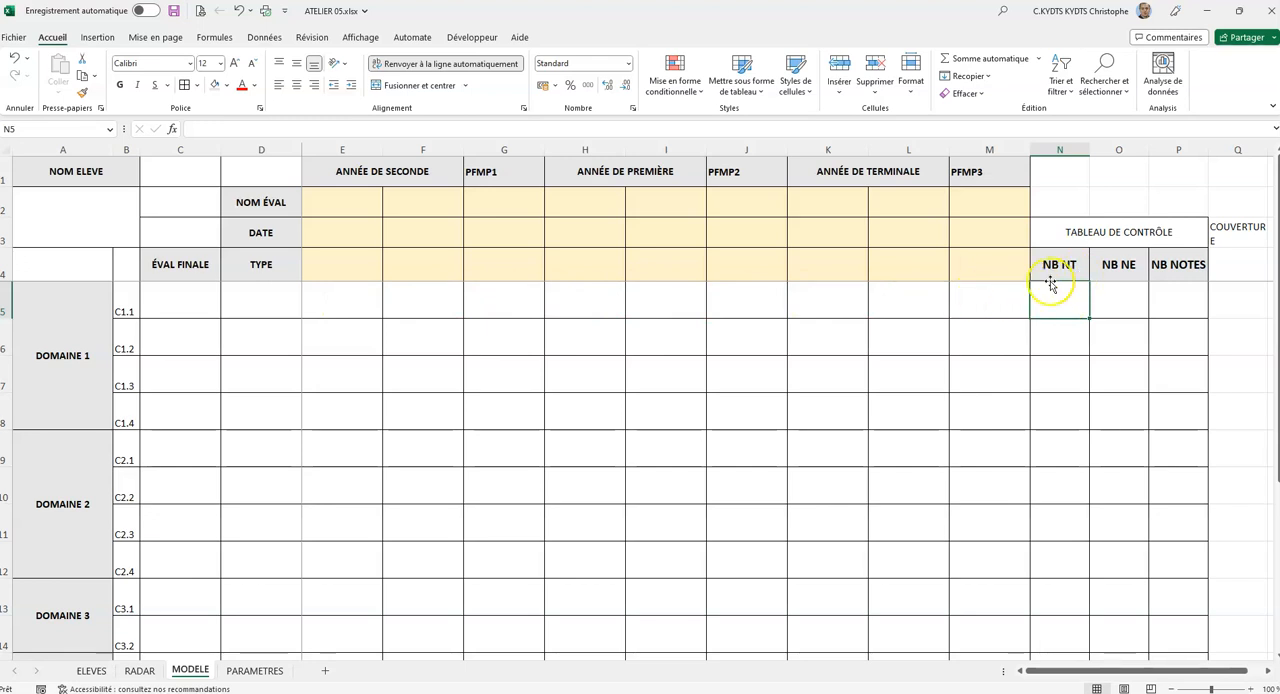
text(+)
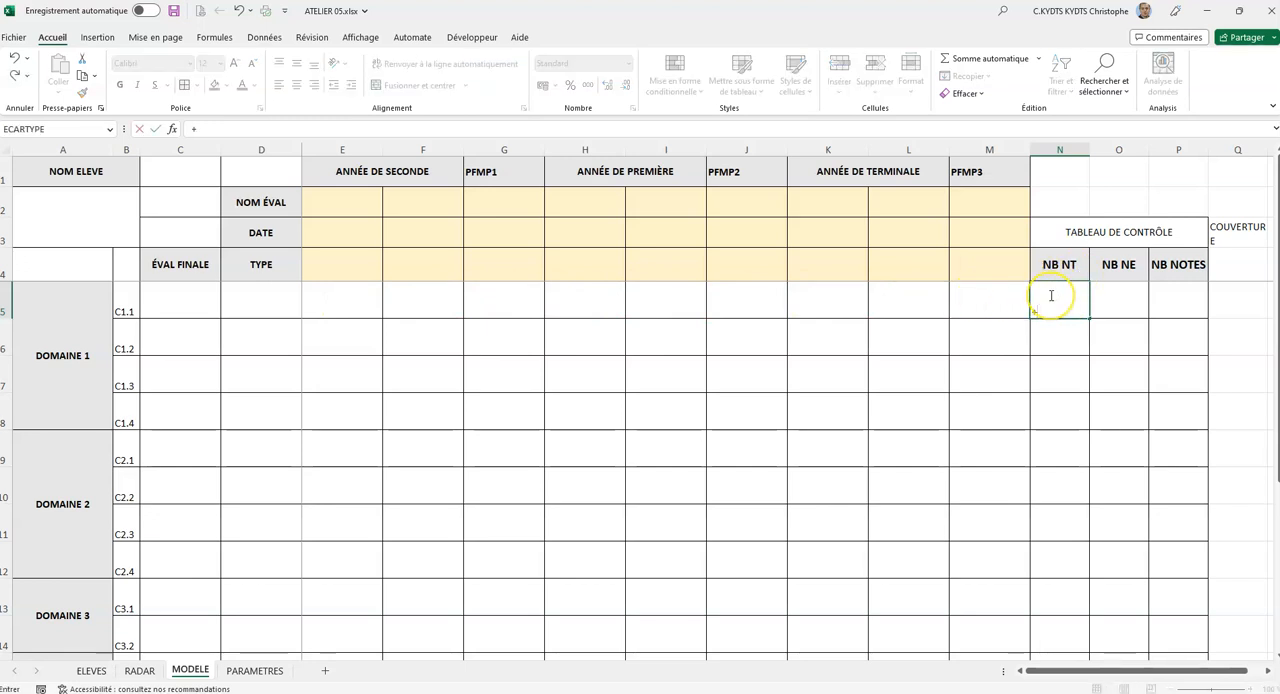
key(BackSpace)
text(=NB)
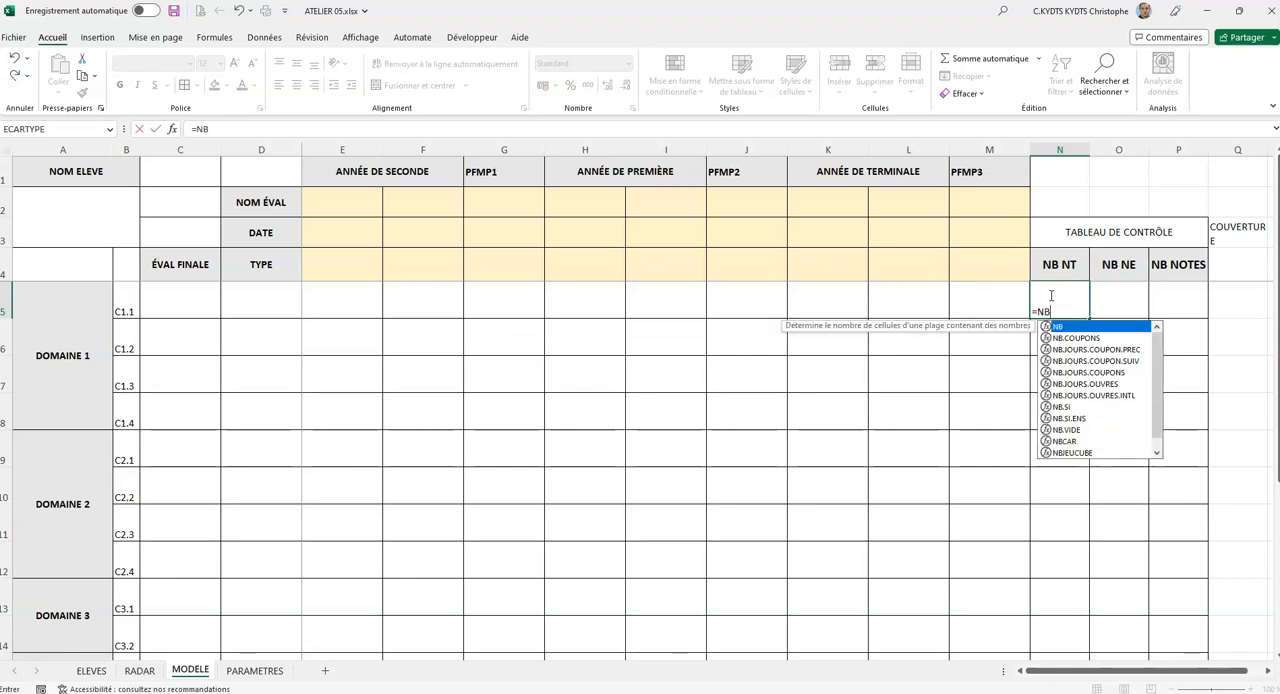
text(.SI5)
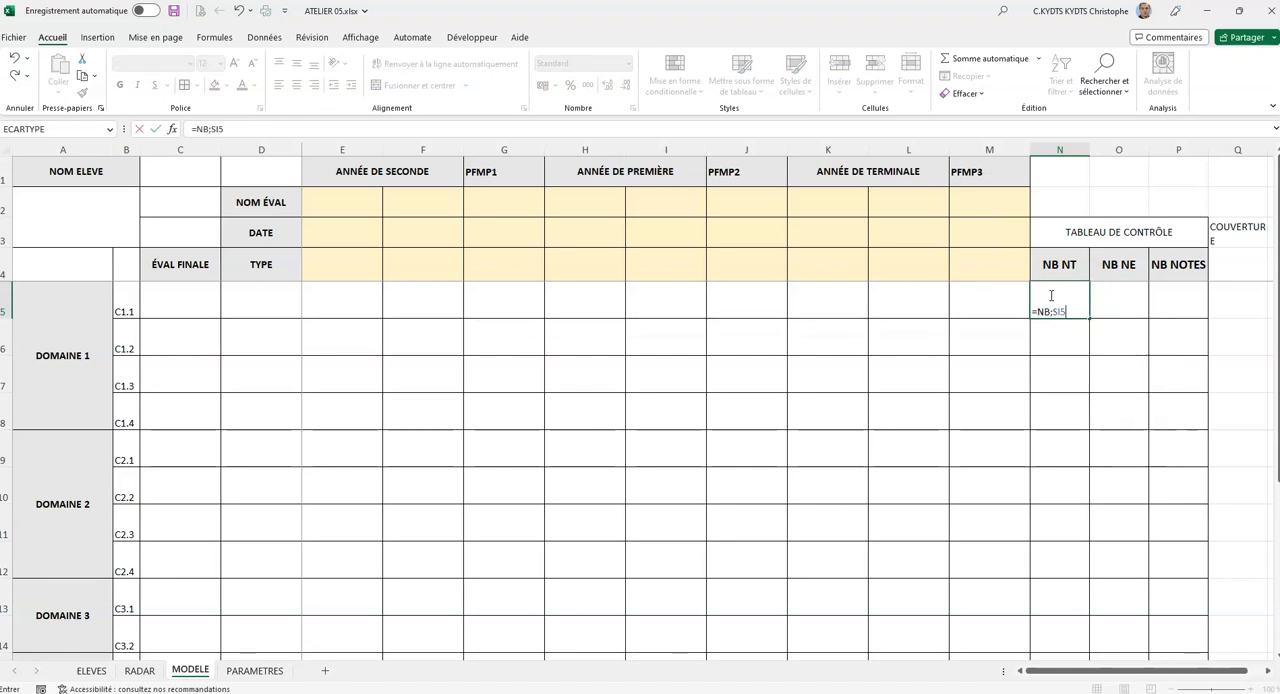
key(BackSpace)
key(BackSpace)
key(BackSpace)
key(BackSpace)
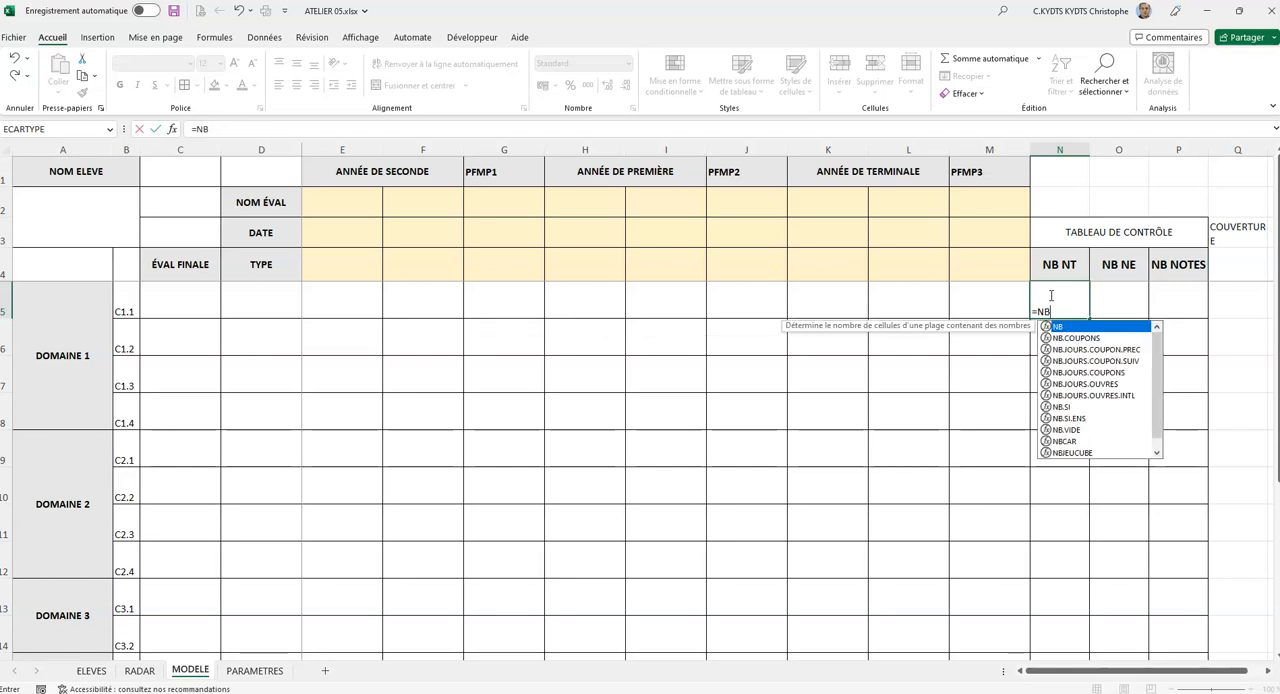
text(.SI5)
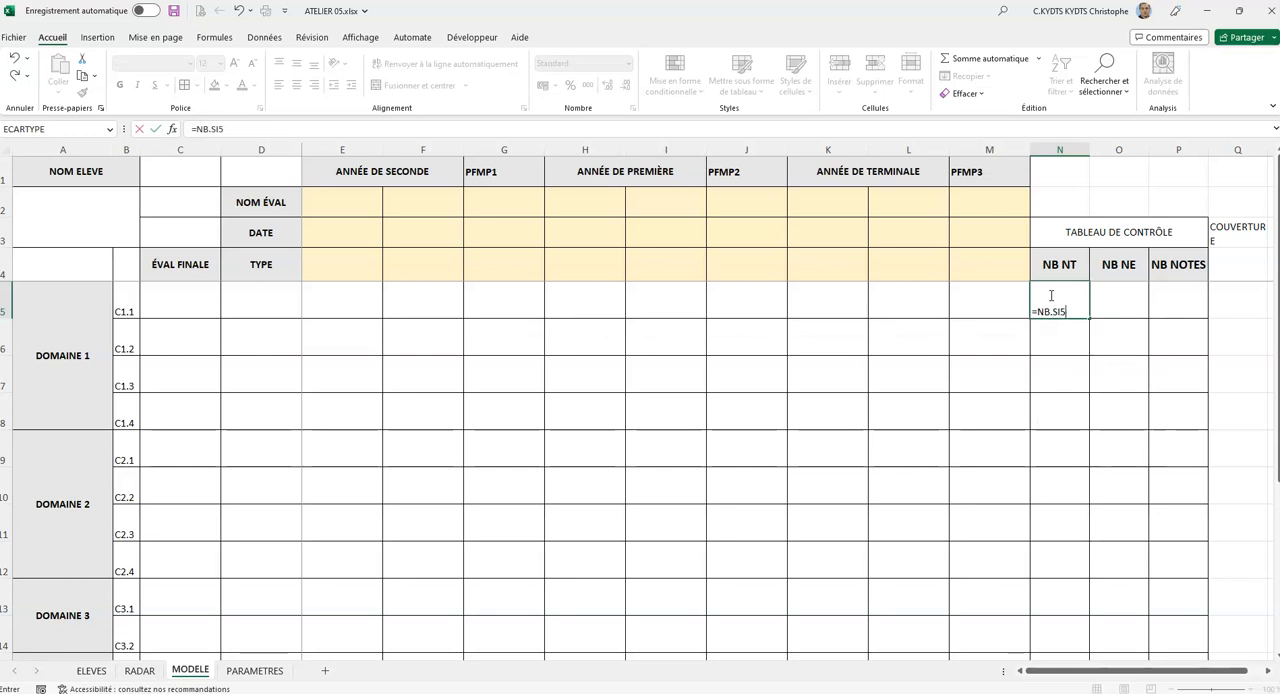
key(BackSpace)
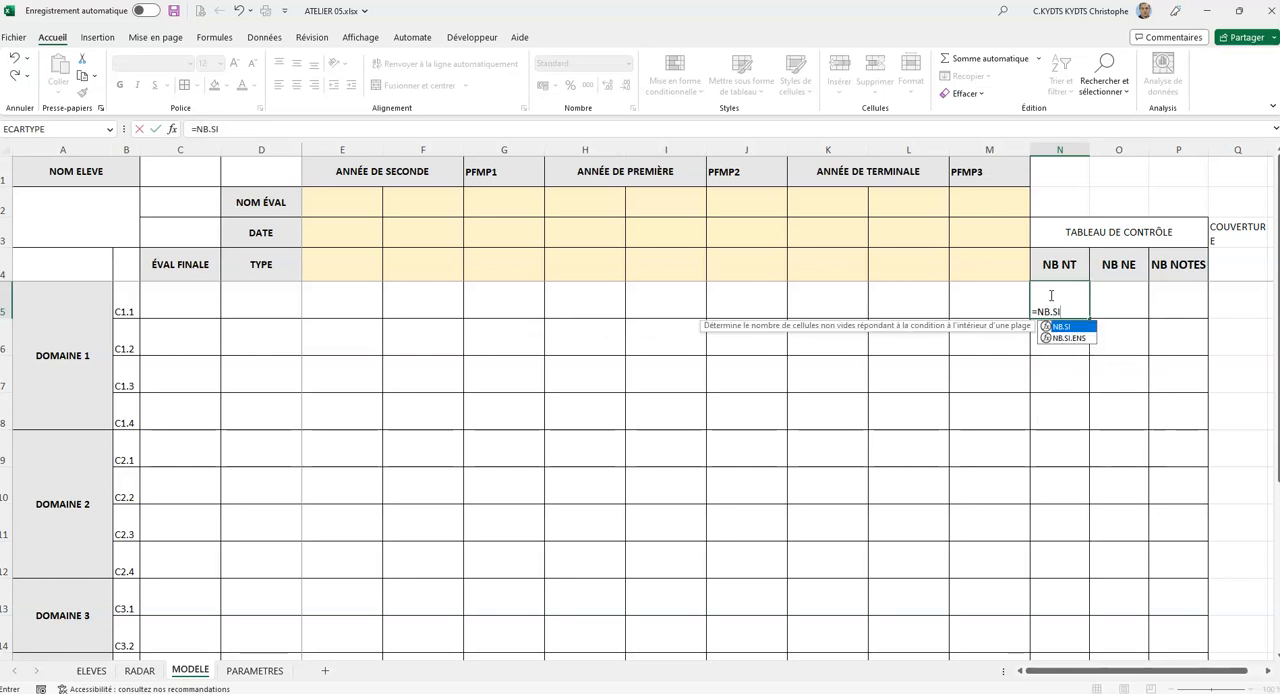
text(()
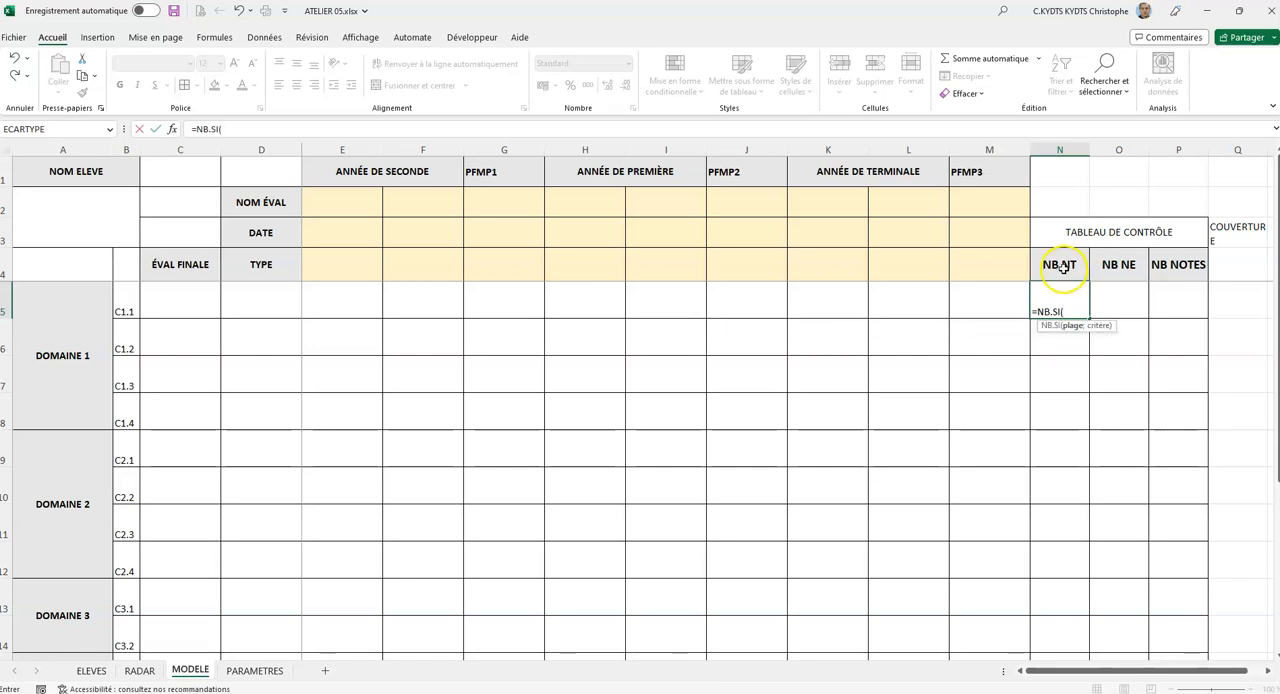
drag(342, 298, 985, 298)
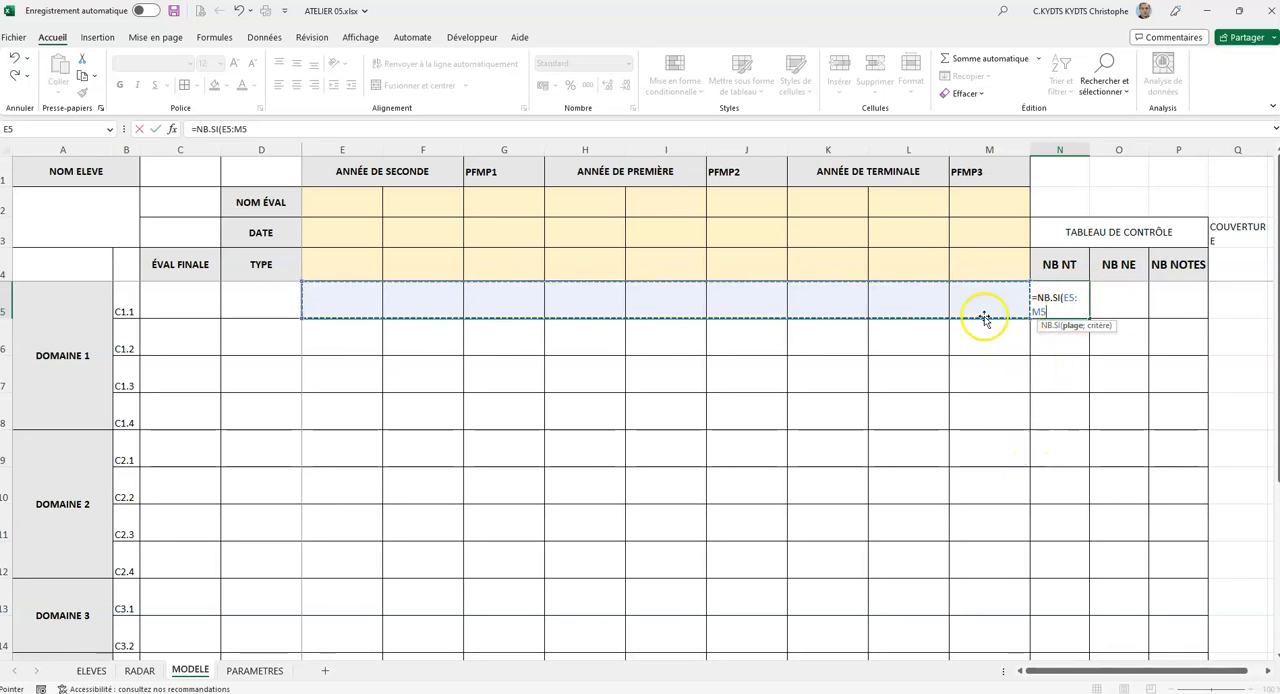
text(.)
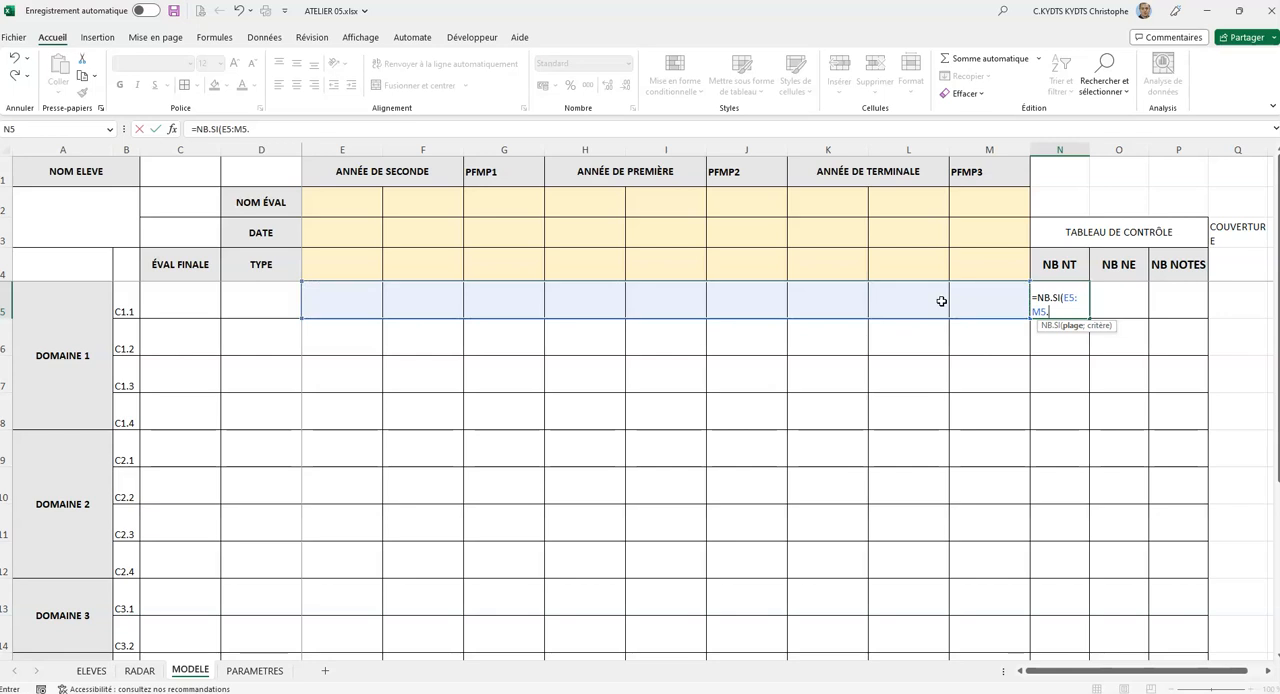
key(BackSpace)
text(;"NT"))
key(Return)
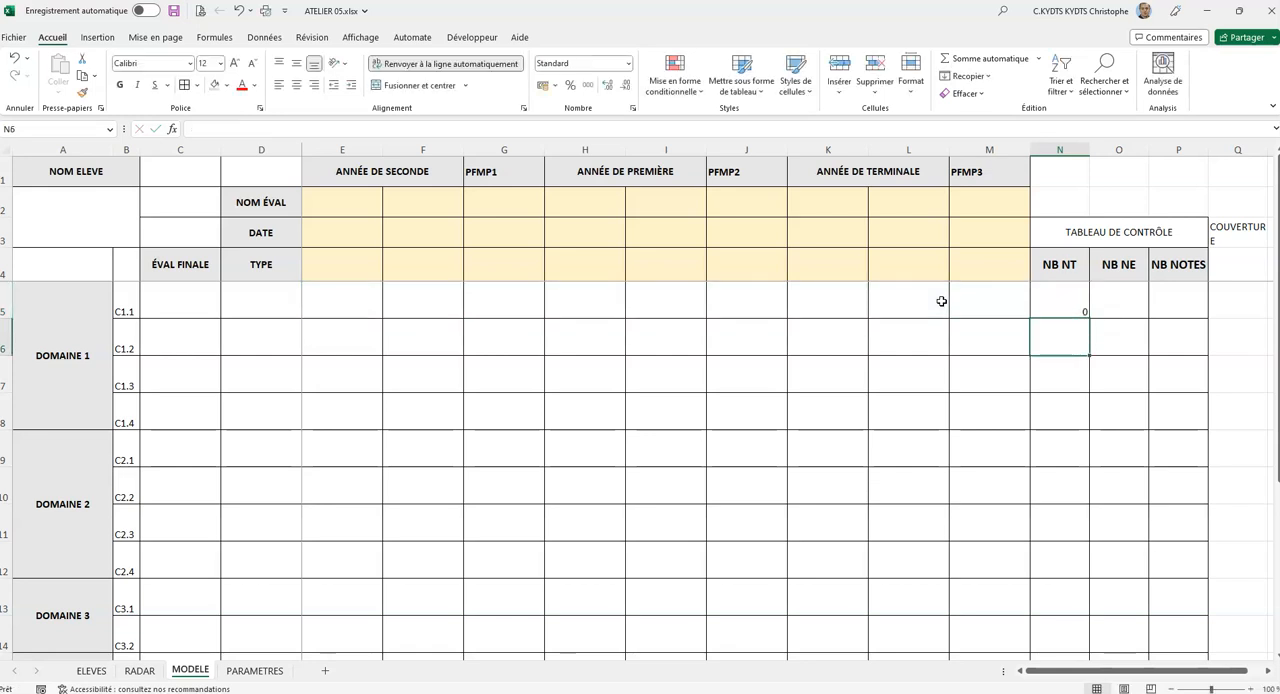
click(1060, 300)
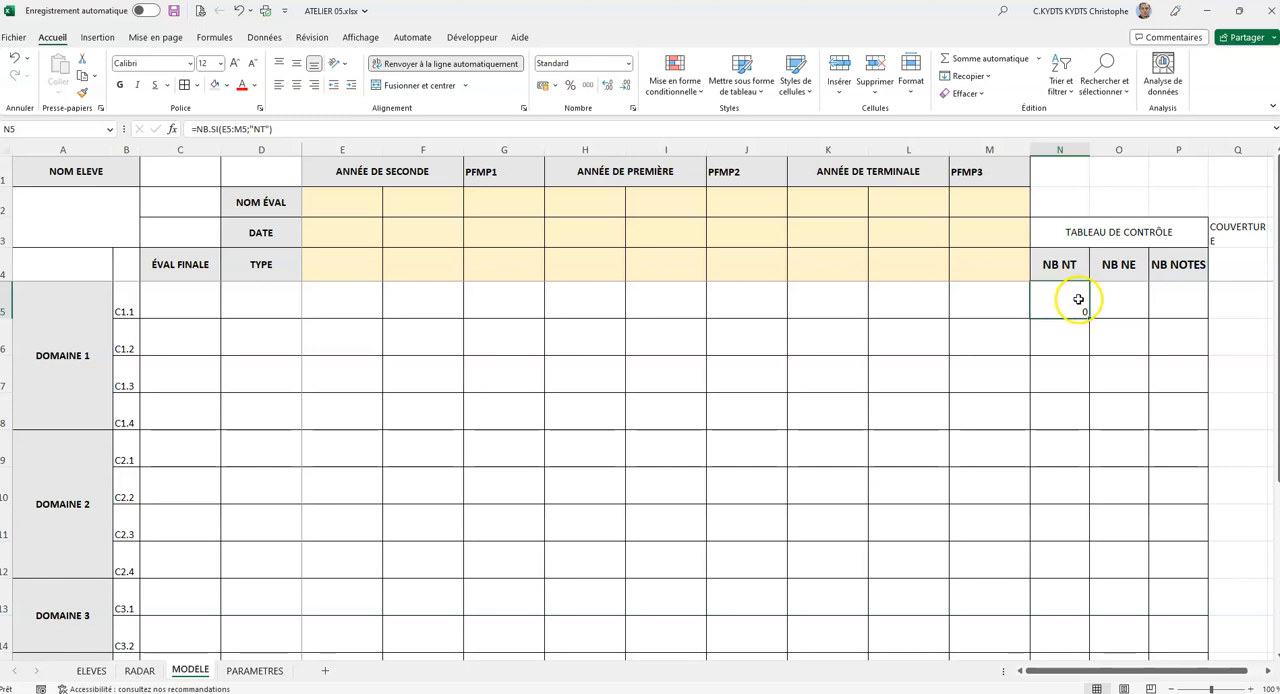
Enter the sample mark NT in E5 to test the NB NT count in N5.
click(376, 292)
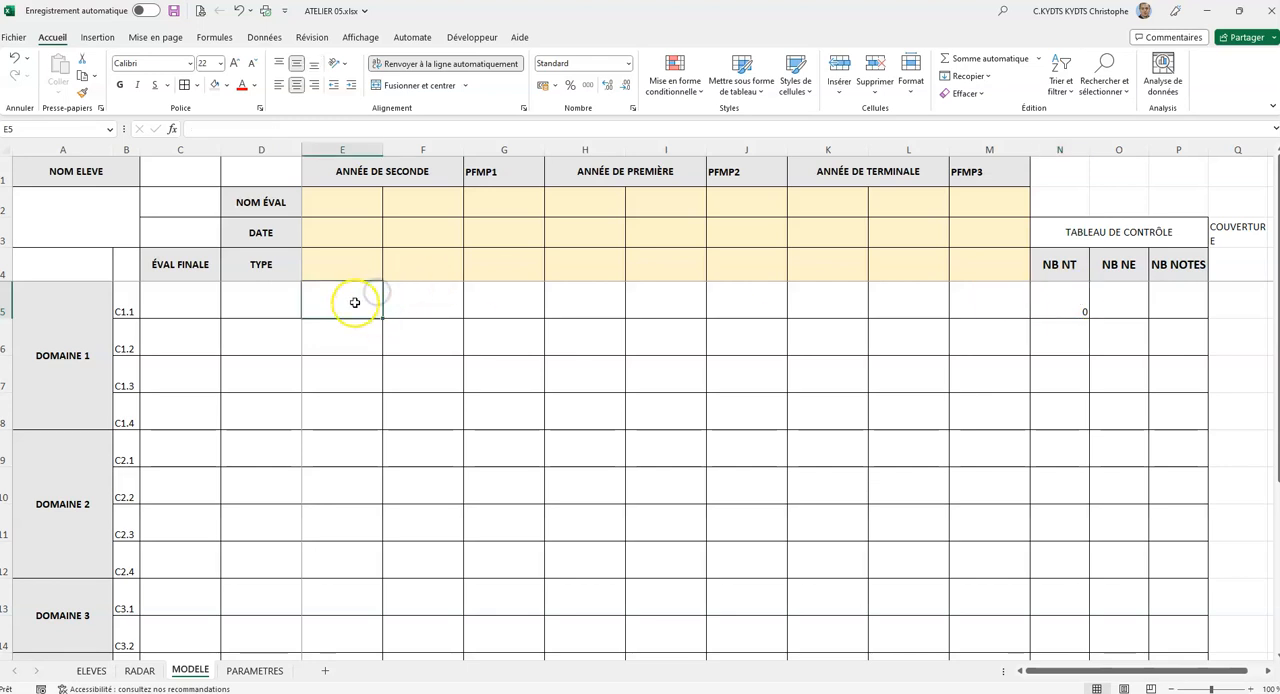
text(NT)
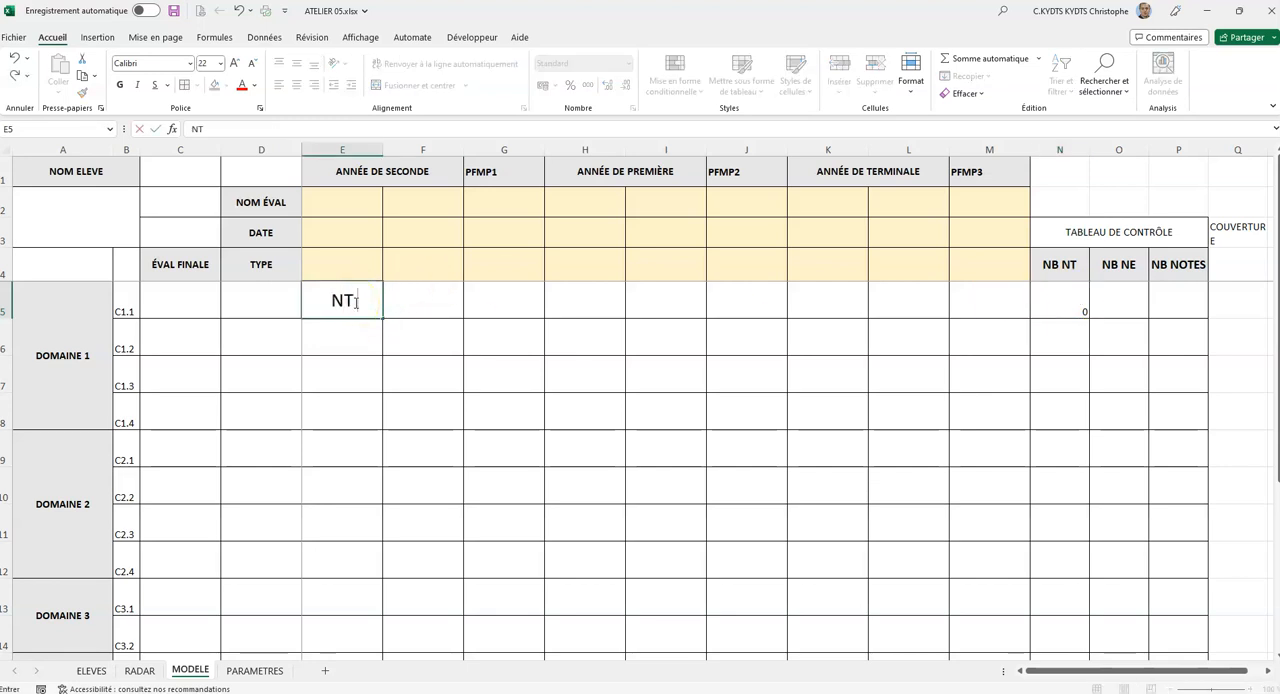
key(Return)
click(352, 301)
text(NT)
key(Return)
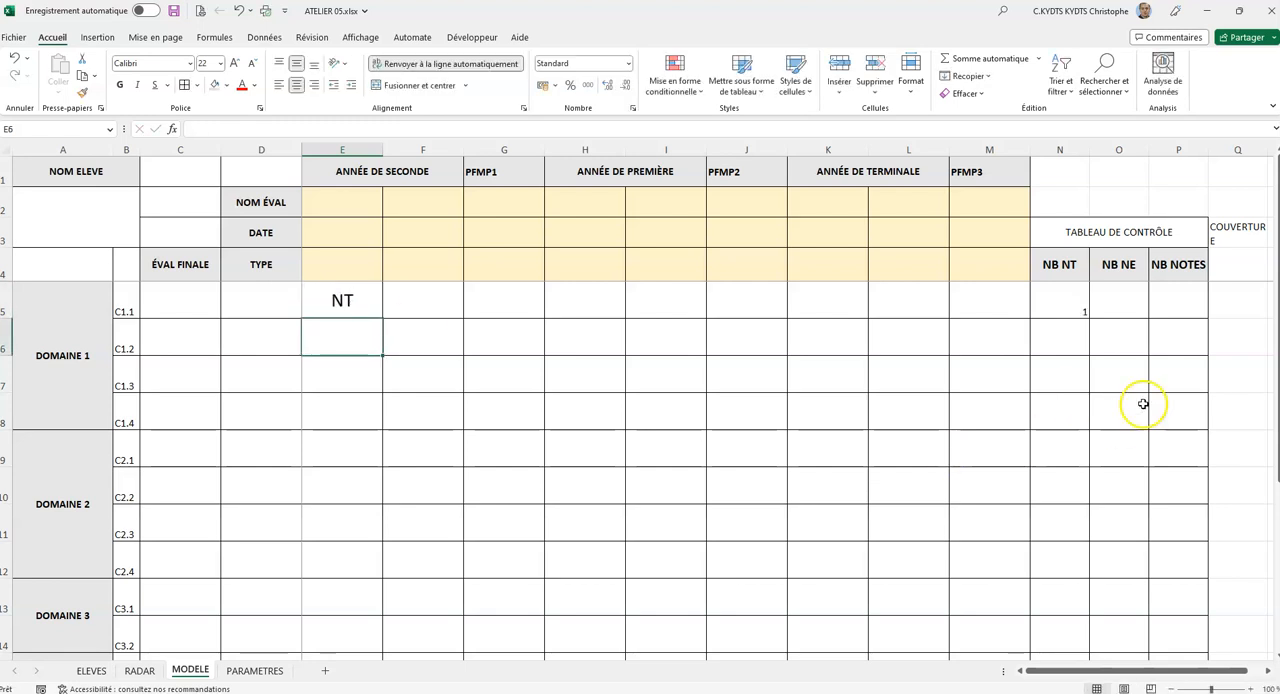
click(1063, 305)
Enter the formula =NB.SI(E5:M5;"NE") in O5 to count the NE marks for competency C1.1.
click(1114, 306)
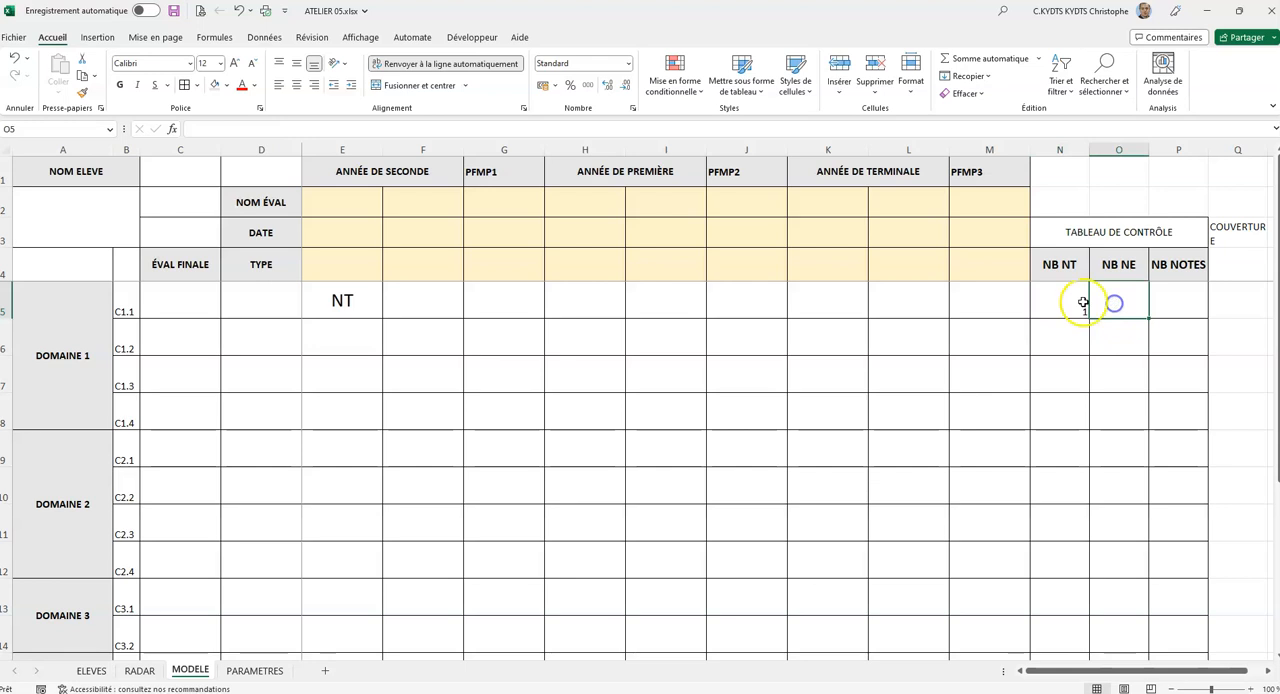
text(=)
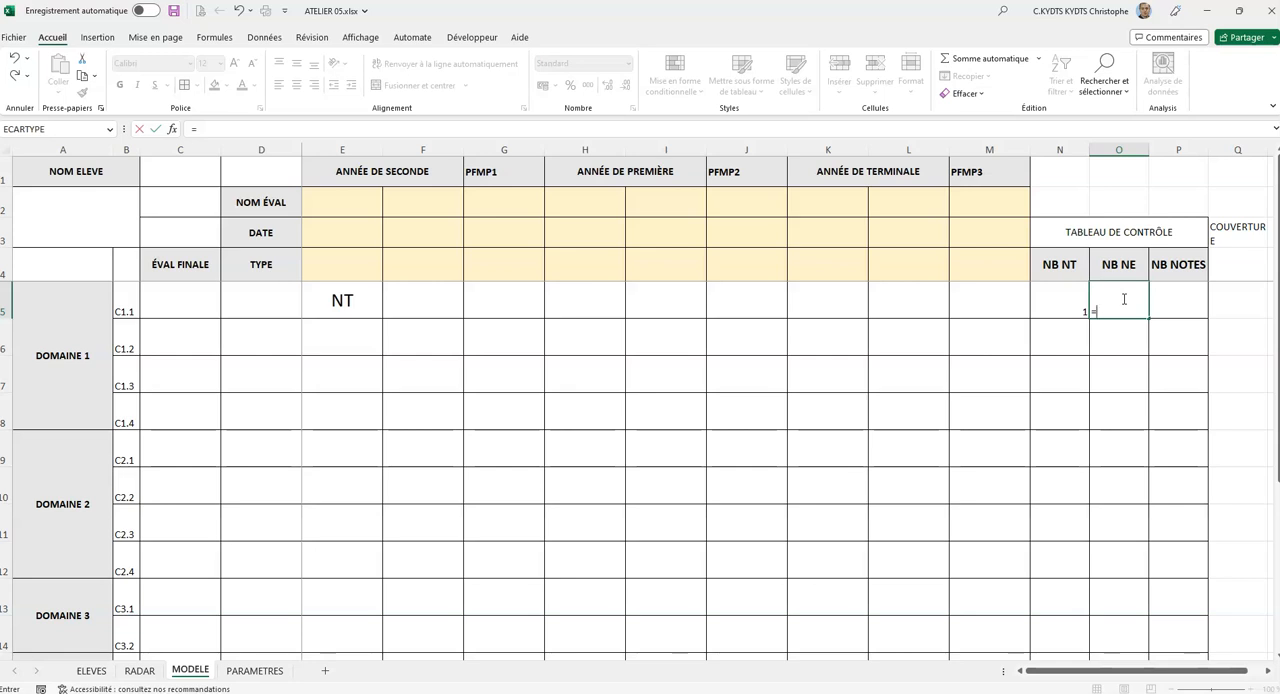
text(nb.si)
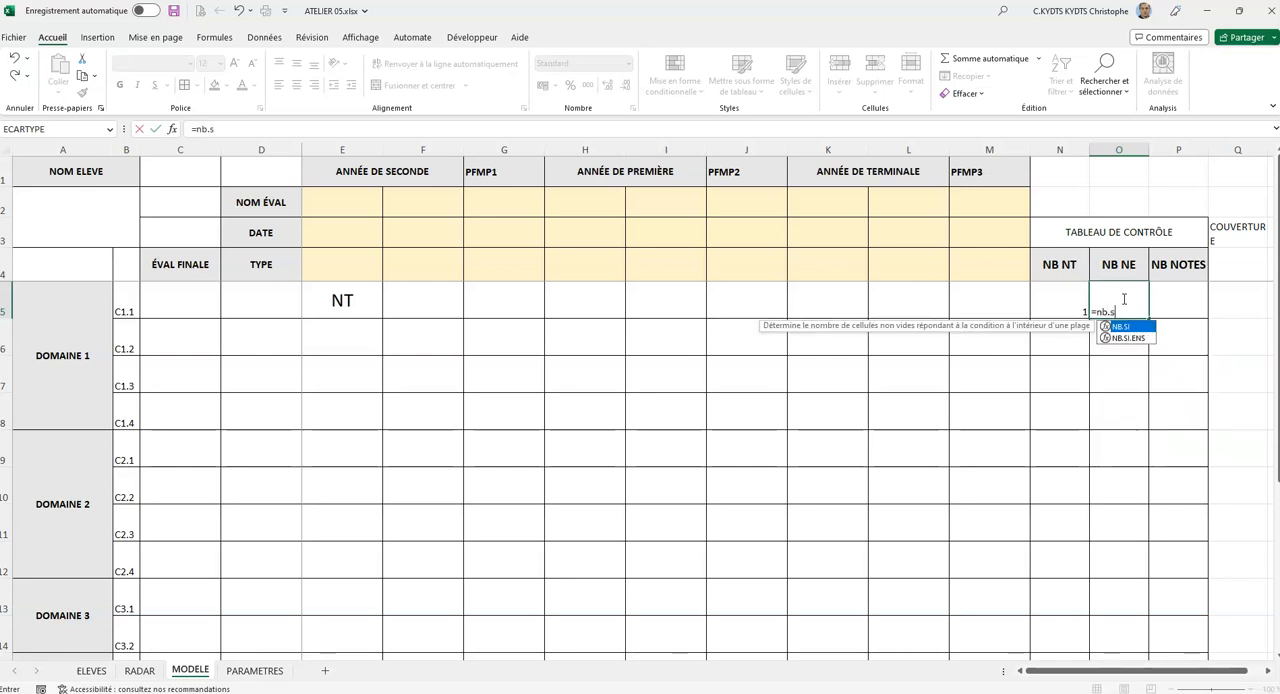
text(()
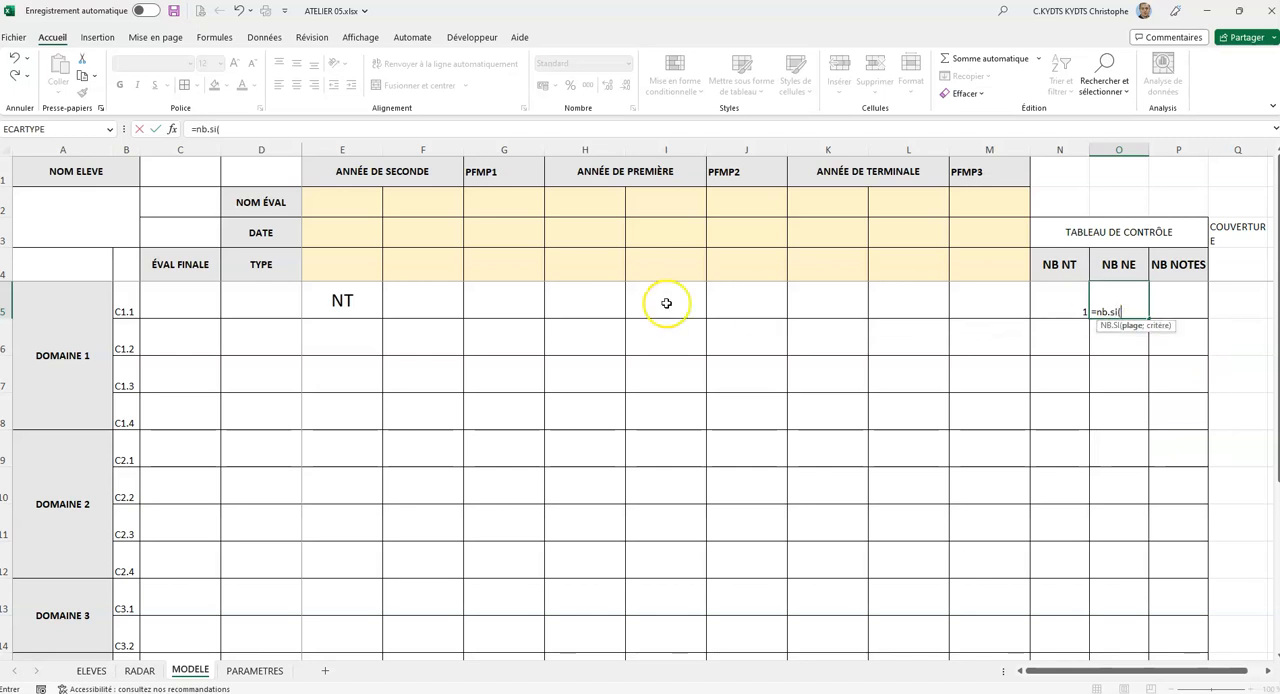
drag(340, 301, 962, 297)
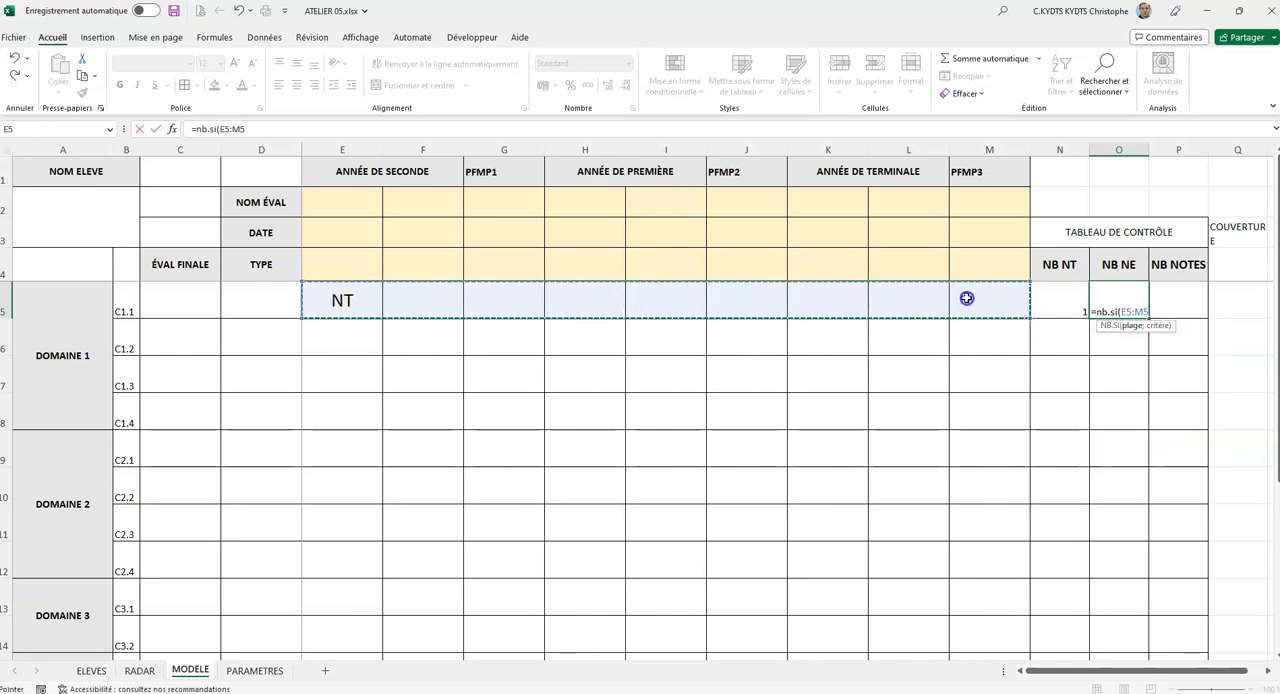
text(;"NE)
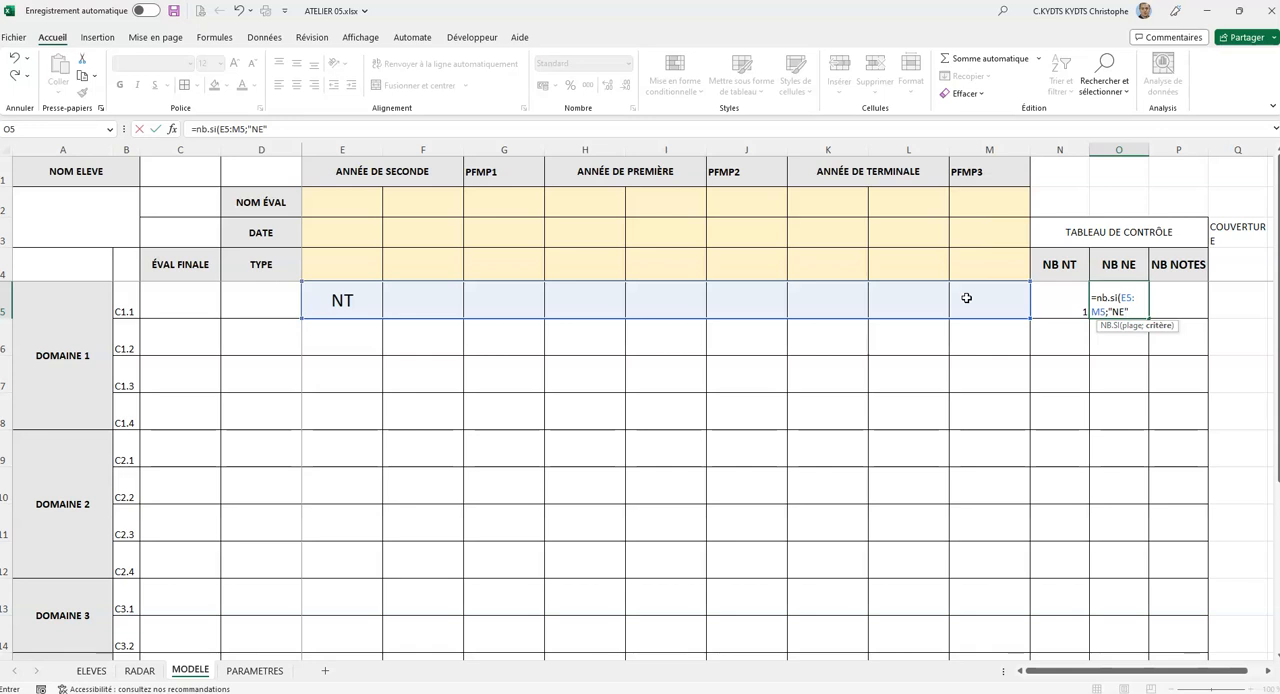
text())
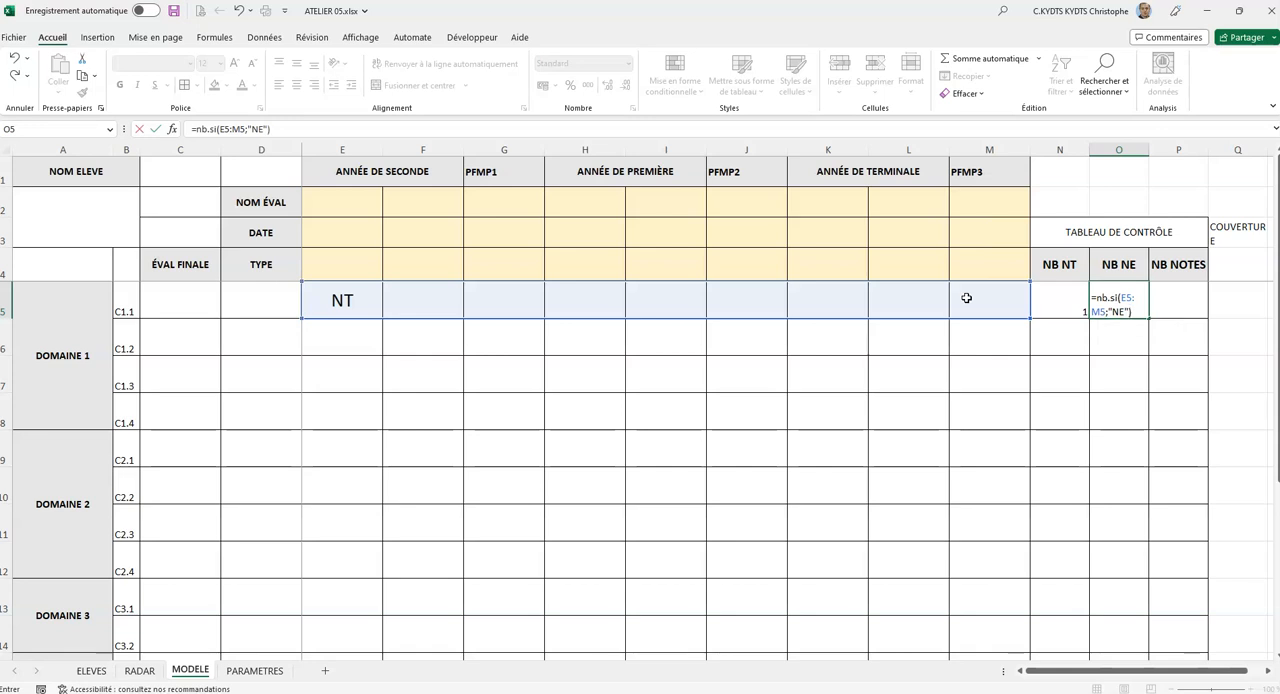
key(Return)
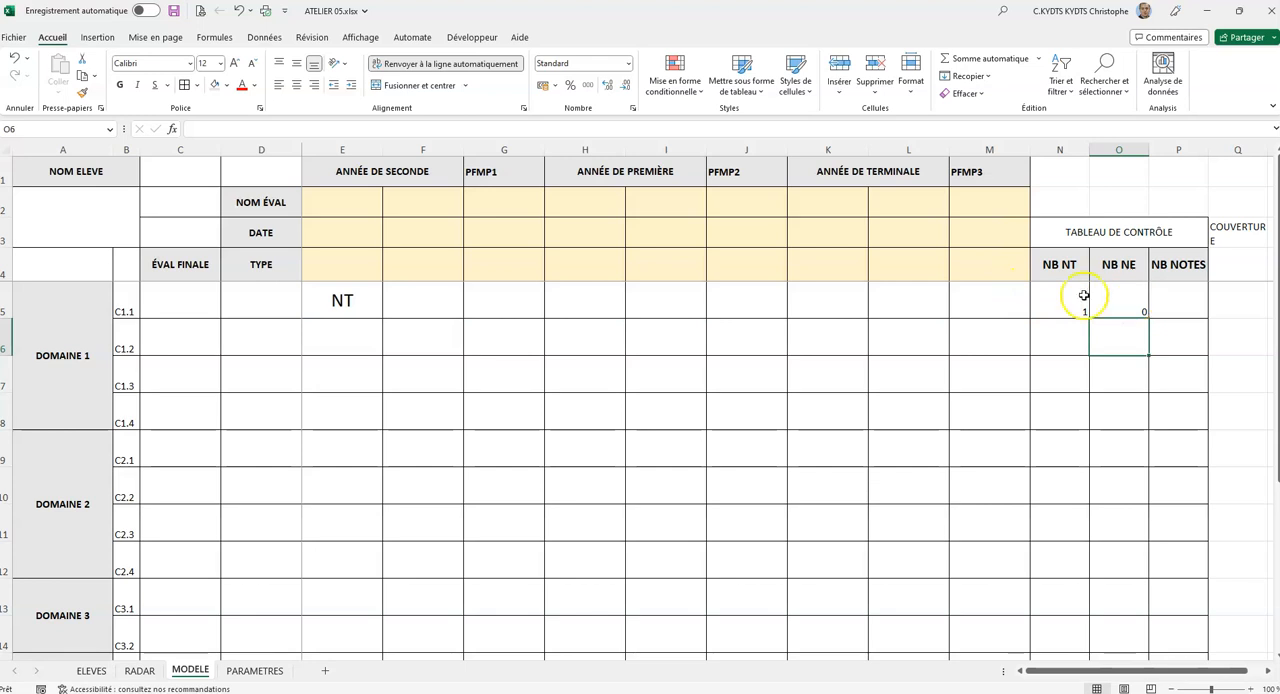
Enter the sample mark NE in F5 to test the NB NE count in O5.
click(436, 297)
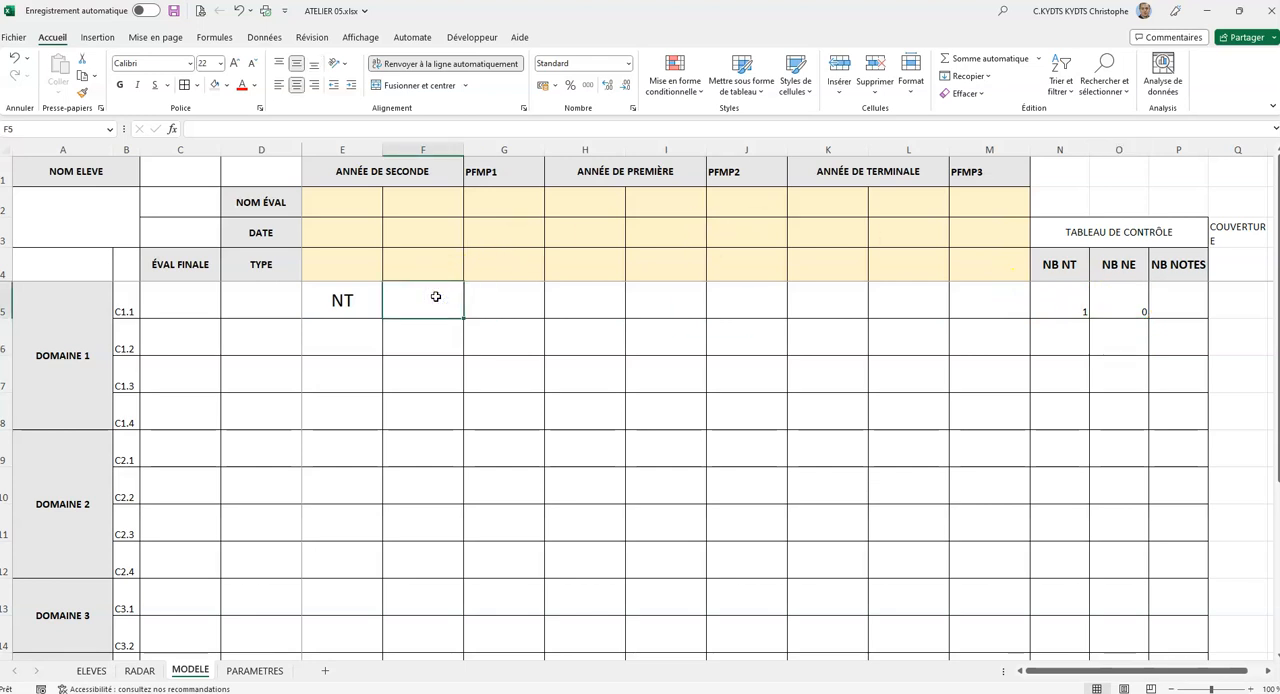
text(NE)
key(Return)
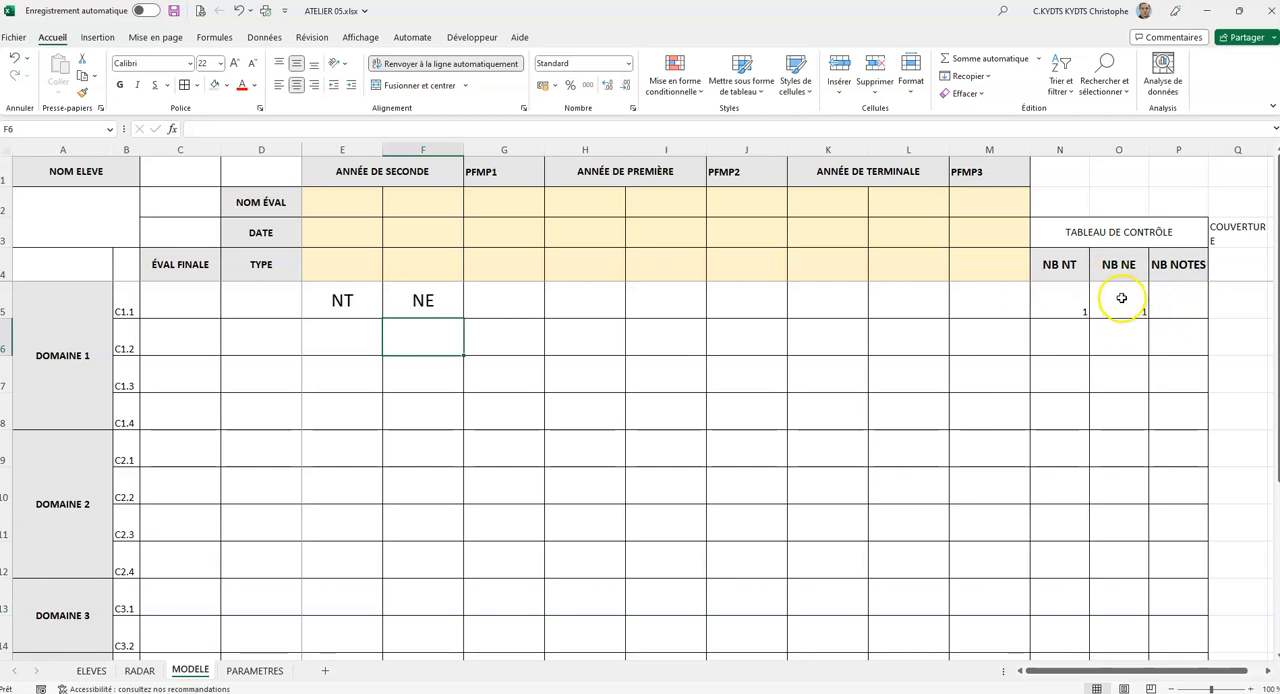
Enter the formula =NB(E5:M5) in P5 to count the numeric scores for competency C1.1.
click(1179, 300)
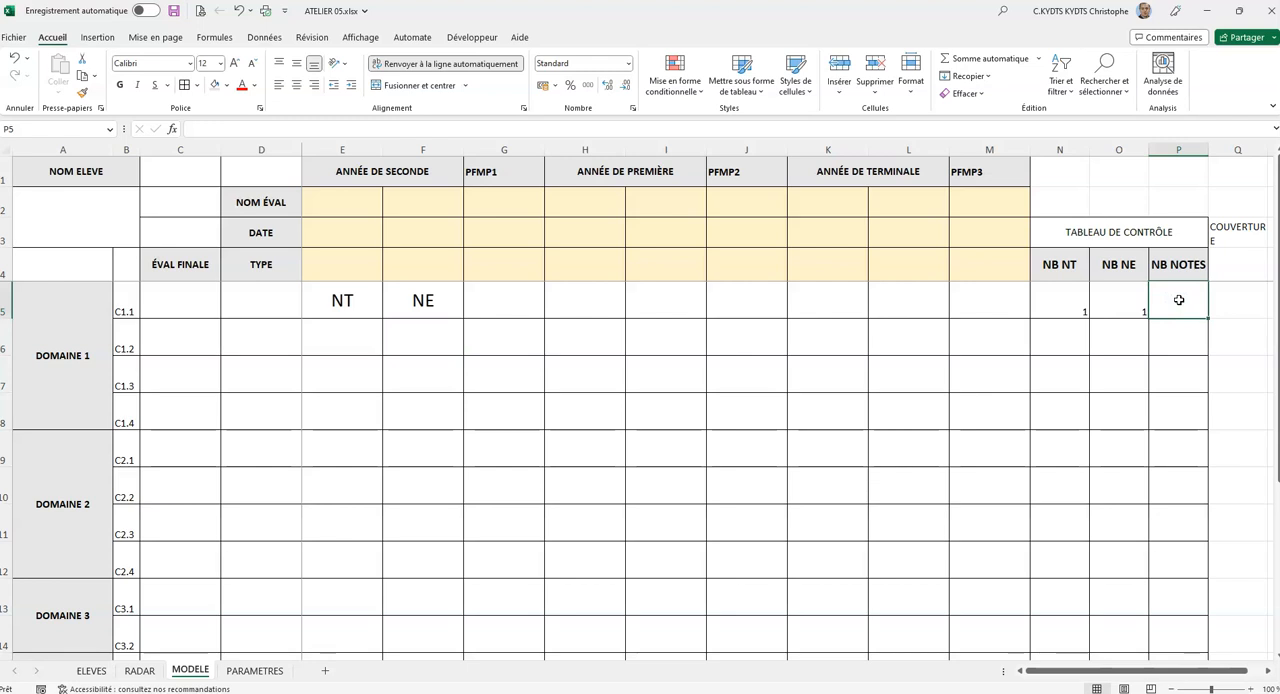
text(+)
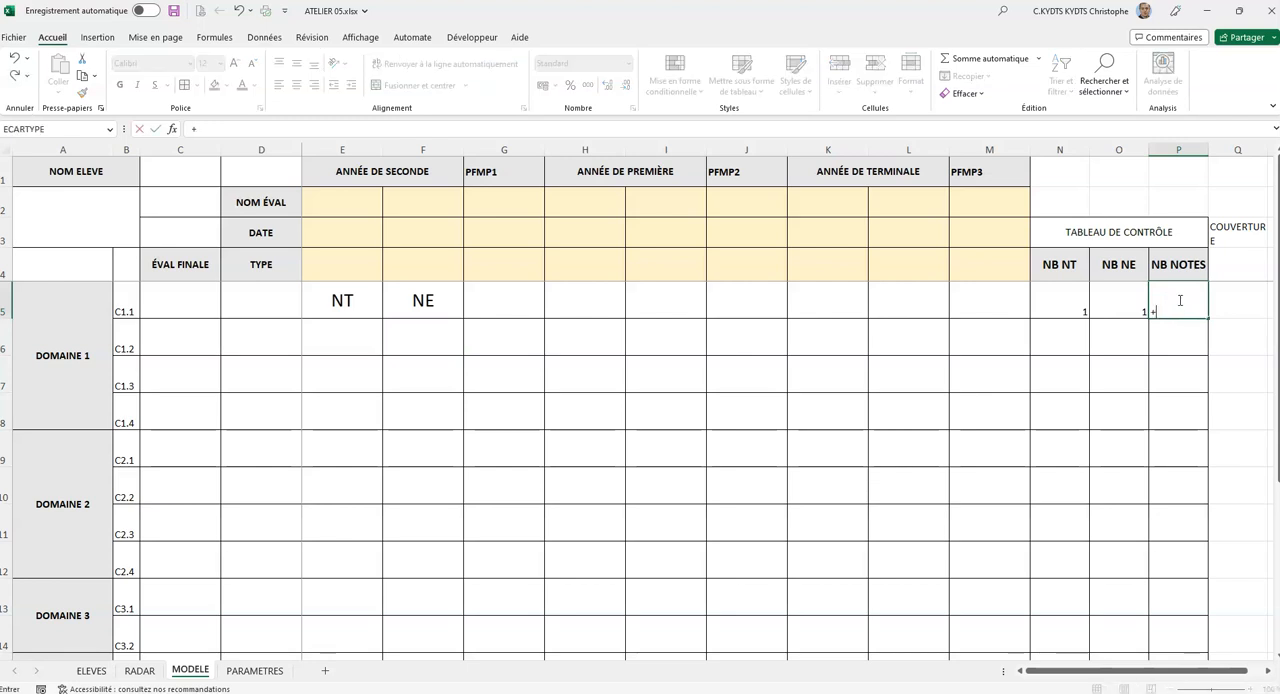
key(Escape)
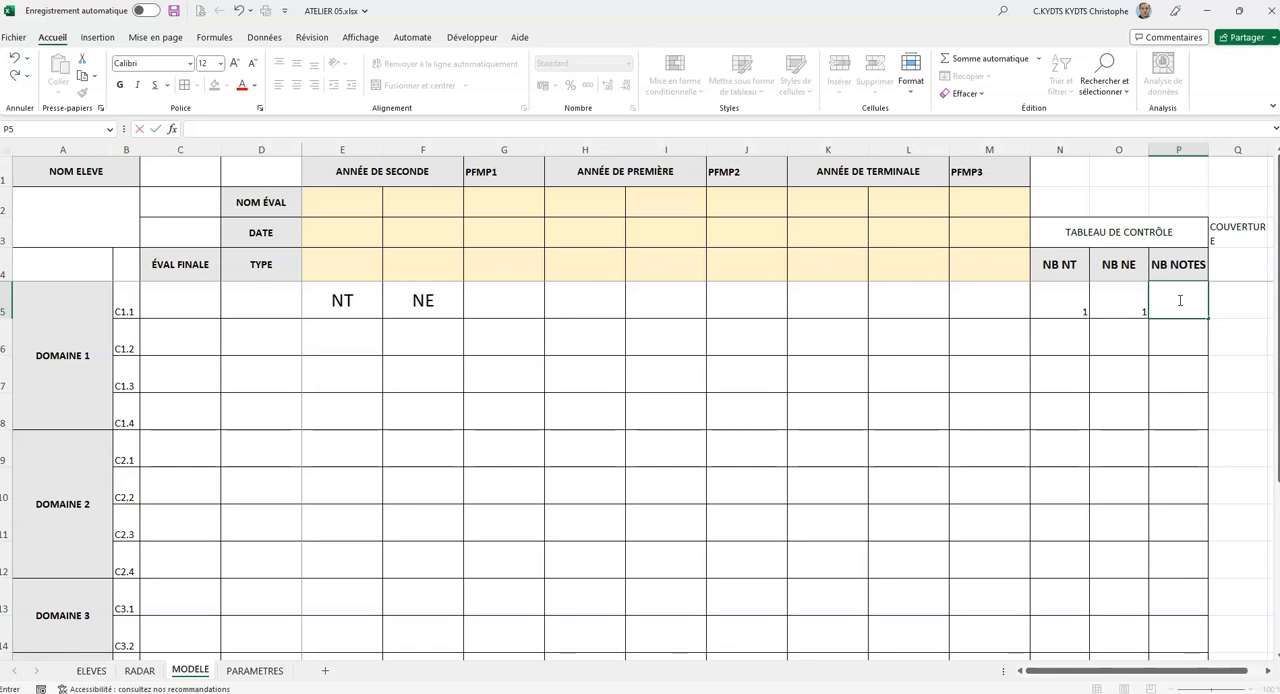
text(=nb)
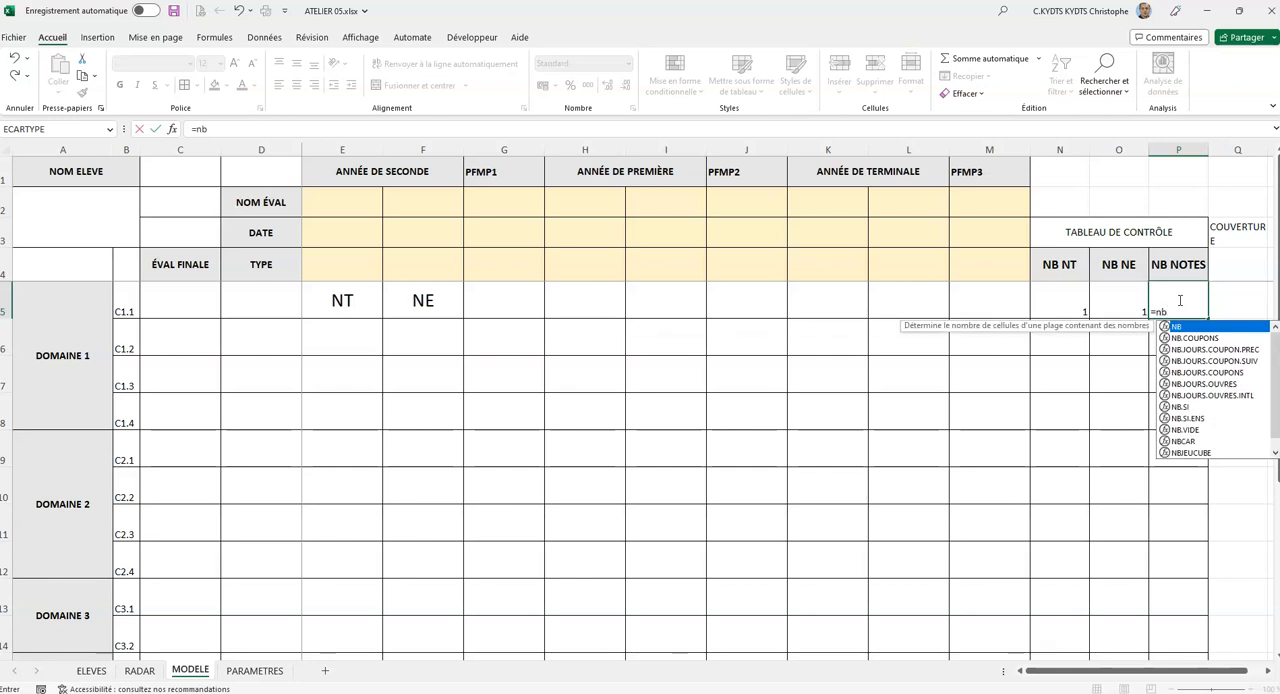
text(()
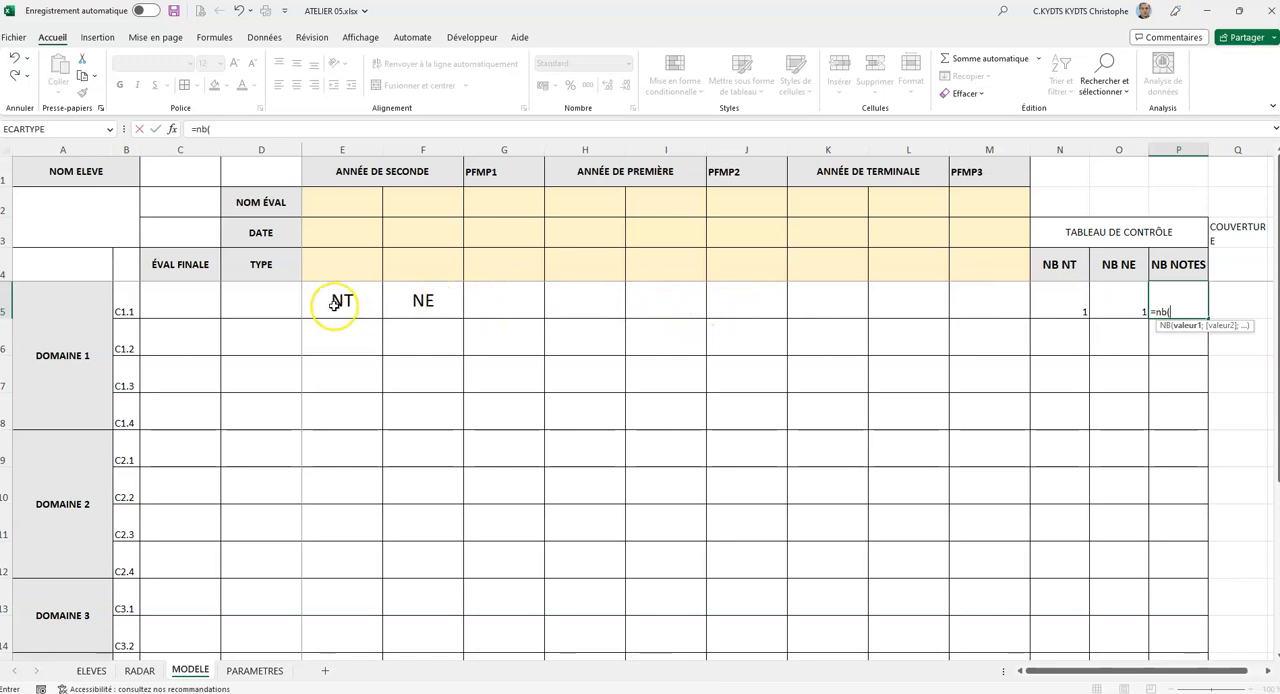
drag(336, 302, 970, 298)
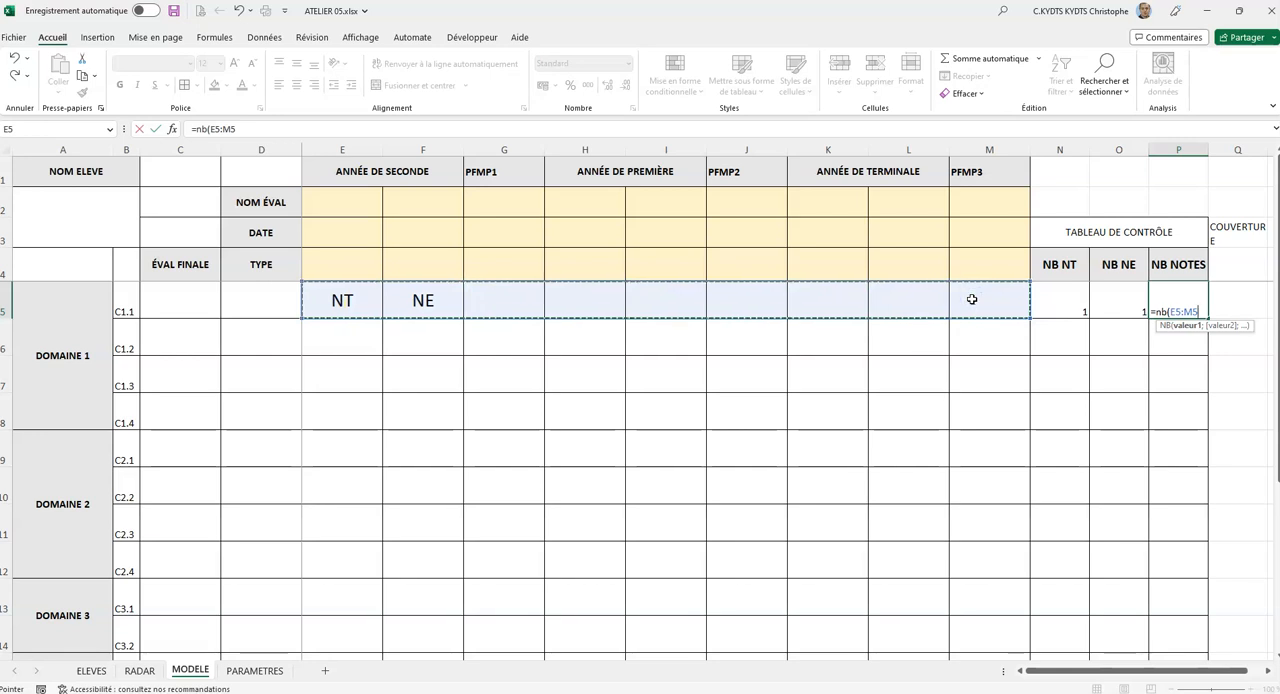
text())
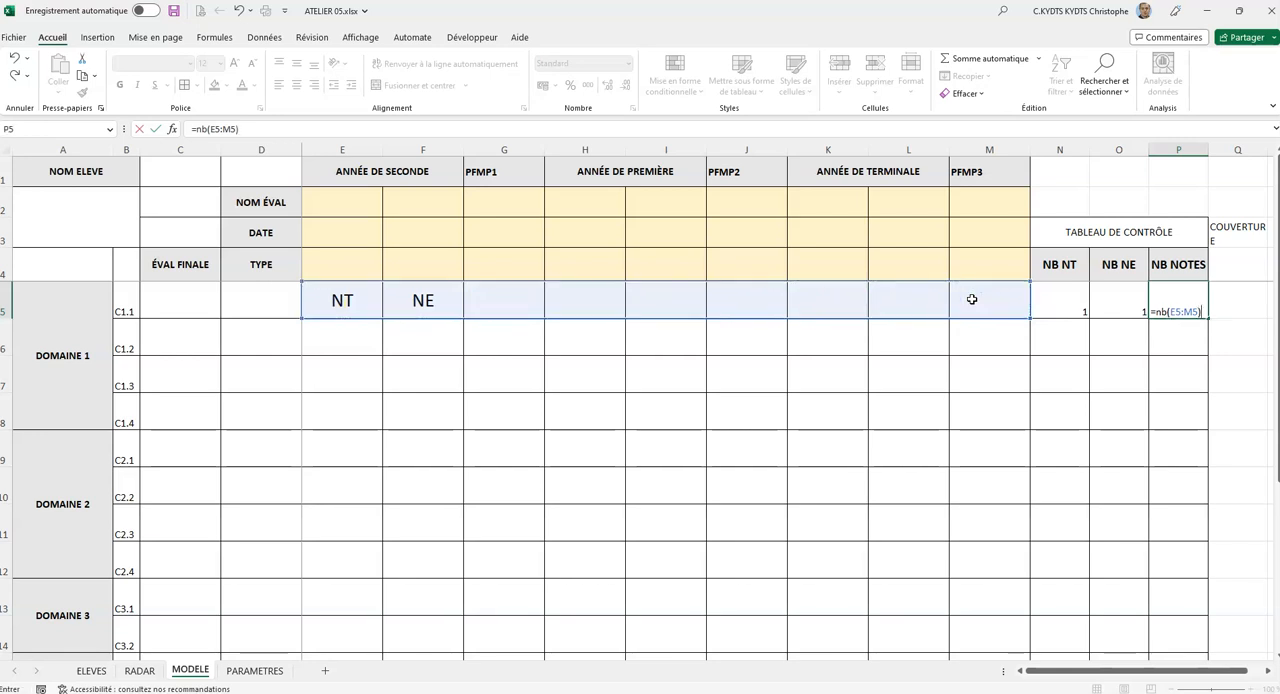
key(ctrl+Return)
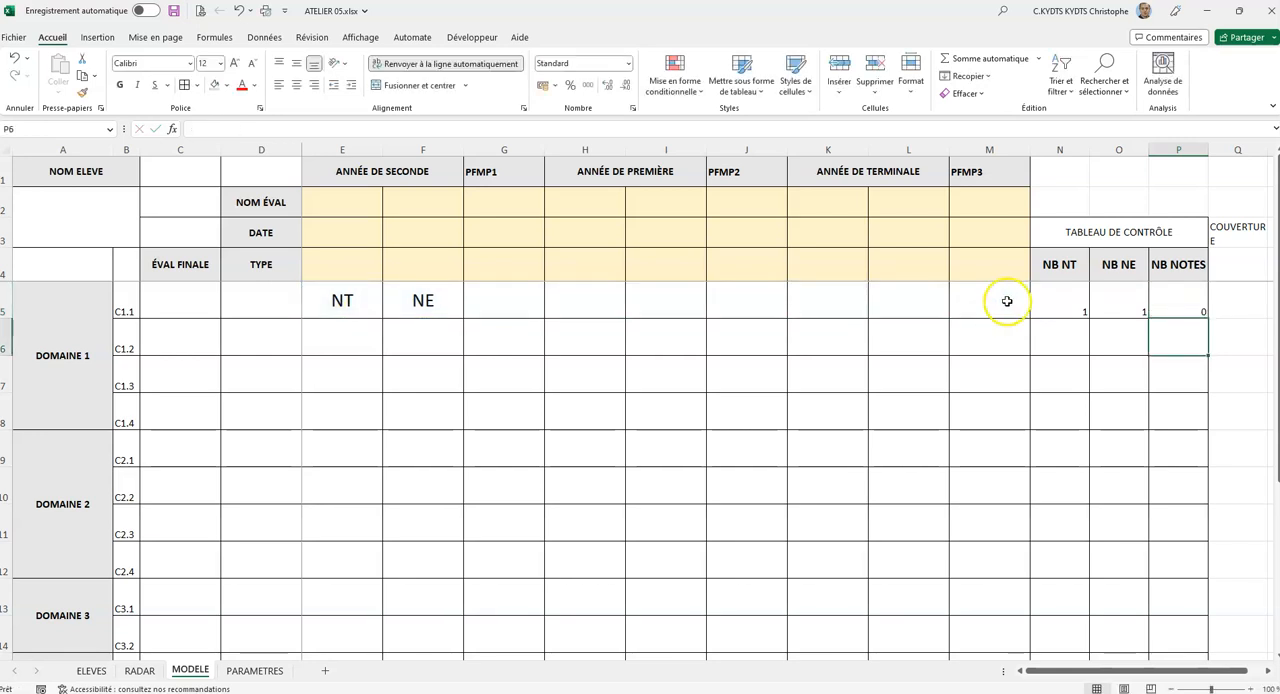
Enter the sample scores 1 in G5 and 2 in H5 to test the NB NOTES count.
click(503, 302)
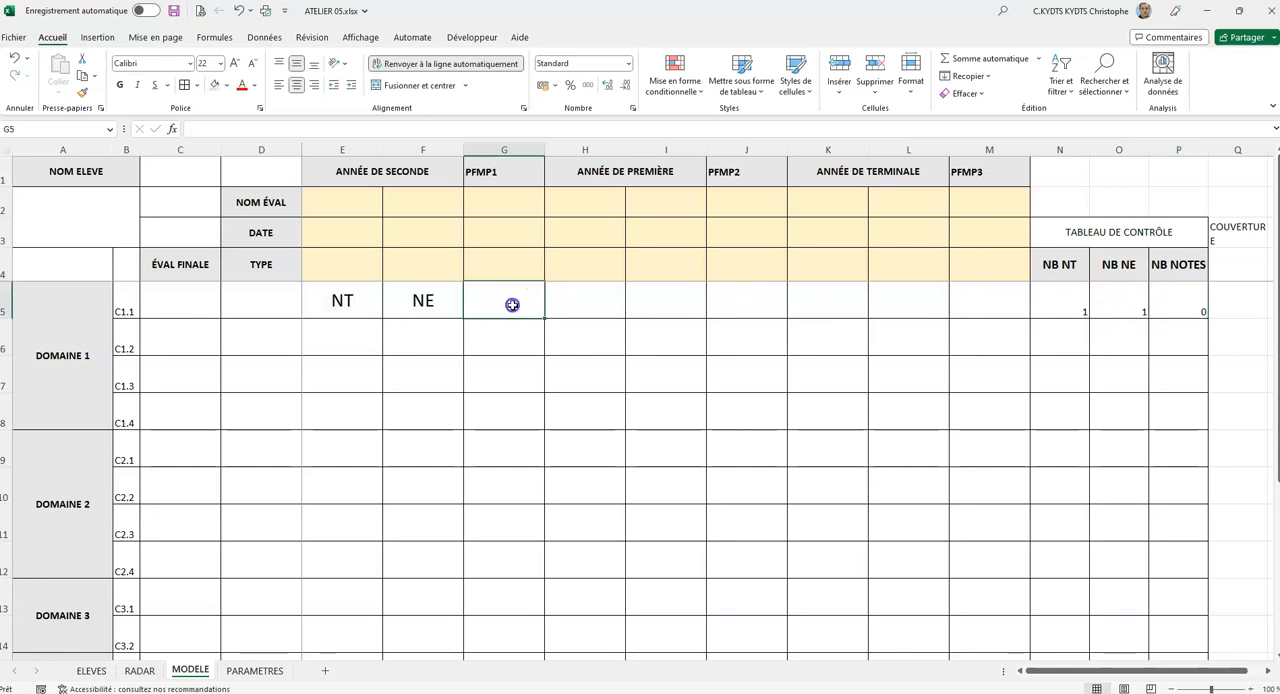
text(1)
key(Tab)
text(2)
key(Tab)
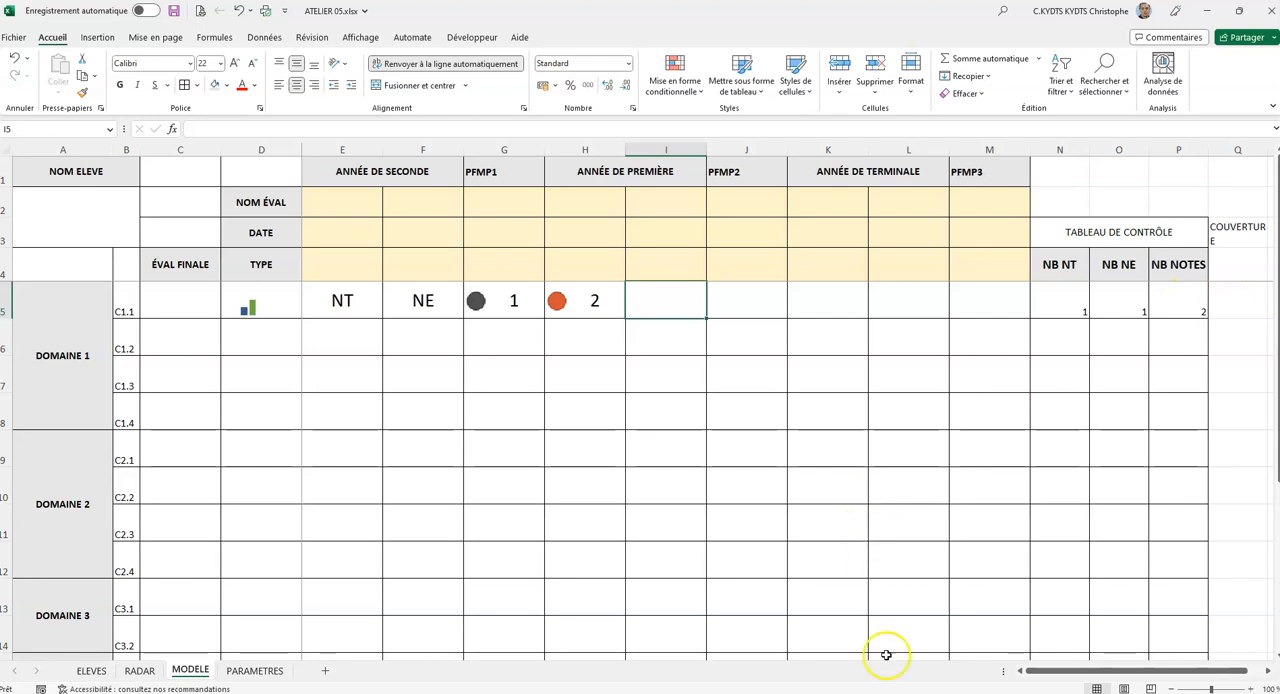
Enter the coverage formula =P5/SOMME(N5:P5) in Q5 and format the cell as a percentage.
click(1267, 672)
click(1267, 672)
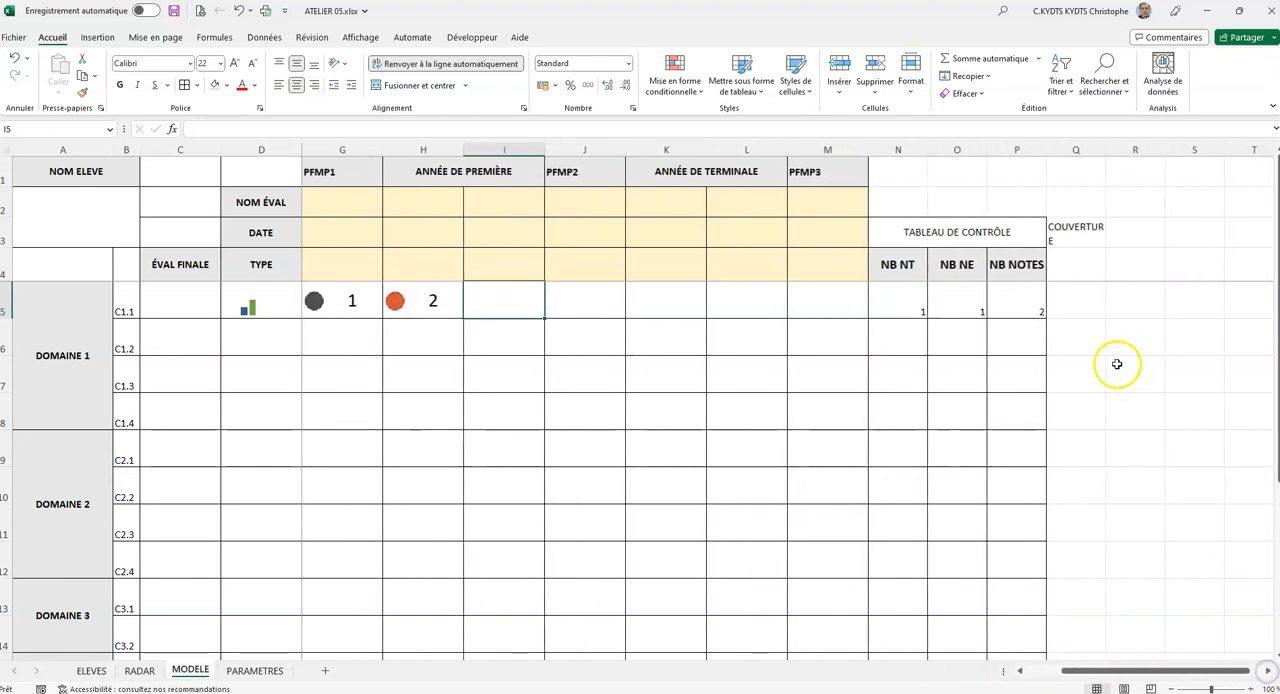
click(1060, 300)
text(=)
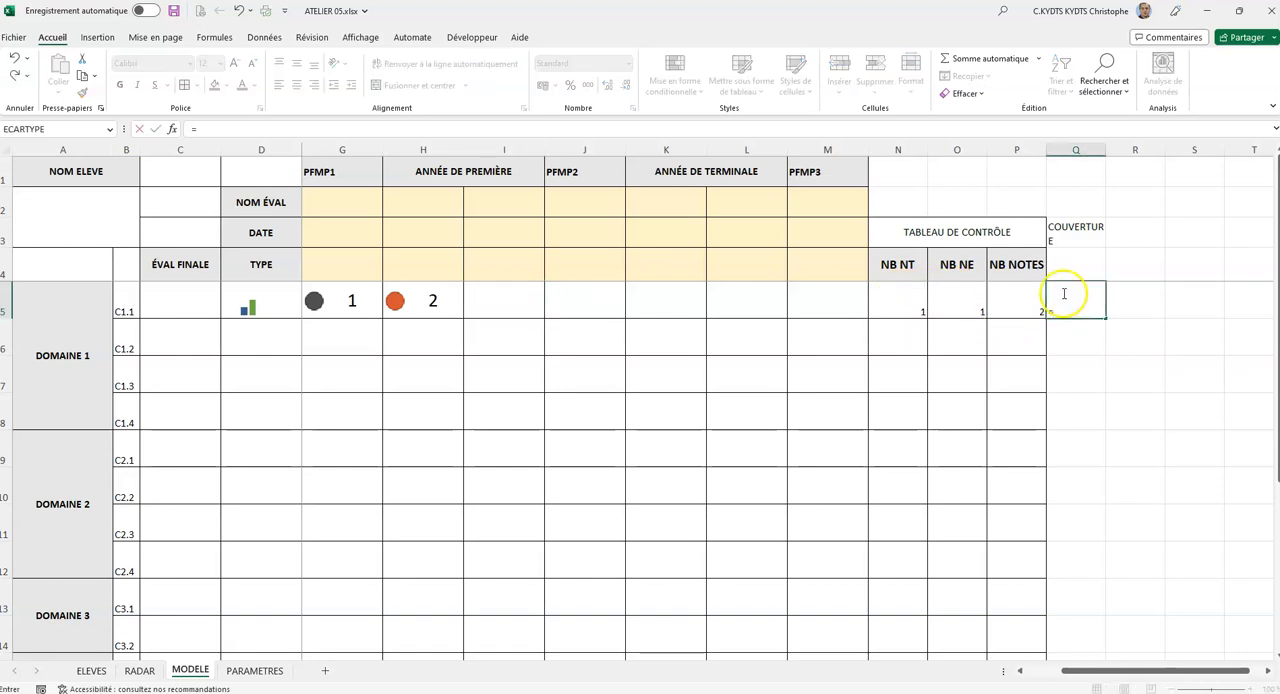
click(1022, 304)
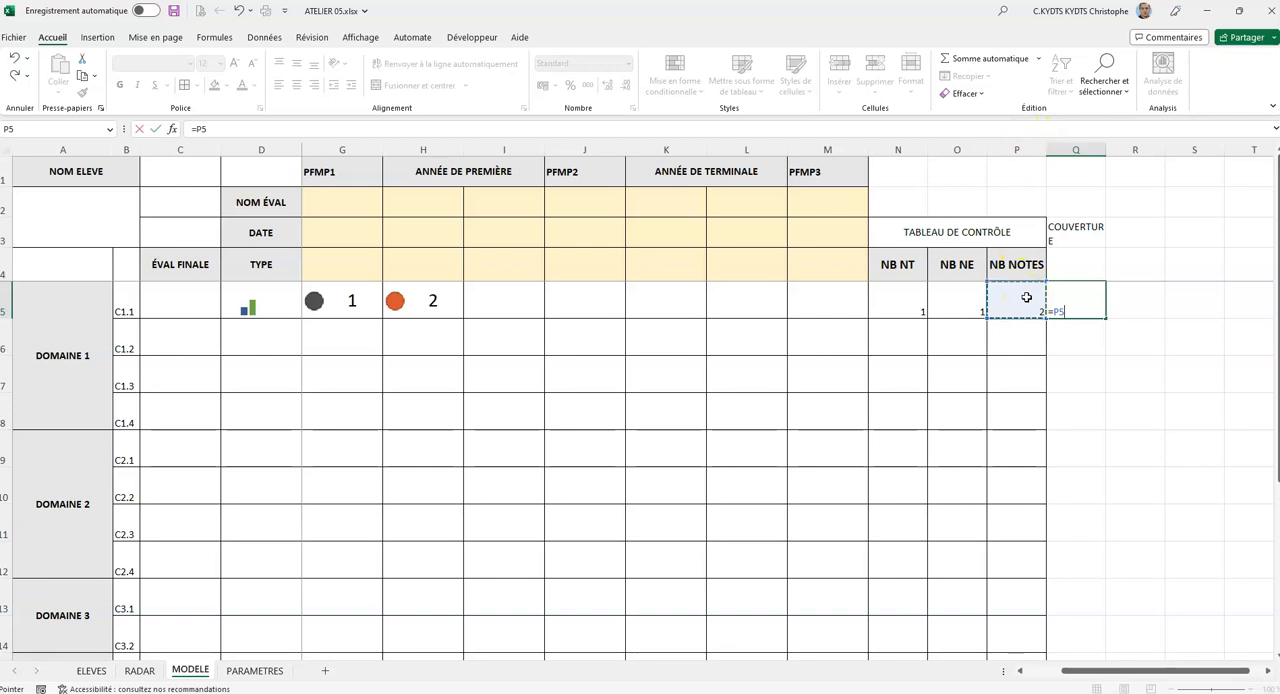
text(/somme()
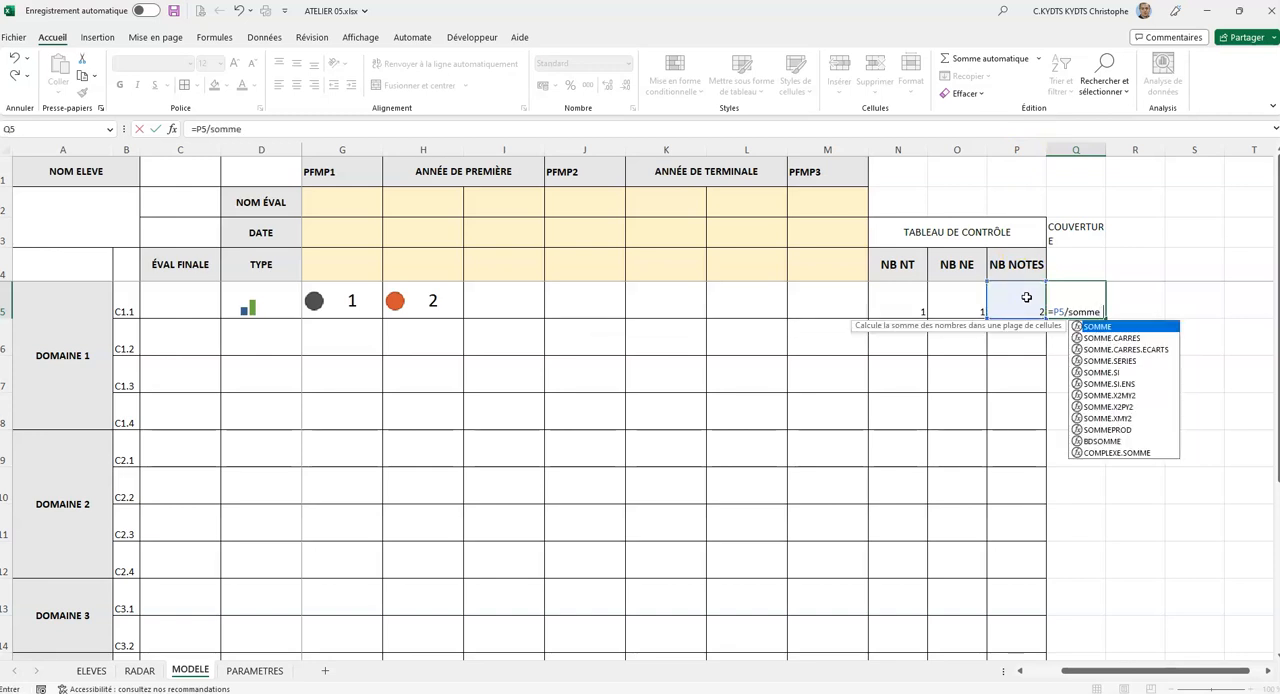
drag(894, 300, 1008, 295)
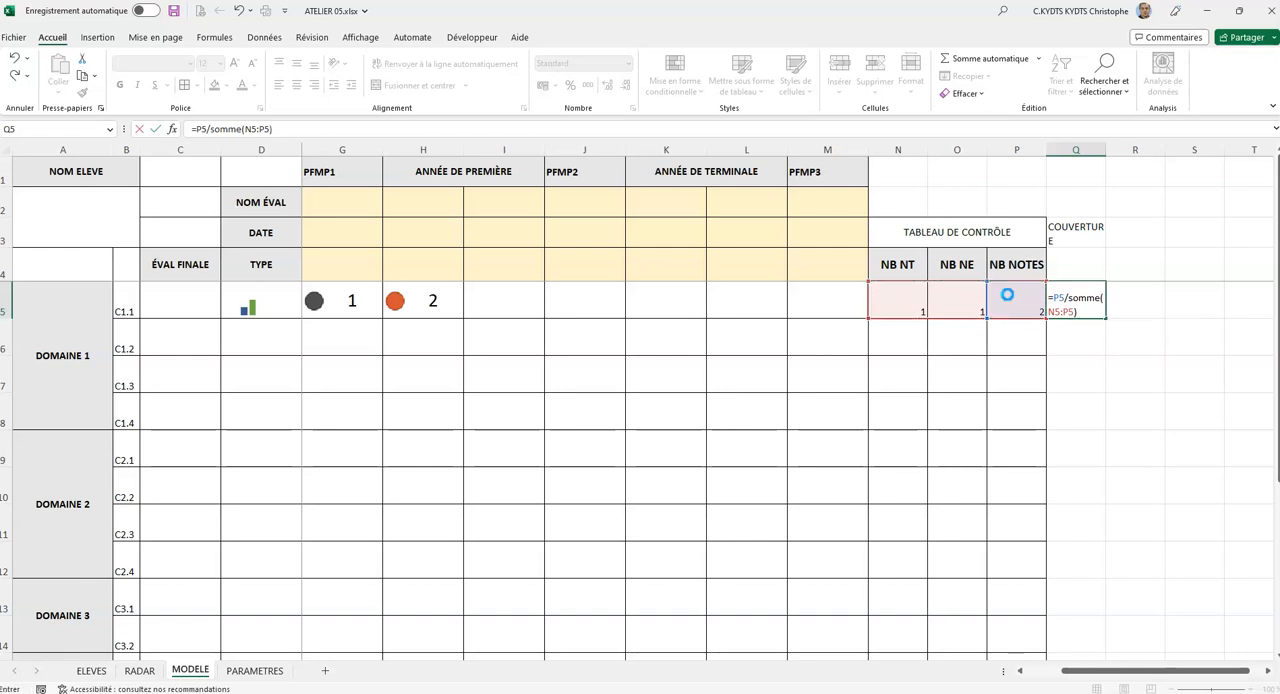
key(Return)
click(1080, 298)
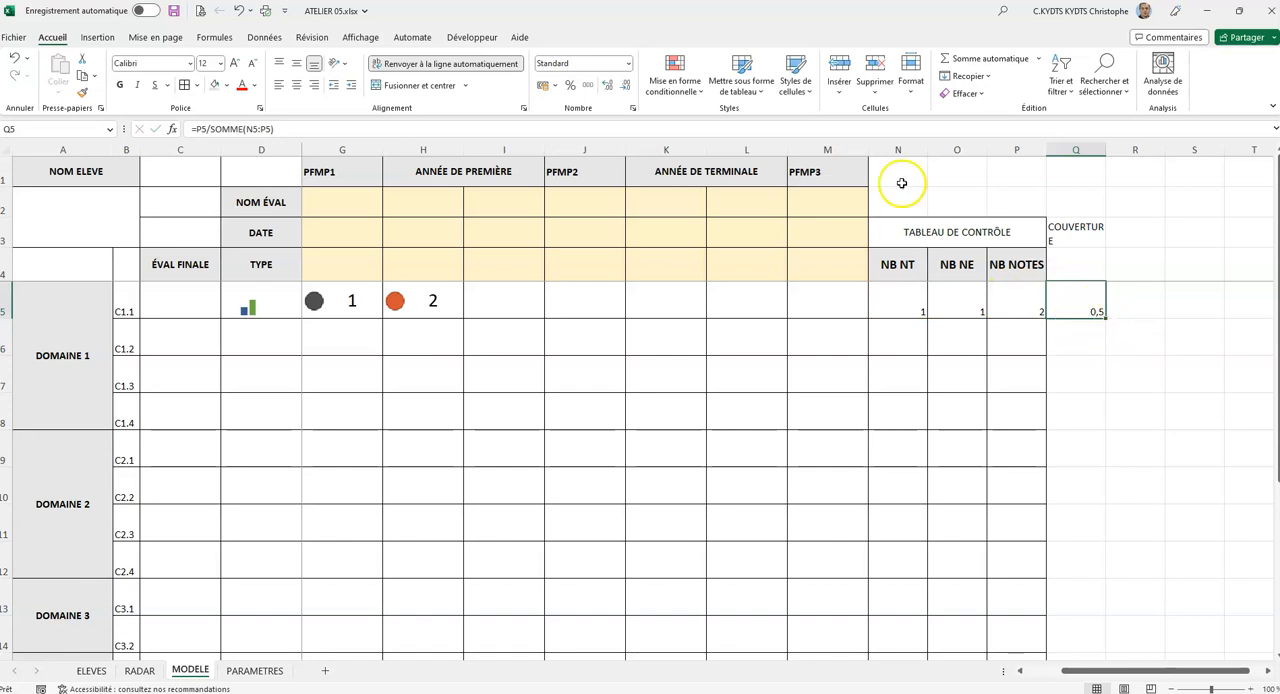
click(571, 88)
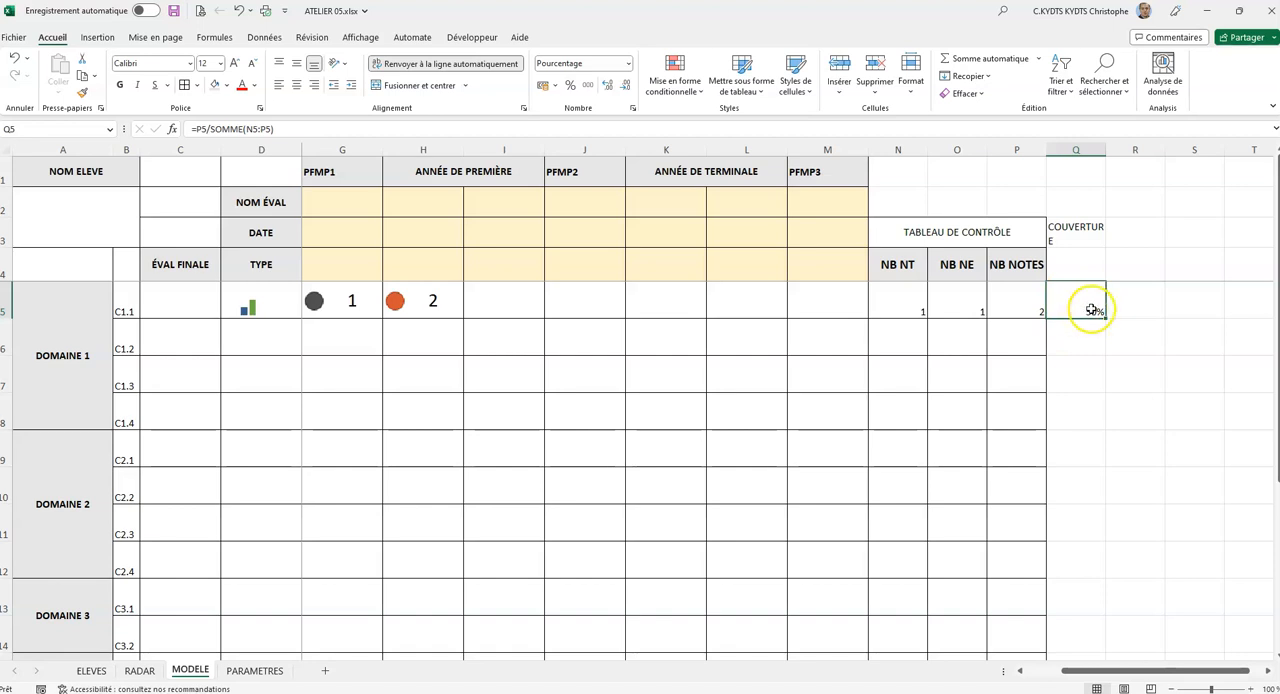
Add a conditional formatting rule to Q5 giving values greater than 75% a green fill with dark green text.
click(686, 88)
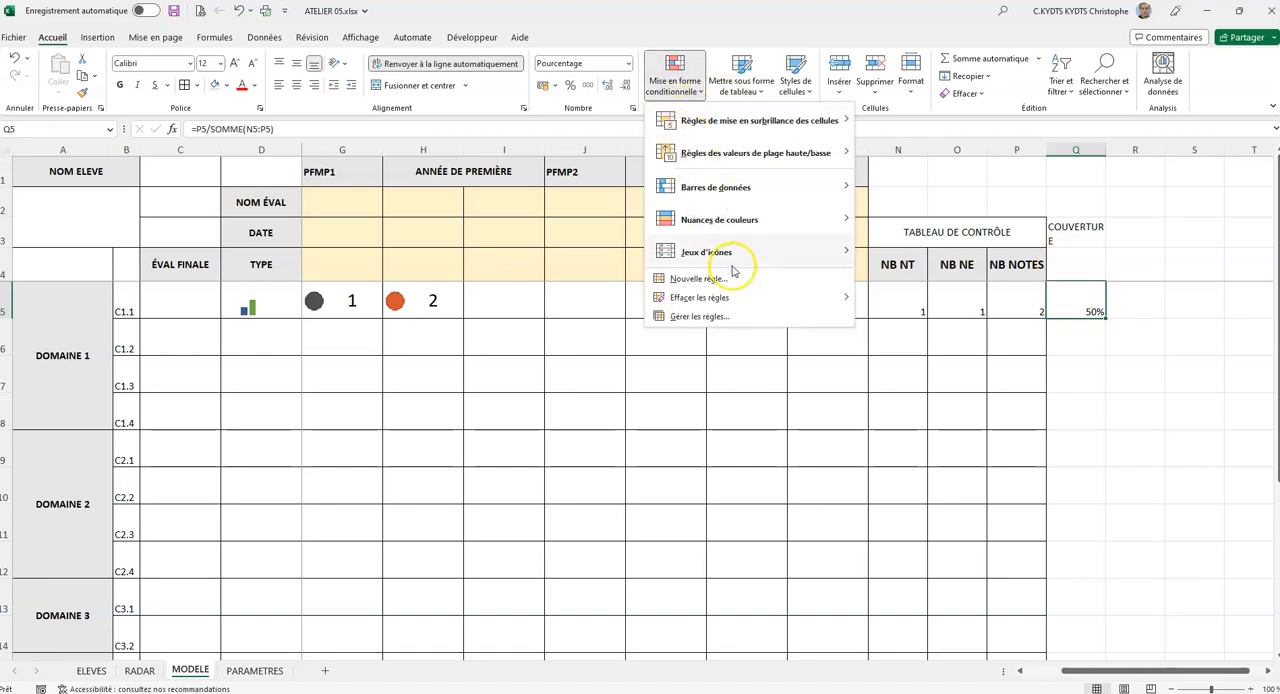
mouse_move(740, 122)
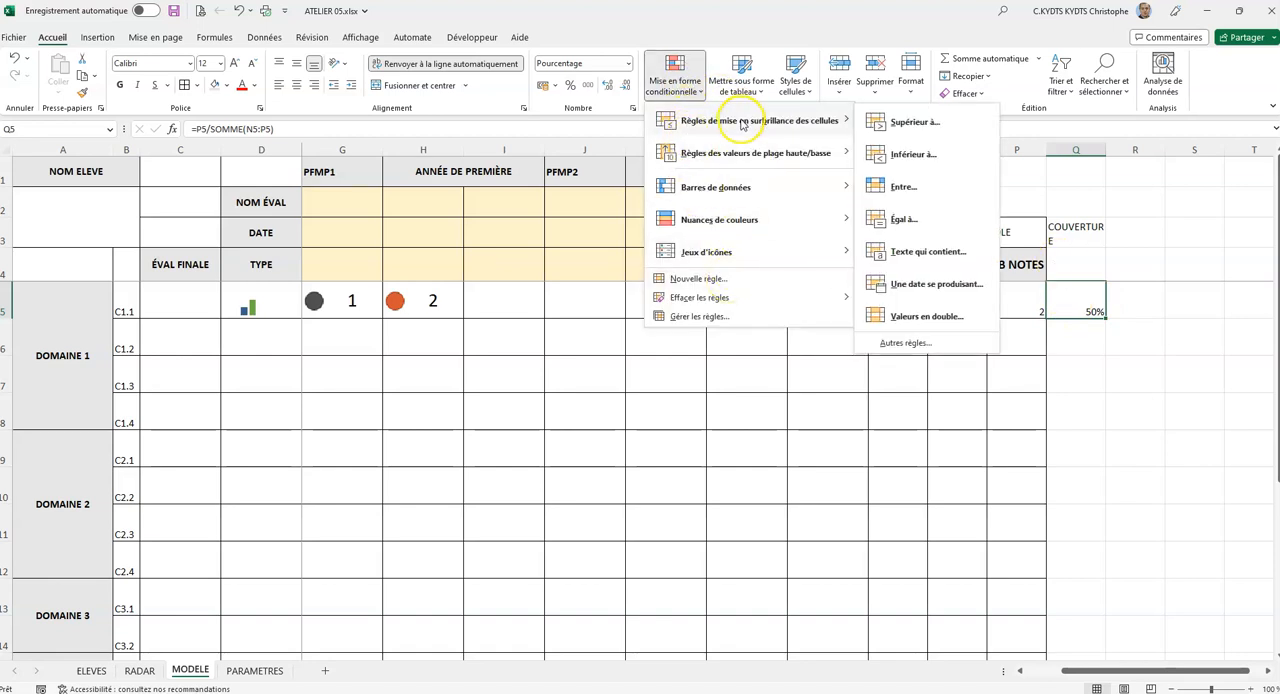
click(912, 122)
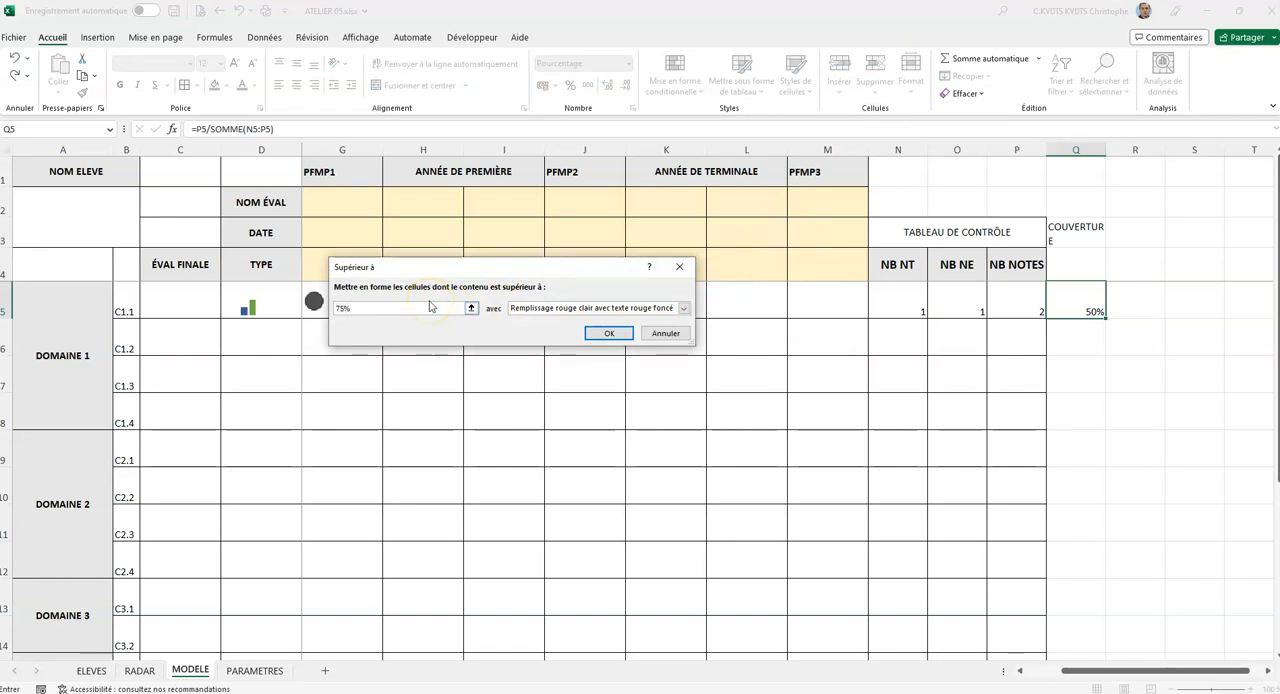
click(658, 308)
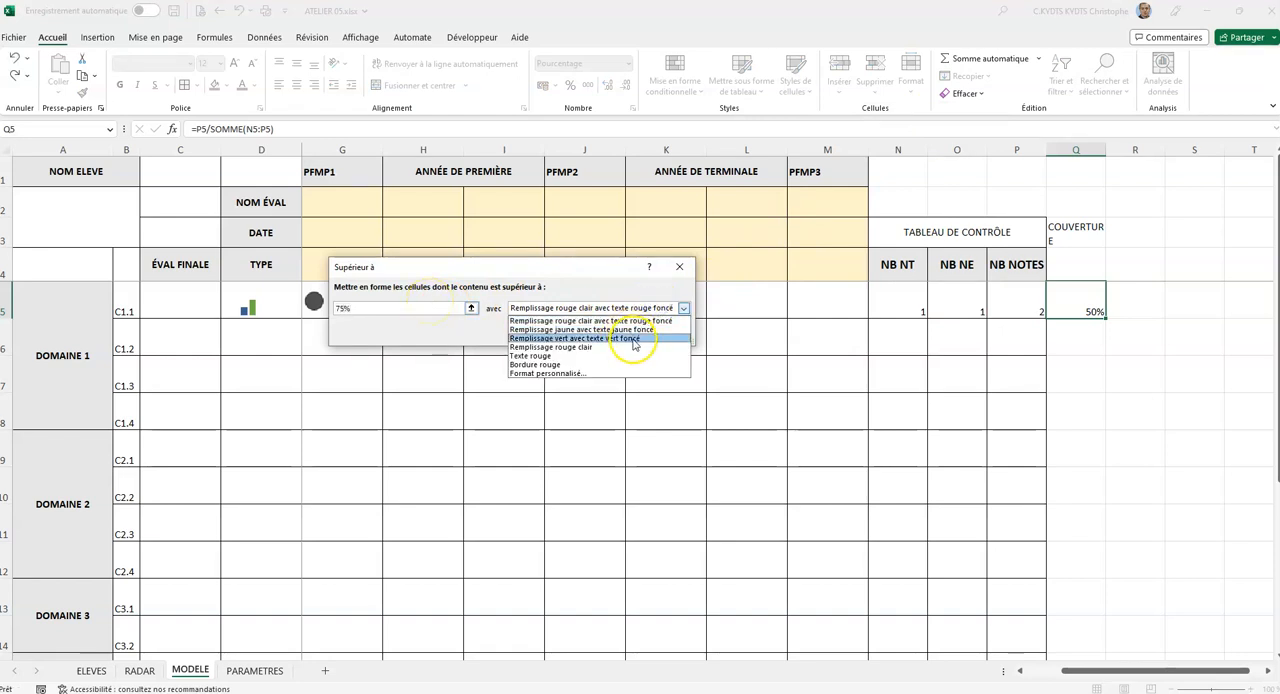
click(633, 338)
click(614, 343)
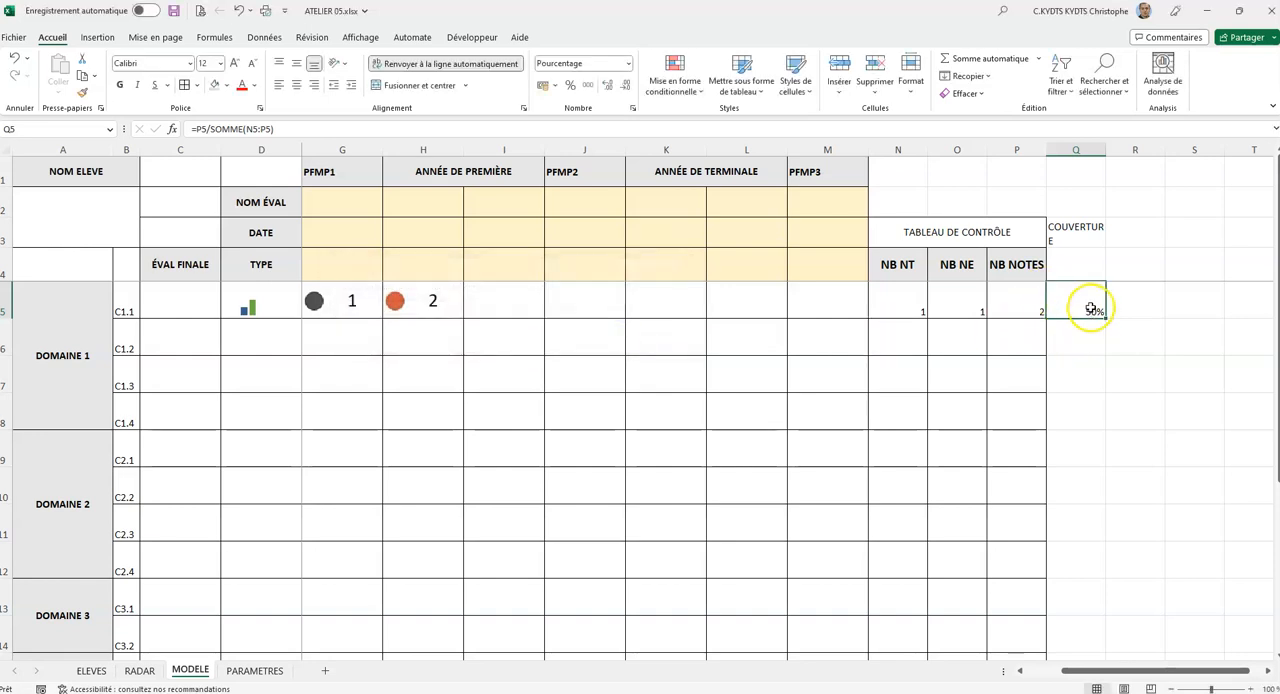
Enter the sample scores 3, 4, 2, 3 and 4 in I5 to M5 to test the coverage percentage and its highlighting.
click(523, 304)
text(3)
key(Tab)
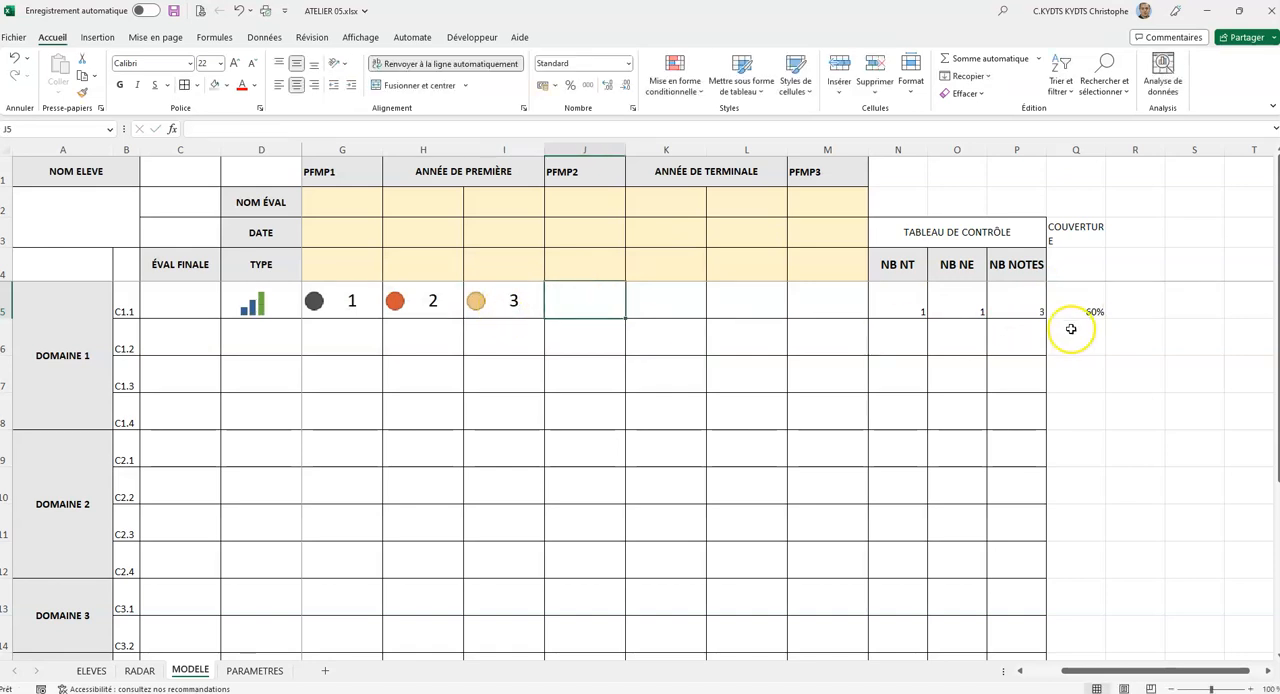
text(4)
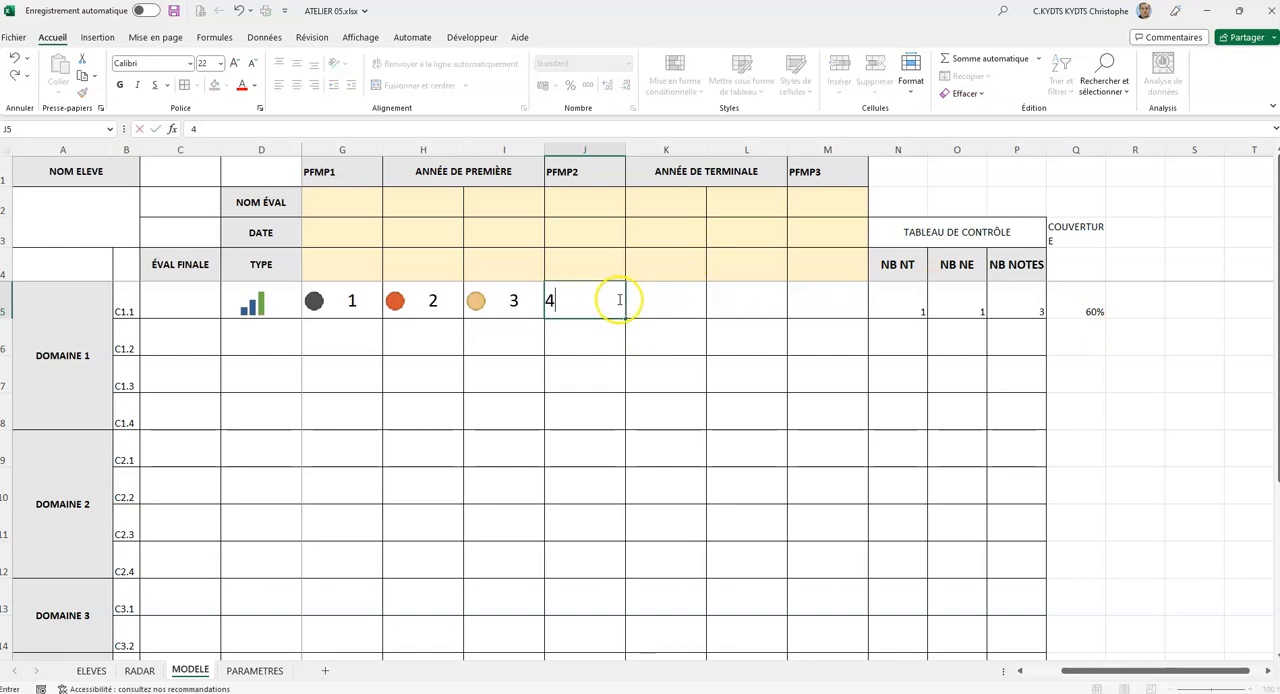
key(Return)
key(Tab)
key(Up)
text(2)
key(Tab)
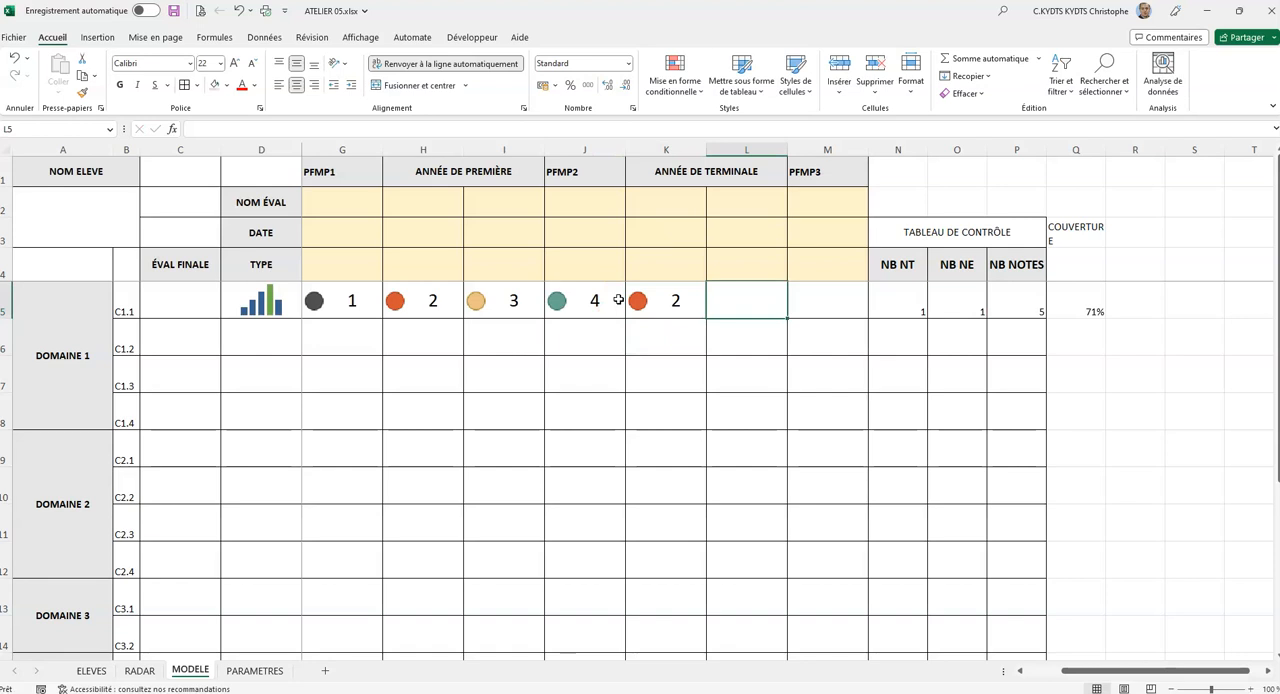
text(3)
key(Tab)
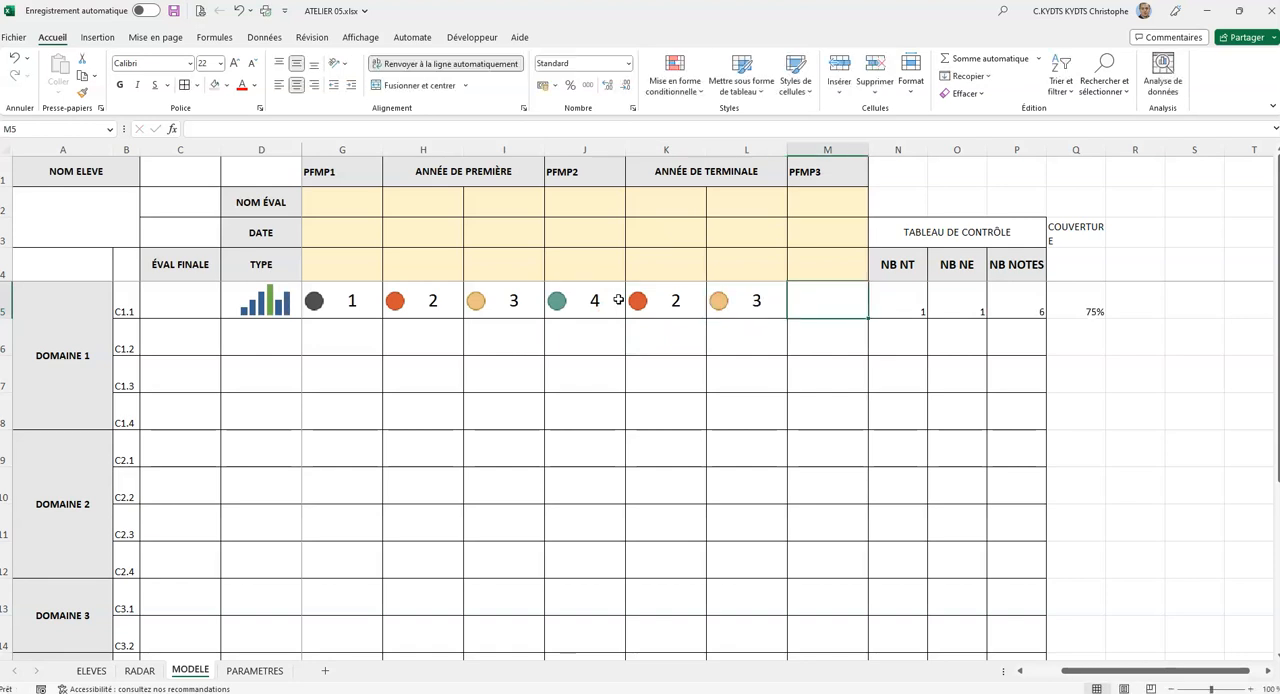
text(4)
key(Tab)
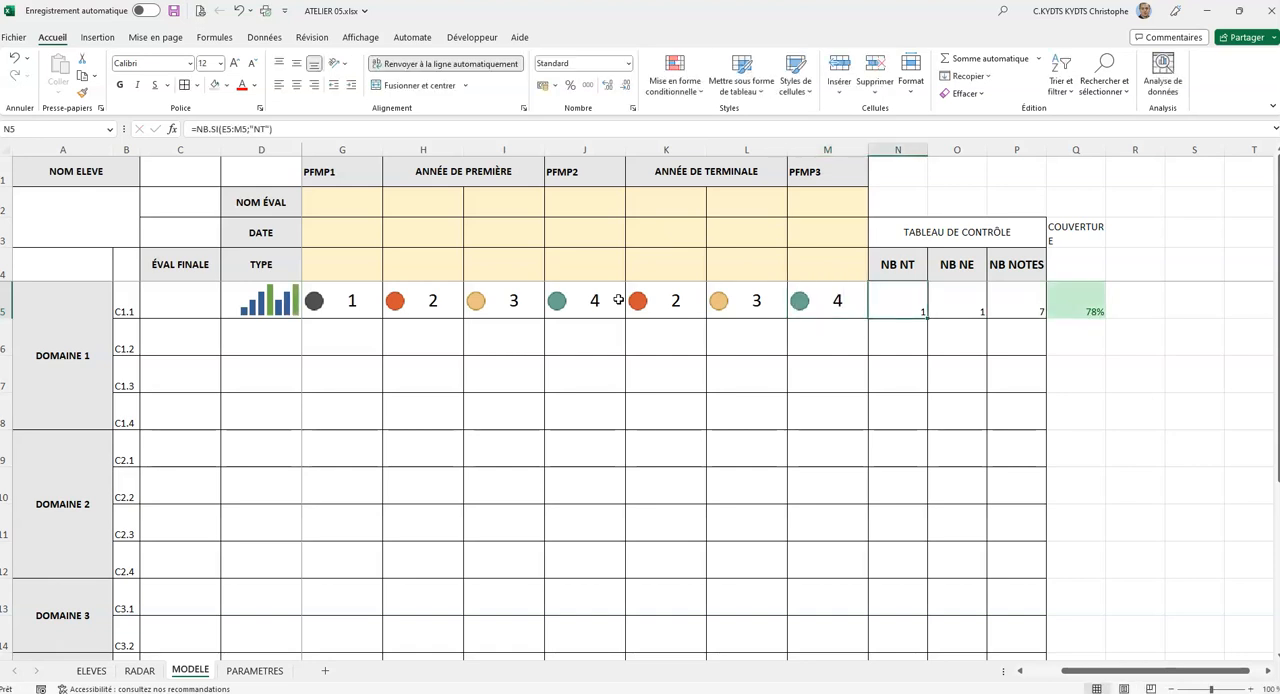
click(1074, 295)
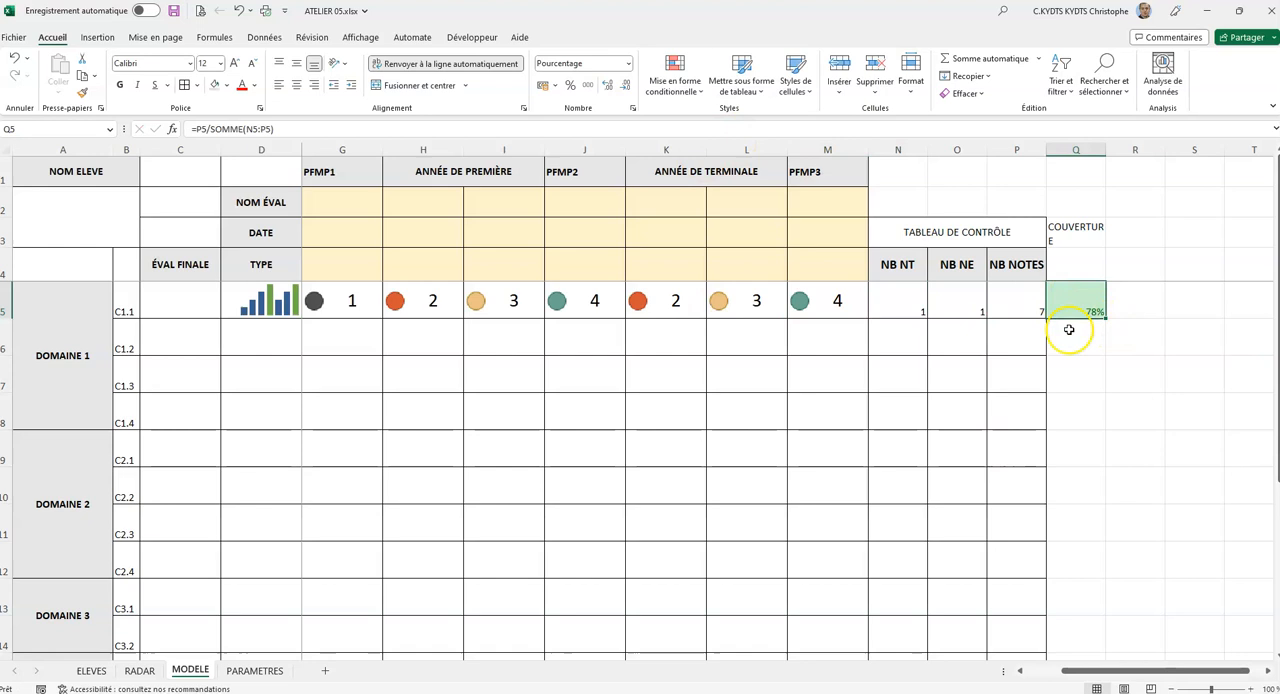
Center the control table values in N5:Q5 horizontally and vertically.
drag(340, 295, 821, 300)
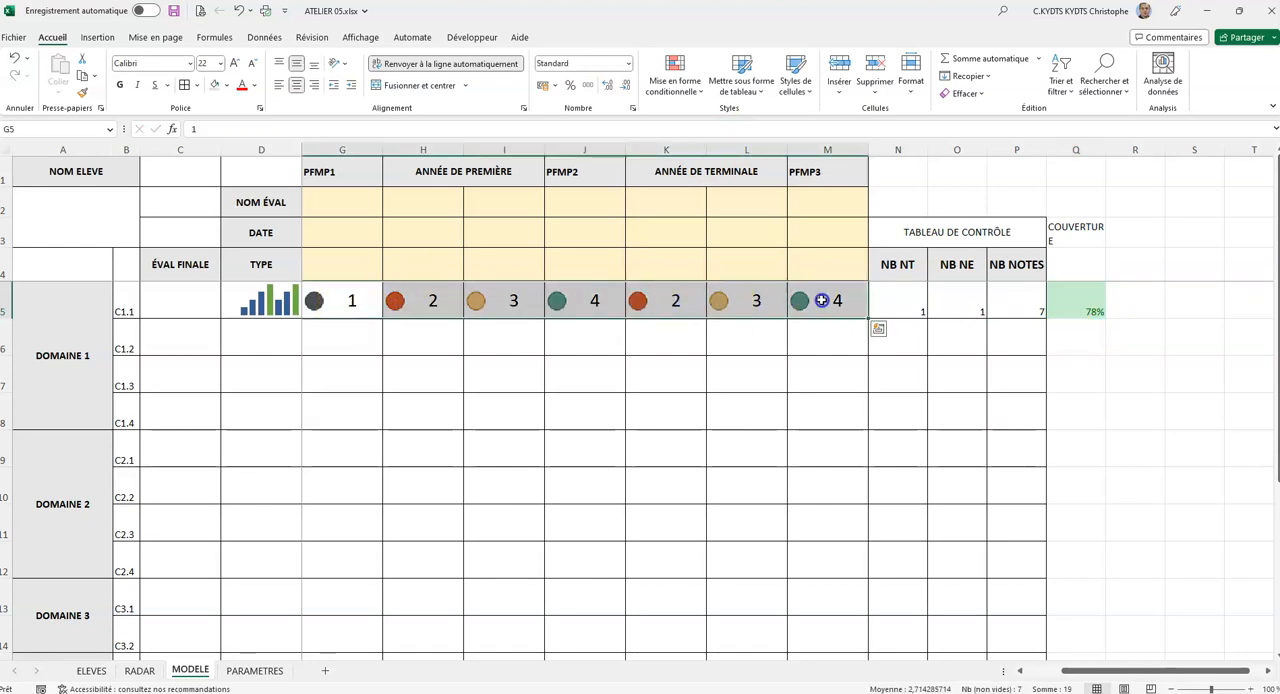
drag(900, 297, 1080, 303)
click(297, 85)
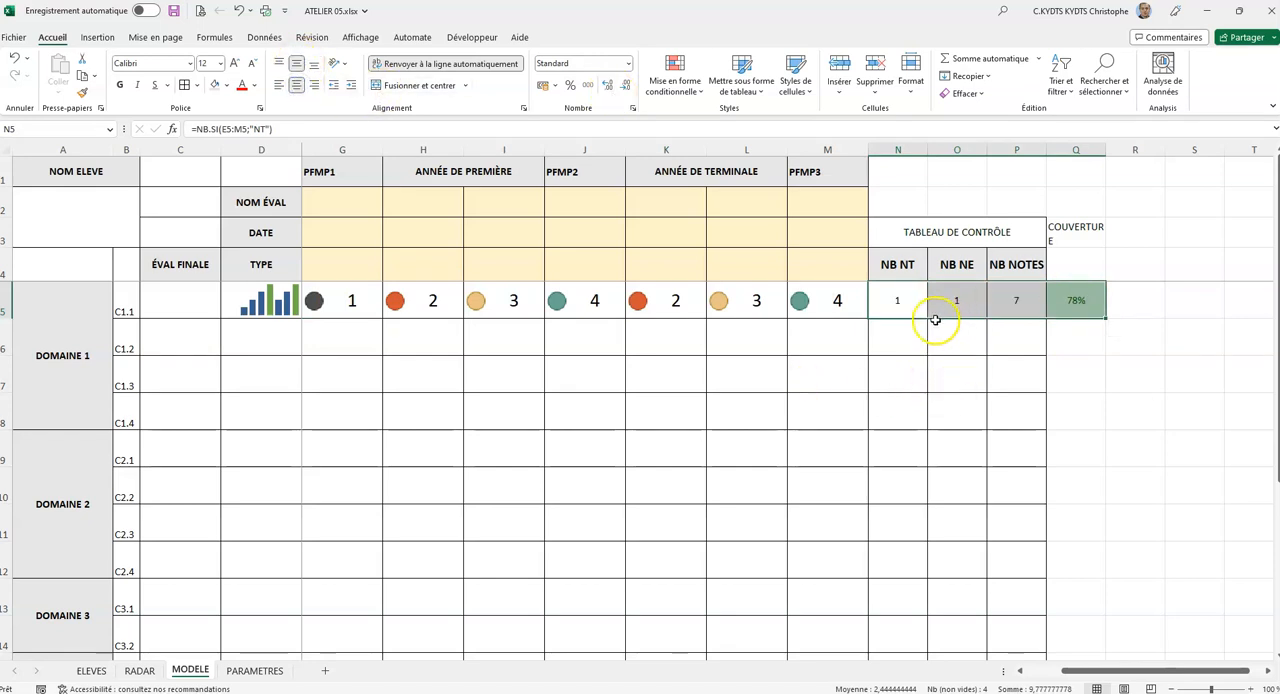
click(1074, 302)
Clear the sample scores from G5:M5 and save the workbook.
drag(357, 300, 828, 299)
key(Delete)
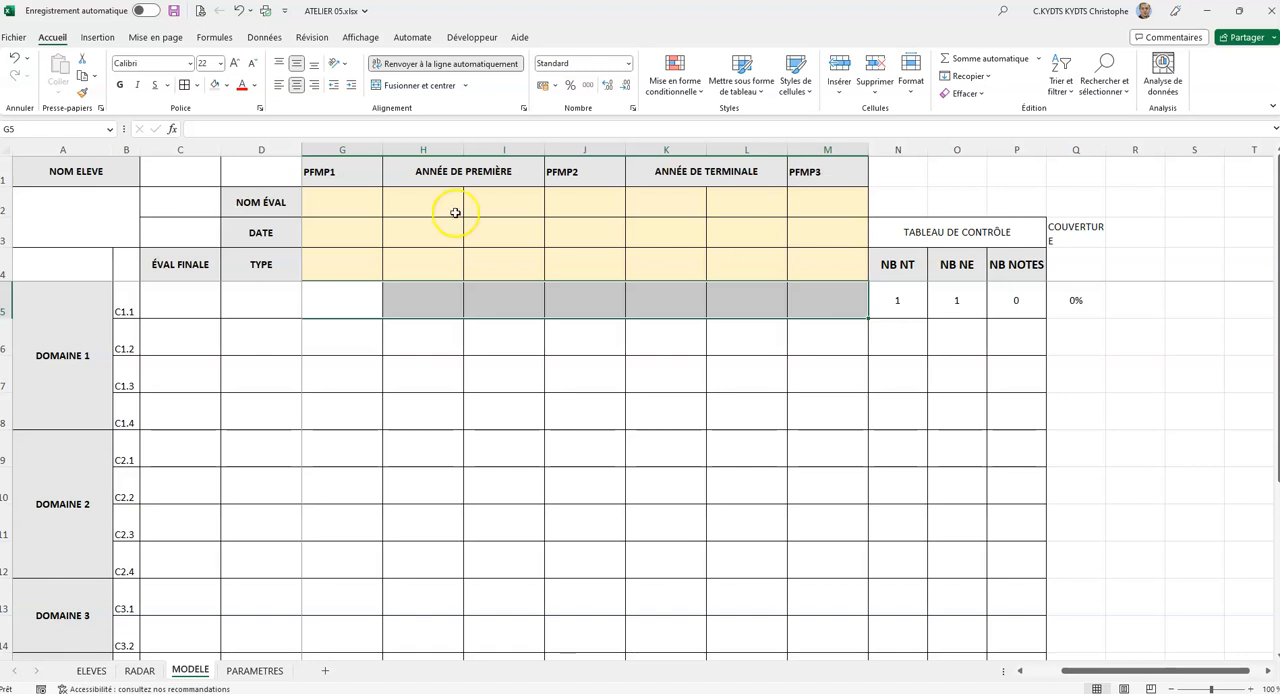
click(780, 335)
click(340, 298)
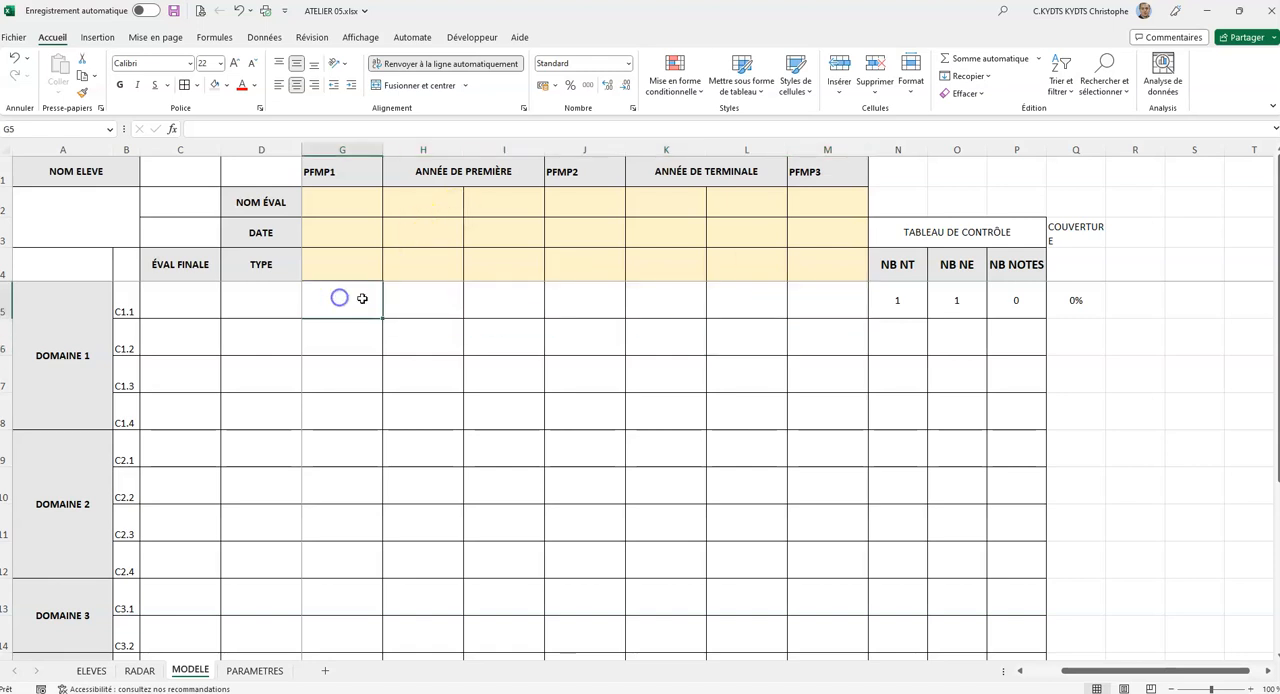
click(175, 13)
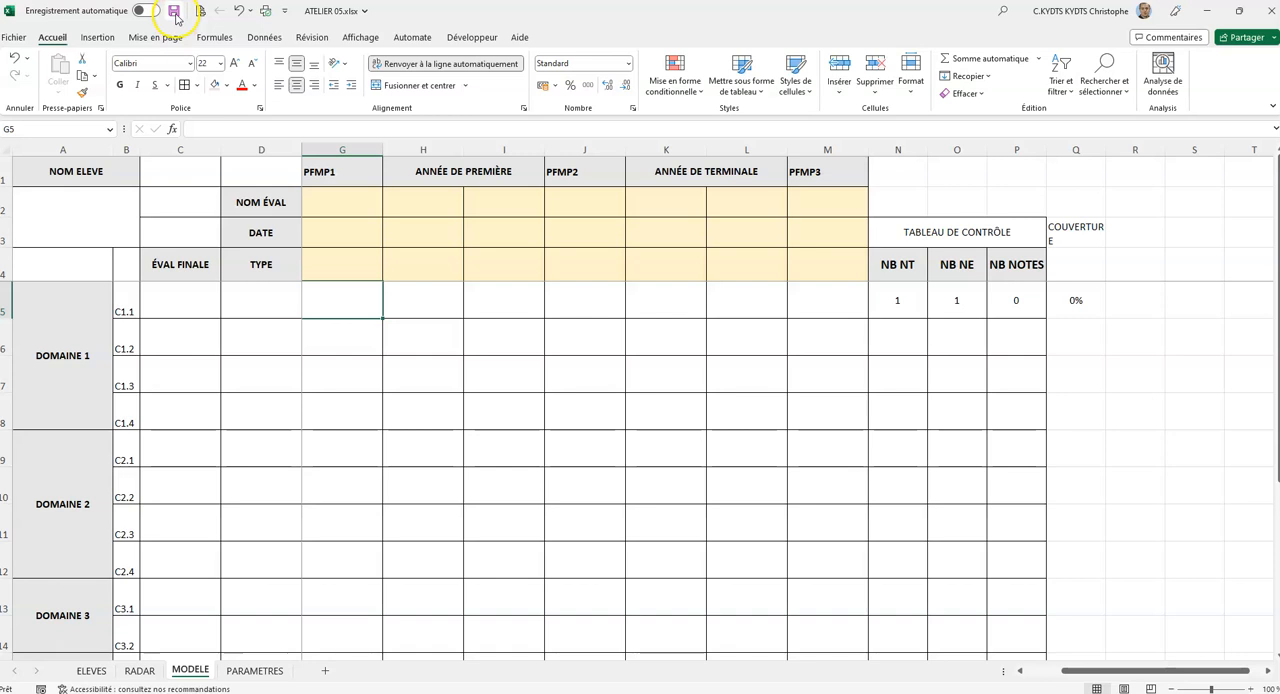
Clear the sample entries from E5:F5 on the C1.1 row.
click(897, 298)
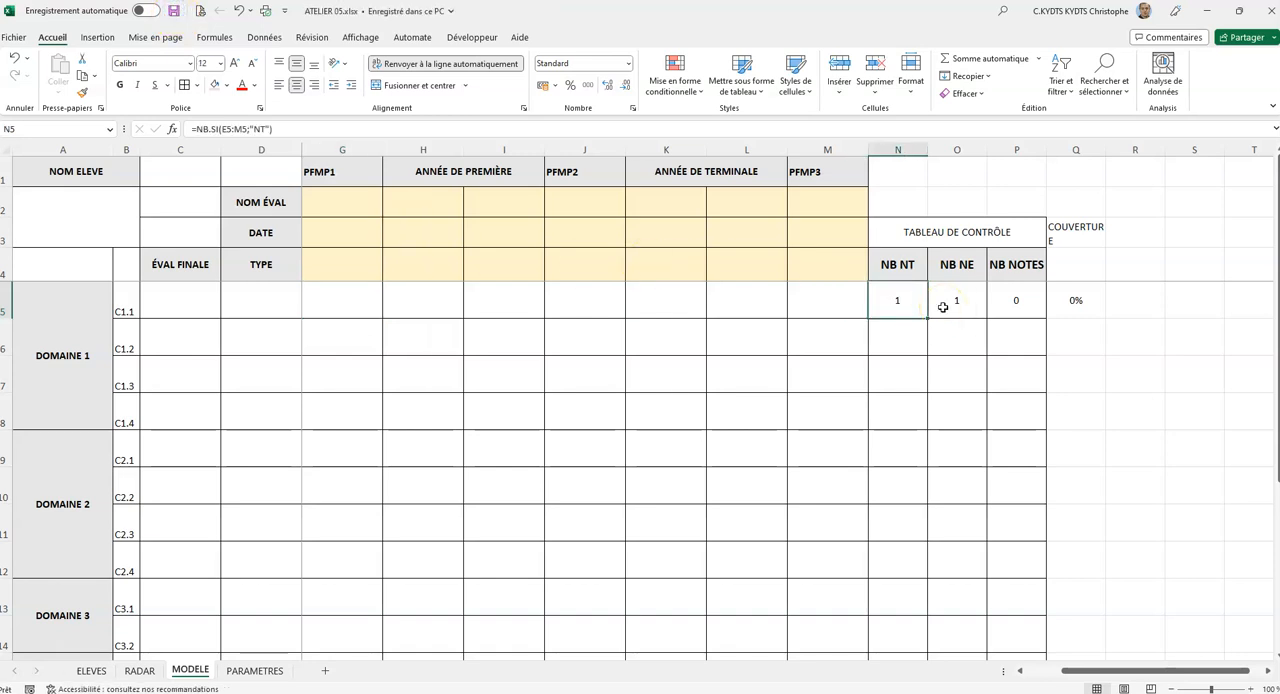
click(907, 304)
drag(1114, 674, 1043, 674)
drag(340, 300, 413, 300)
key(Delete)
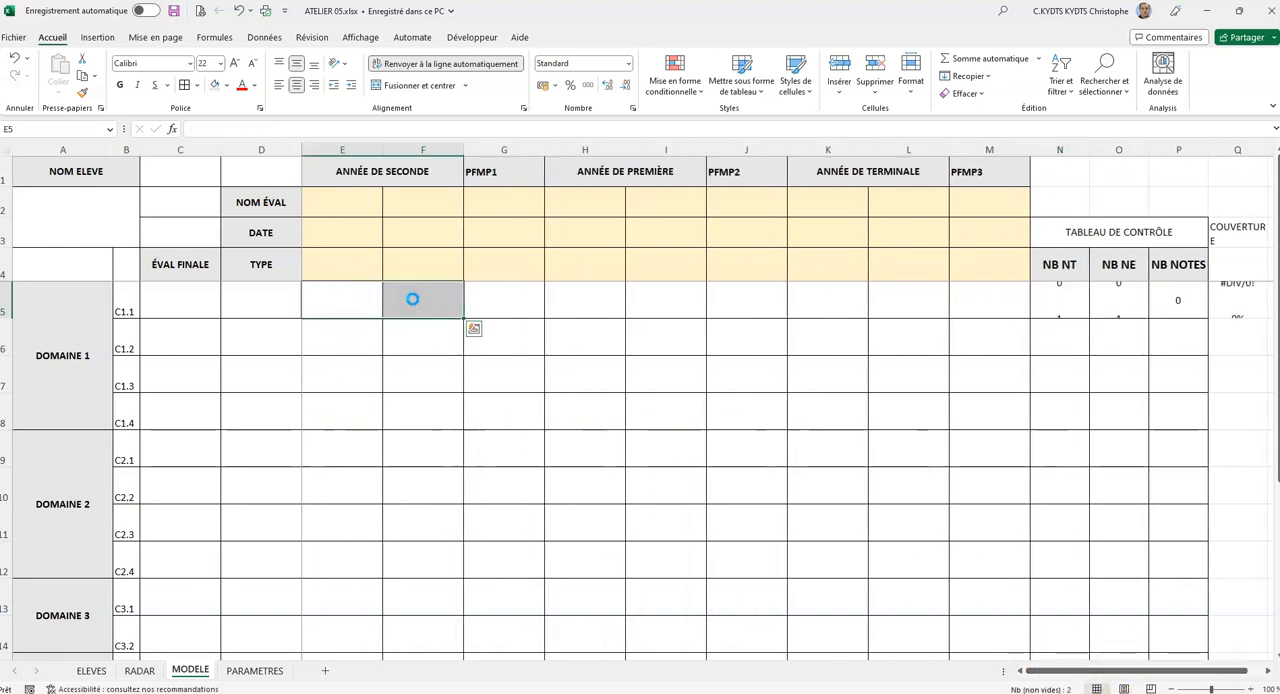
click(1034, 558)
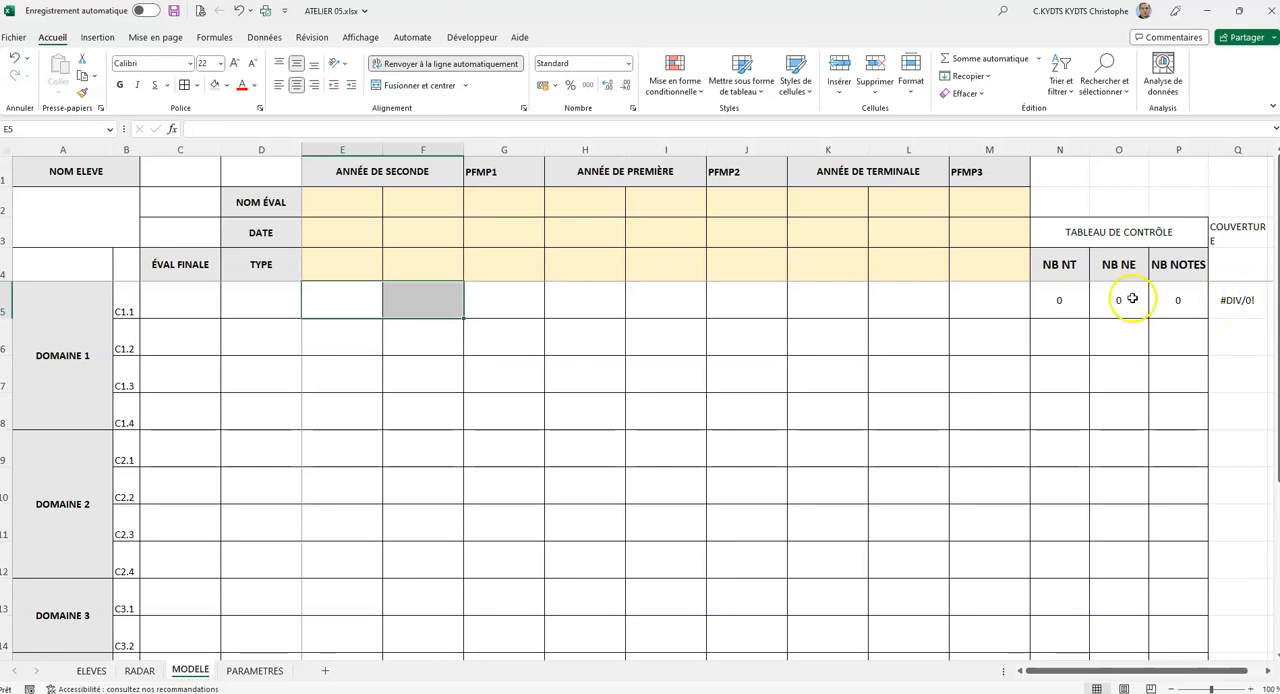
Wrap the coverage formula in Q5 in SIERREUR so it reads =SIERREUR(P5/SOMME(N5:P5);0).
click(1220, 301)
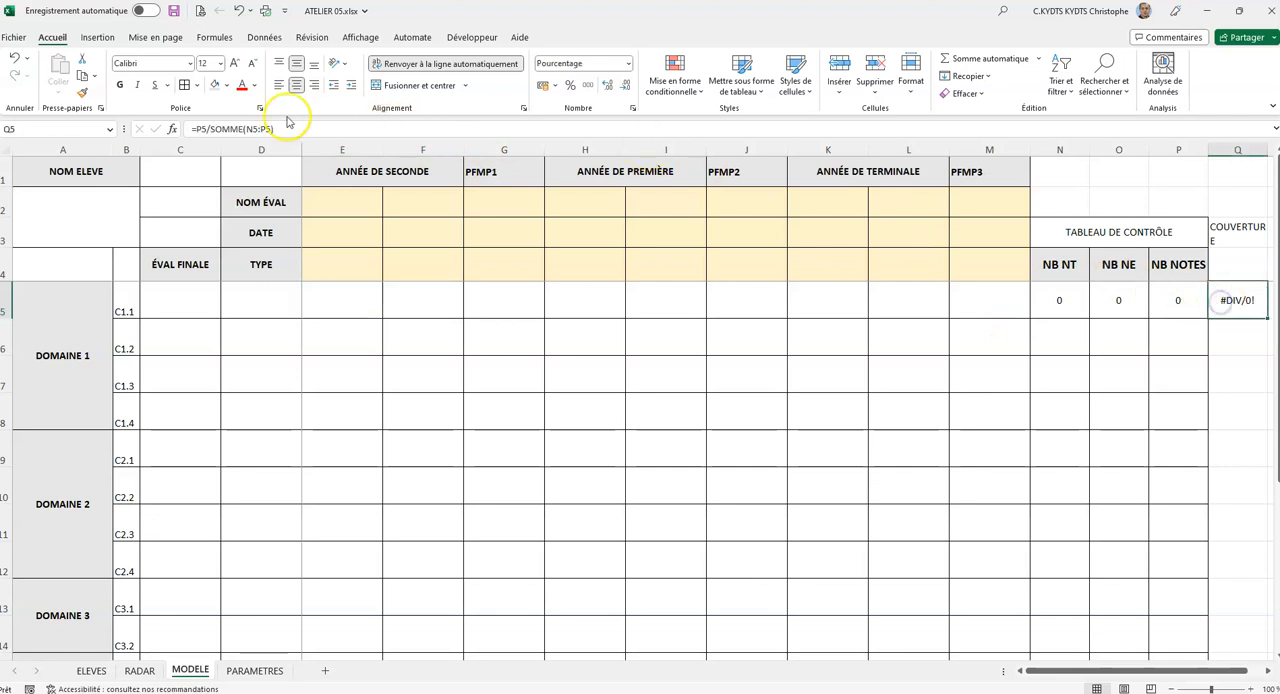
click(197, 129)
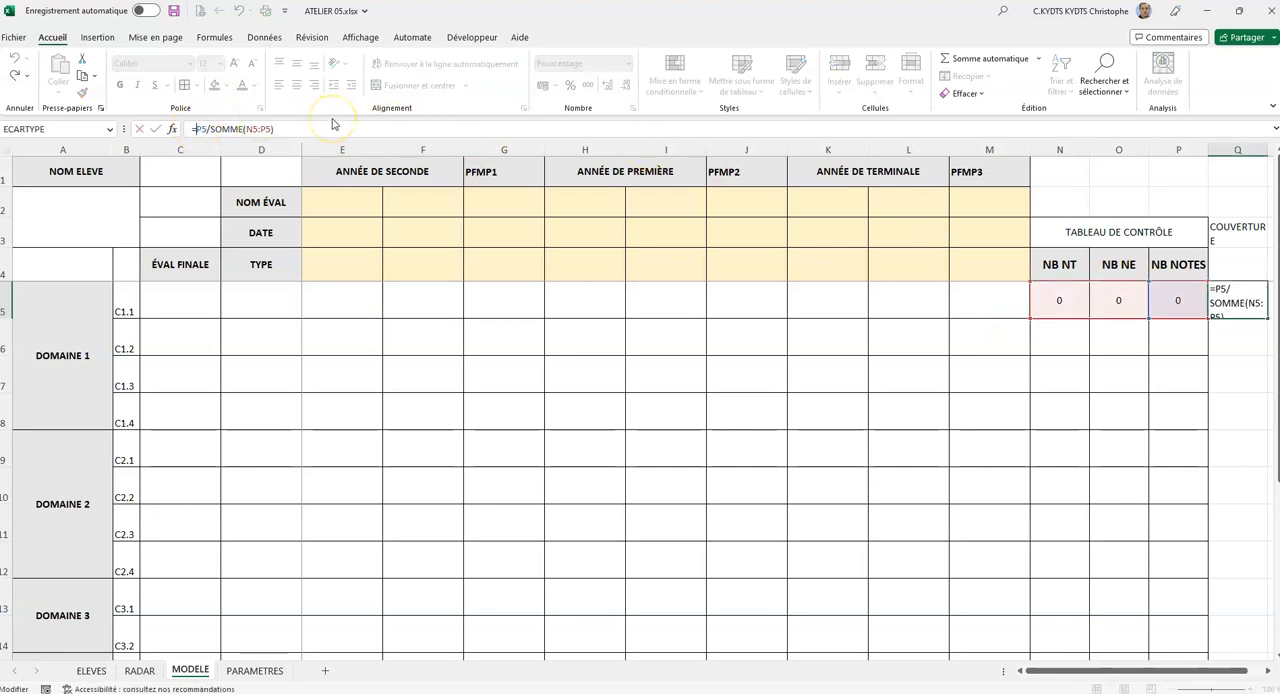
text(sierreur)
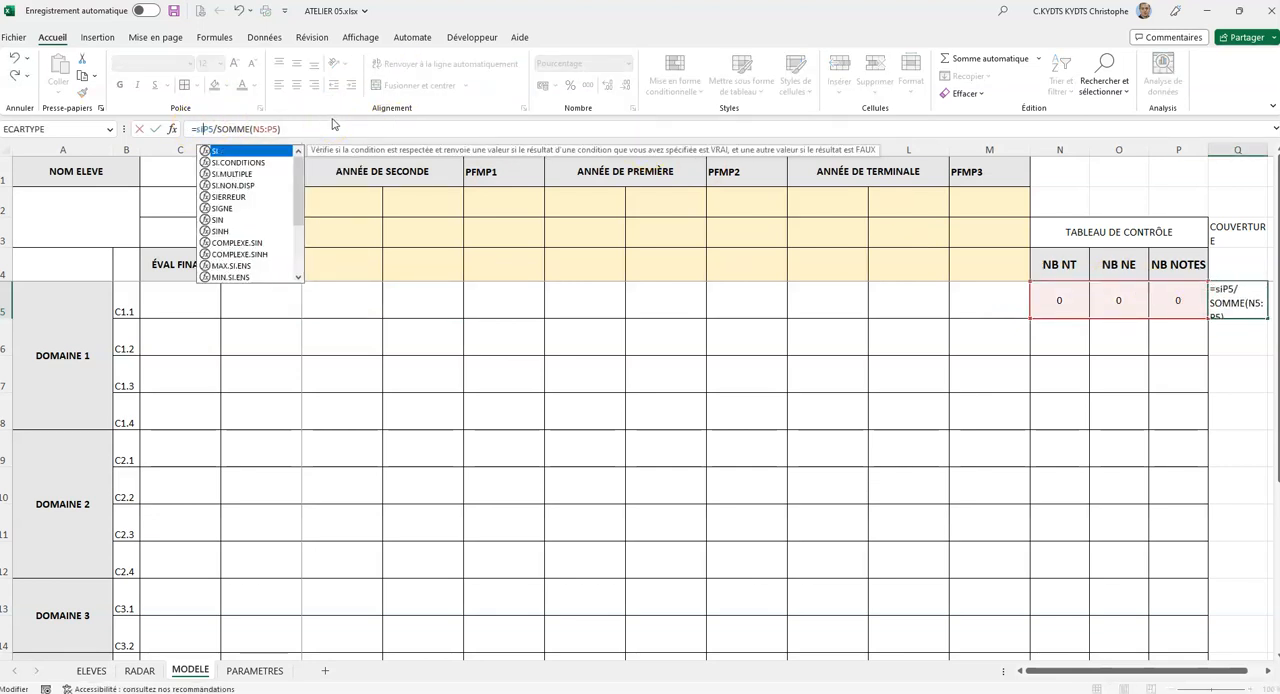
text(()
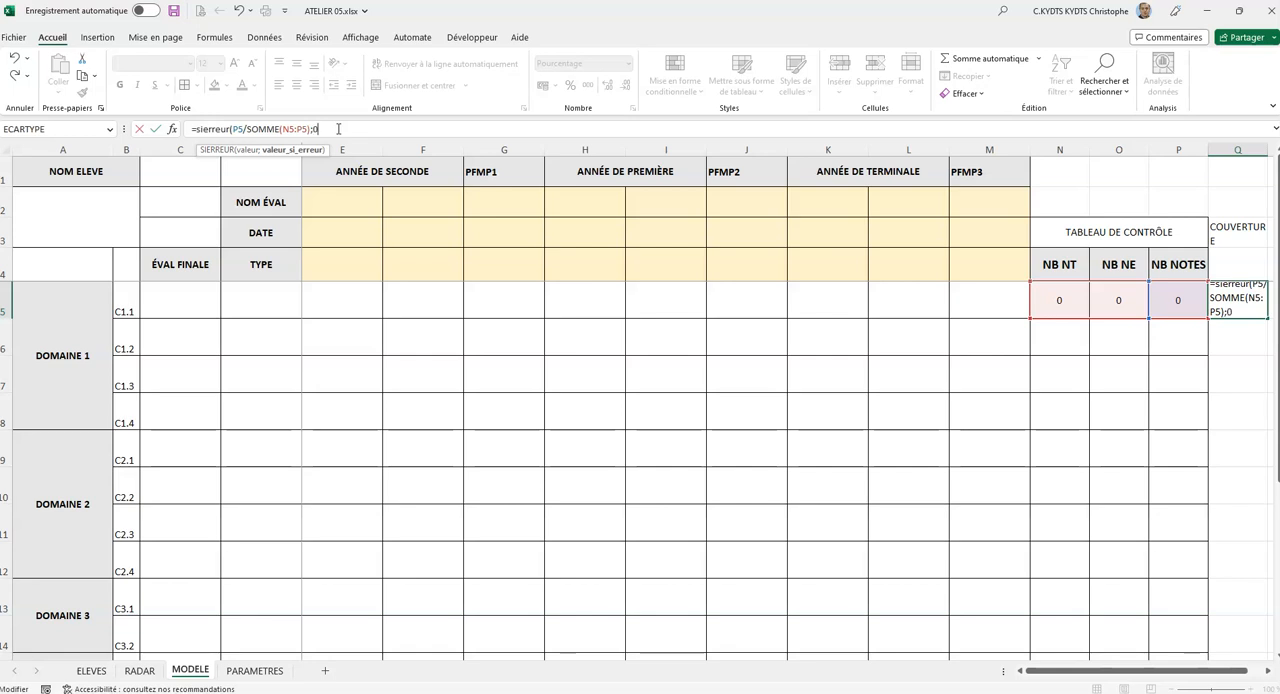
text())
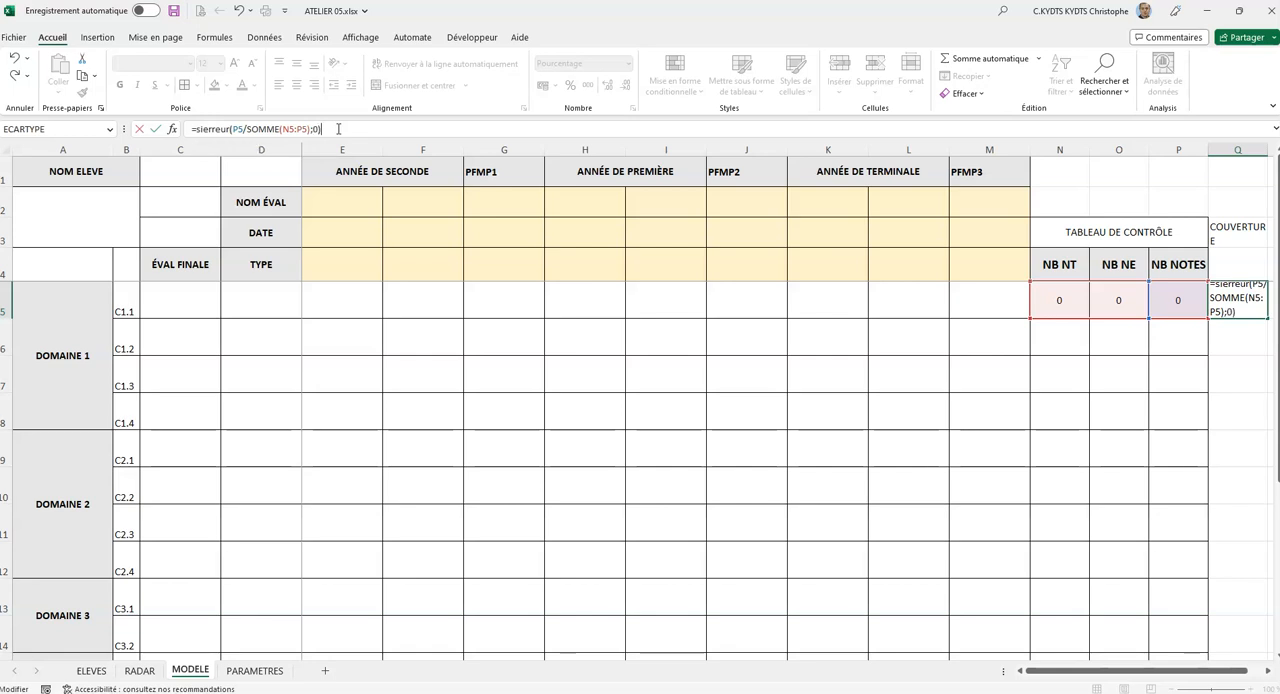
key(Return)
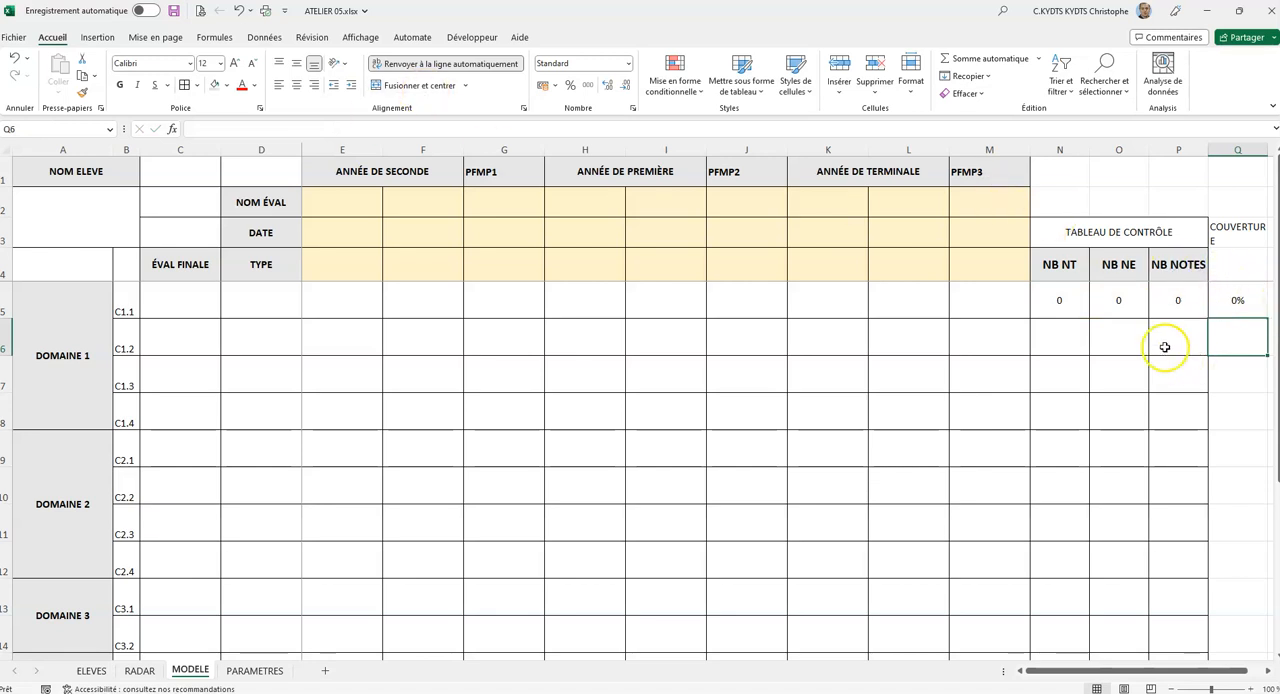
Fill the control table and coverage formulas from N5:Q5 down to row 19.
drag(1063, 305, 1213, 662)
drag(1214, 613, 1214, 613)
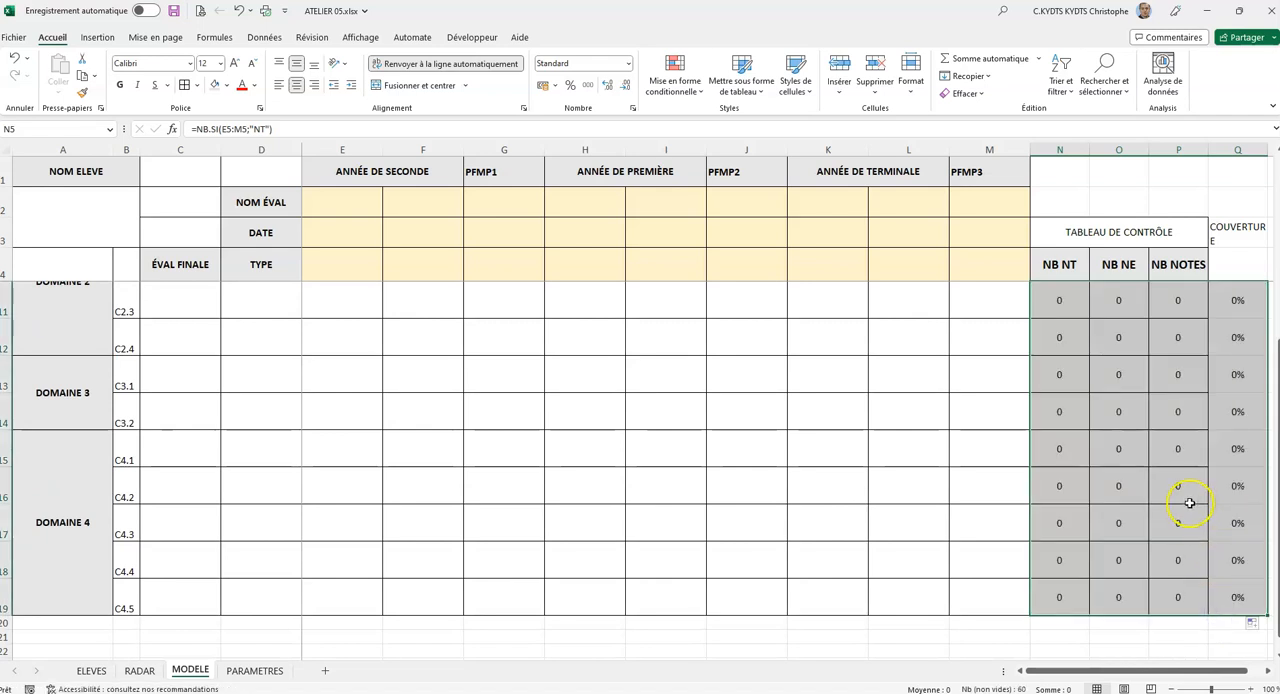
scroll(1190, 495, up, 2)
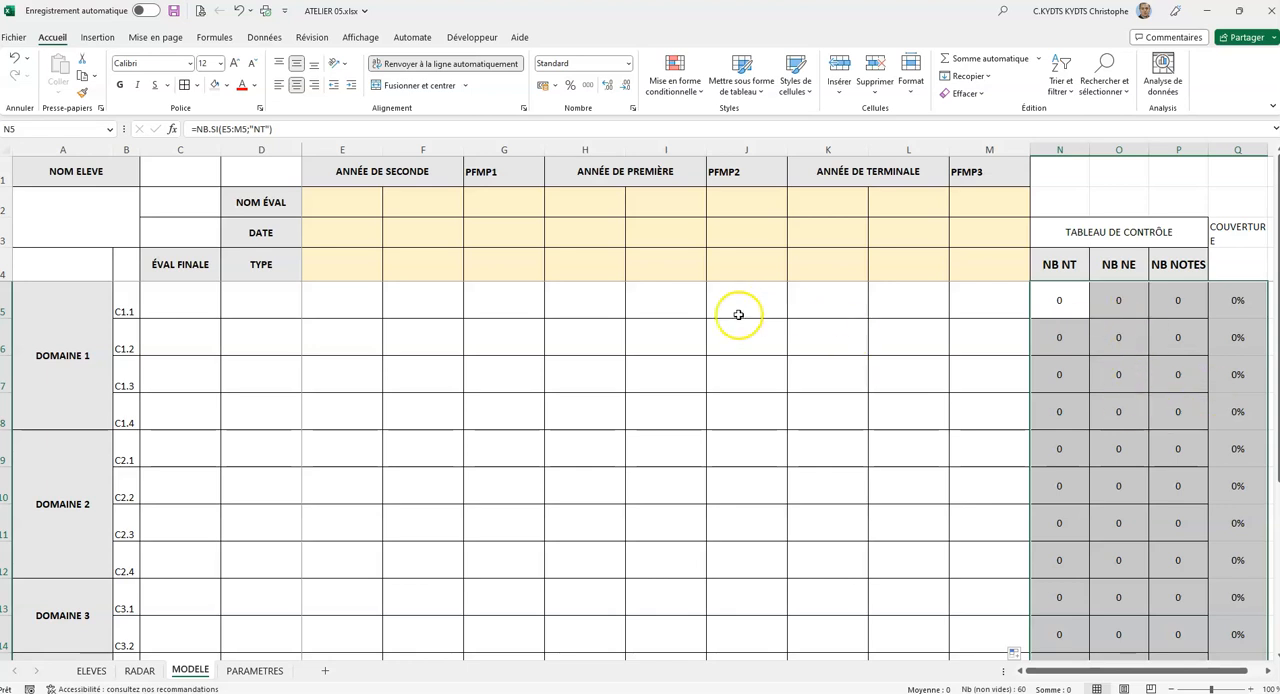
Enter the sample results NE, 1, 2, NT, 3, 4, 1, 4 and NE in E5 to M5.
click(345, 304)
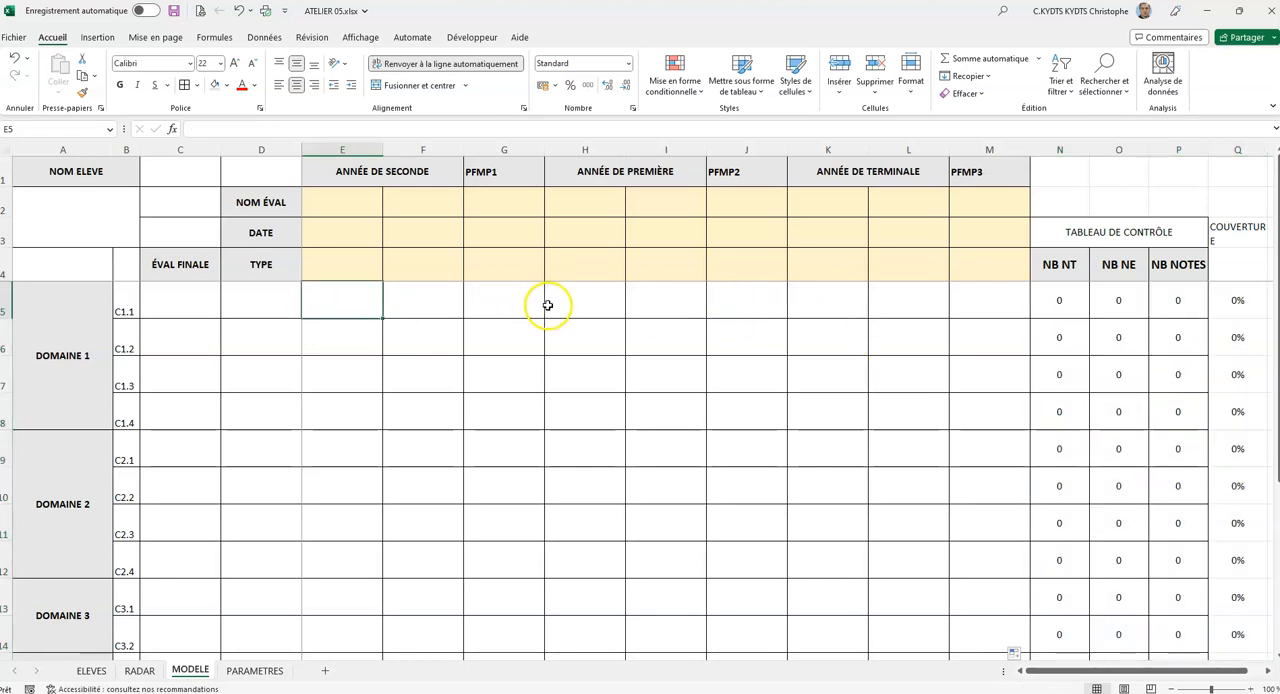
text(NE)
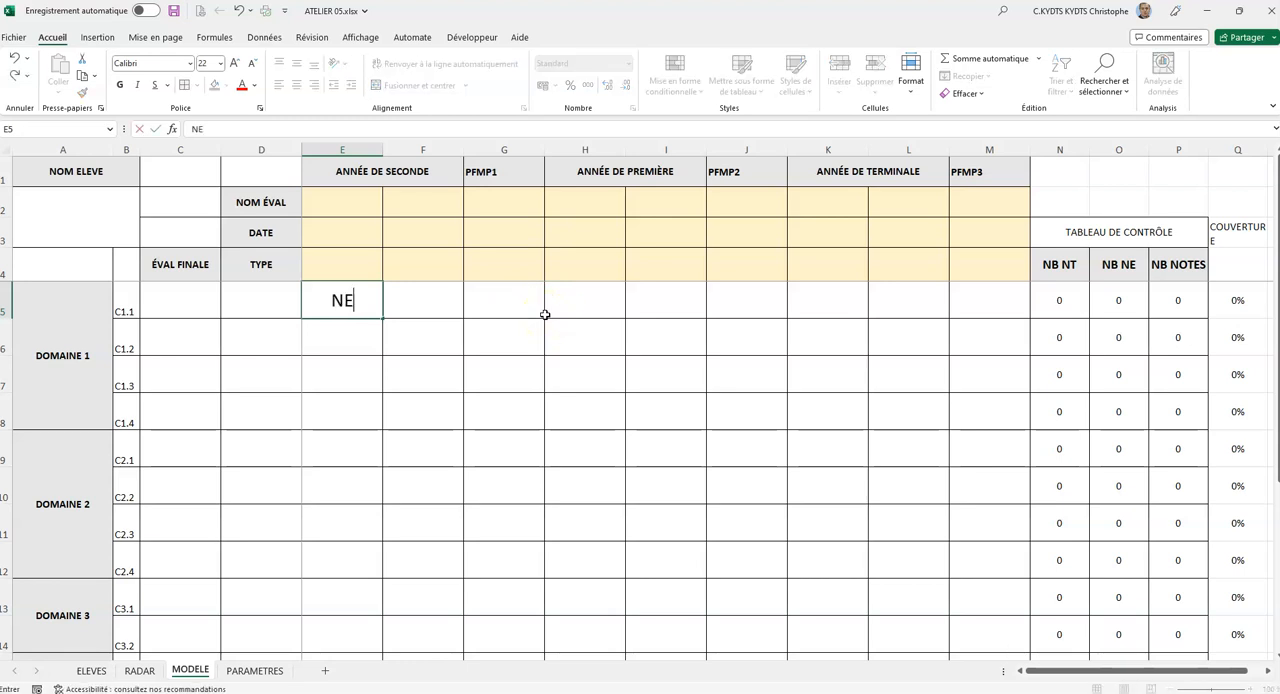
key(Tab)
text(1)
key(Tab)
text(2)
key(Tab)
text(N)
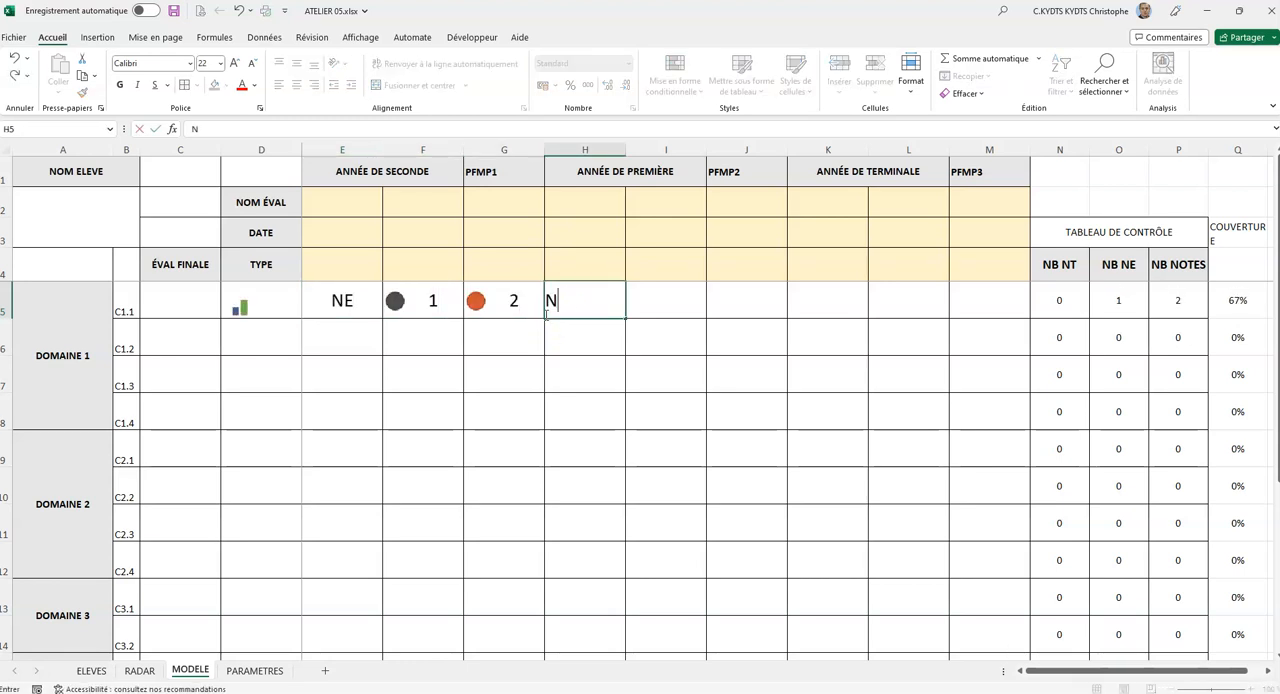
text(T)
key(Tab)
text(3)
key(Tab)
text(4)
key(Tab)
text(1)
key(Tab)
text(4)
key(Tab)
text(NE)
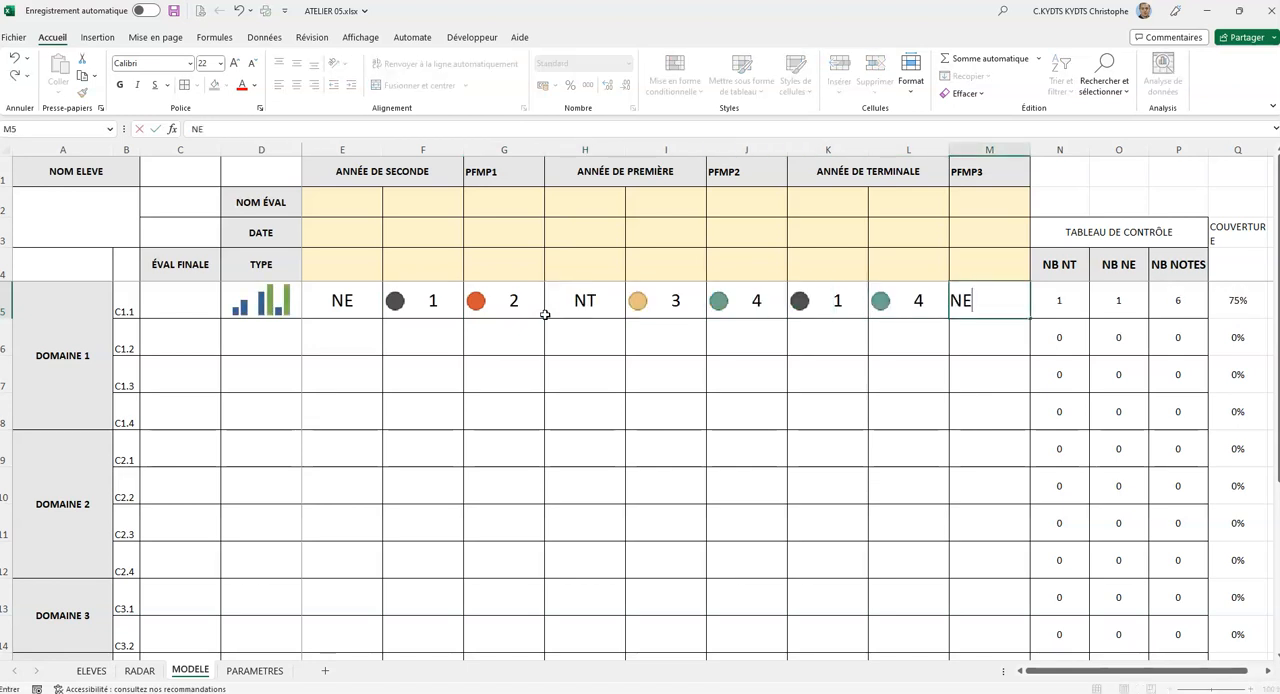
key(Tab)
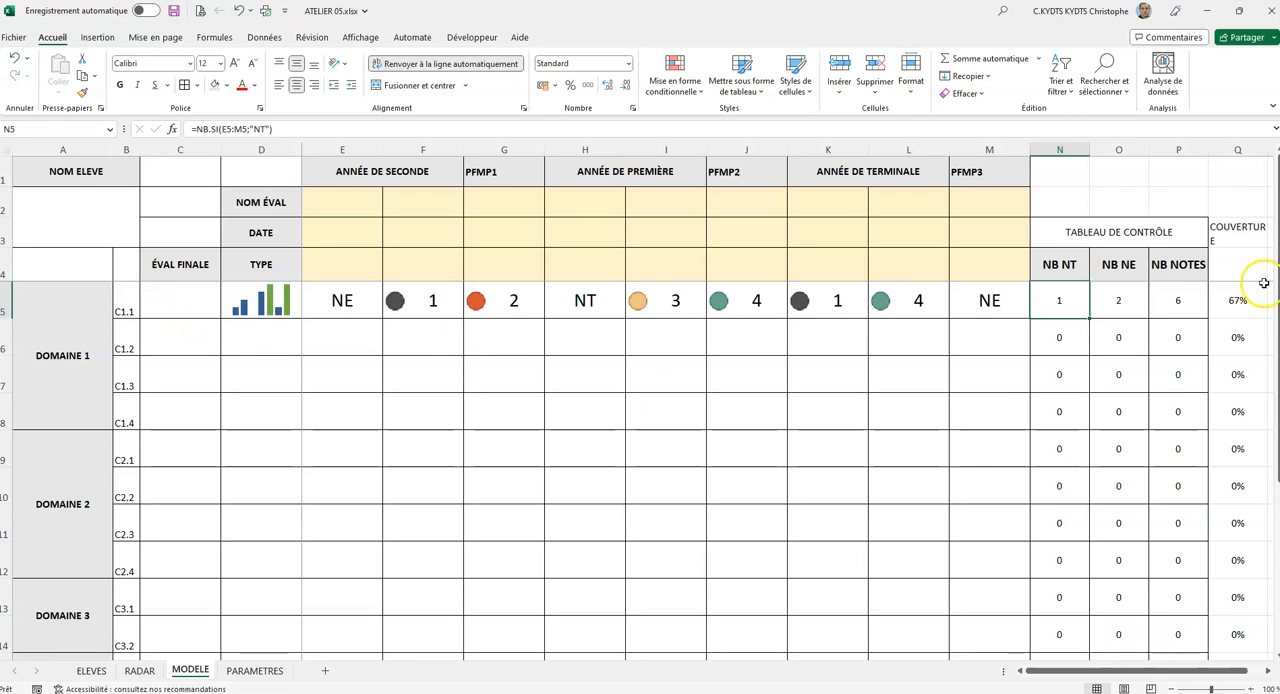
Merge and center the VALID COUVERTURE header across Q3:Q4, center it vertically and widen column Q to fit.
drag(1244, 242, 1240, 262)
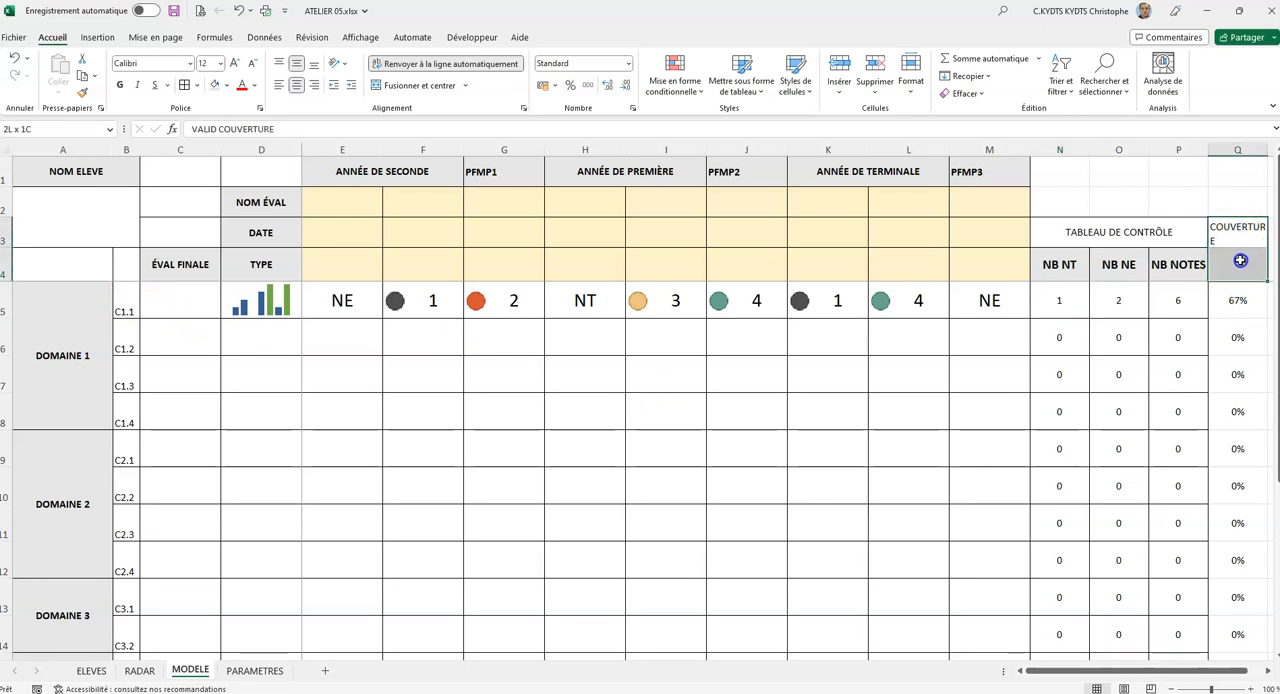
click(420, 85)
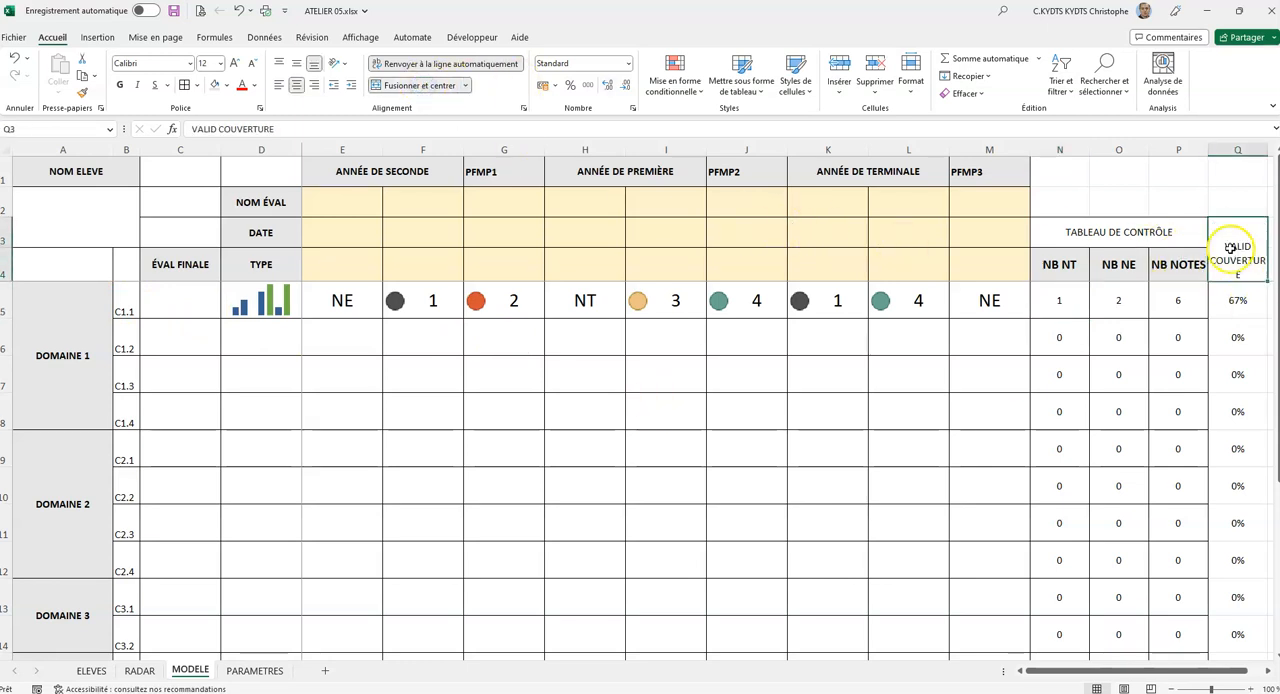
click(296, 63)
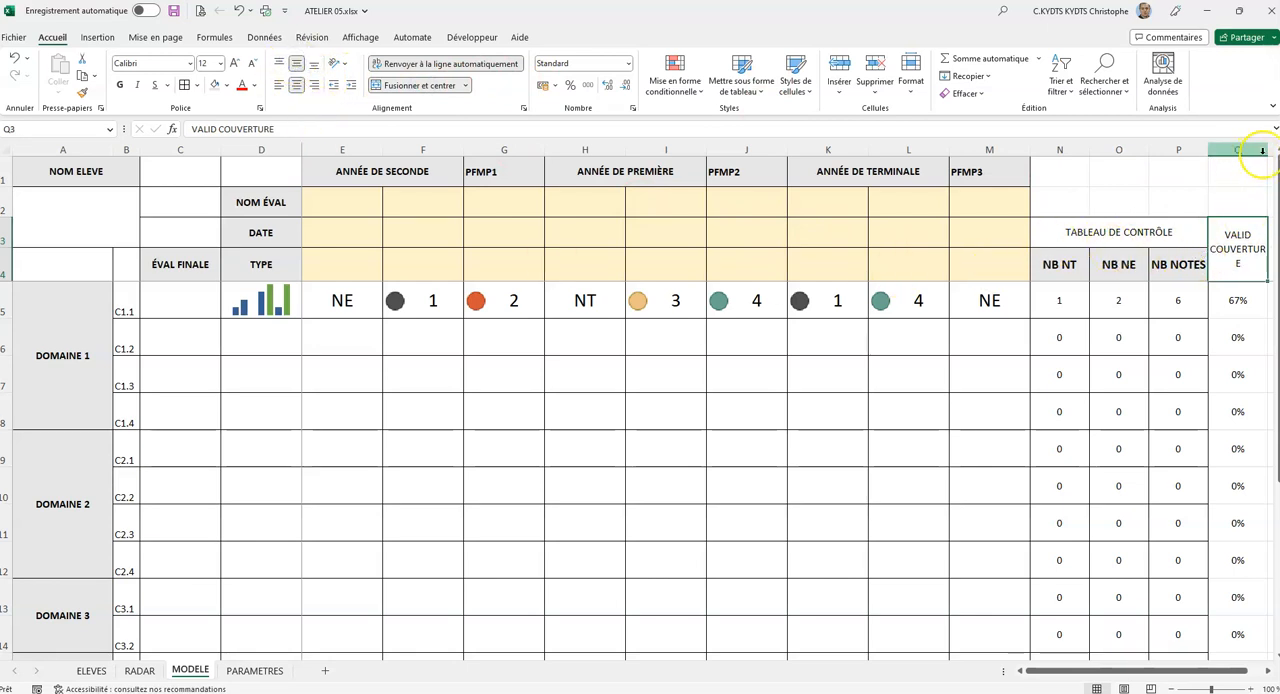
drag(1267, 150, 1272, 150)
Apply all borders to the coverage column from its header in Q3 down to row 19.
drag(1238, 296, 1241, 608)
click(185, 85)
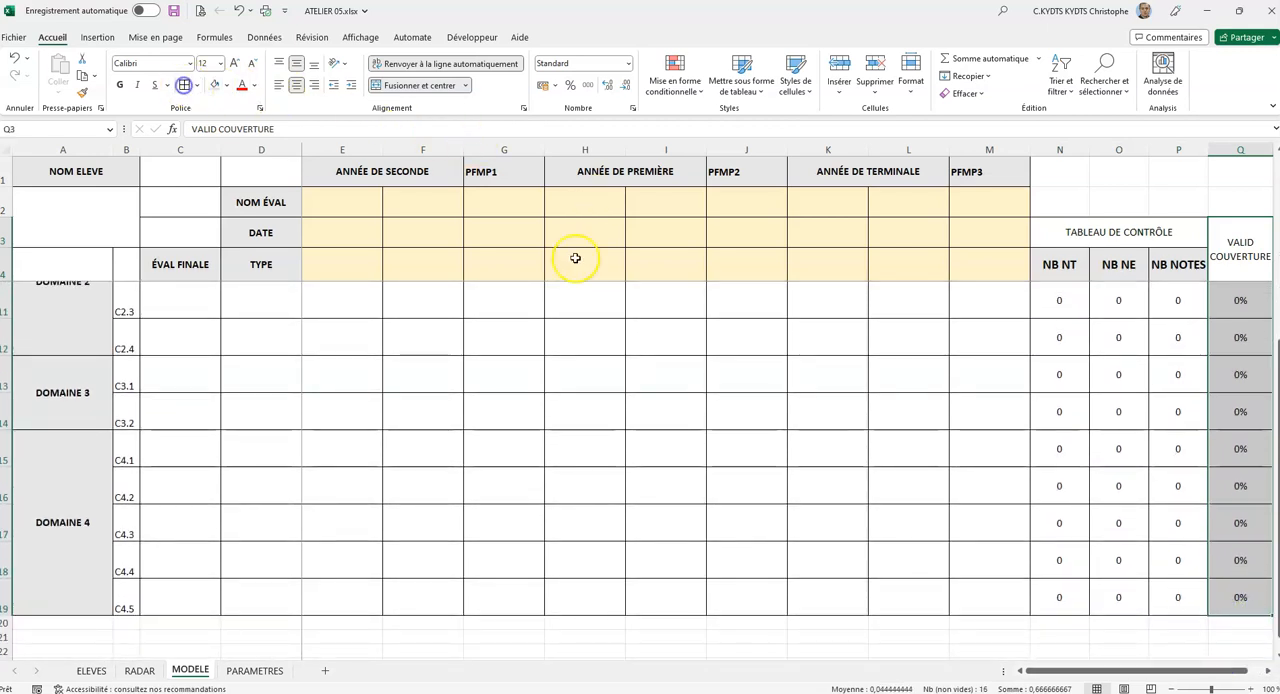
scroll(688, 278, up, 2)
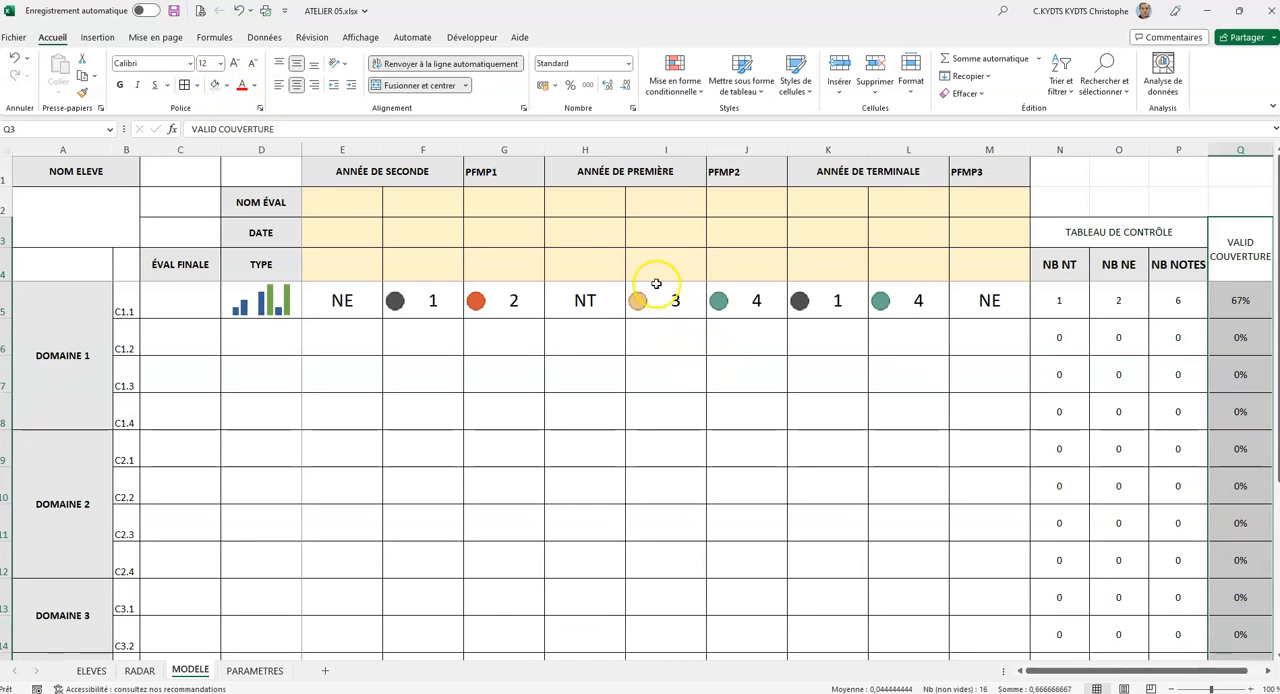
Review the type row E4:M4 and the score grid E5:M19, and check the range names of both evaluation lists on the PARAMETRES sheet.
click(350, 268)
drag(347, 268, 964, 269)
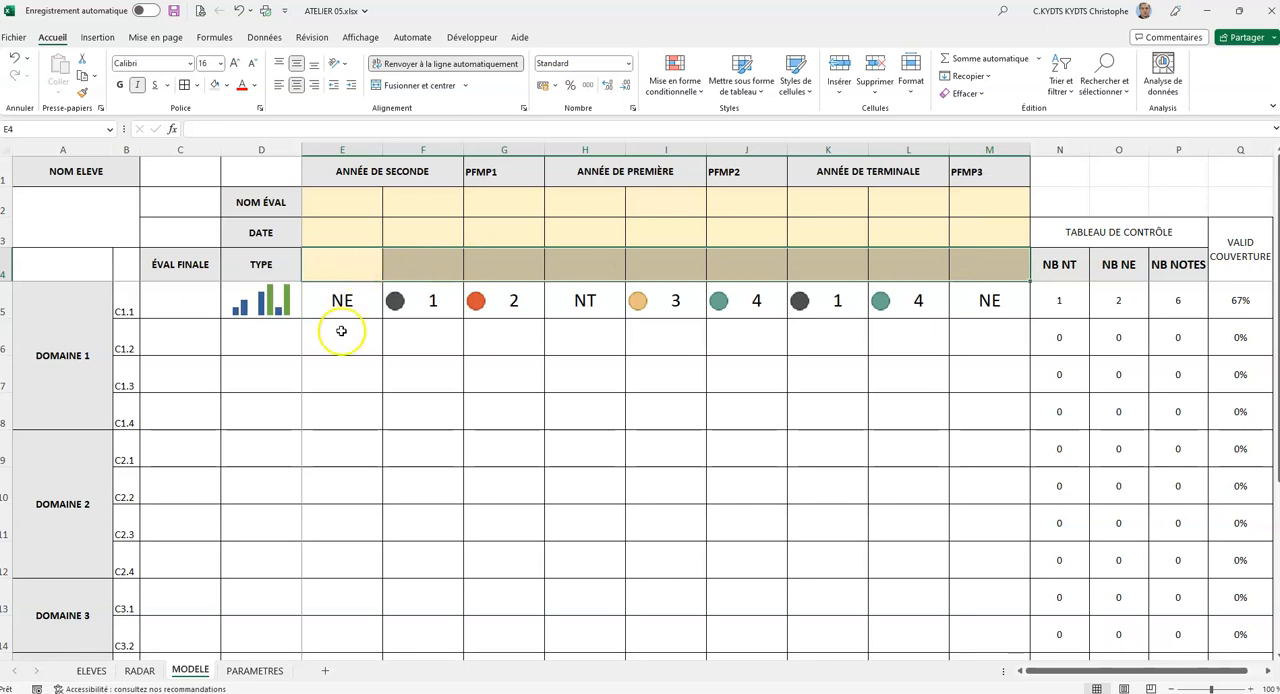
drag(331, 334, 989, 457)
drag(340, 299, 980, 594)
scroll(829, 377, up, 2)
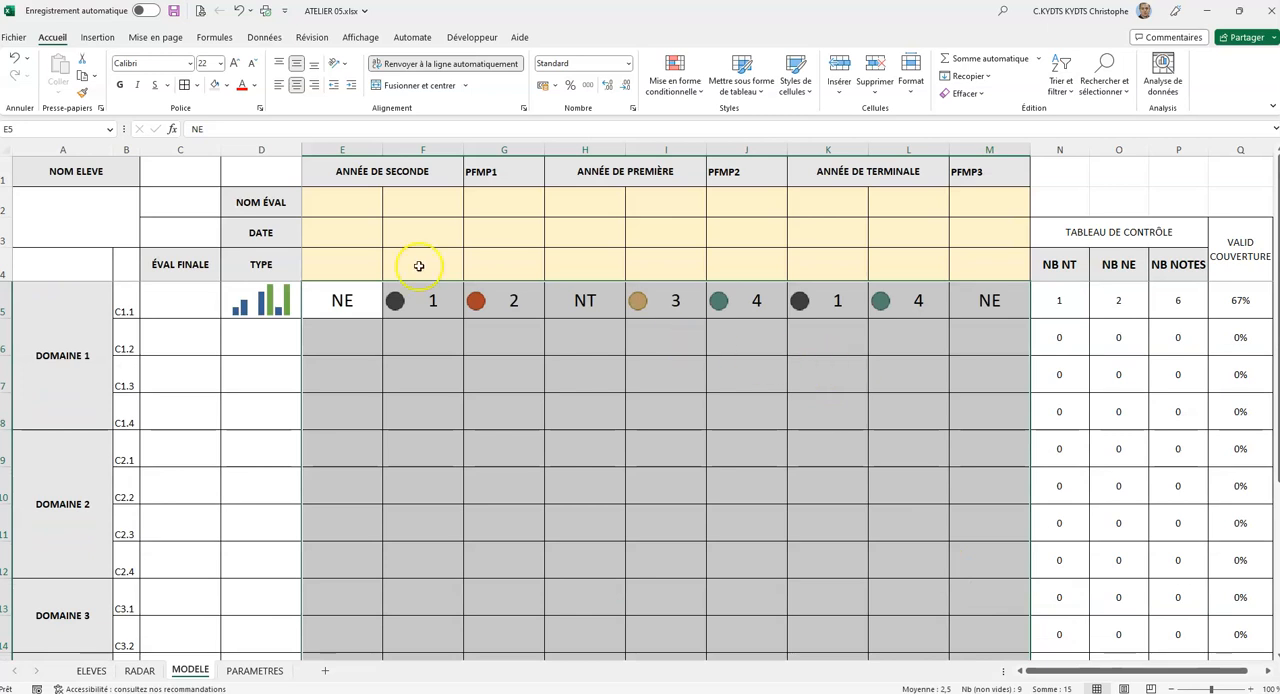
click(343, 261)
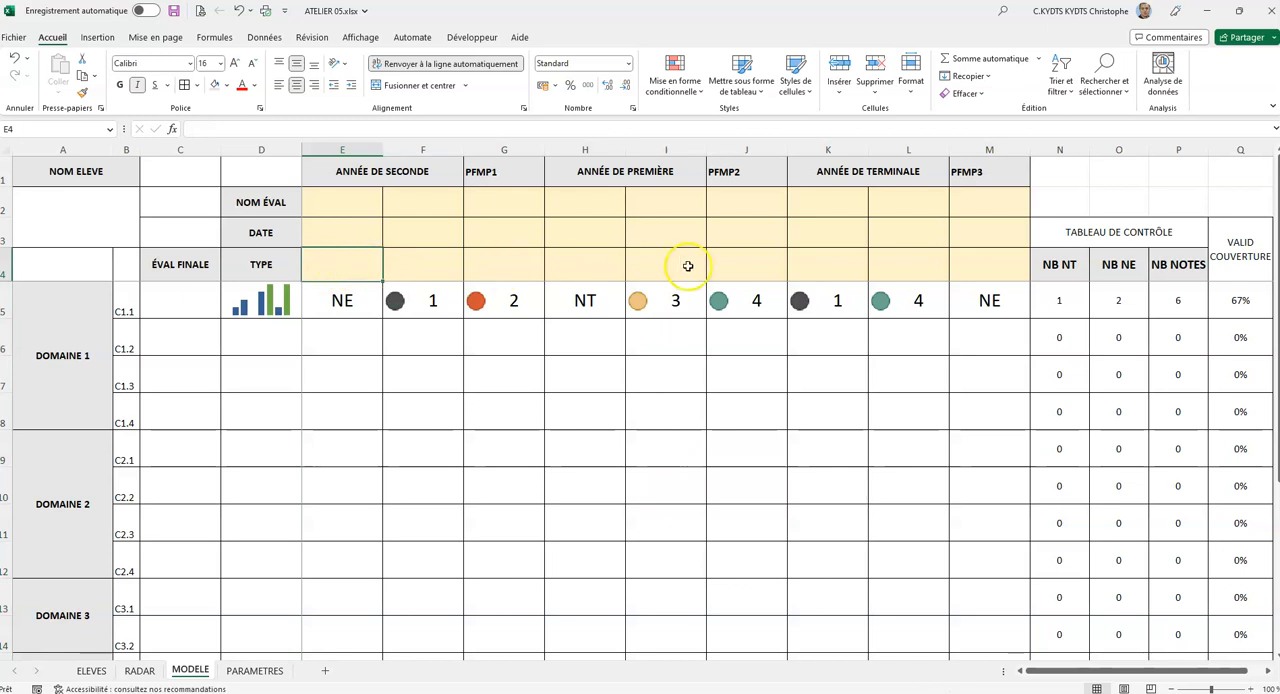
click(257, 671)
drag(427, 172, 434, 248)
drag(694, 171, 680, 252)
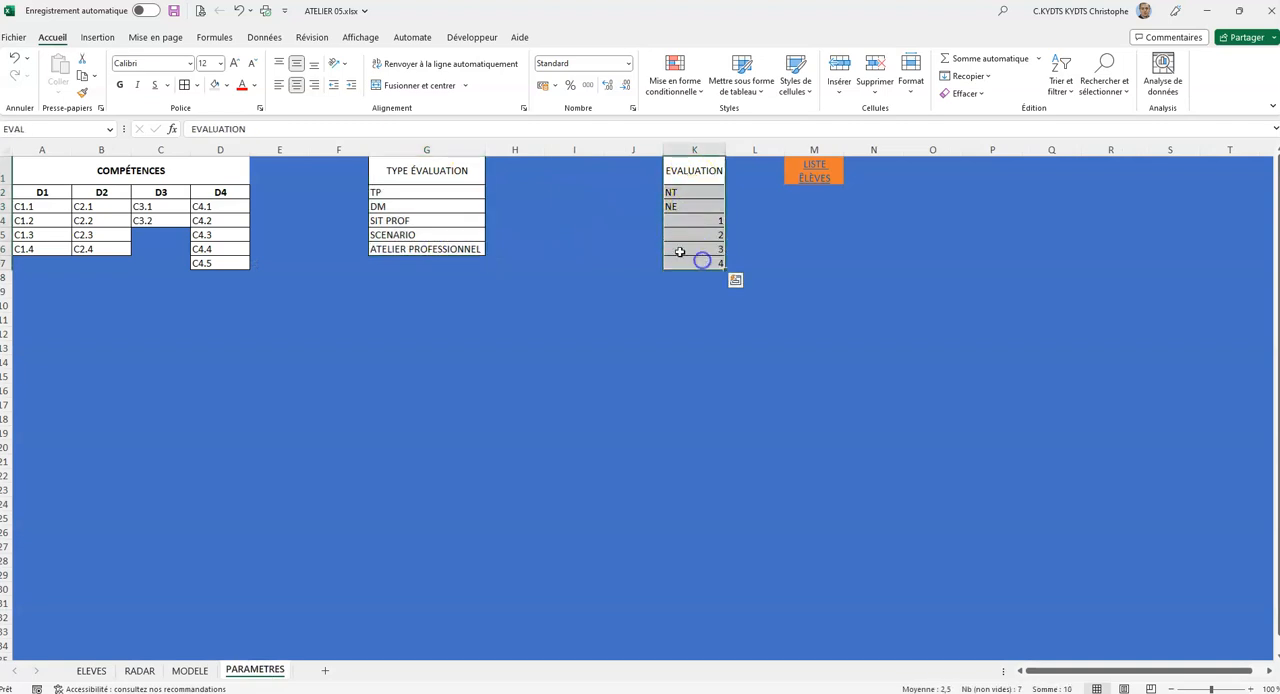
drag(391, 165, 412, 248)
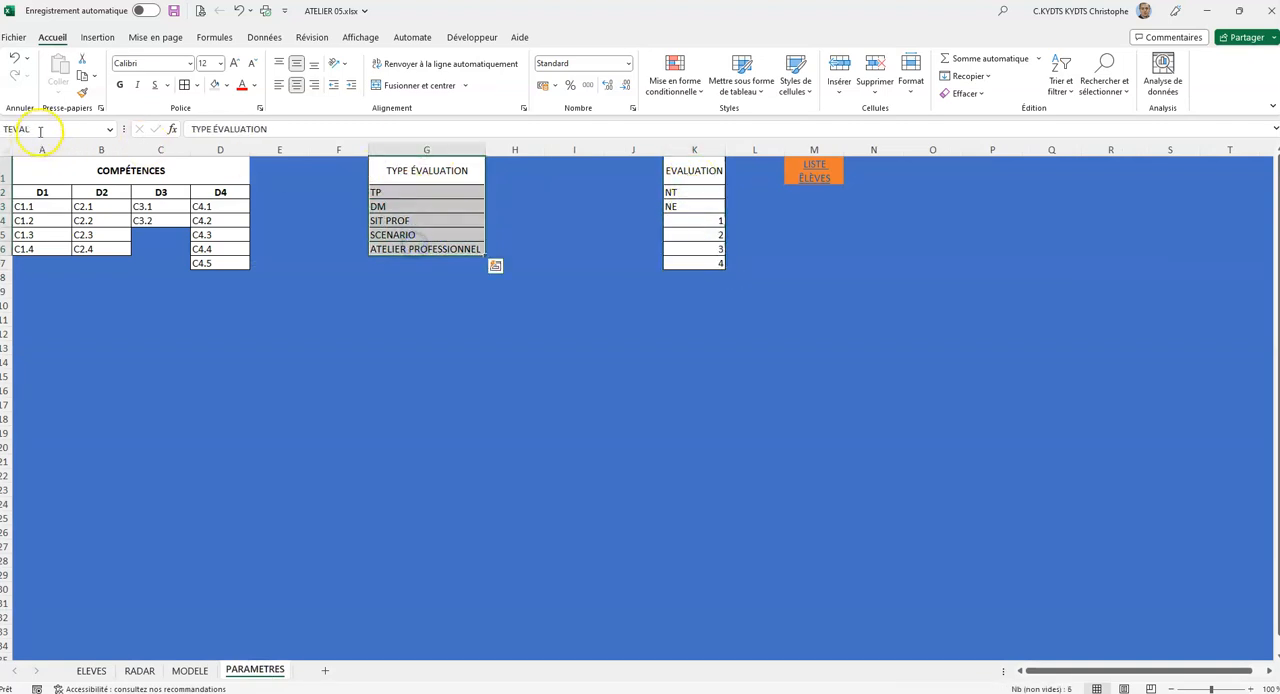
drag(708, 174, 711, 265)
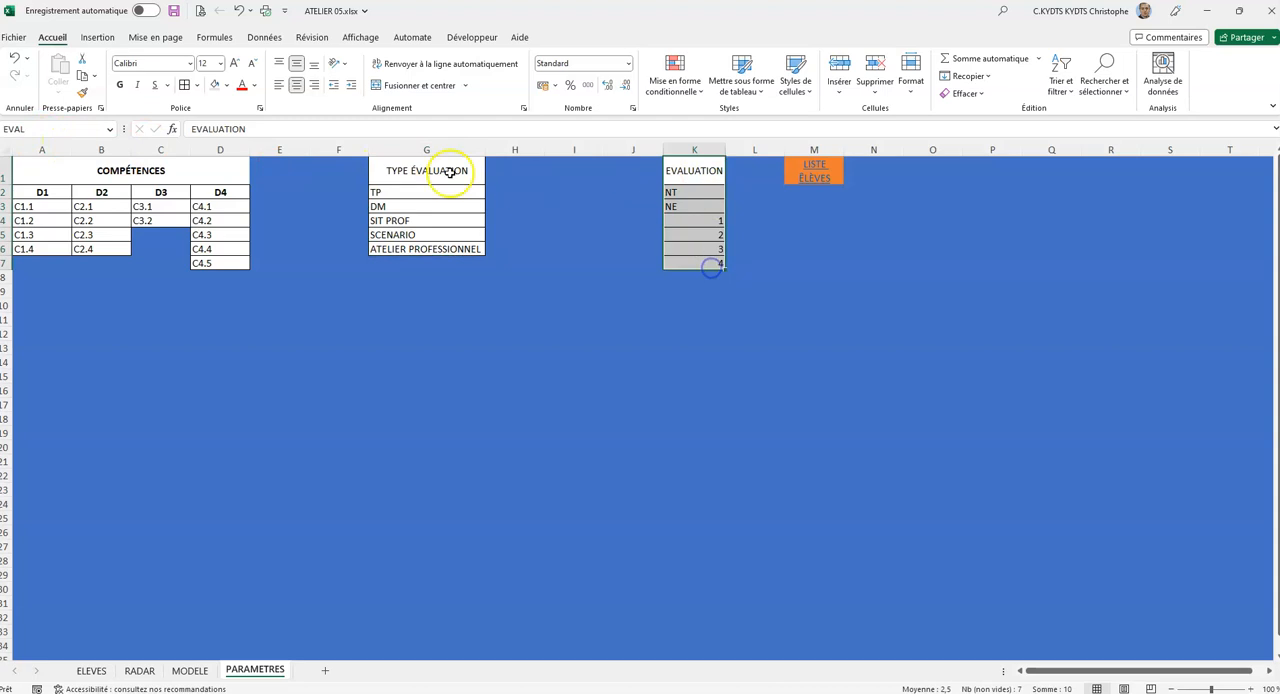
click(192, 670)
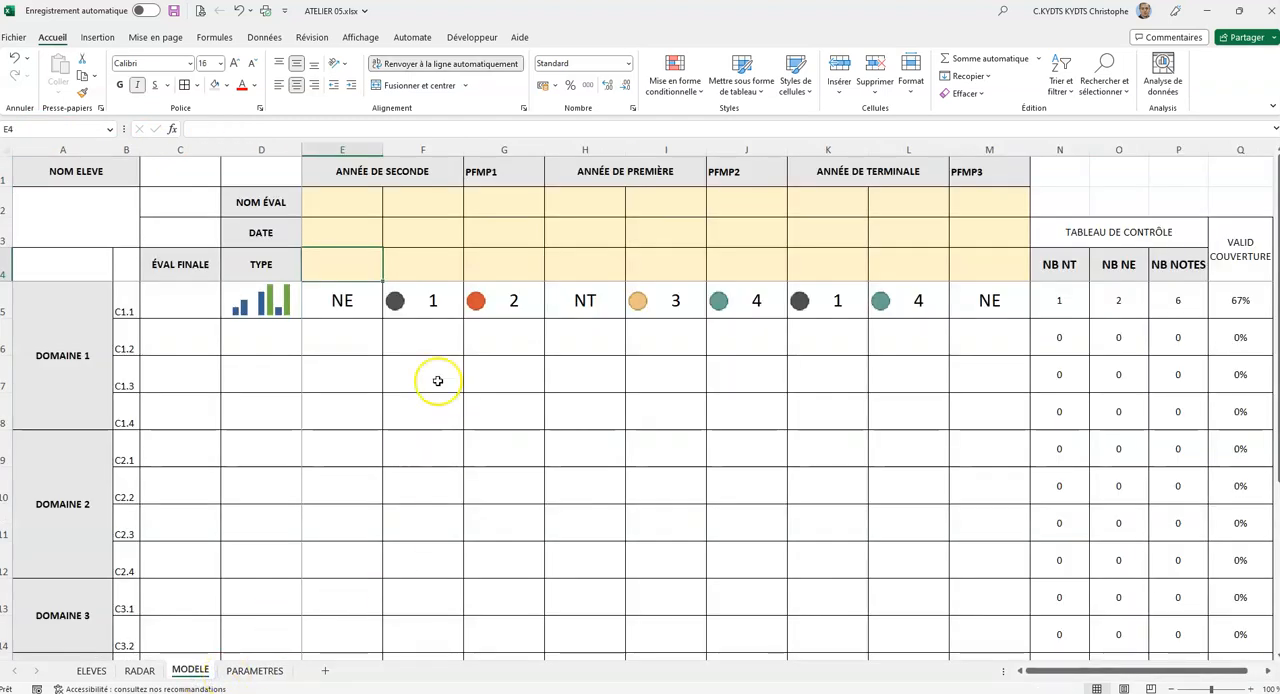
Add a list data validation with source =TEVAL to the type cells E4:M4 and check the drop-down in E4.
drag(340, 264, 972, 263)
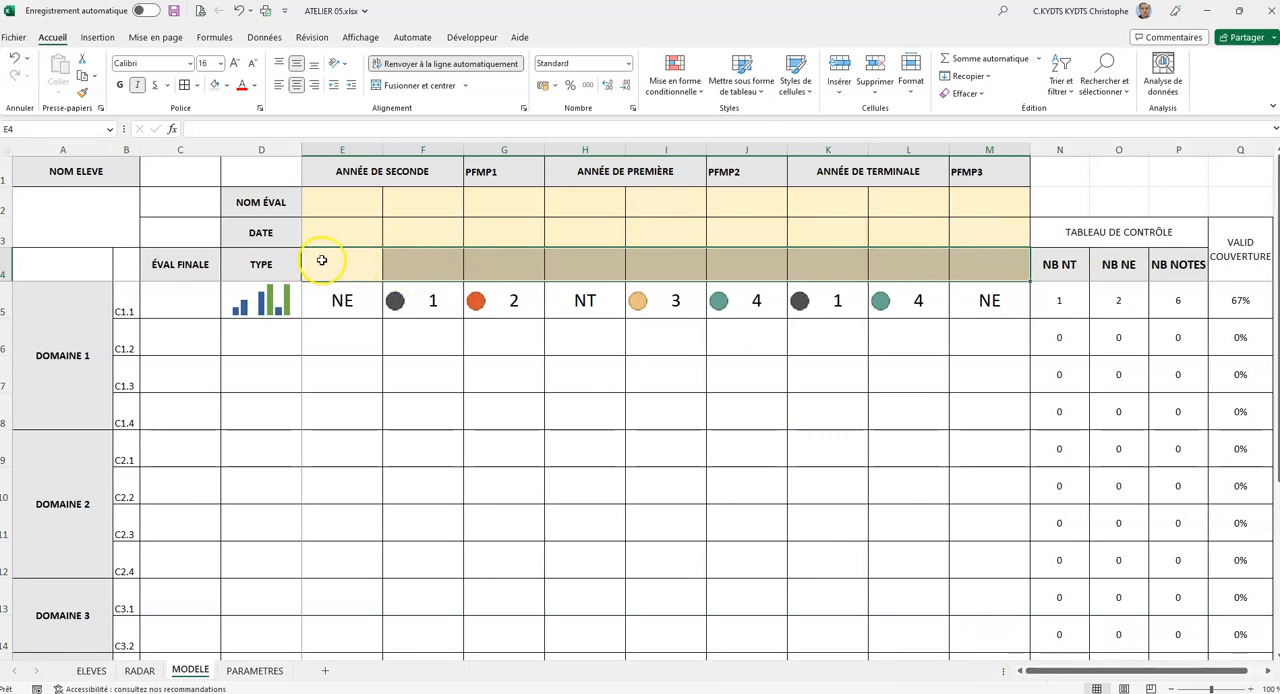
click(264, 37)
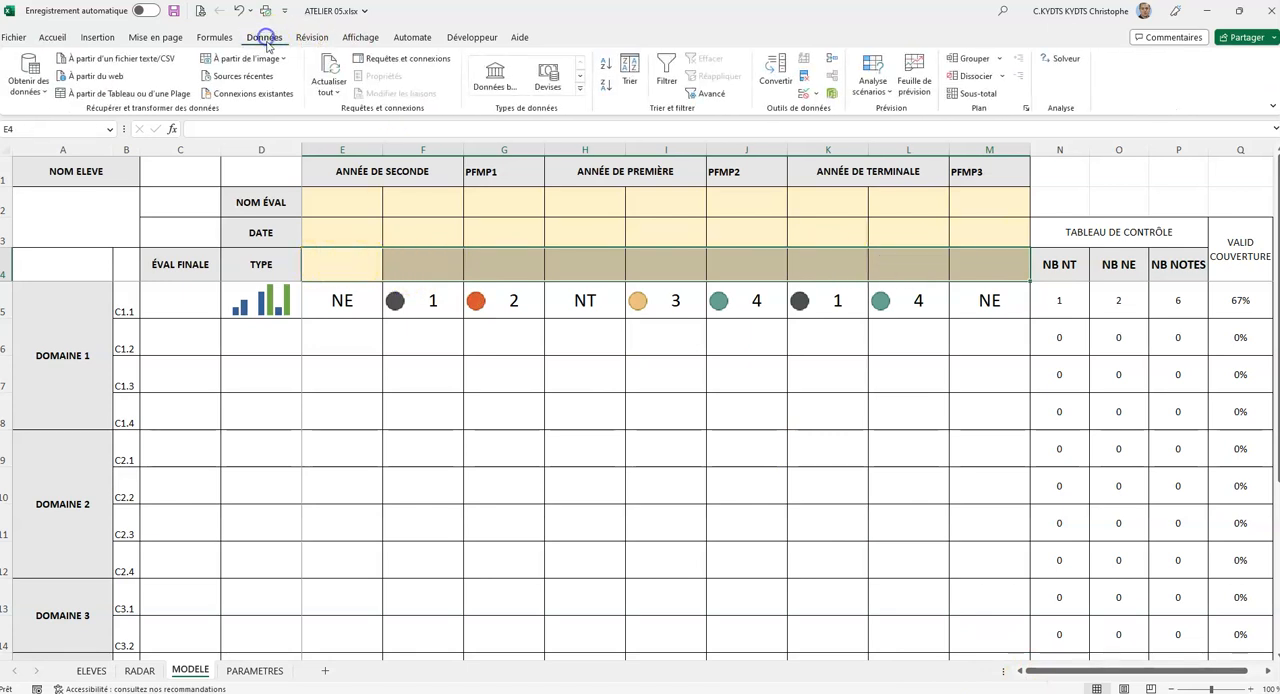
click(814, 92)
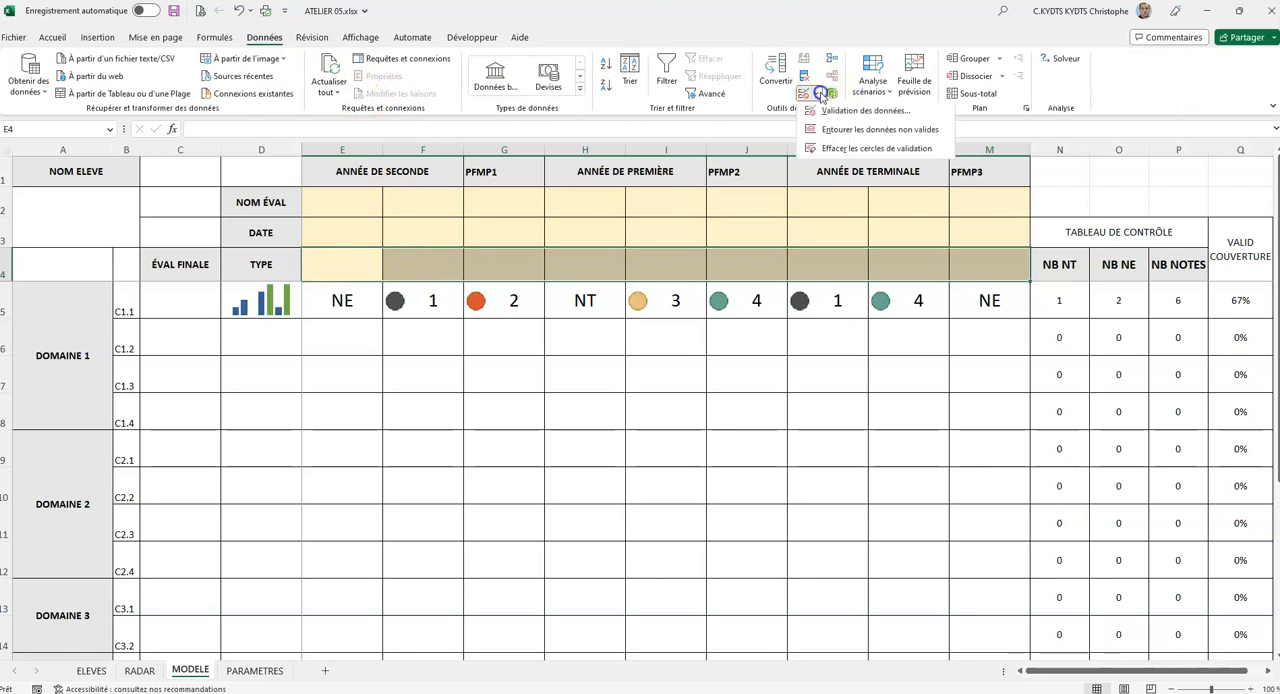
click(866, 112)
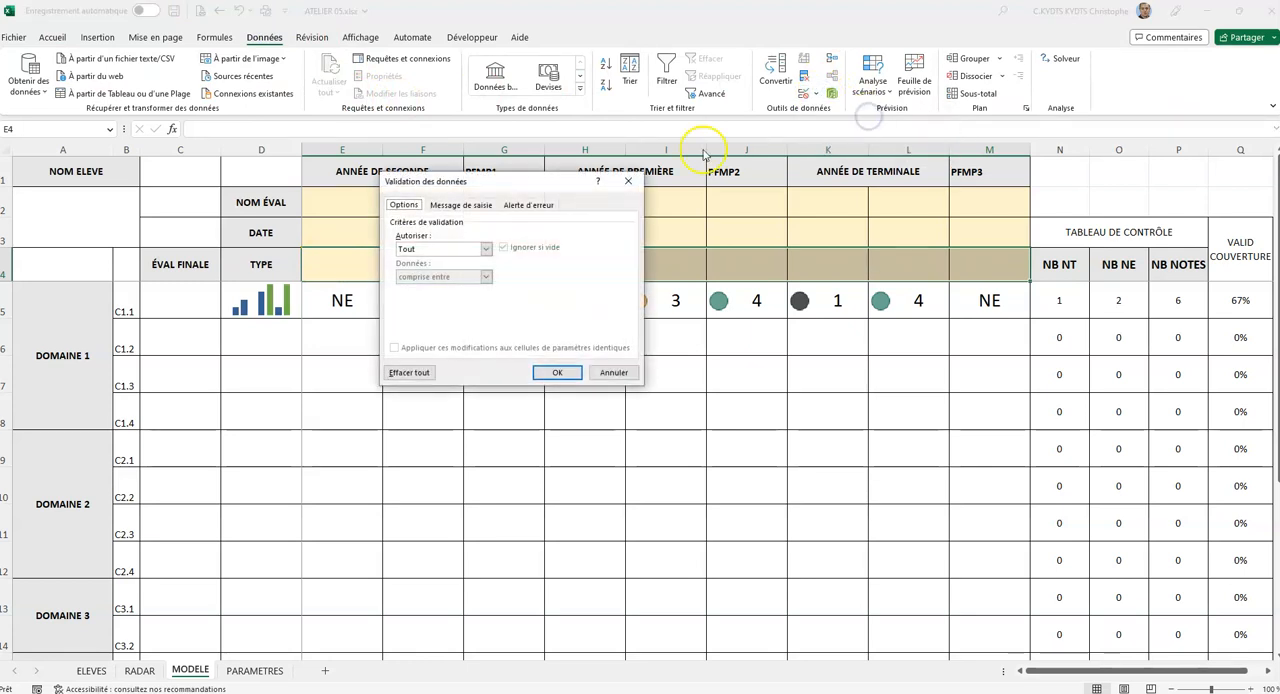
click(487, 248)
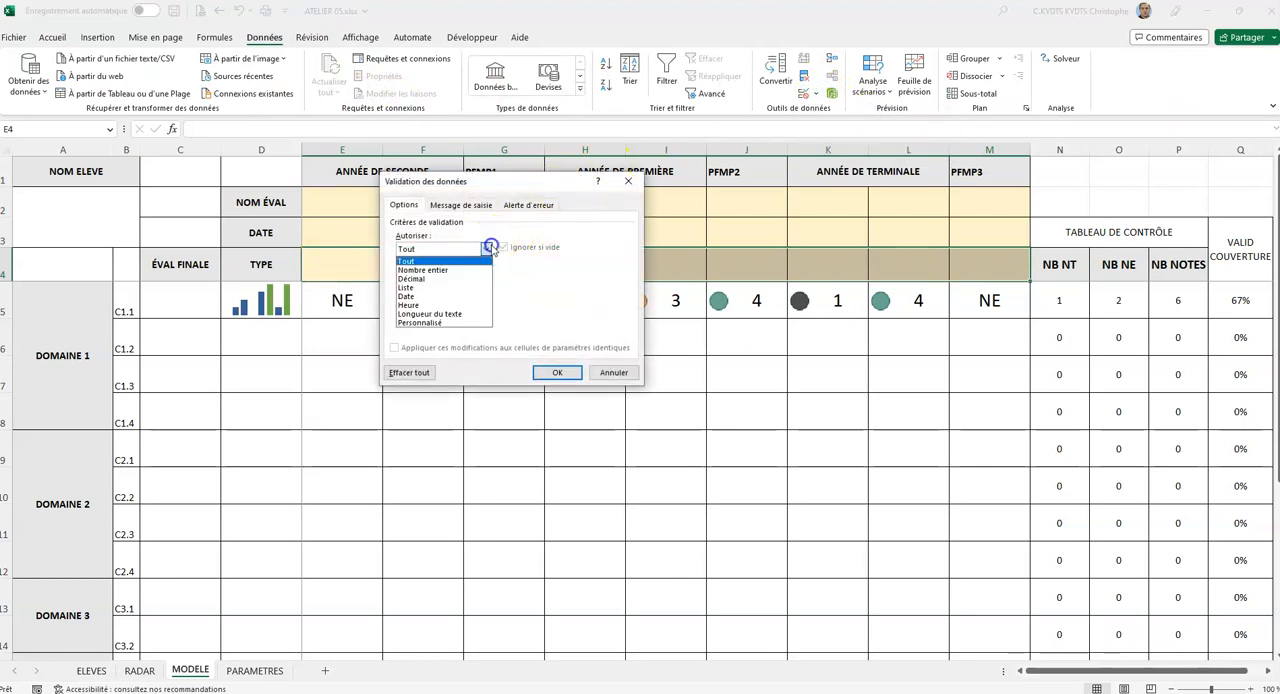
click(443, 287)
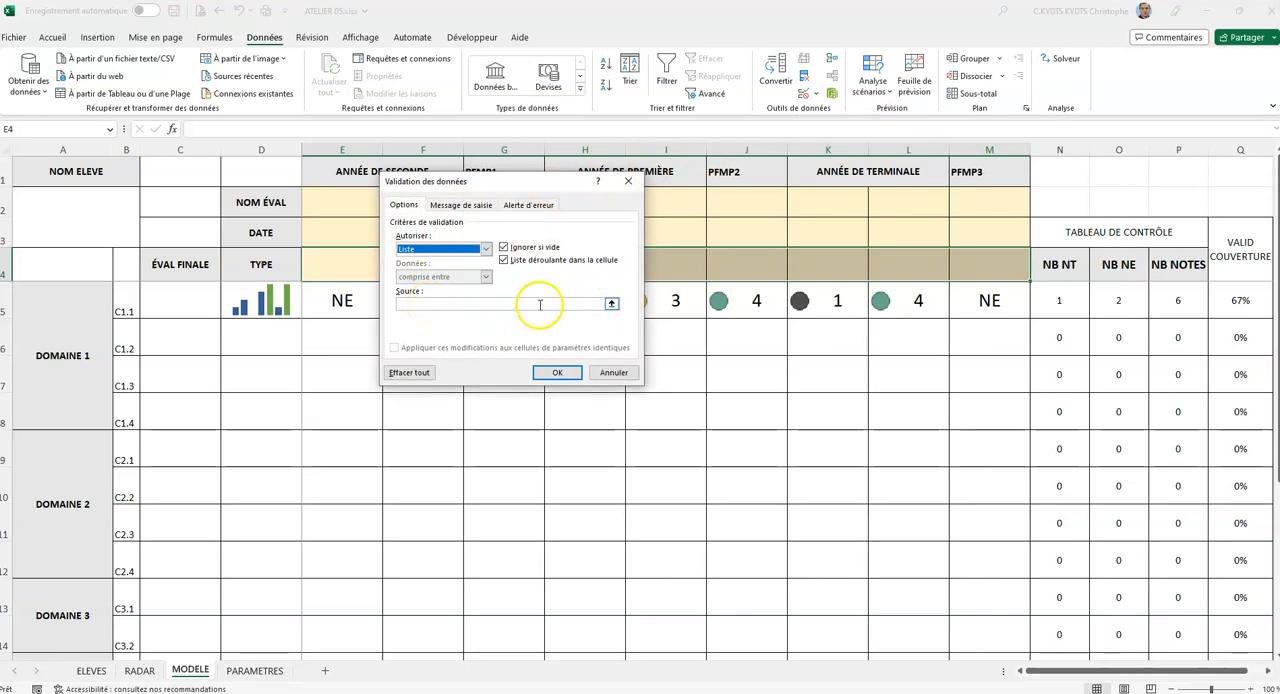
click(455, 303)
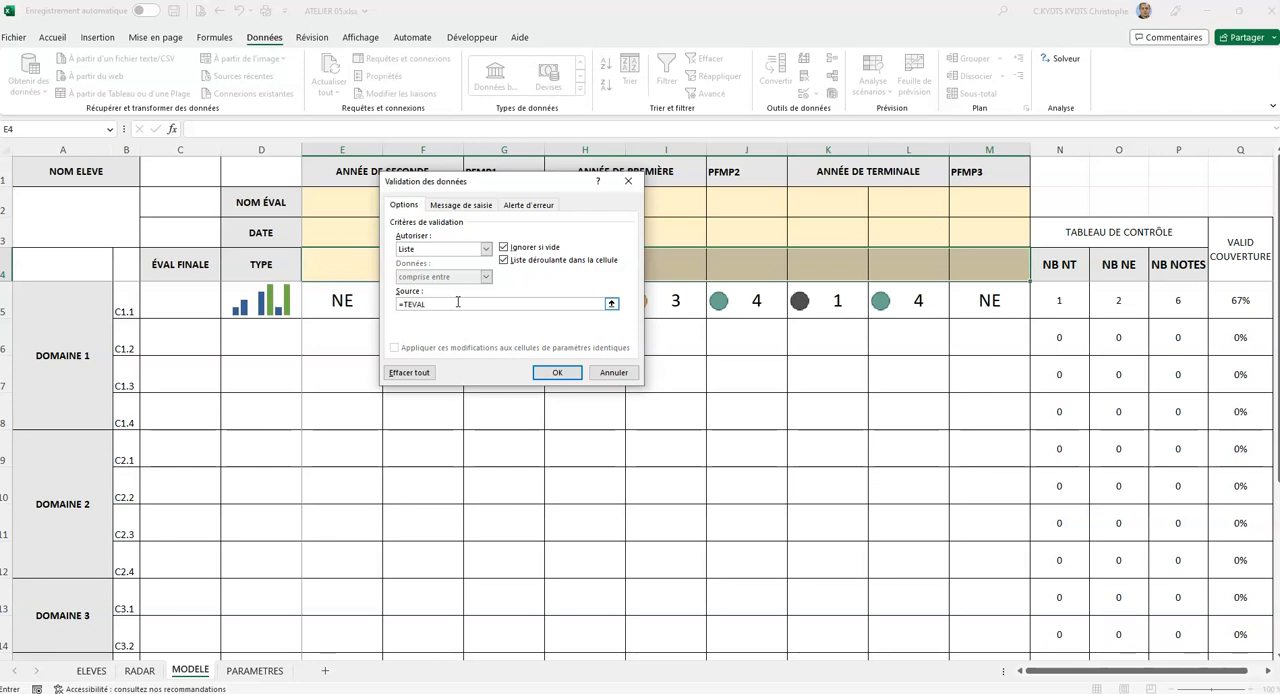
click(557, 372)
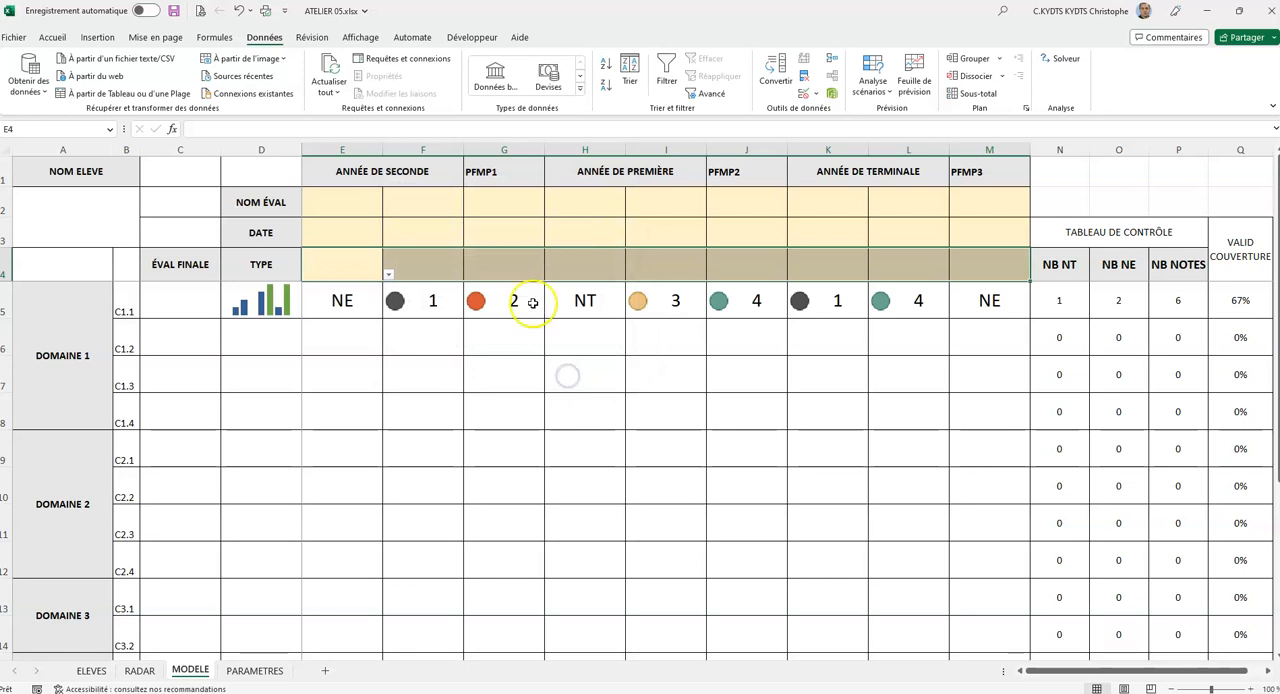
click(386, 273)
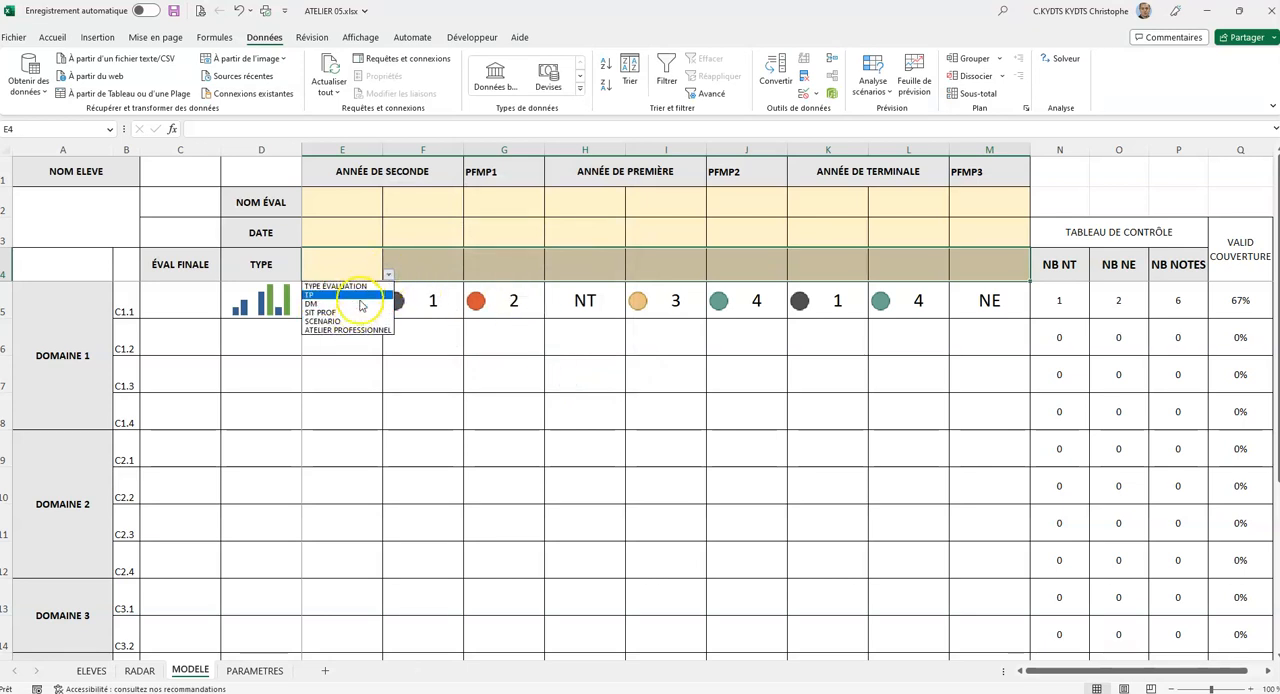
click(357, 257)
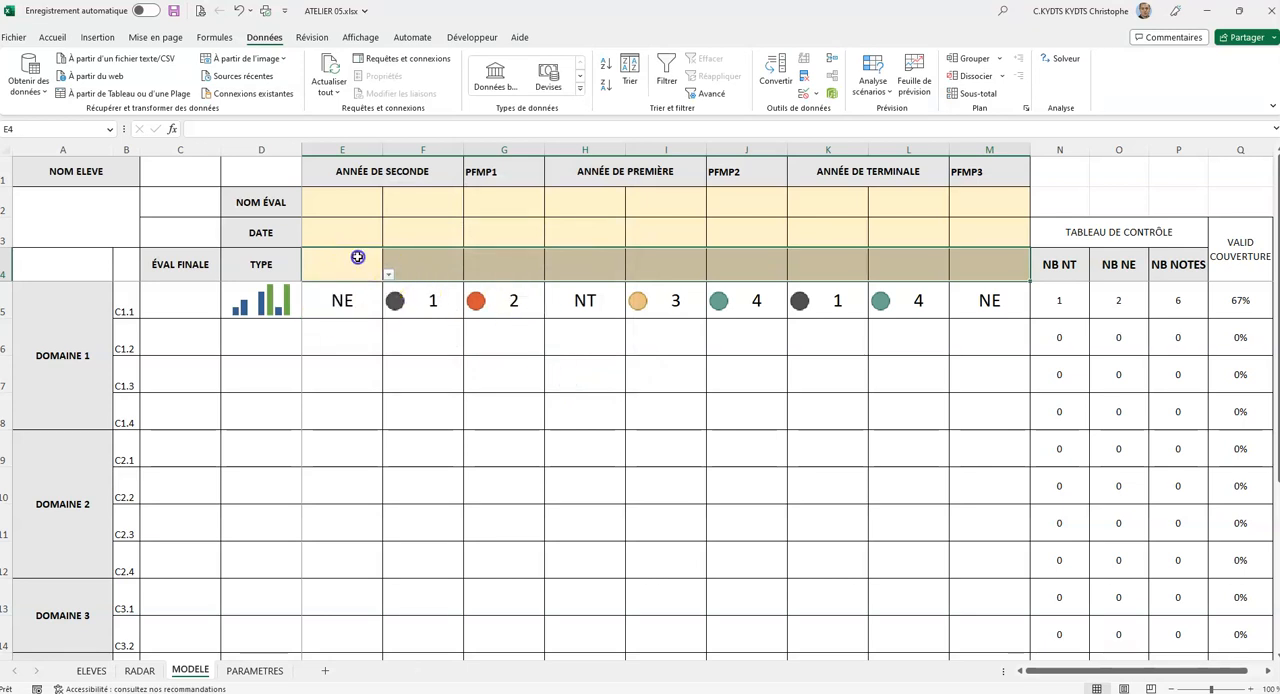
Try the type row's validation source as TEVAL without the equals sign and check the drop-down in E4.
click(808, 93)
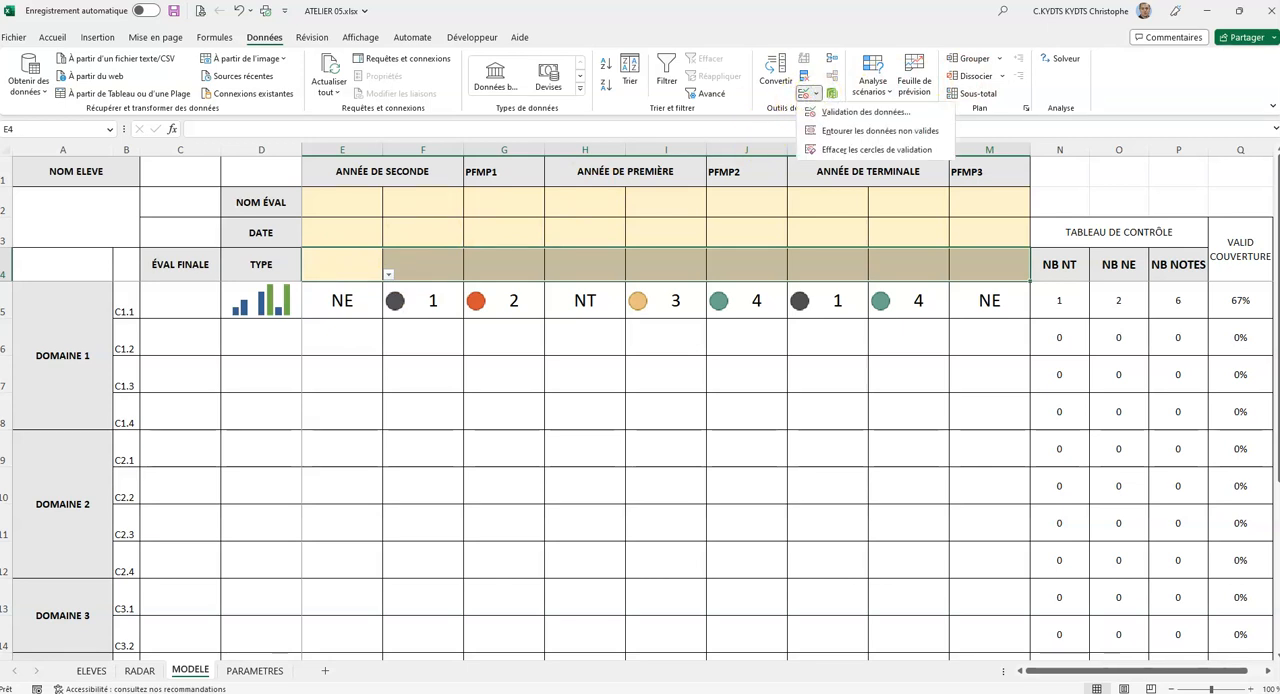
click(828, 114)
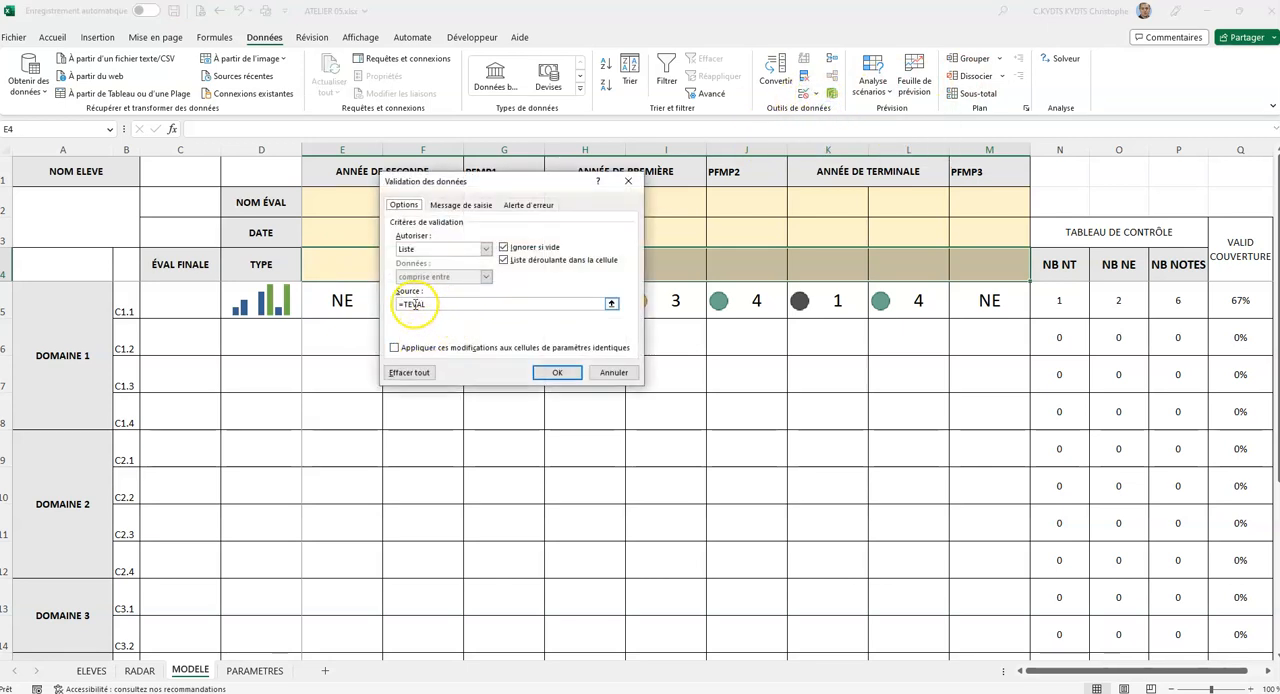
click(405, 303)
click(555, 374)
click(348, 265)
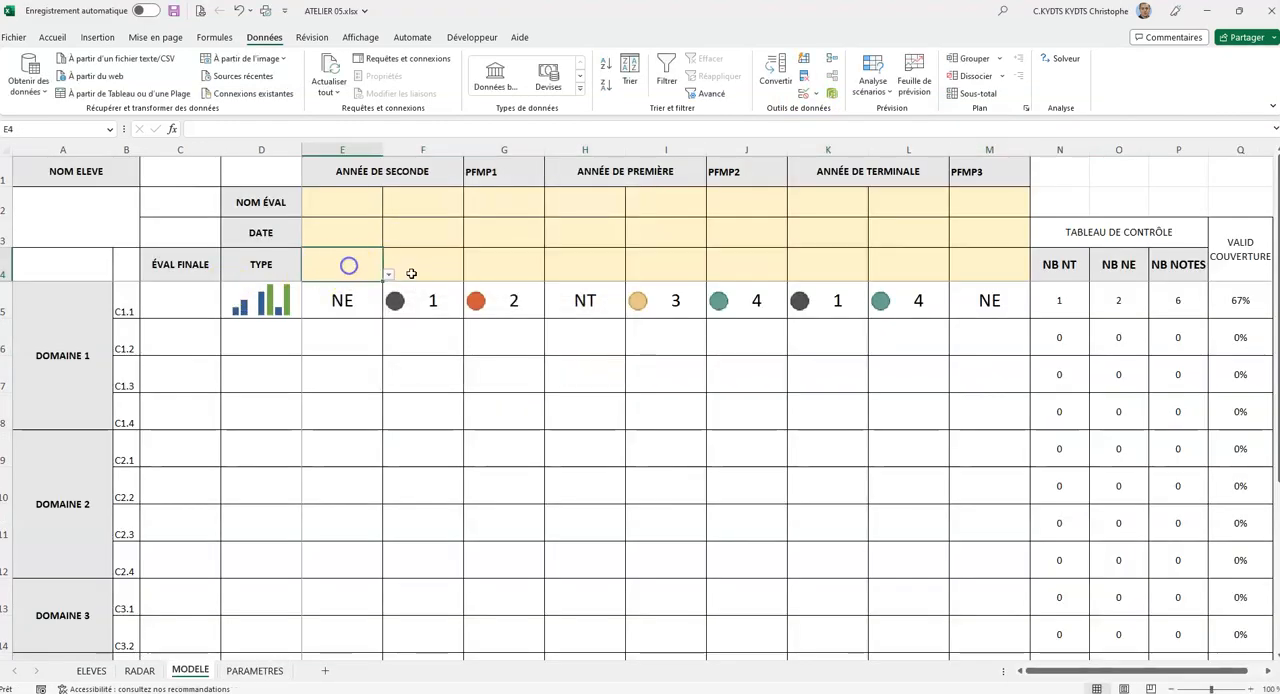
click(390, 275)
click(345, 261)
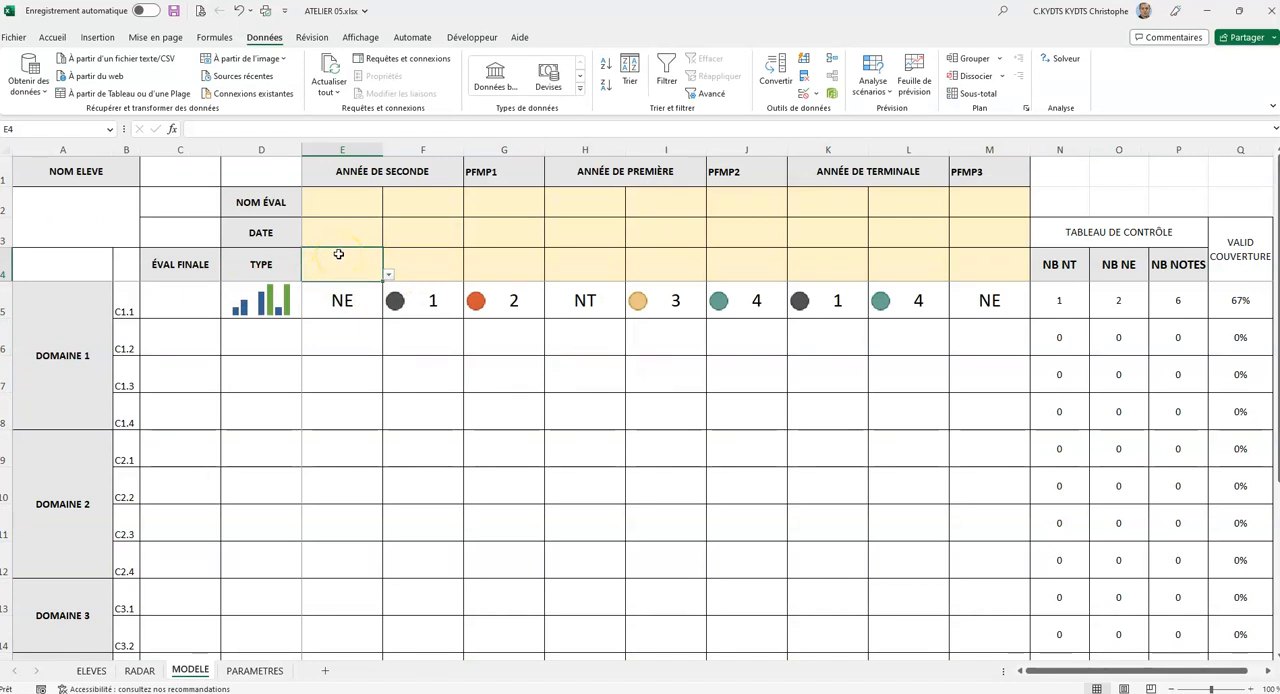
Reset the list source of E4:M4 to =TEVAL by selecting G1:G6 on the PARAMETRES sheet, and check the drop-down.
drag(338, 255, 968, 270)
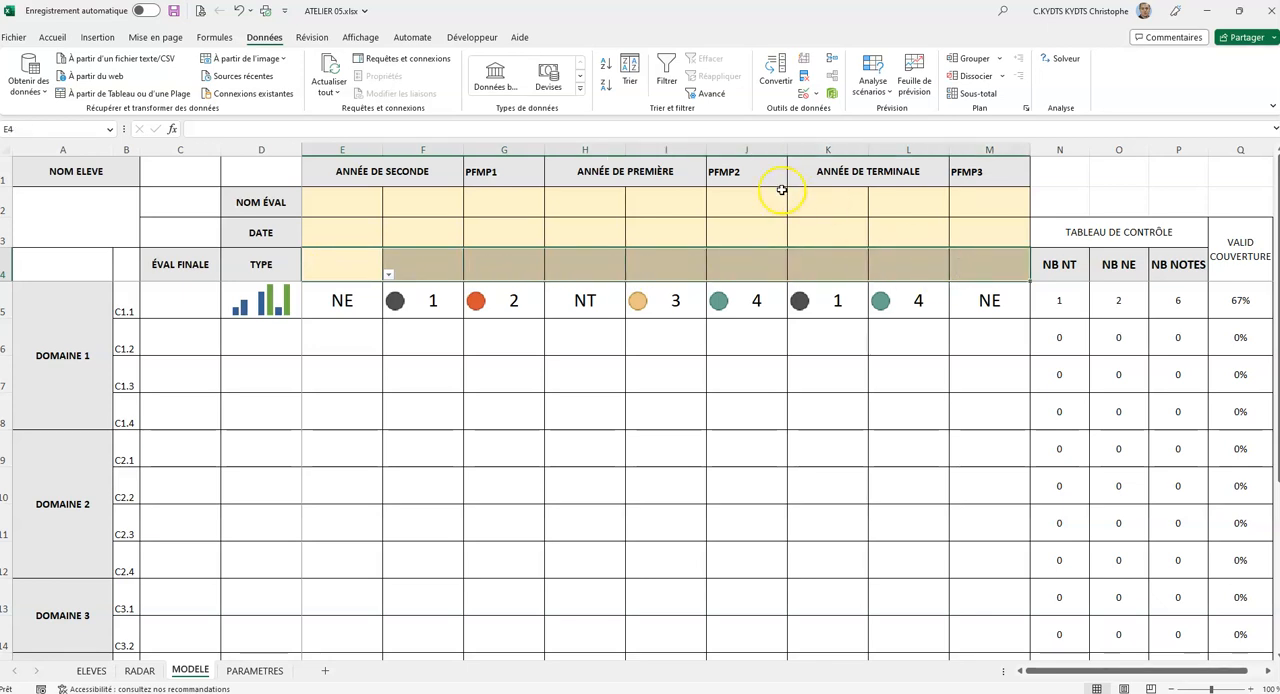
click(815, 93)
click(862, 112)
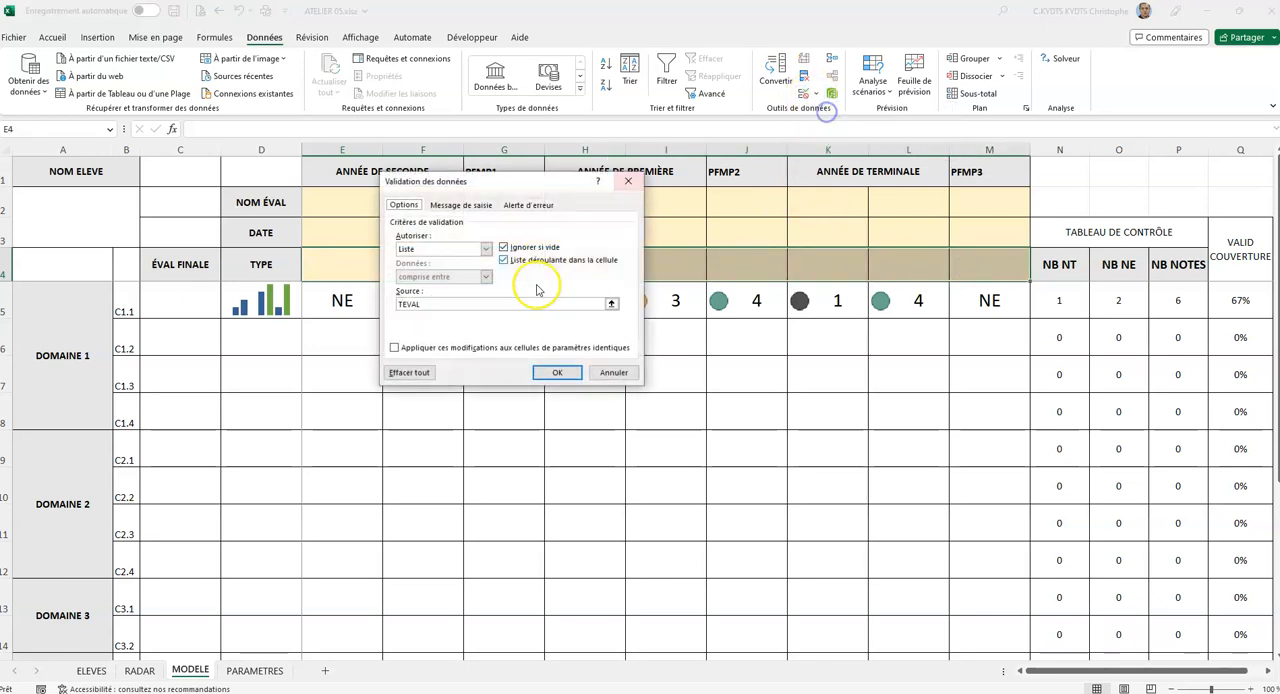
drag(524, 304, 366, 304)
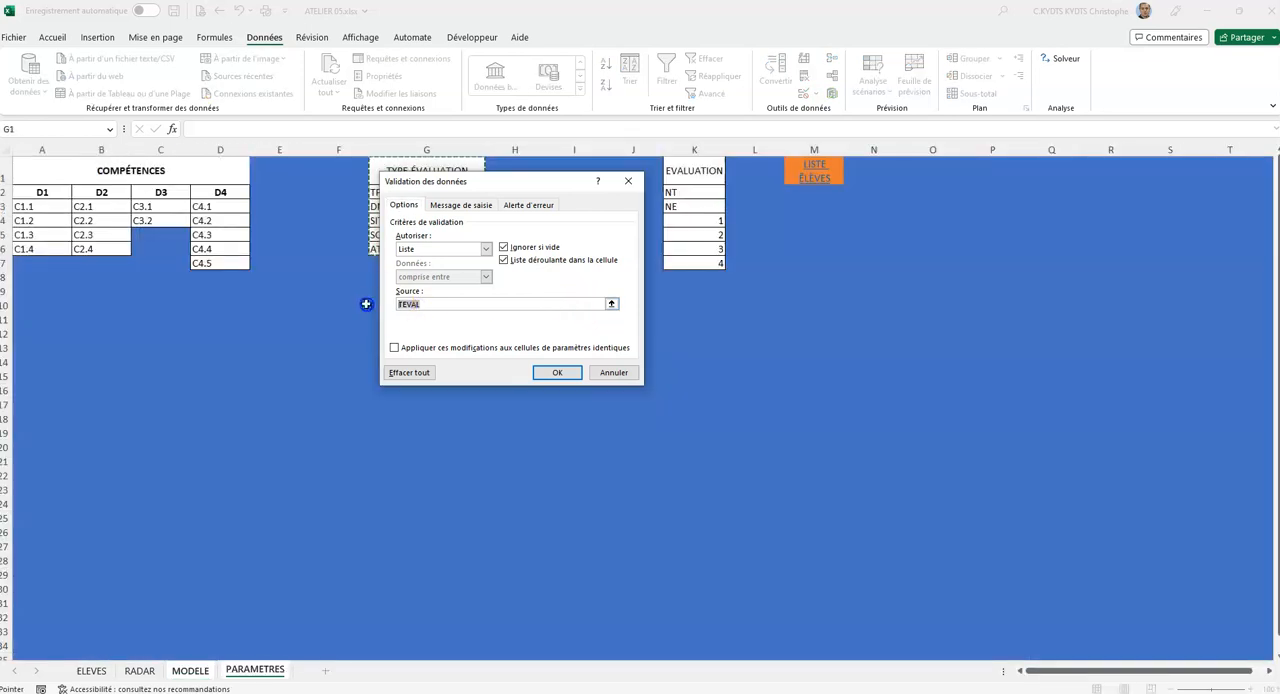
click(612, 302)
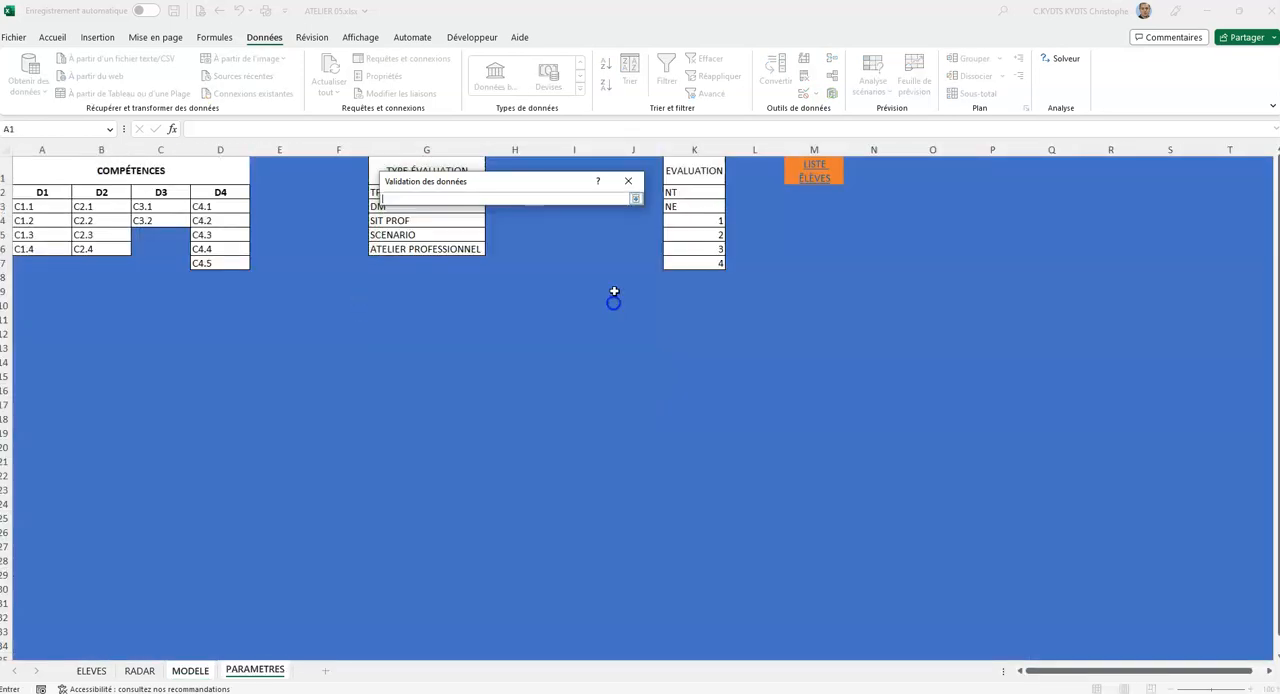
drag(531, 180, 934, 286)
drag(430, 170, 443, 249)
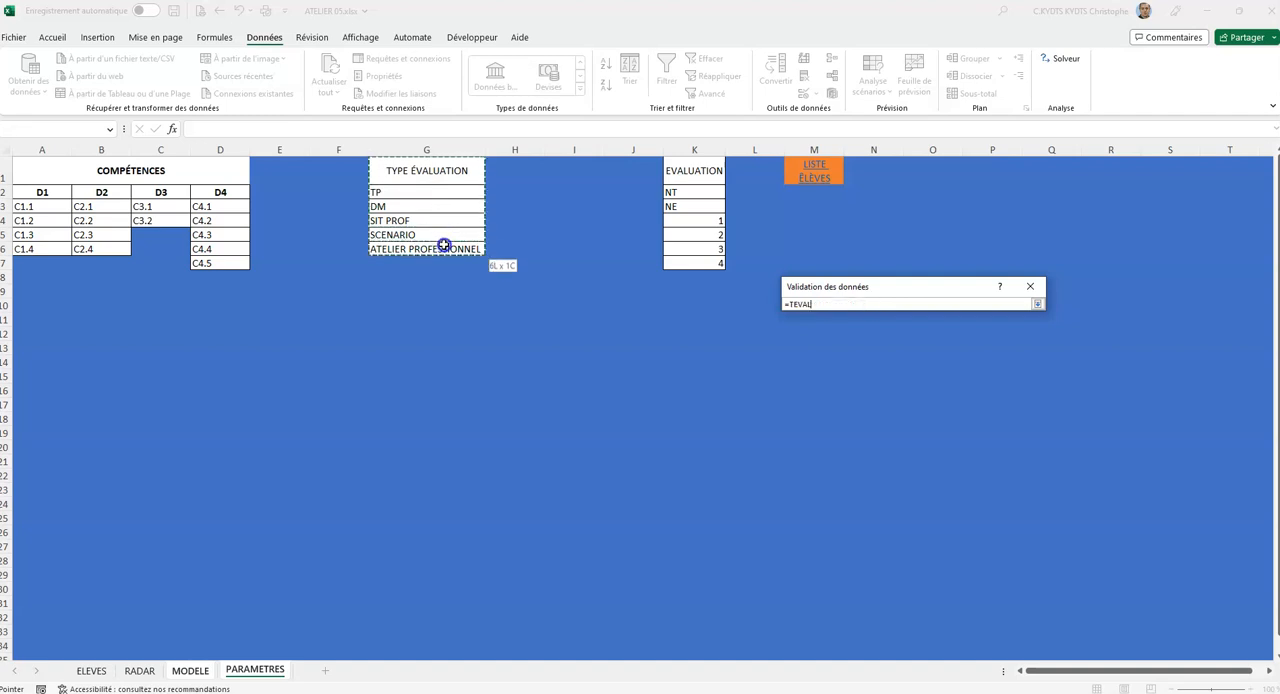
click(1037, 303)
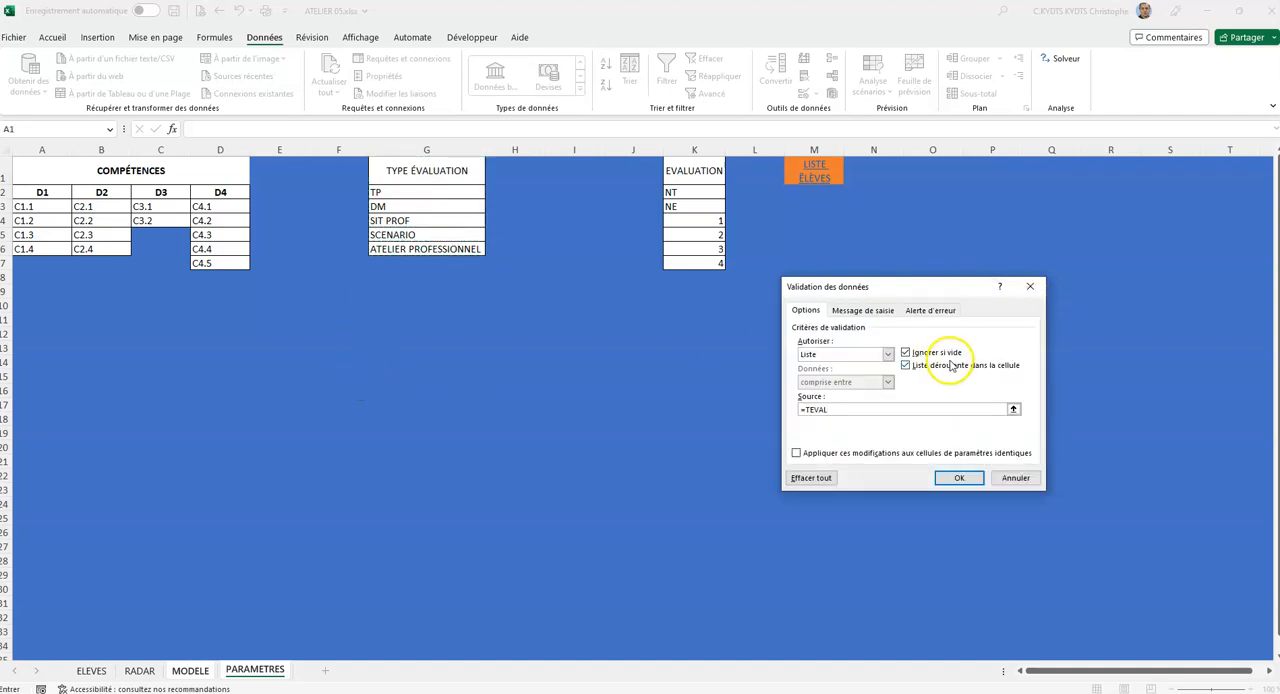
click(959, 478)
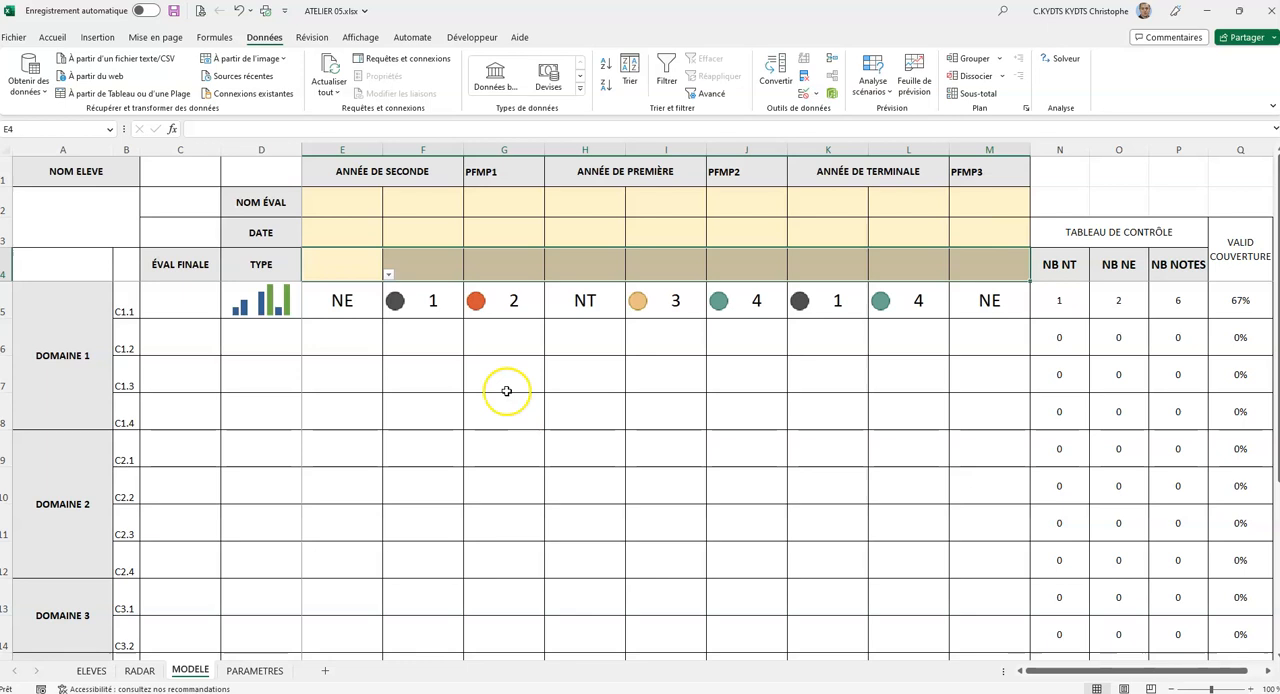
click(388, 274)
click(388, 274)
Add a list data validation to the score grid E5:M19 with source =EVAL, selecting K1:K7 on the PARAMETRES sheet.
click(333, 302)
drag(333, 300, 992, 596)
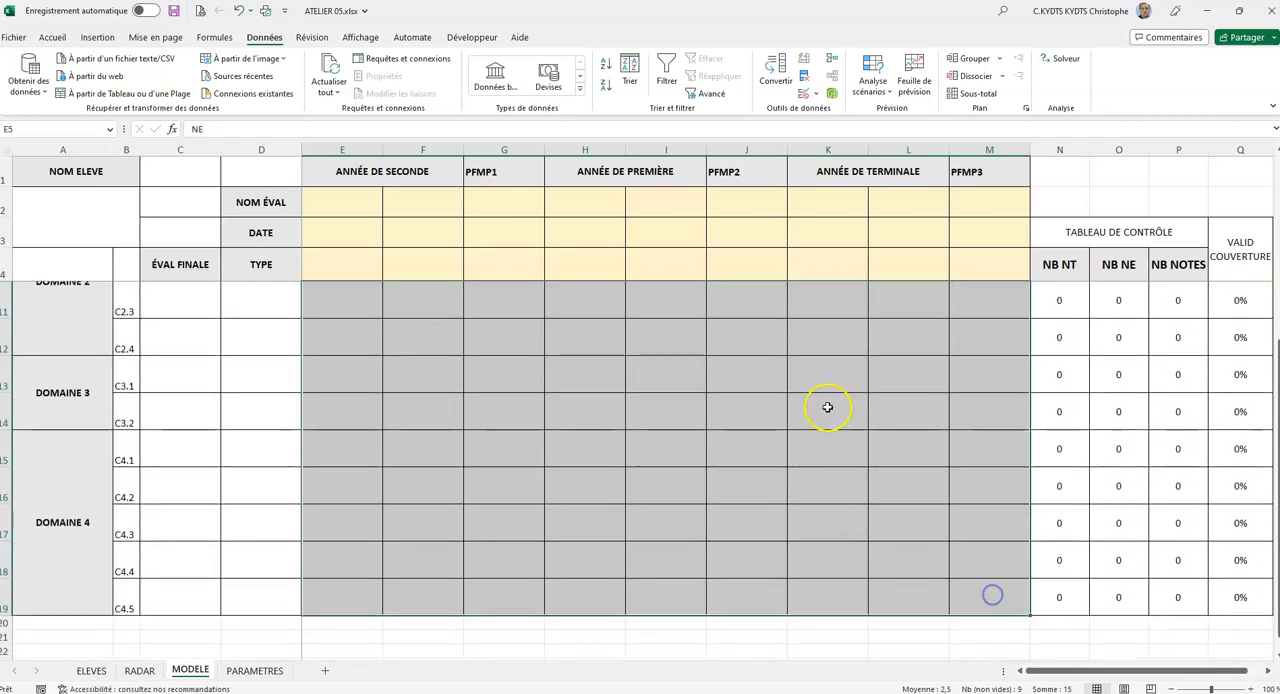
scroll(812, 393, up, 2)
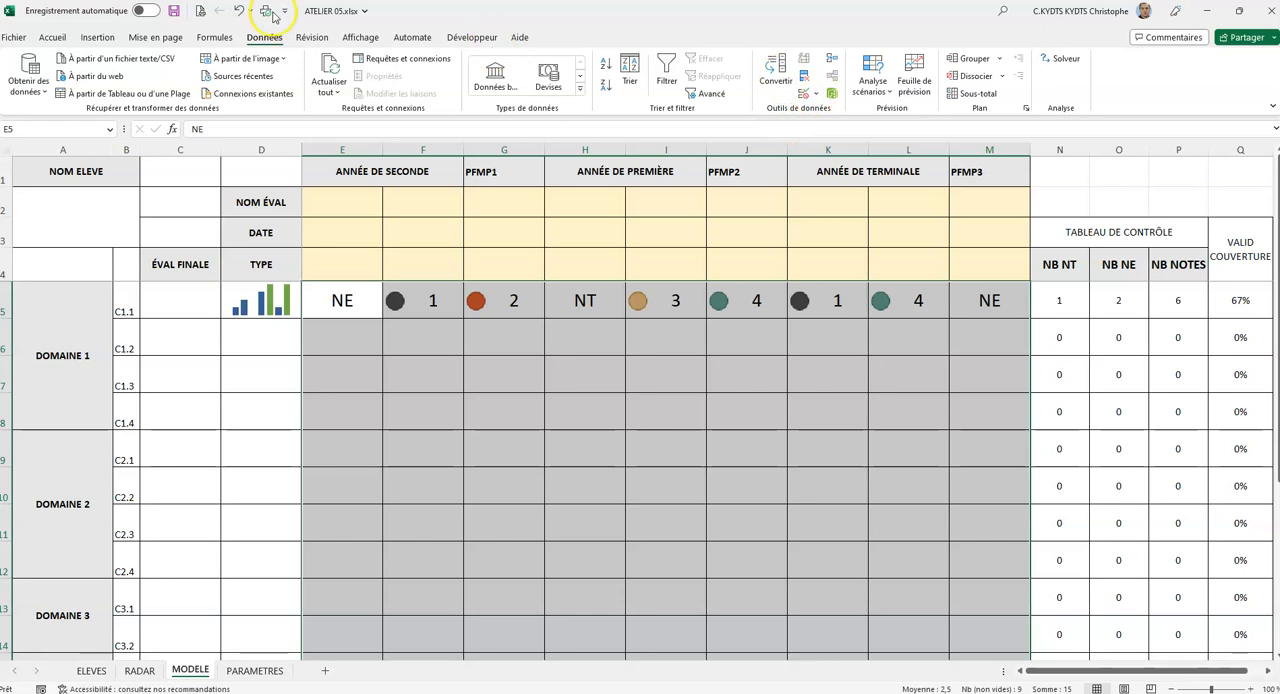
click(810, 93)
click(856, 116)
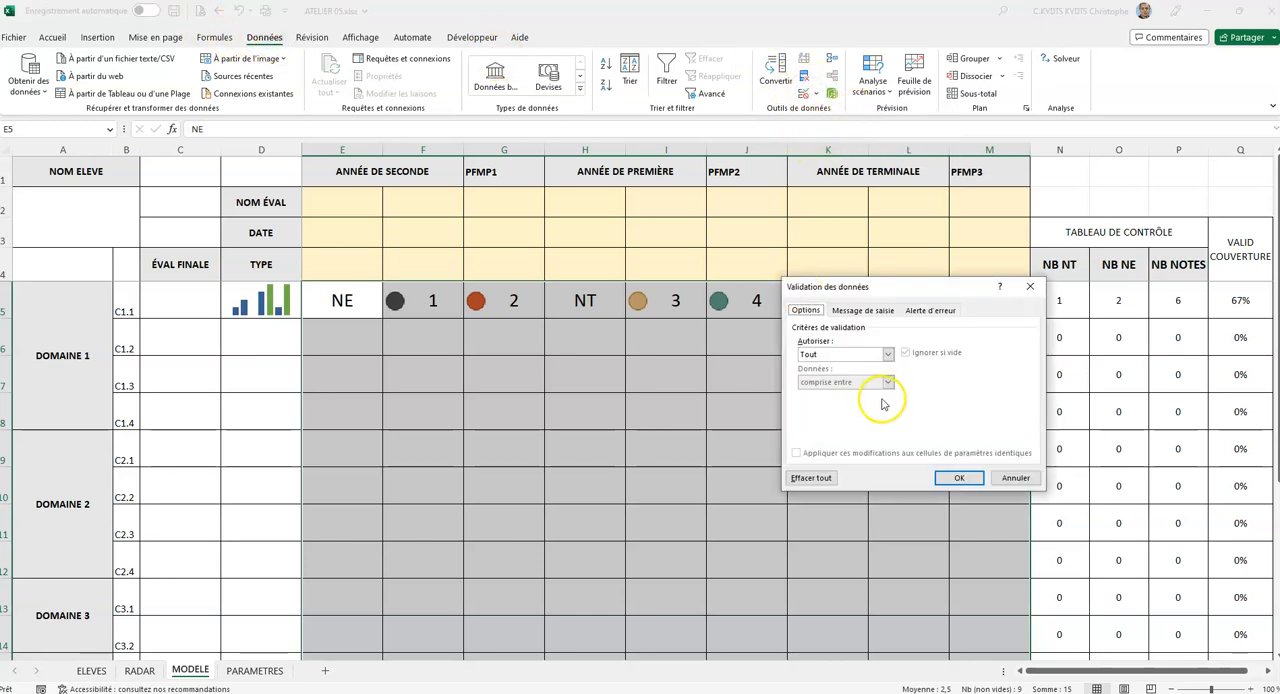
click(863, 355)
click(845, 393)
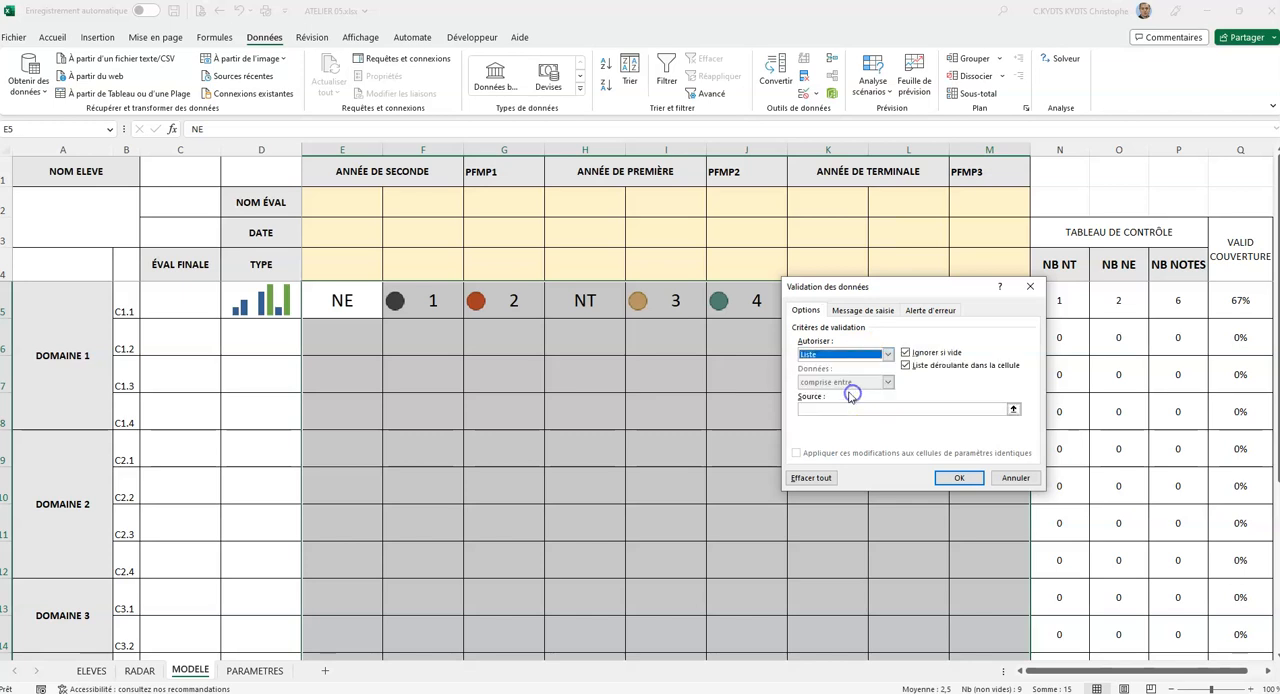
click(1013, 409)
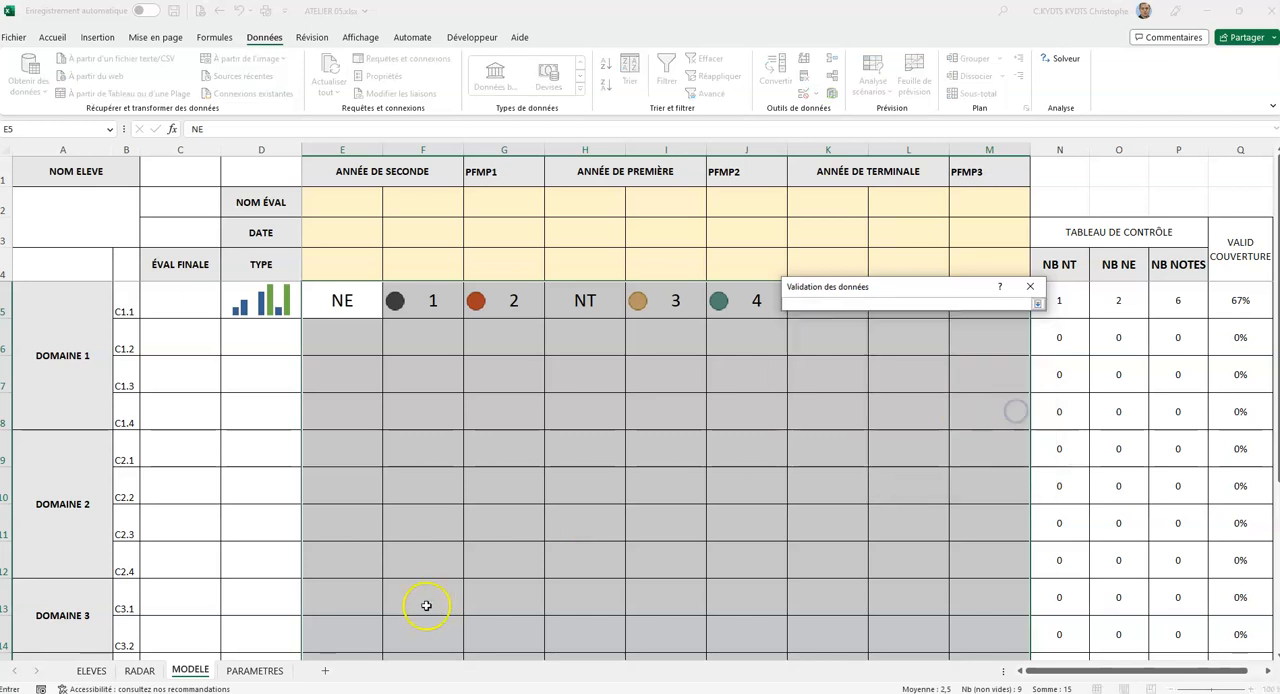
click(265, 670)
drag(699, 172, 700, 263)
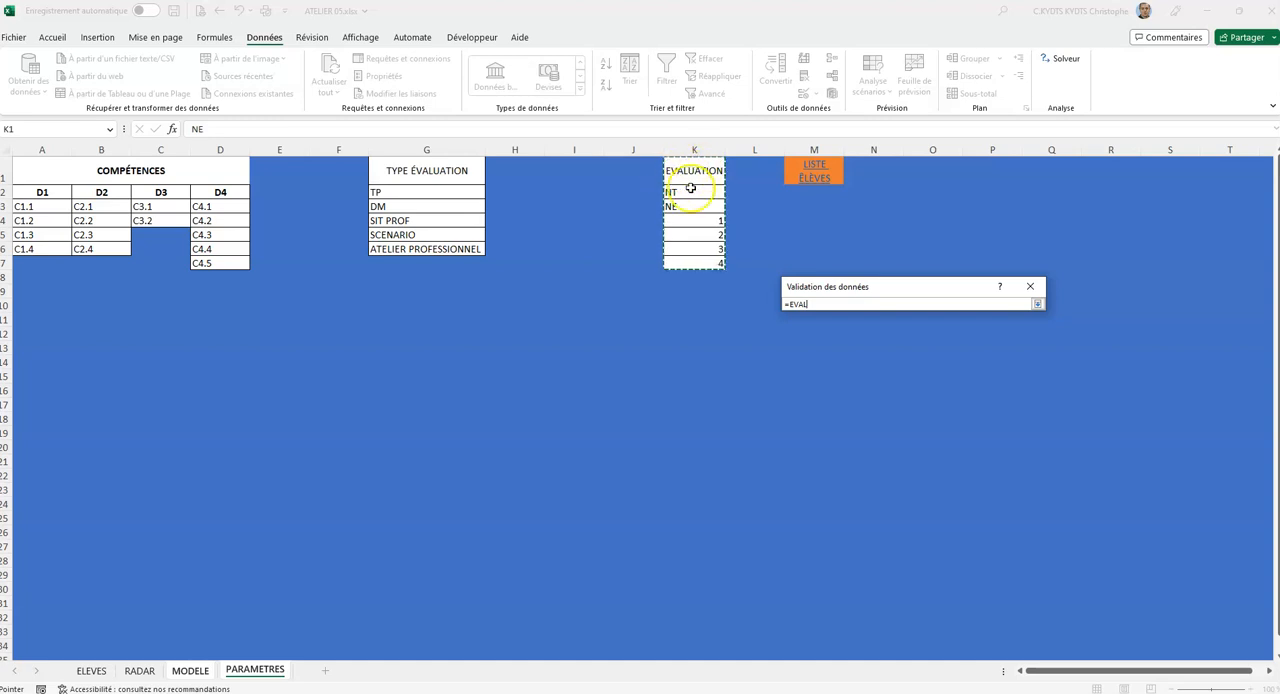
click(1037, 304)
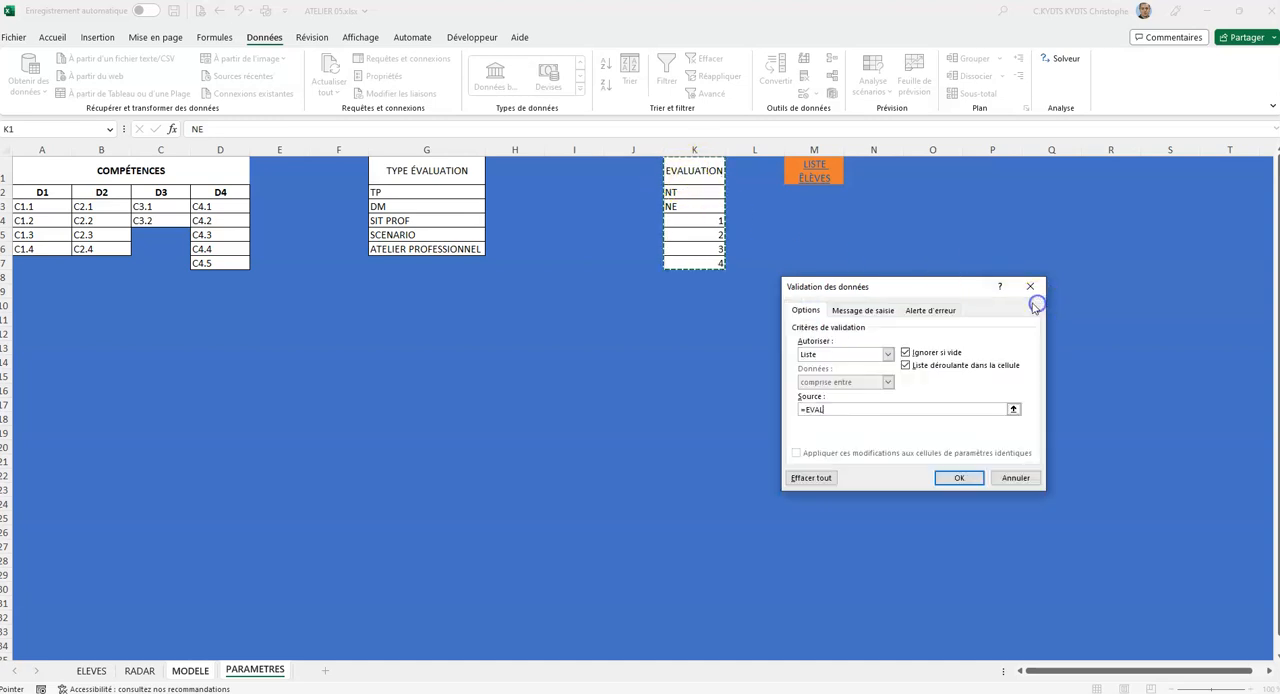
click(960, 478)
Check the score drop-down in E5, test the invalid value 5 in F6, cancel that entry and view the cell's list.
click(387, 316)
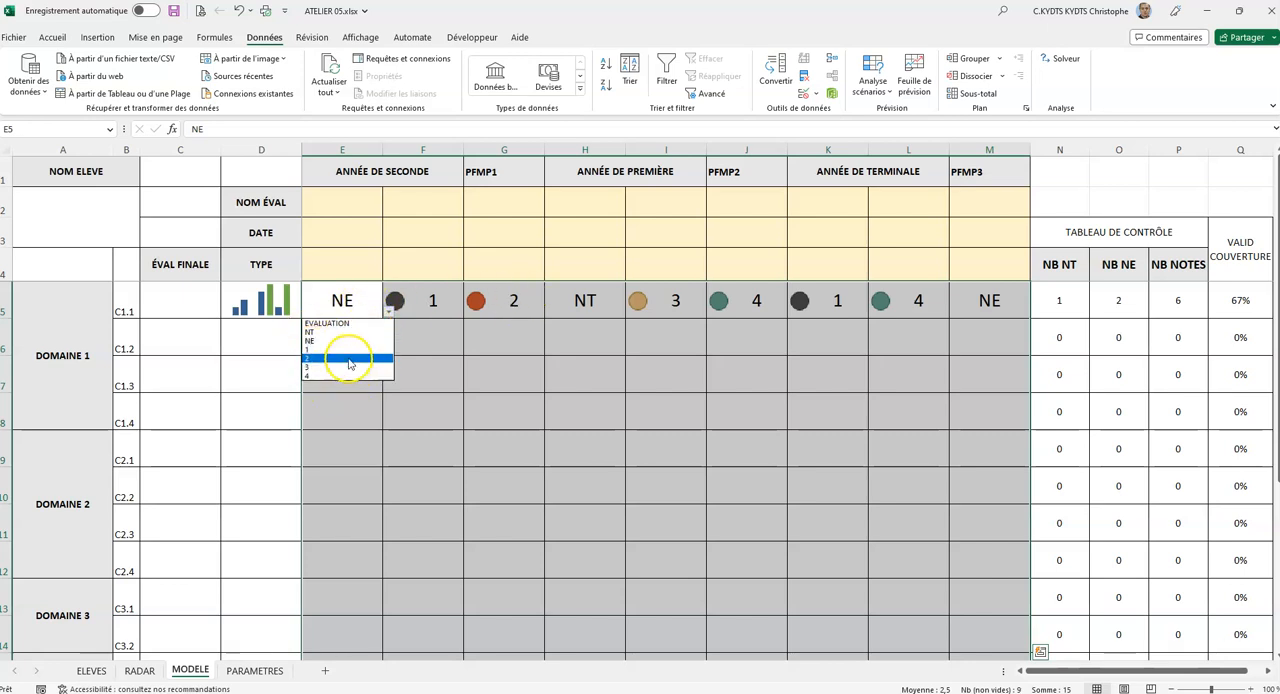
key(Escape)
click(416, 339)
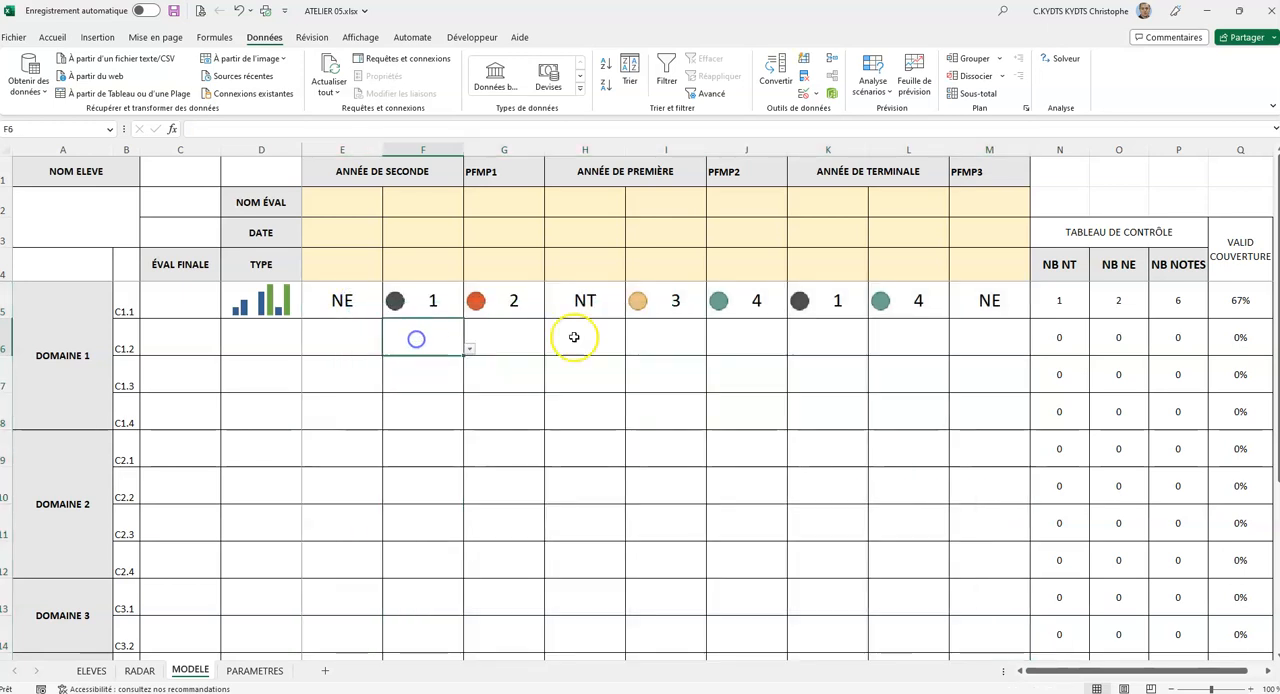
text(5)
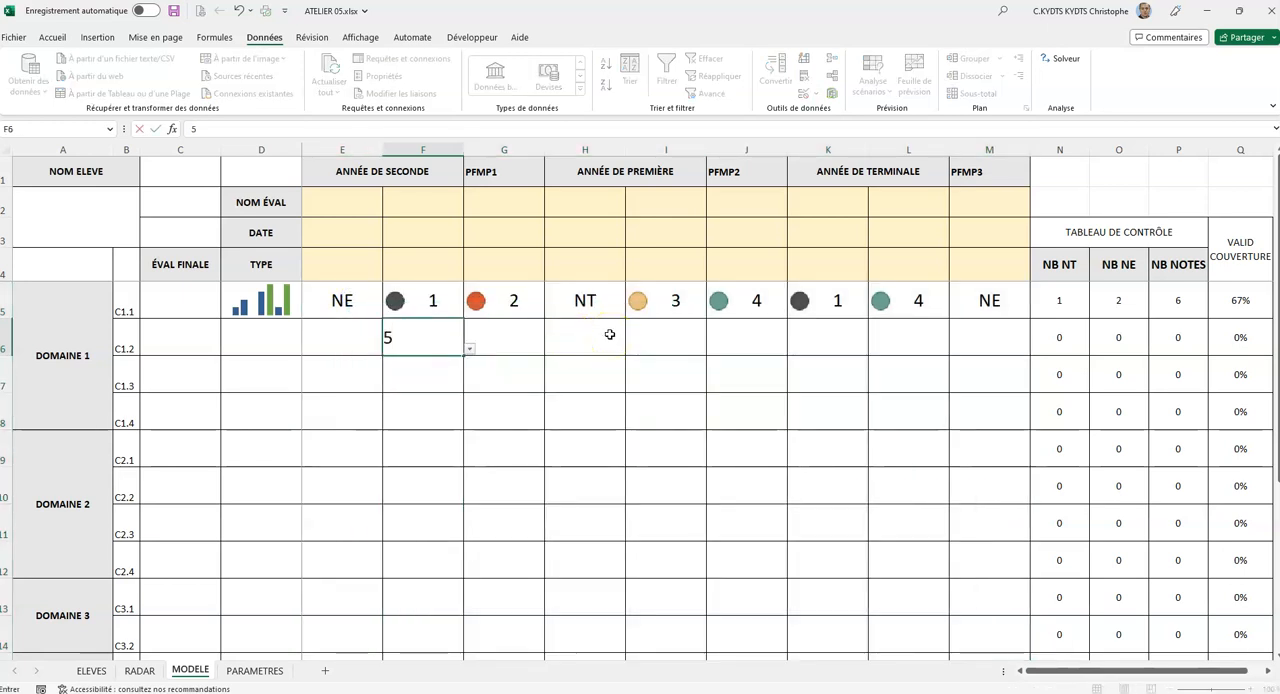
click(609, 334)
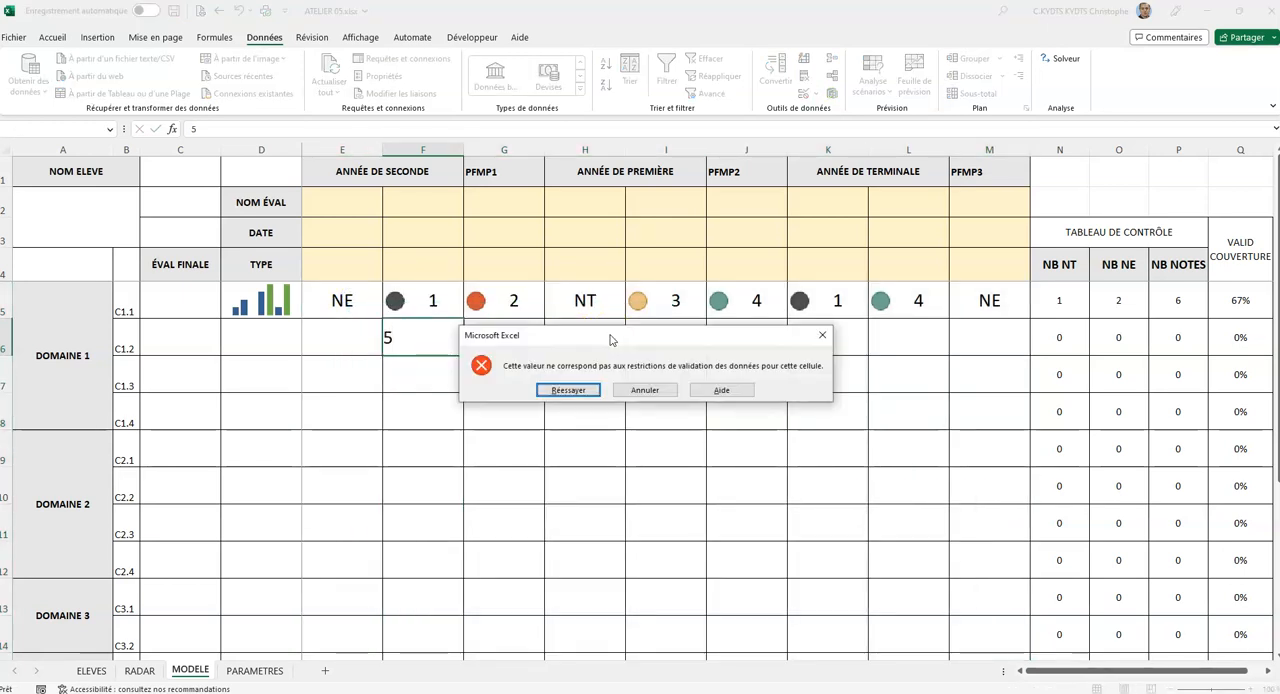
drag(596, 342, 567, 411)
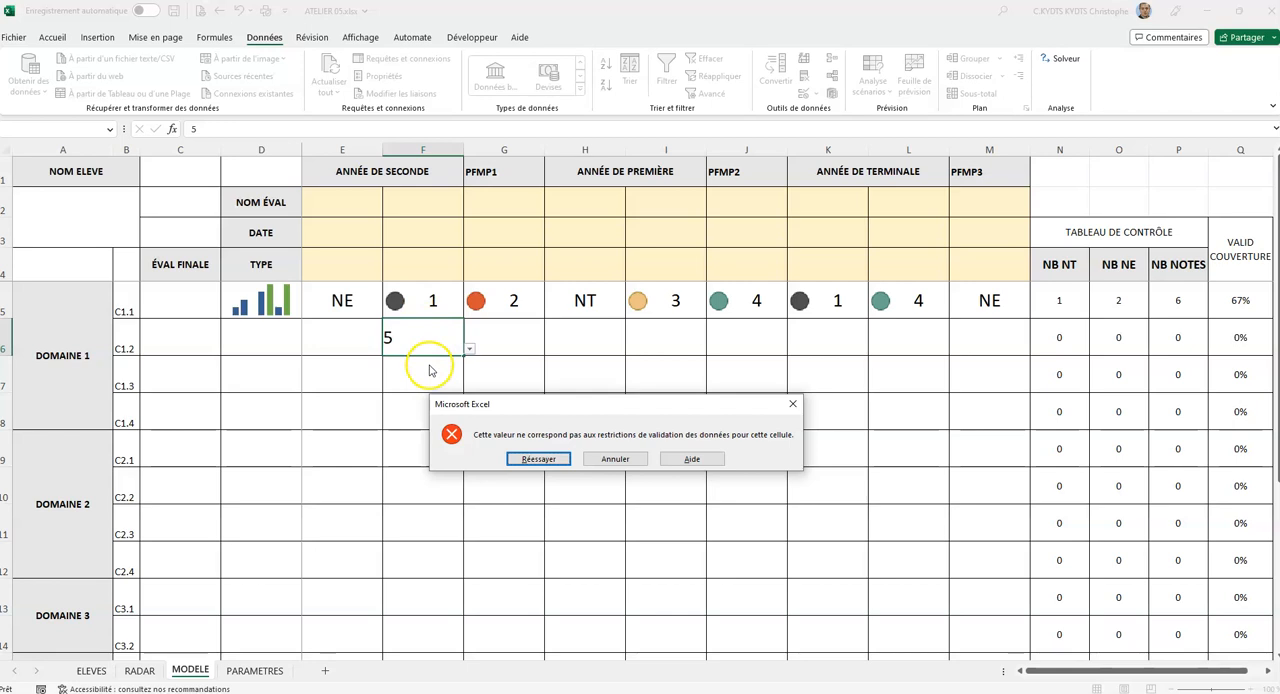
click(612, 461)
click(469, 349)
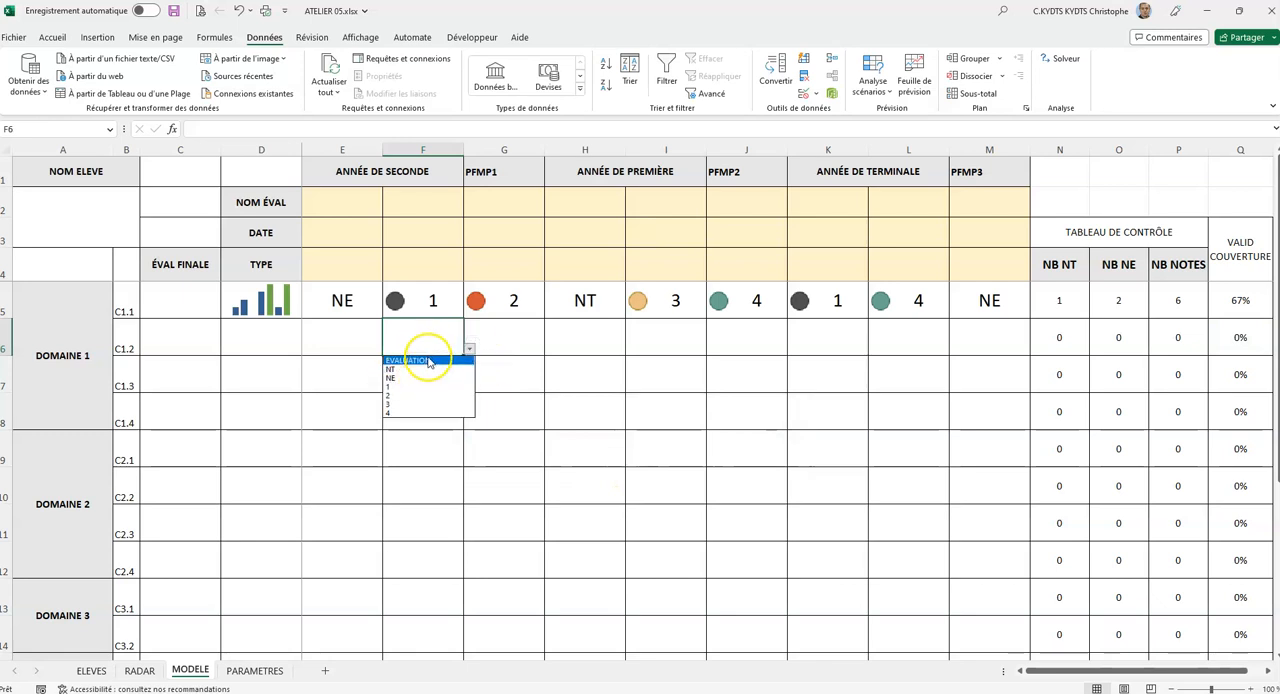
key(Escape)
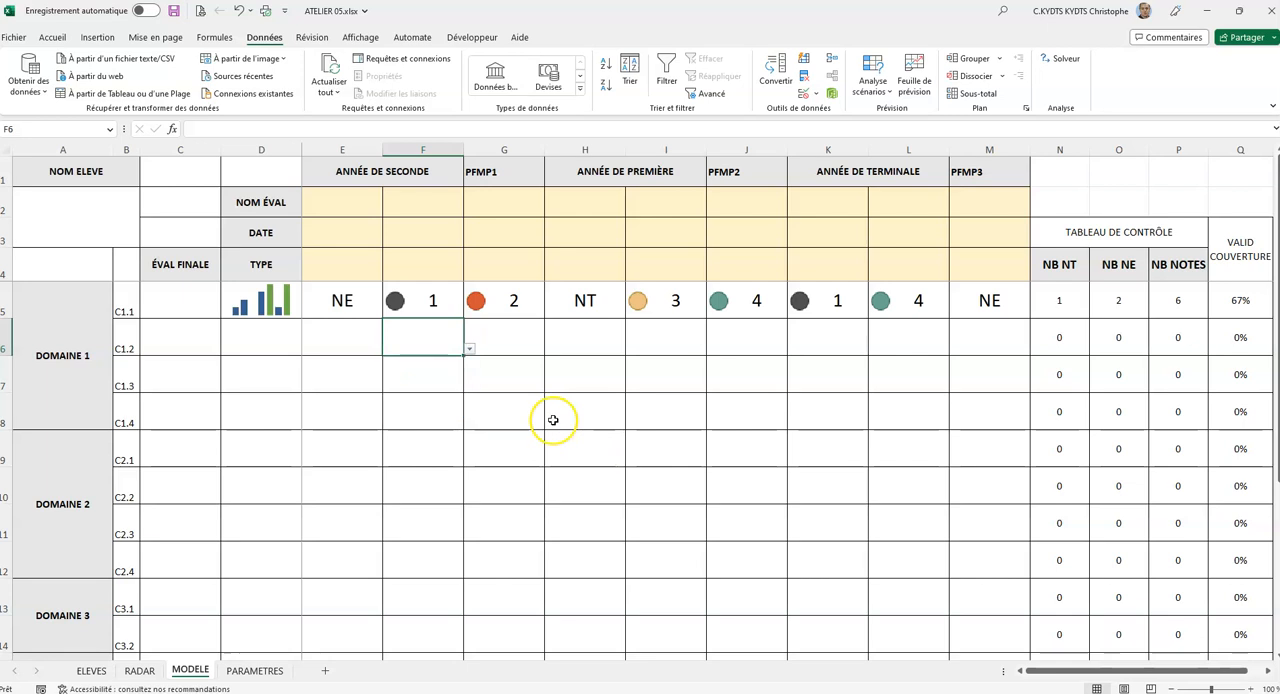
Clear the sample results from E5:M5.
drag(350, 304, 974, 308)
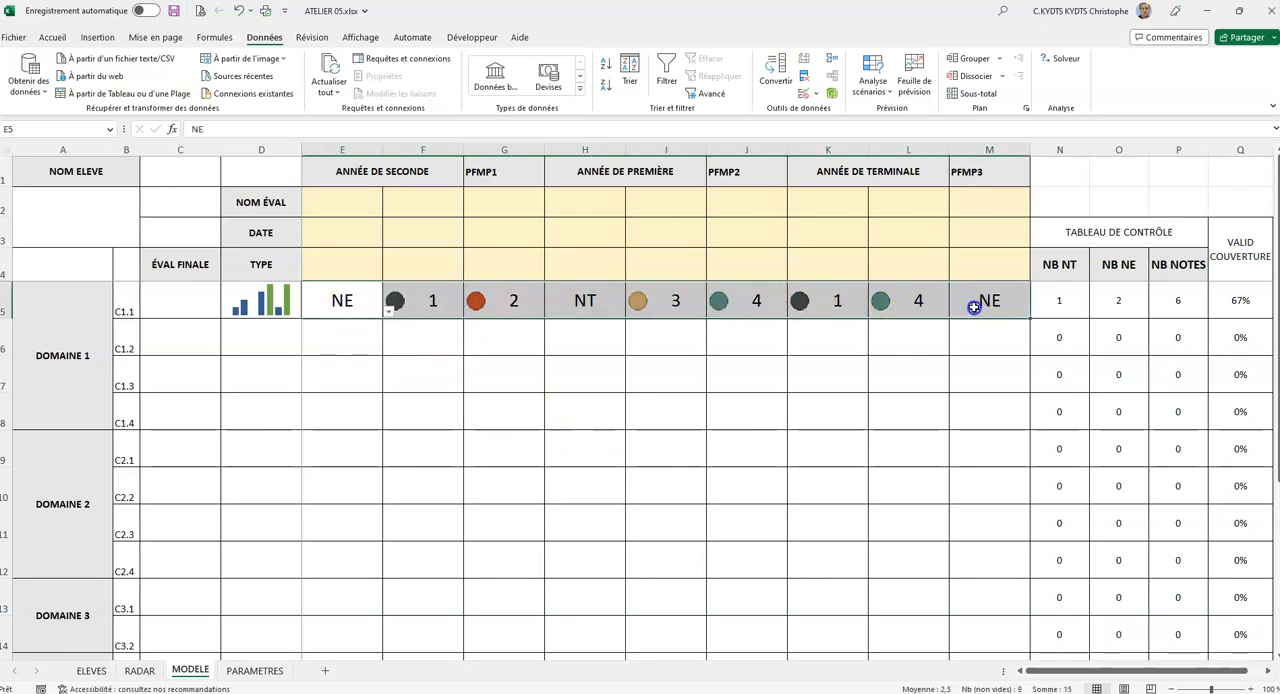
key(Delete)
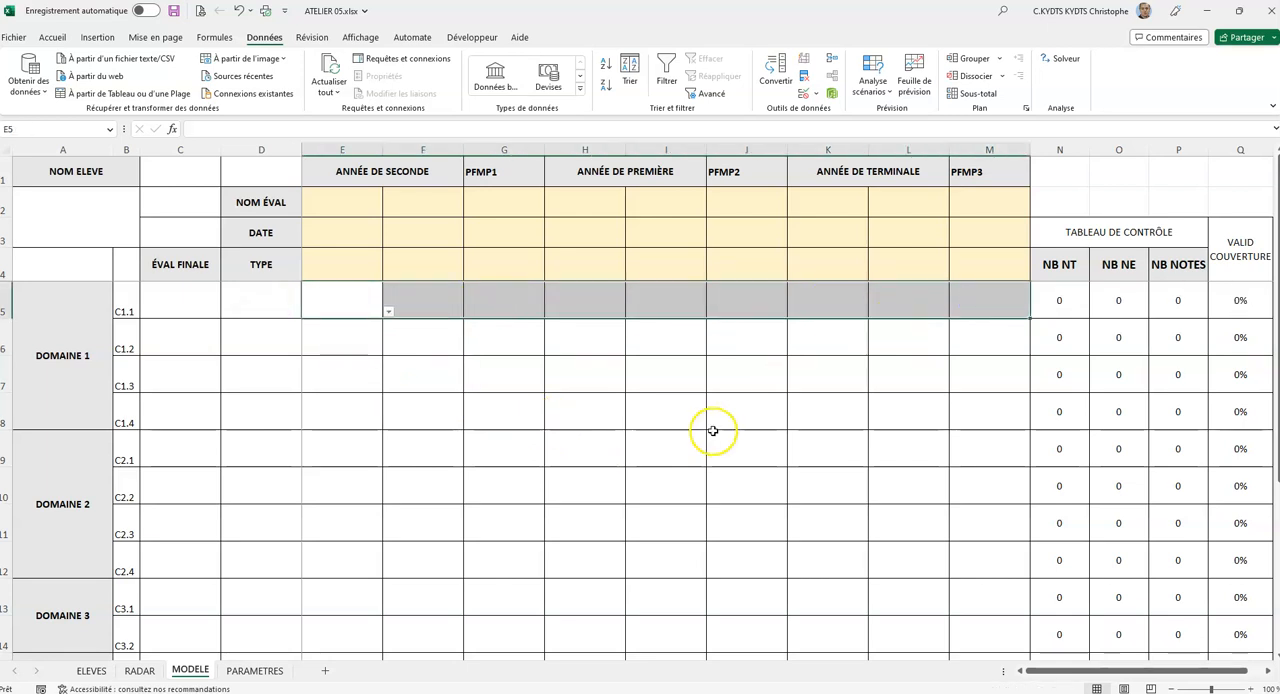